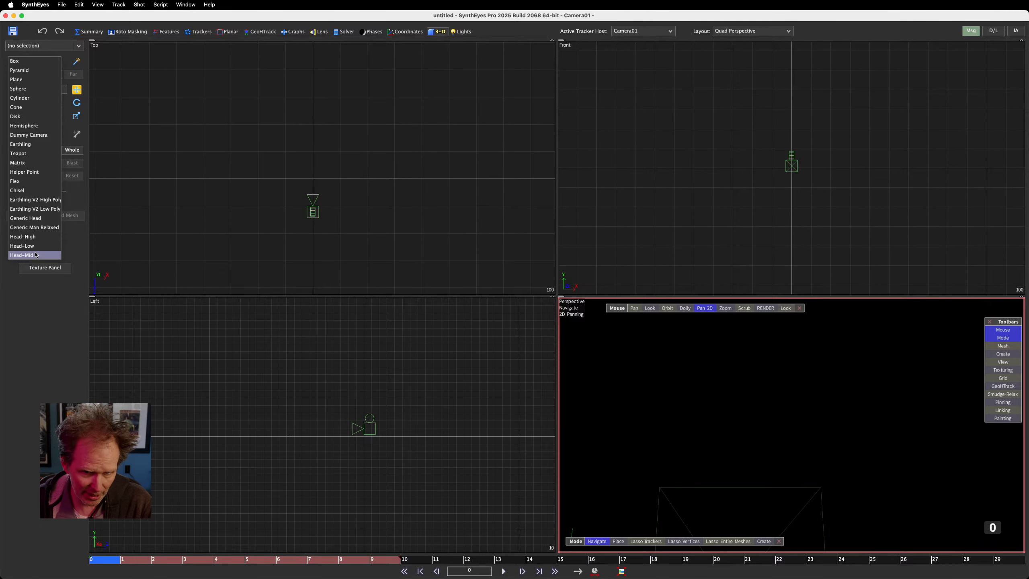
Create a Head-Mid mesh in the Top view, sized to about 8.34
click(36, 254)
click(257, 127)
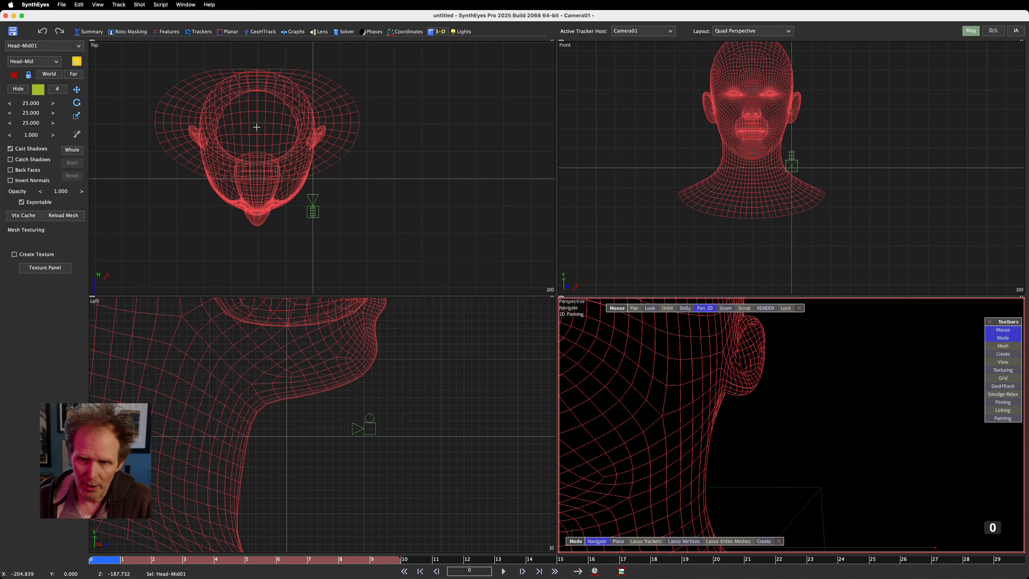
drag(256, 127, 298, 152)
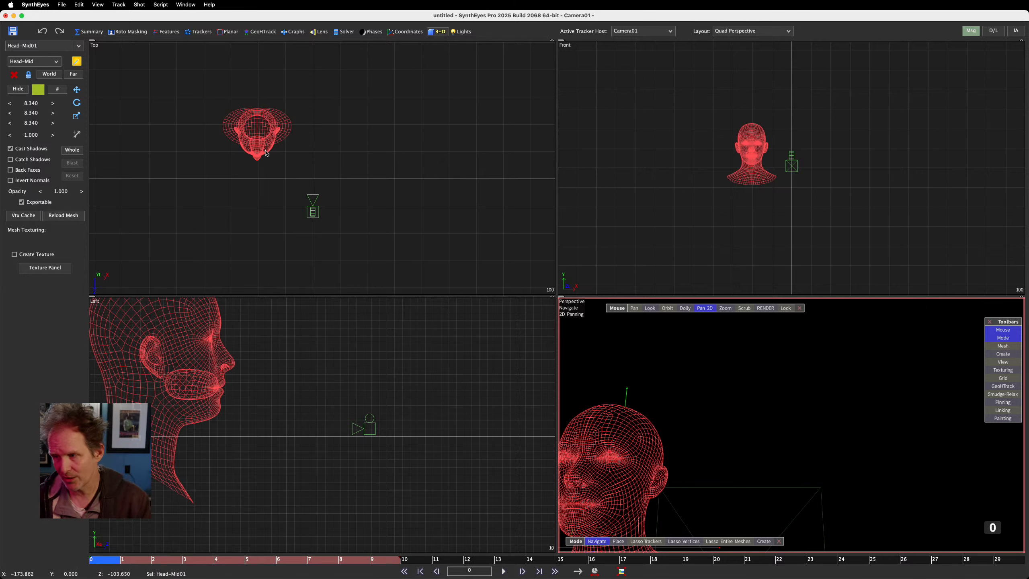
Lock the perspective view to Camera01 and move the head mesh in front of the camera, to about X 4.6, Z -437
click(791, 308)
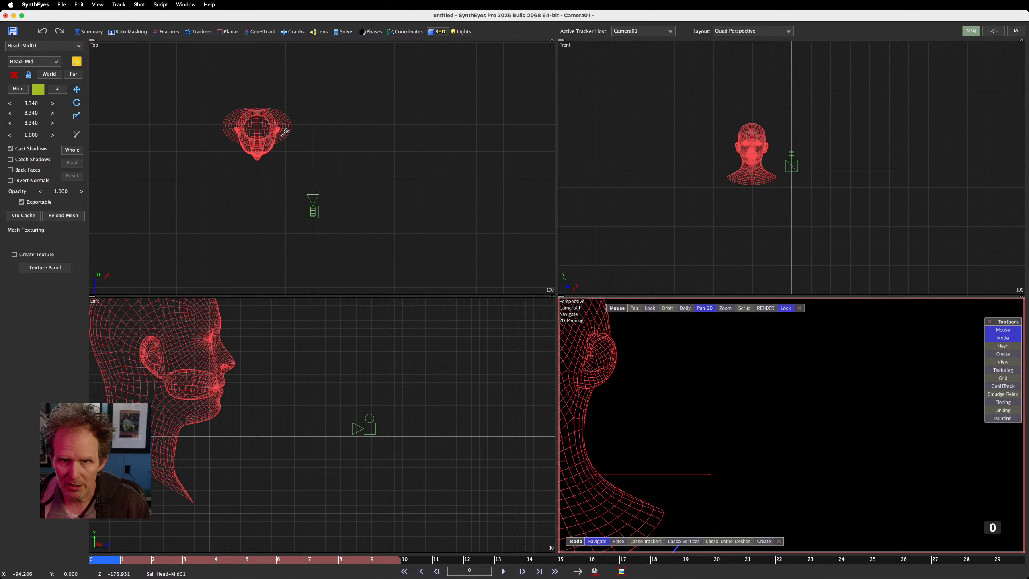
click(77, 115)
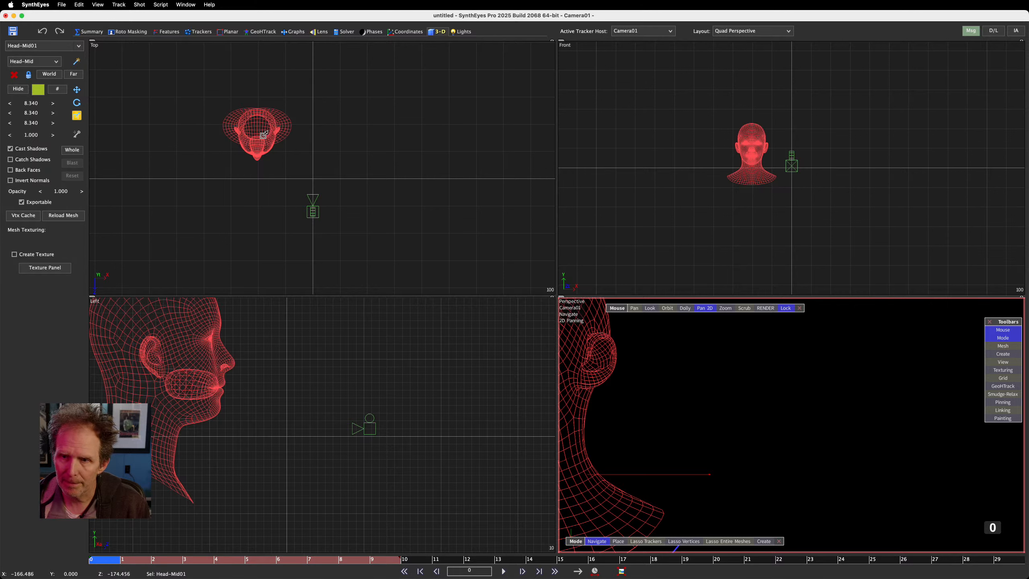
key(w)
drag(266, 130, 323, 63)
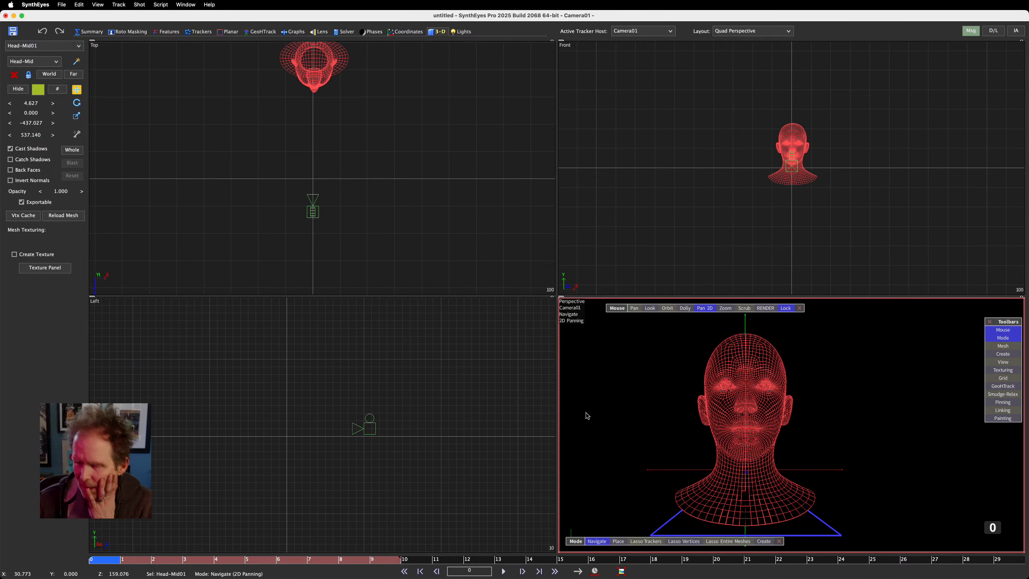
Select the head mesh in the Top view and delete it from the scene
click(640, 376)
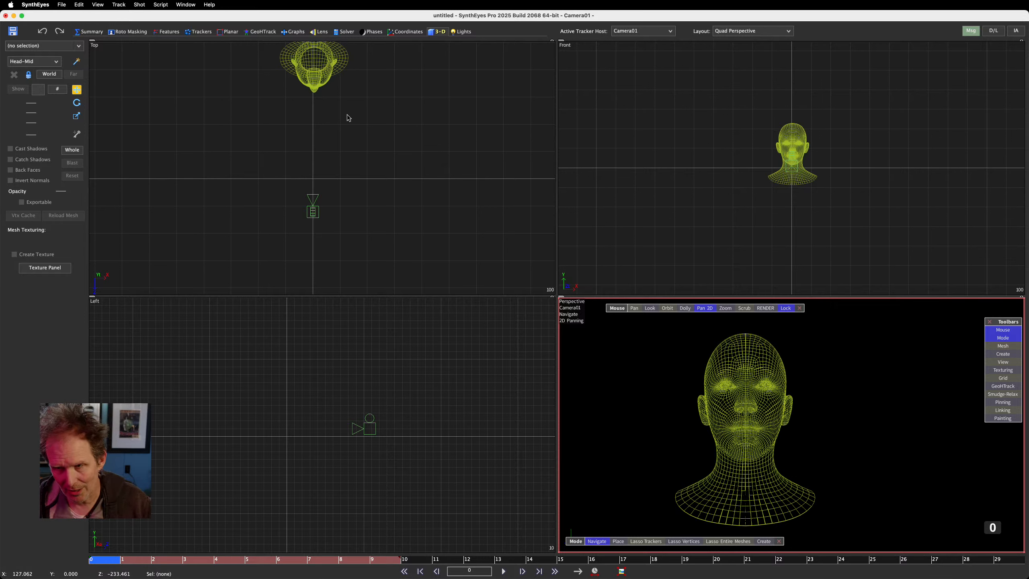
drag(346, 114, 284, 80)
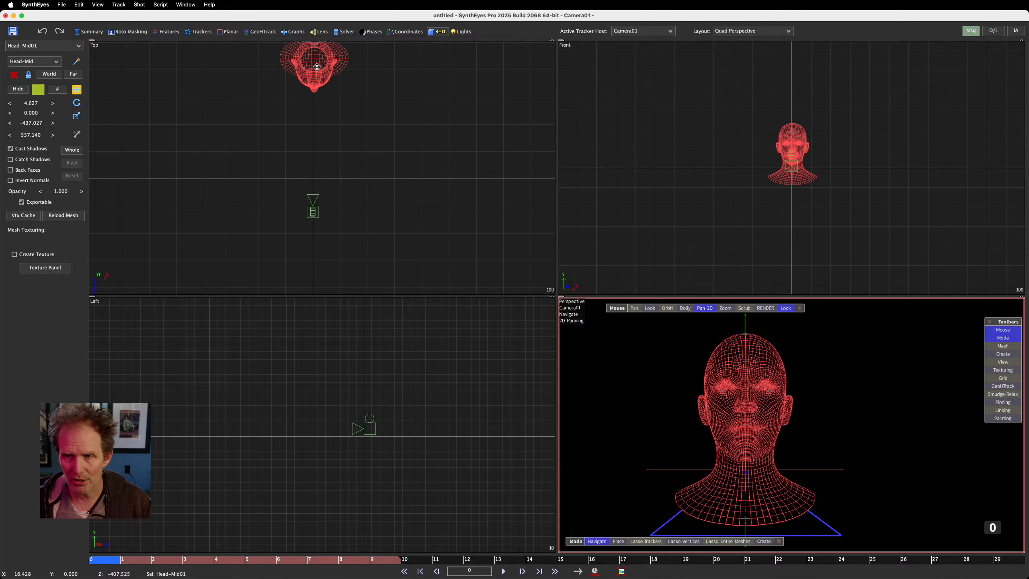
key(Delete)
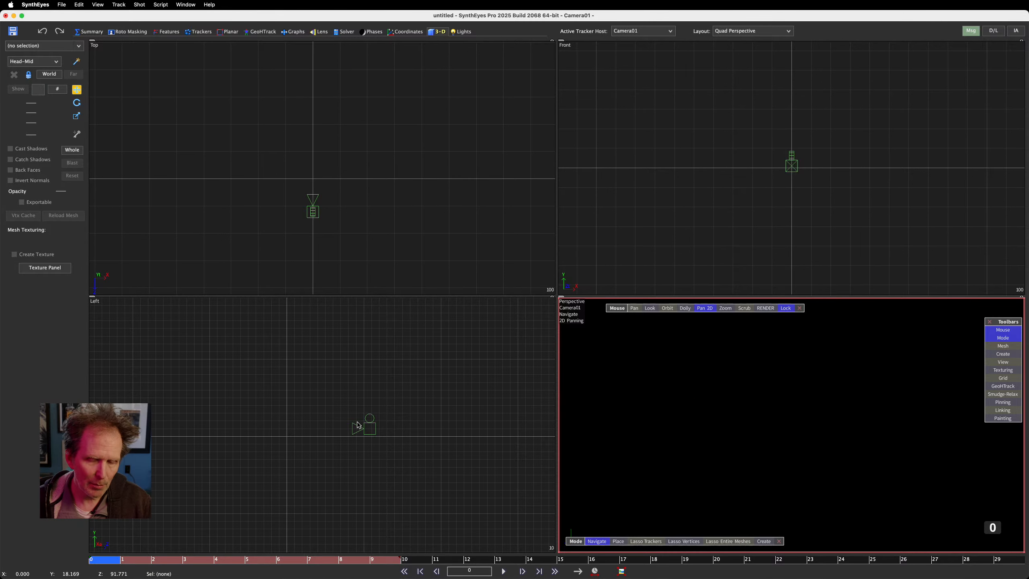
Switch to Finder and close the Trash window to uncover the Custom Meshes folders
key(super+Tab)
key(super+Tab)
key(super+Tab)
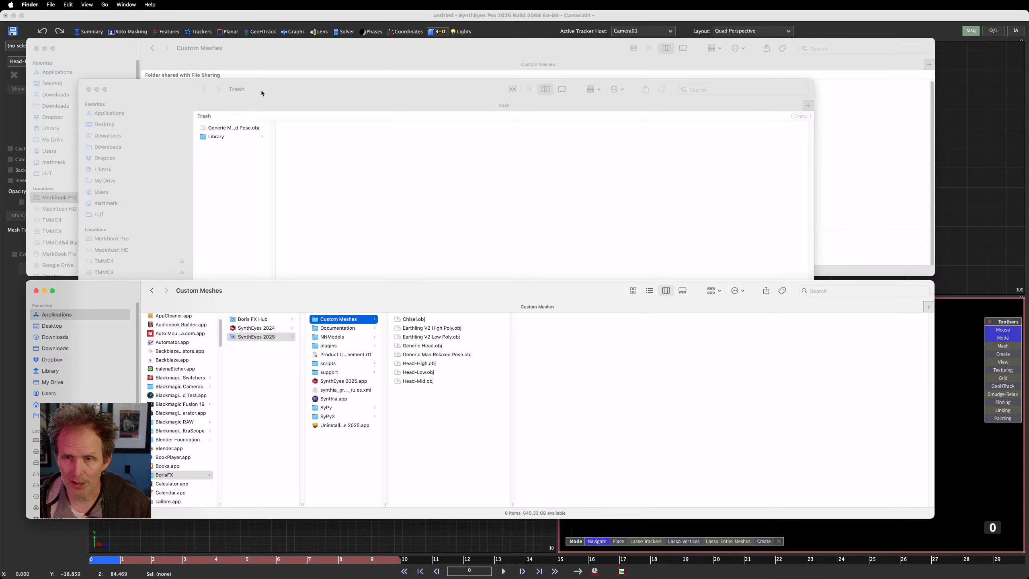
mouse_move(261, 93)
mouse_down()
mouse_move(290, 77)
mouse_move(278, 88)
mouse_up()
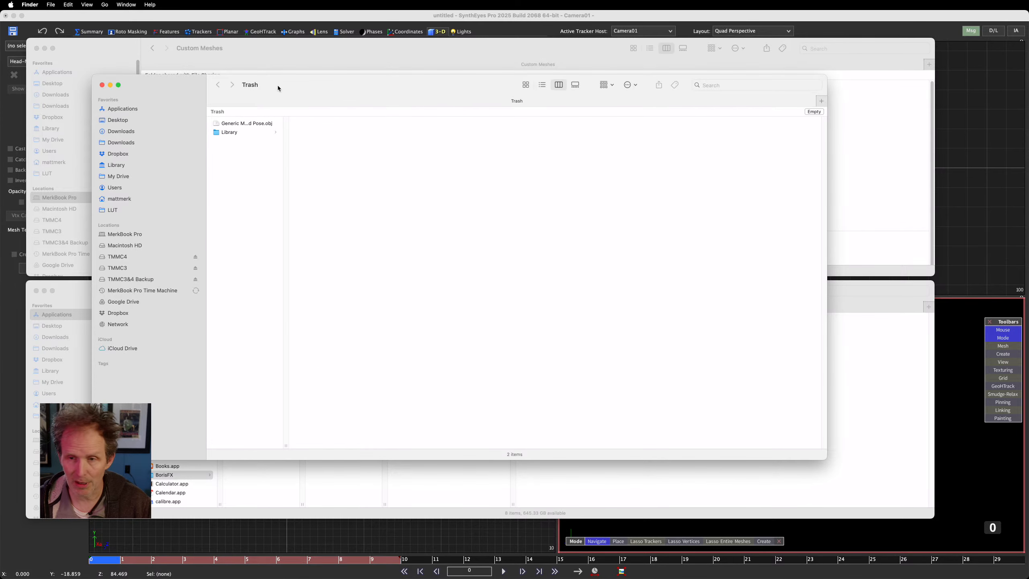
click(102, 85)
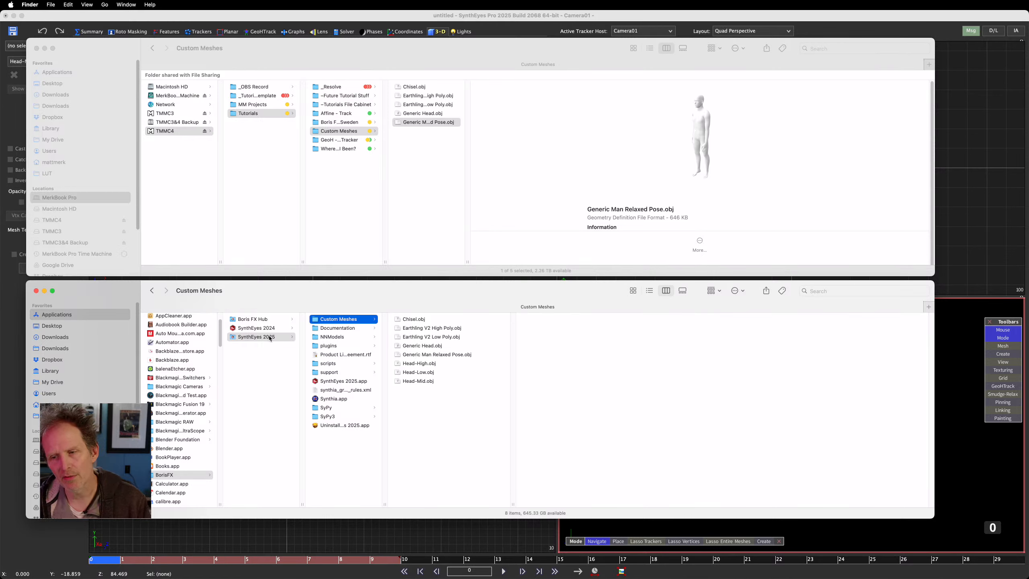
Examine the three Head meshes in the SynthEyes 2025 Custom Meshes folder and preview Head-High.obj, rotating the model
click(414, 367)
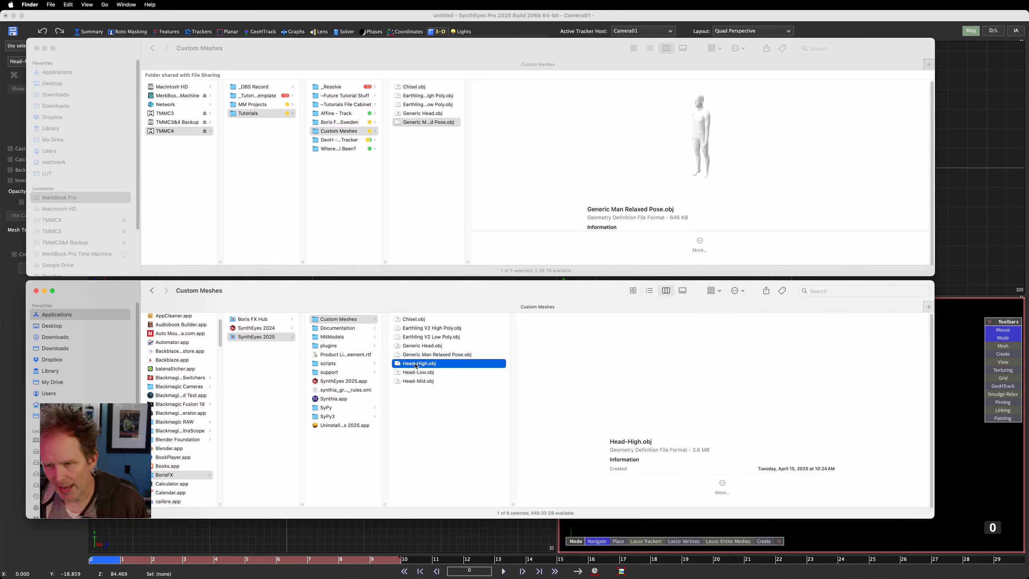
shift+click(416, 382)
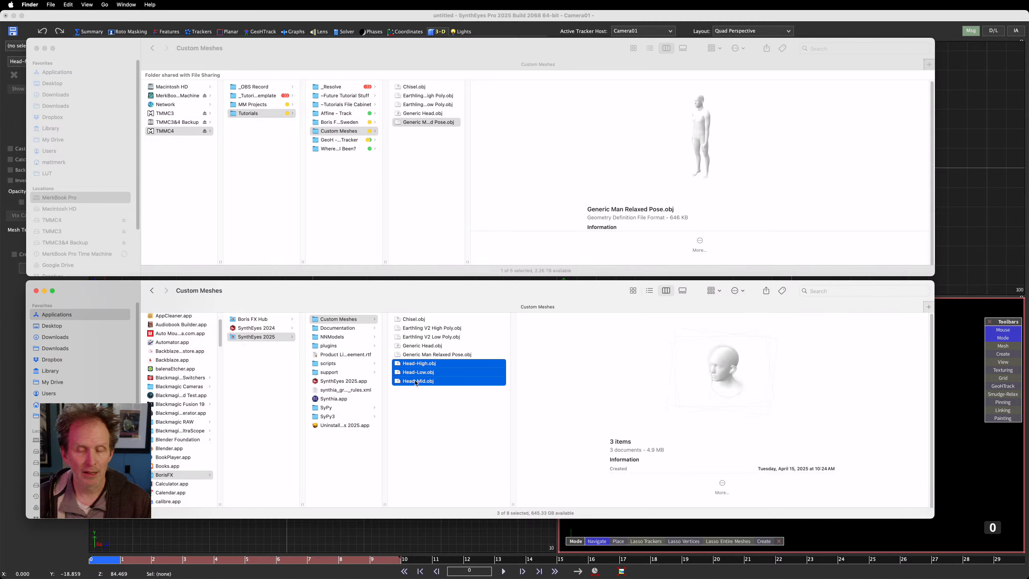
click(427, 490)
click(434, 358)
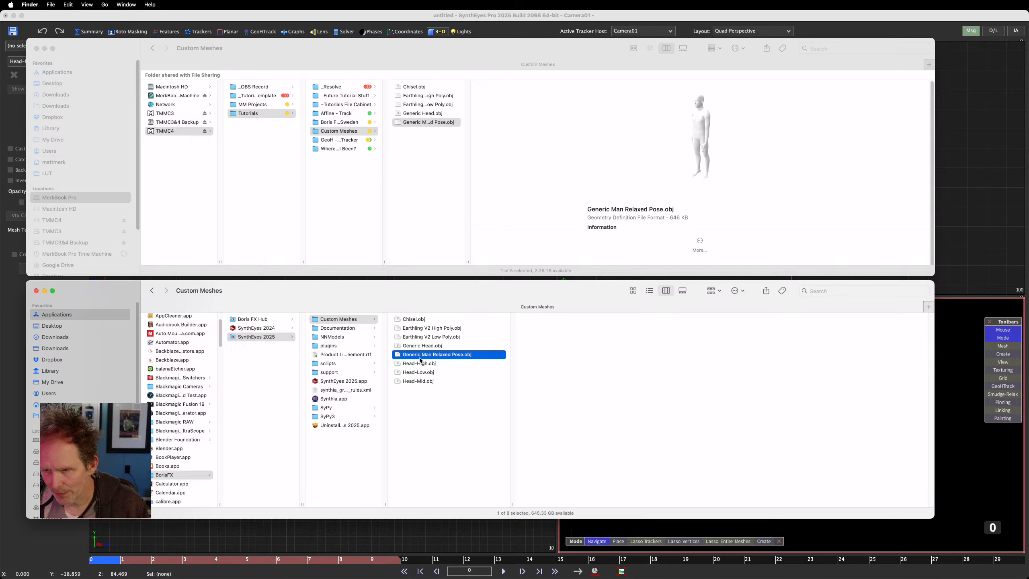
click(420, 366)
key(space)
drag(419, 365, 577, 273)
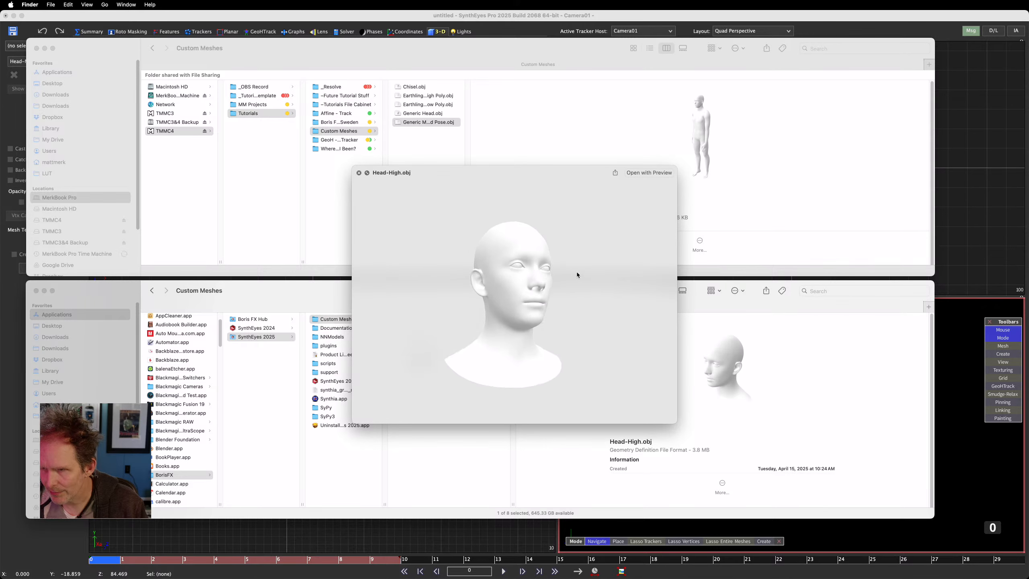
key(space)
Preview Head-Low.obj and rotate the model to view it from several angles
click(410, 373)
key(space)
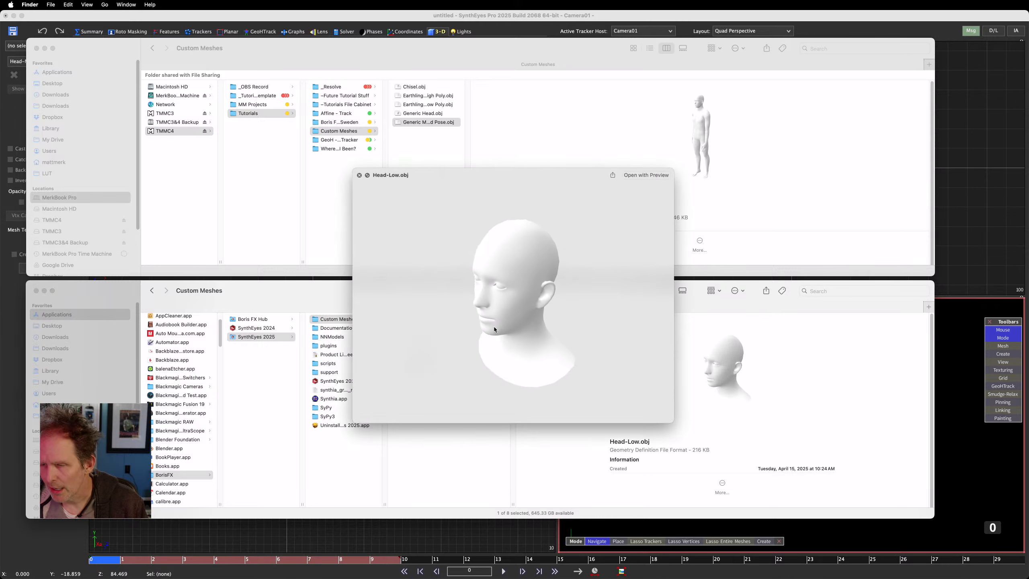
mouse_move(494, 327)
mouse_down()
mouse_move(568, 271)
mouse_move(581, 310)
mouse_move(562, 330)
mouse_move(492, 307)
mouse_up()
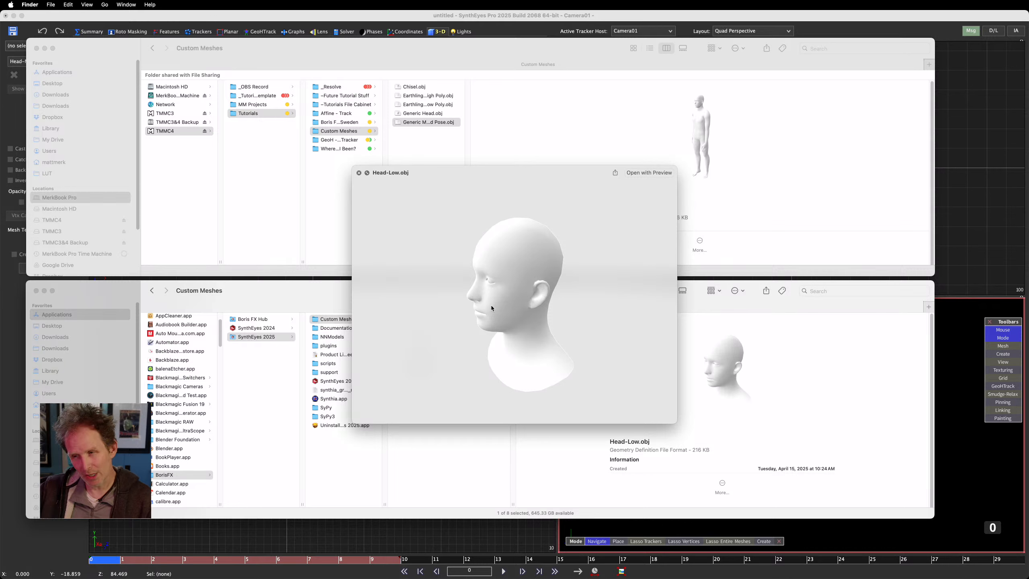
drag(490, 301, 540, 261)
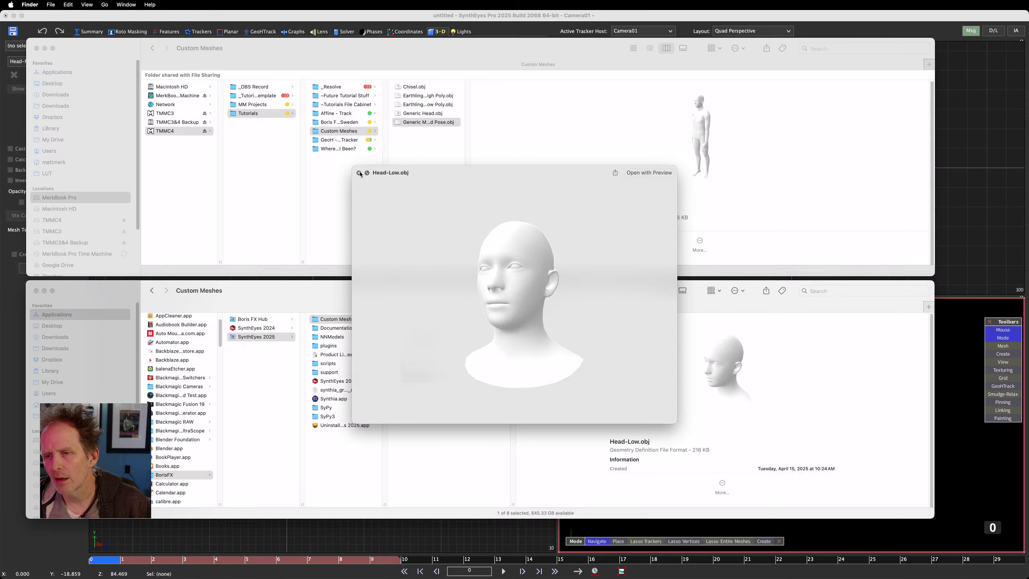
drag(546, 280, 493, 290)
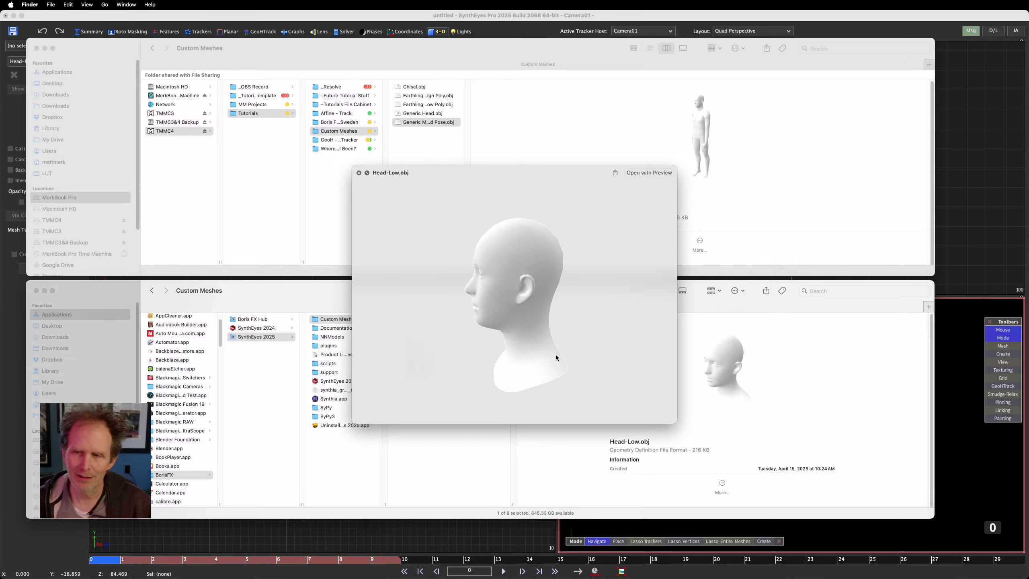
click(359, 174)
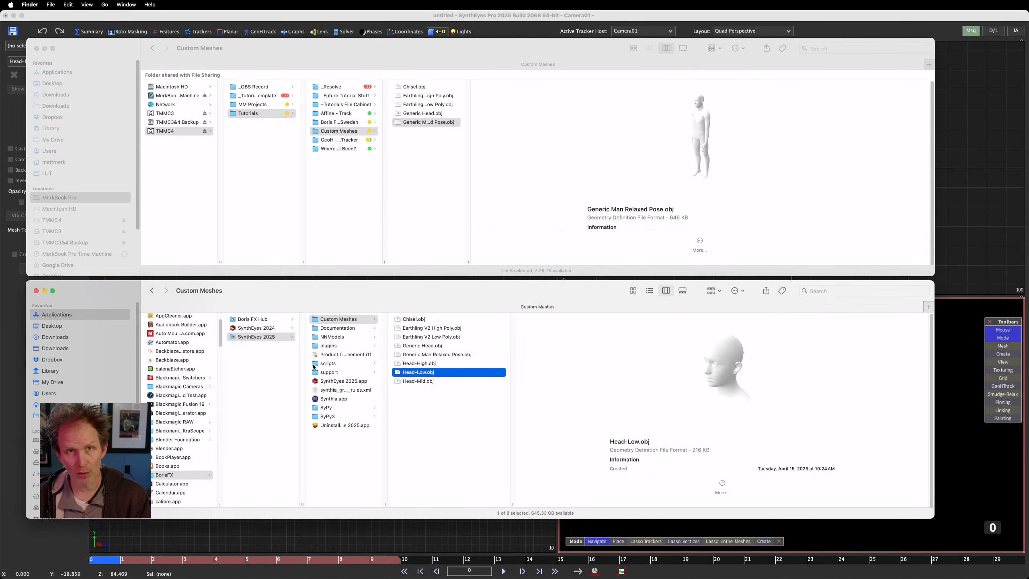
Move Head-High.obj, Head-Low.obj and Head-Mid.obj from the SynthEyes 2025 Custom Meshes folder to the Trash
click(412, 365)
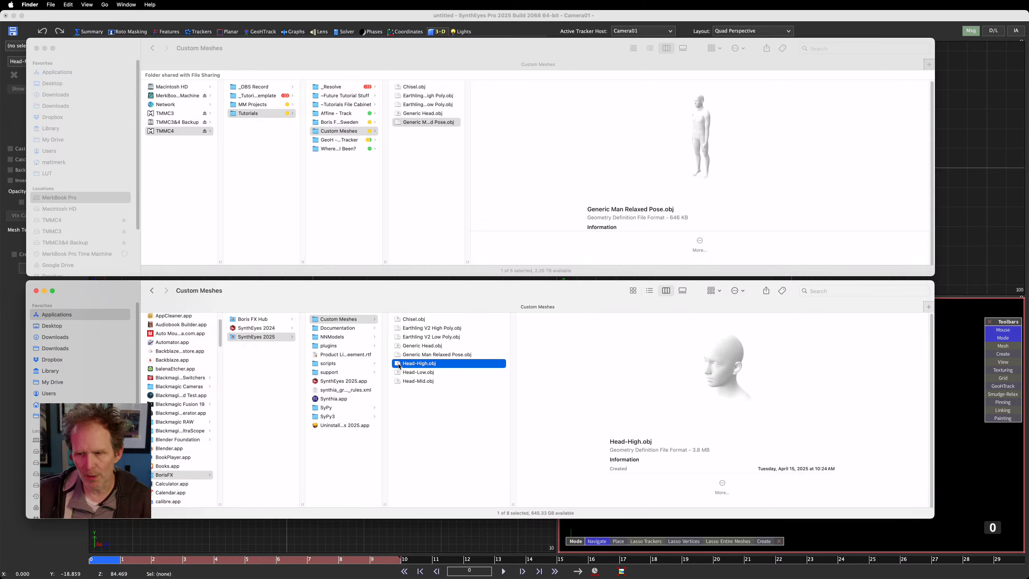
shift+click(415, 382)
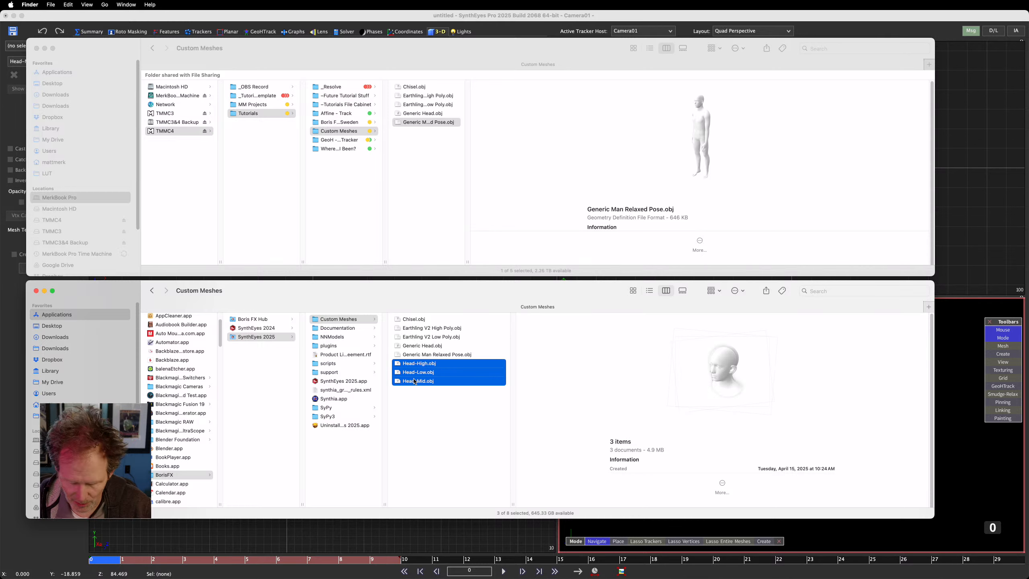
key(super+BackSpace)
Preview Chisel.obj in the SynthEyes 2025 Custom Meshes folder and rotate the shape
click(440, 320)
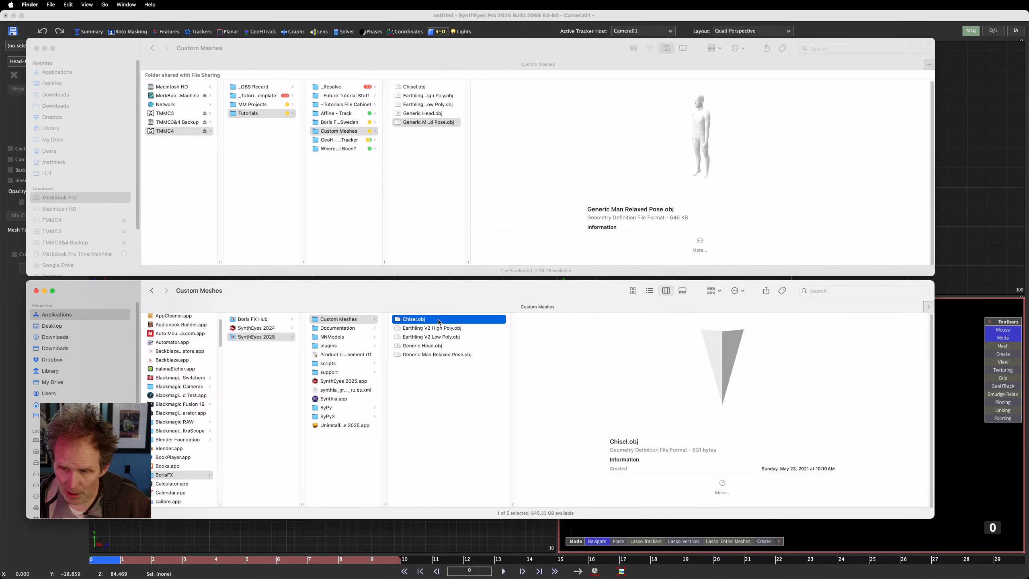
key(space)
drag(473, 308, 538, 304)
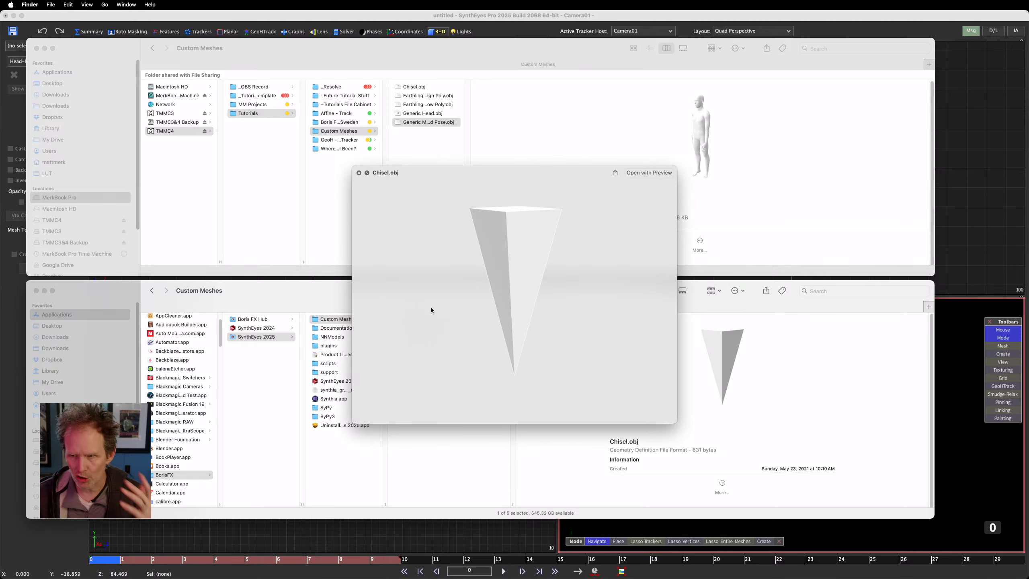
key(space)
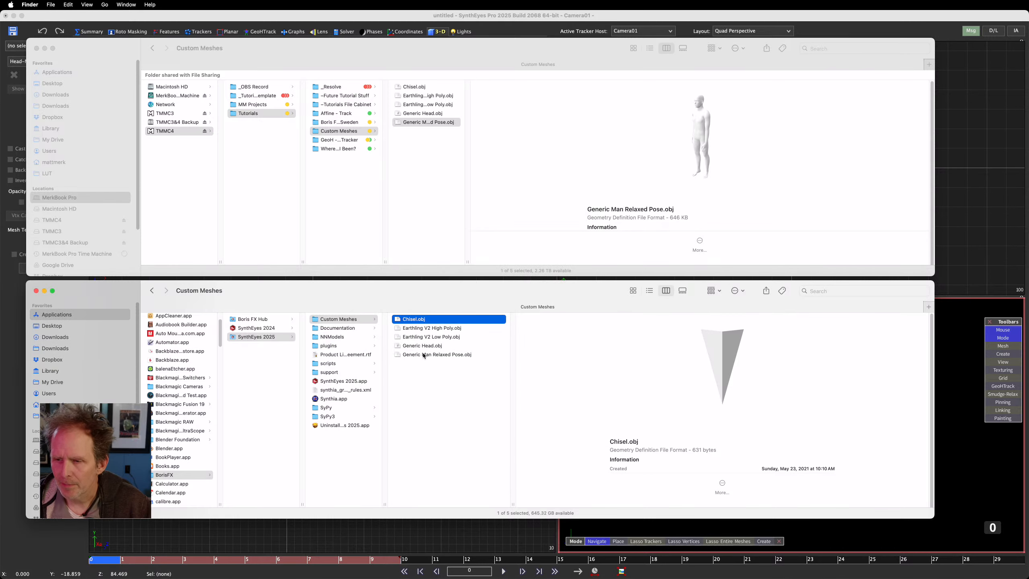
Preview the Earthling V2 High Poly.obj figure in the Custom Meshes folder
click(431, 330)
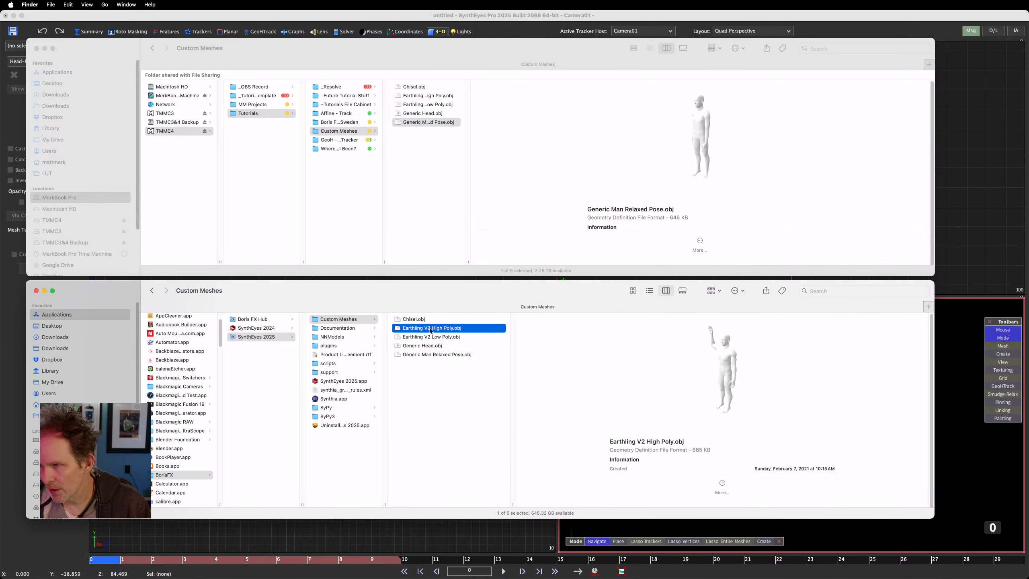
key(space)
scroll(532, 248, down, 2)
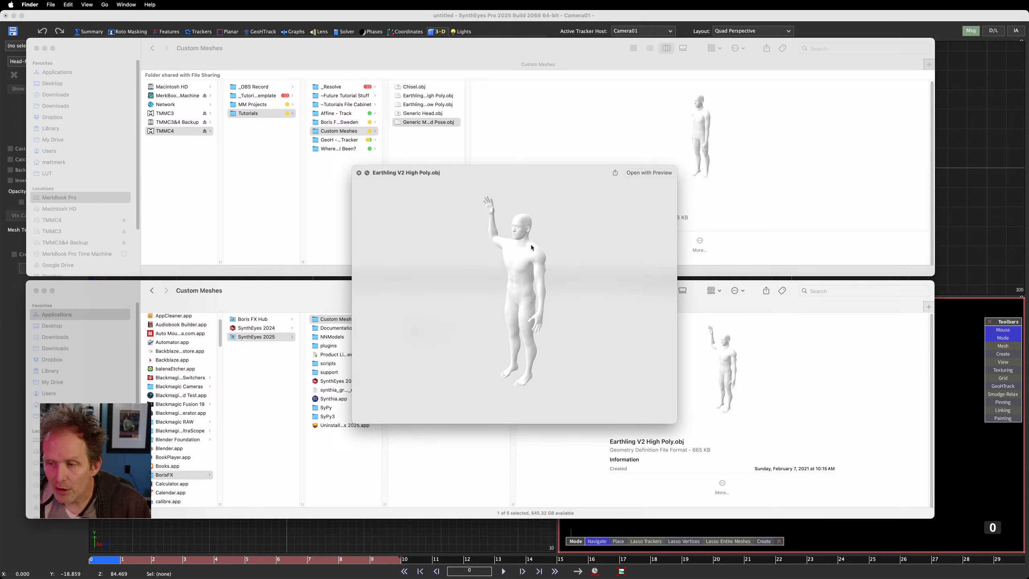
scroll(531, 248, up, 2)
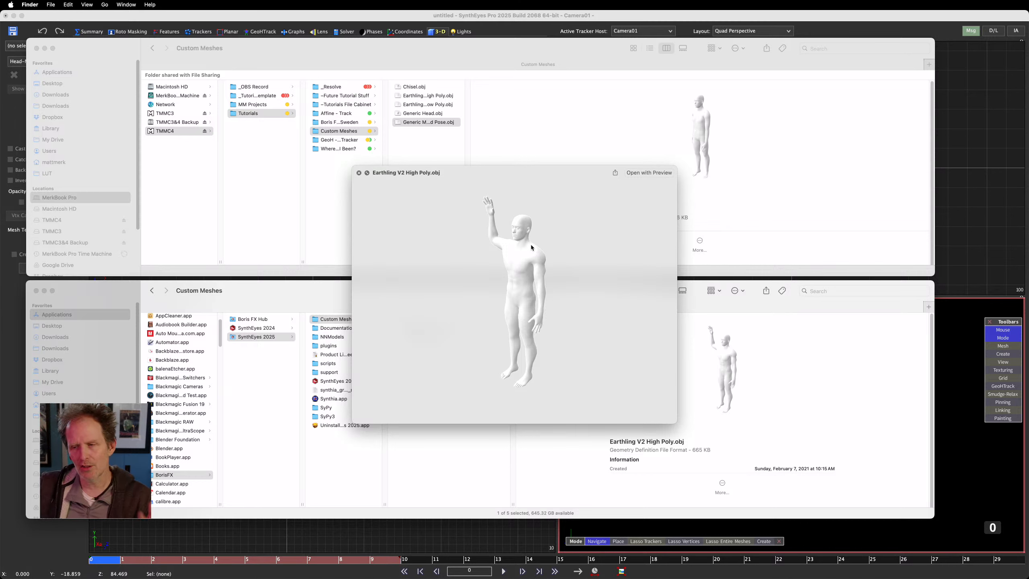
key(space)
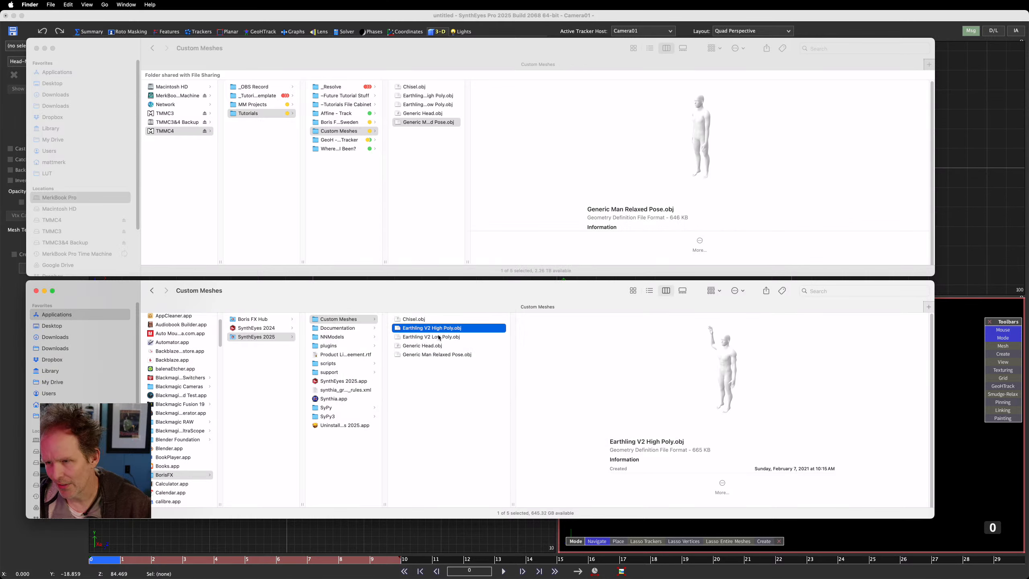
Preview the Earthling V2 Low Poly.obj figure and rotate it
click(439, 336)
key(space)
drag(520, 257, 558, 256)
key(space)
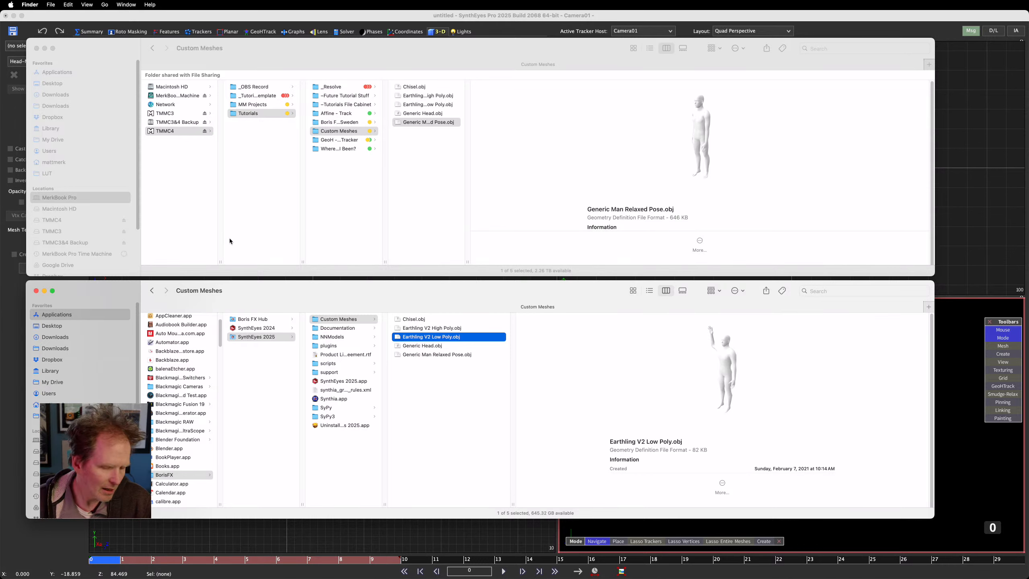
Switch back to SynthEyes, run Find new scripts, and check the list of mesh types for the Head entries
click(17, 318)
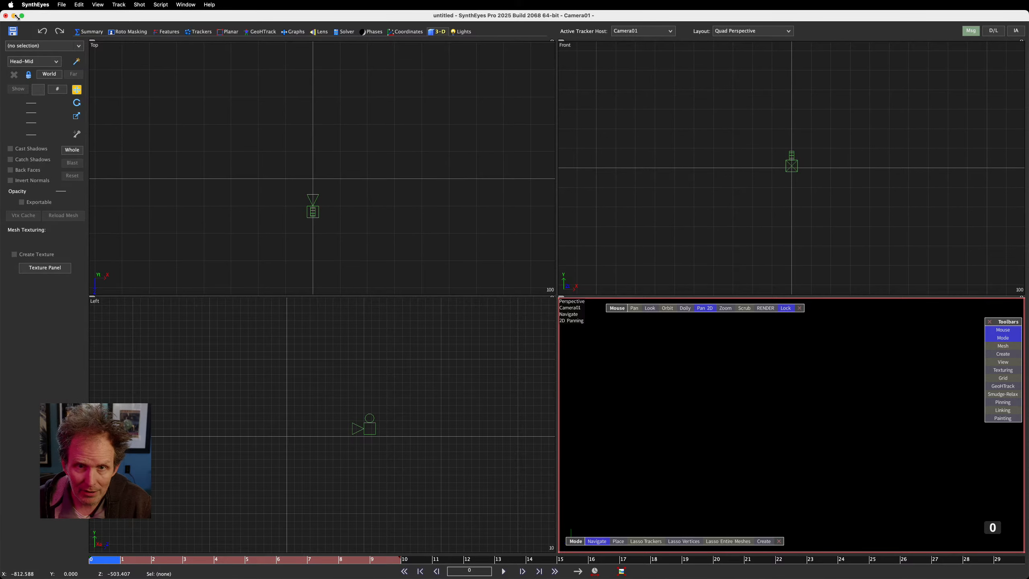
click(43, 61)
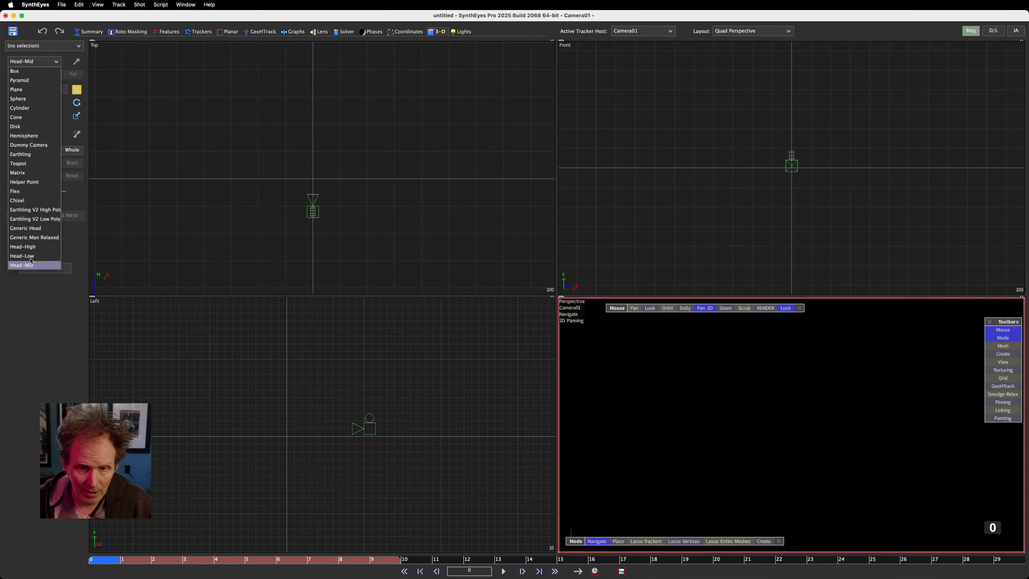
click(59, 4)
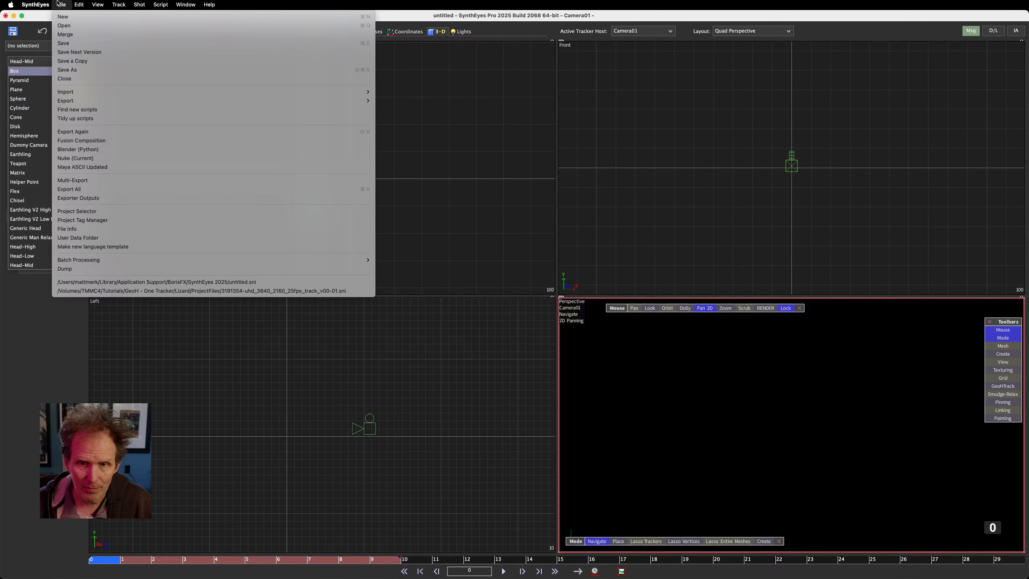
click(74, 110)
click(36, 64)
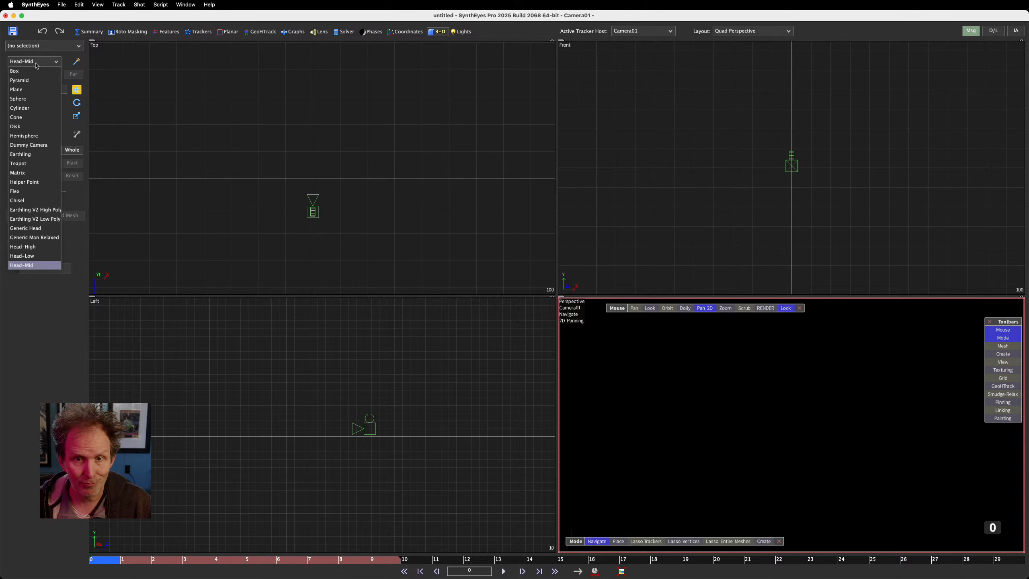
click(41, 352)
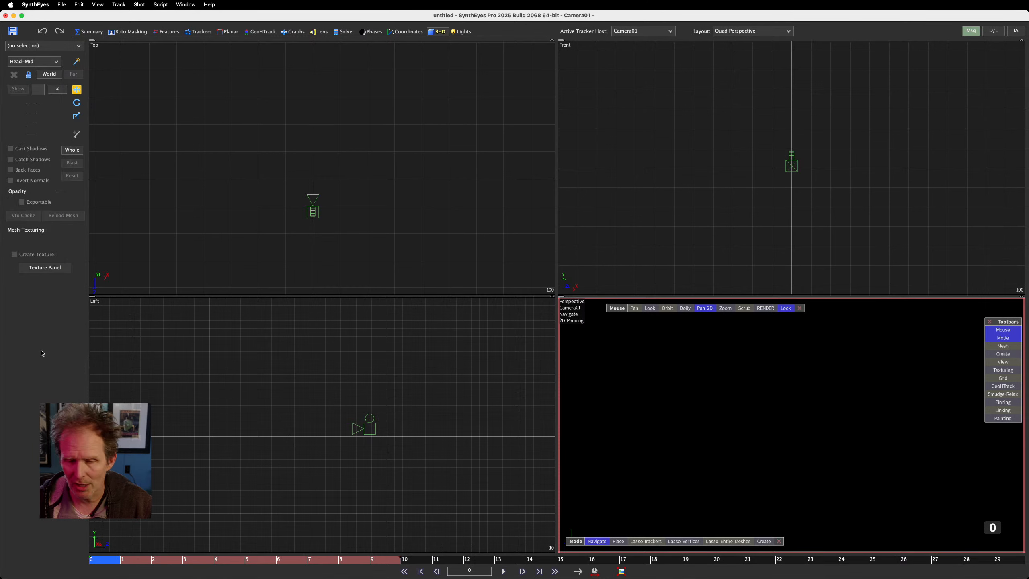
Close SynthEyes without saving the scene, relaunch it and show the 3-D room
click(5, 15)
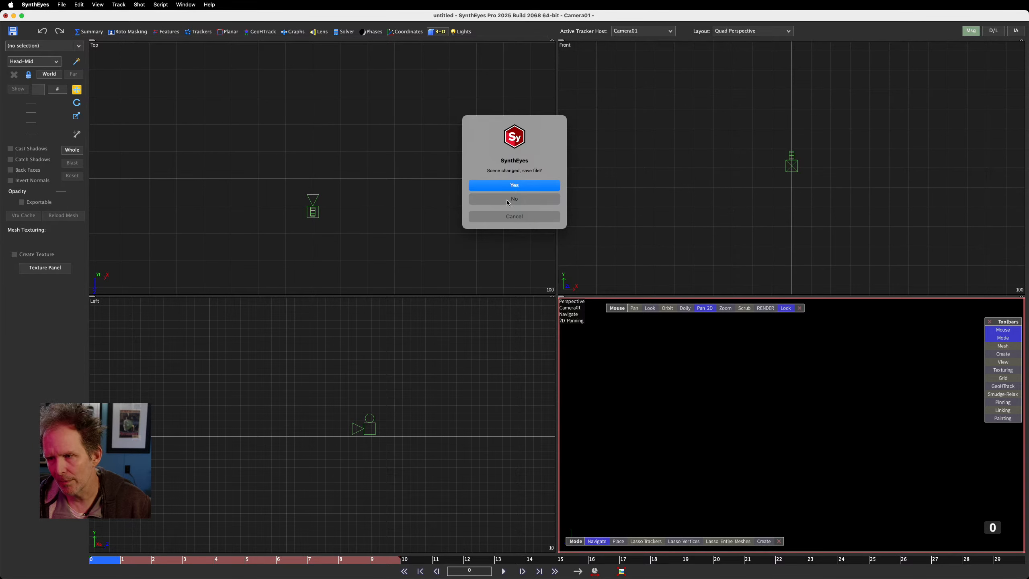
click(514, 199)
mouse_move(567, 576)
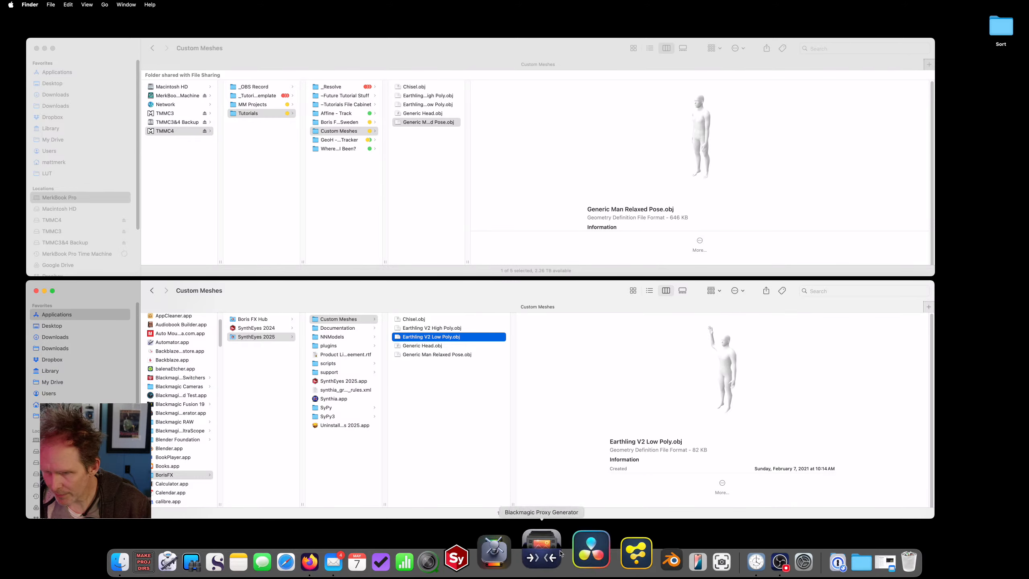
click(502, 551)
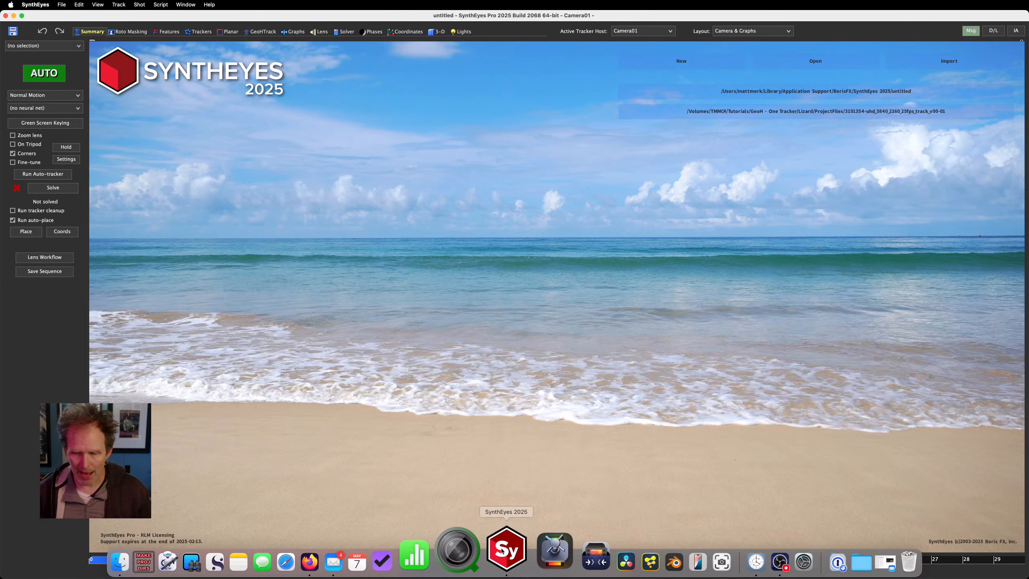
click(439, 32)
Switch to Finder and close the window showing the SynthEyes 2025 Custom Meshes folder
key(super+Tab)
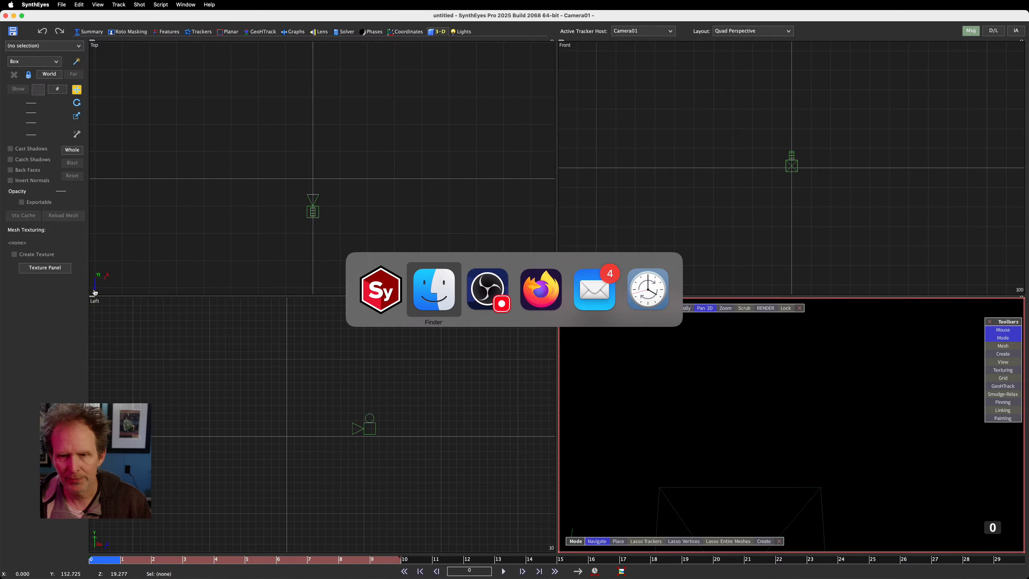
click(429, 293)
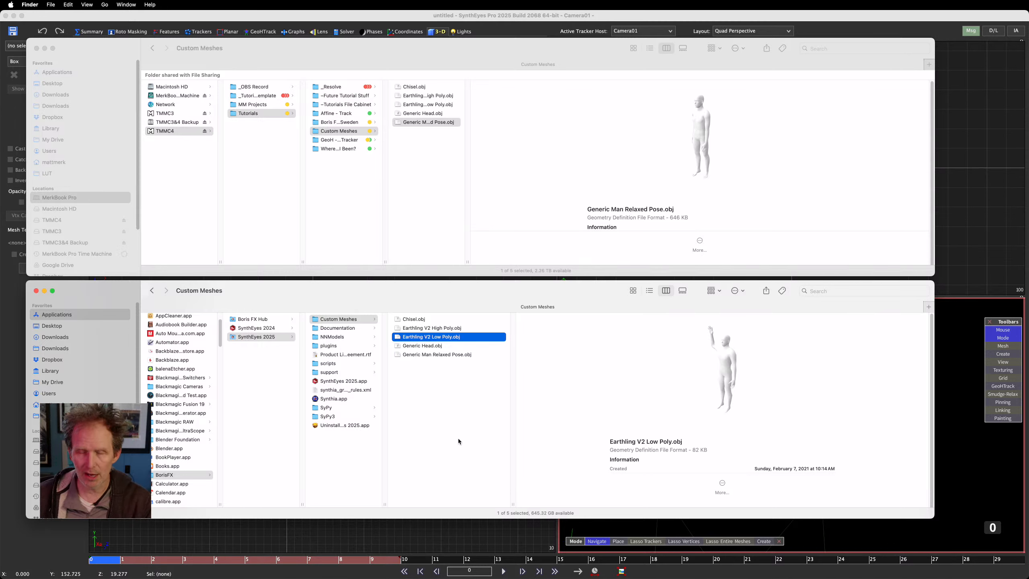
click(59, 550)
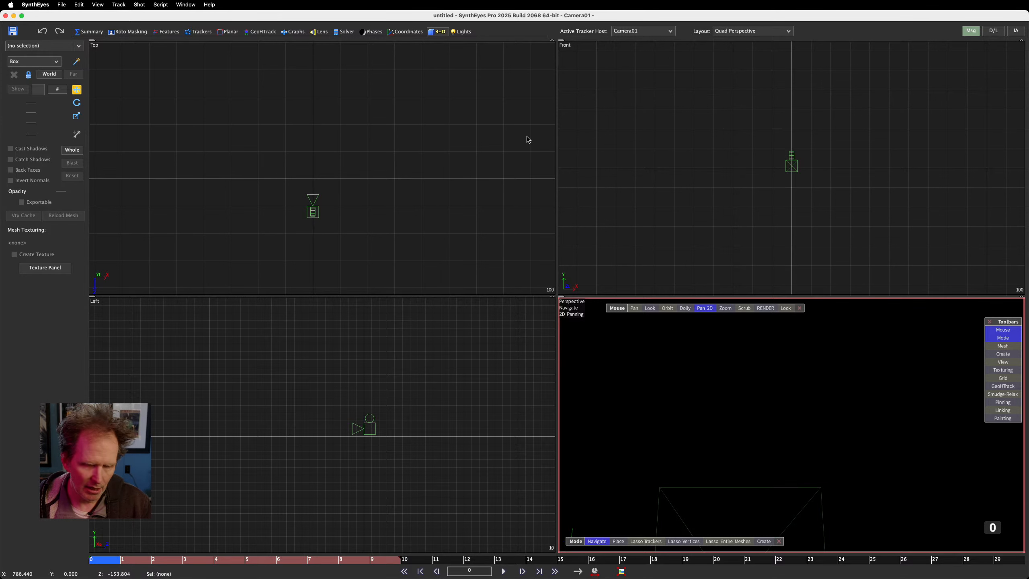
key(super+Tab)
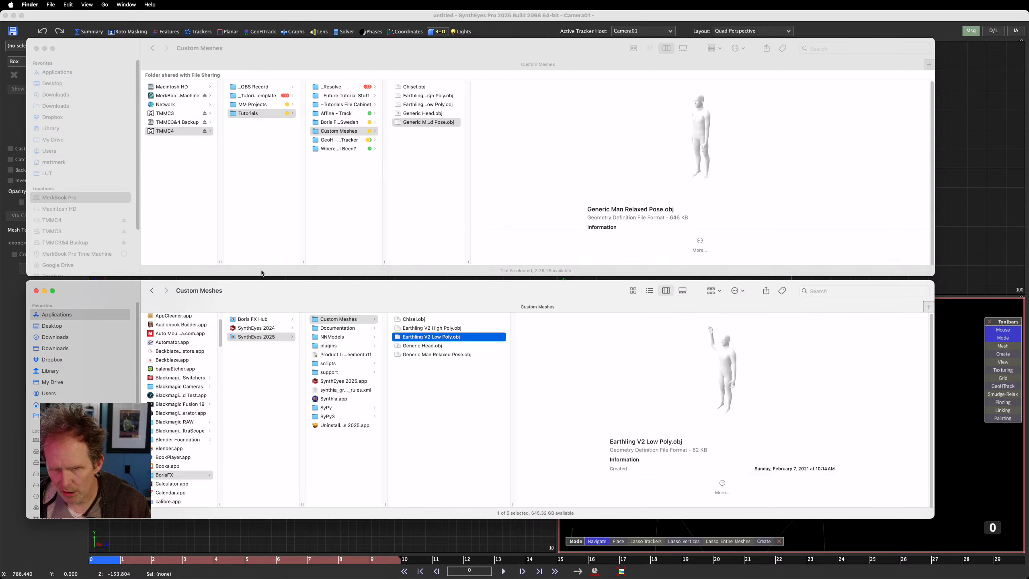
click(36, 291)
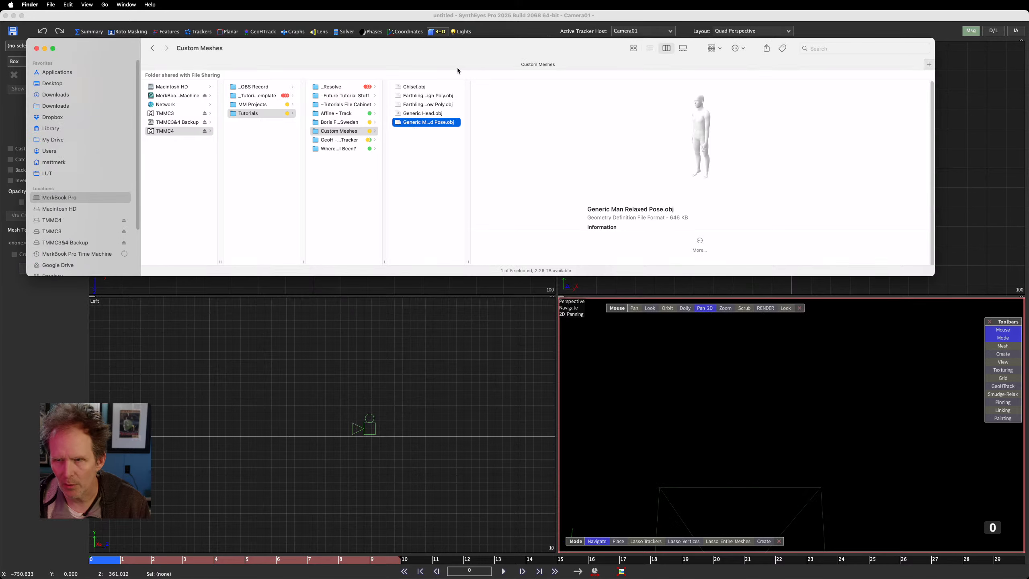
Open the v00-01 .sni project from Lizard > ProjectFiles in the GeoH - One Tracker folder
click(344, 140)
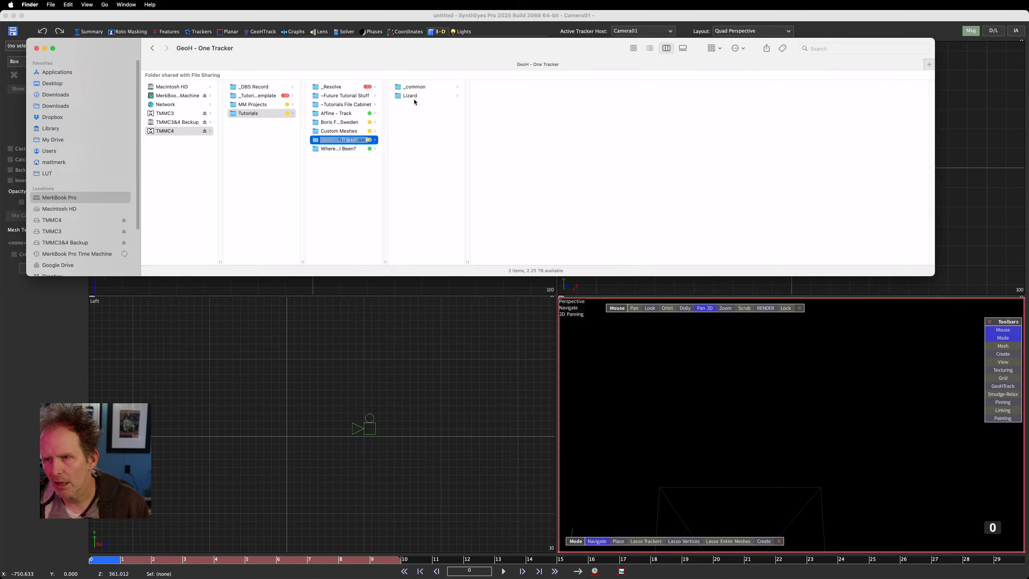
click(416, 98)
click(500, 98)
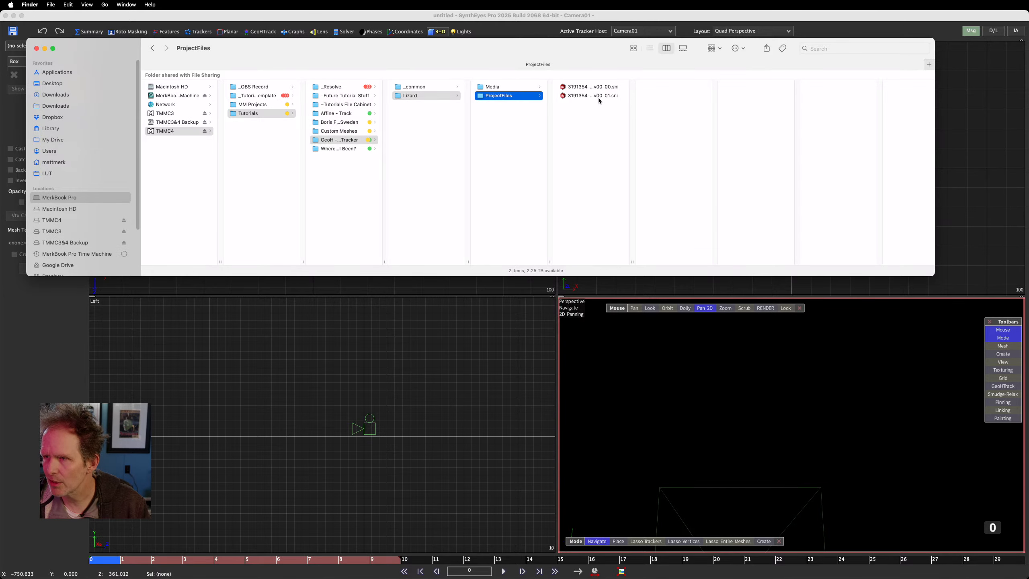
double_click(602, 96)
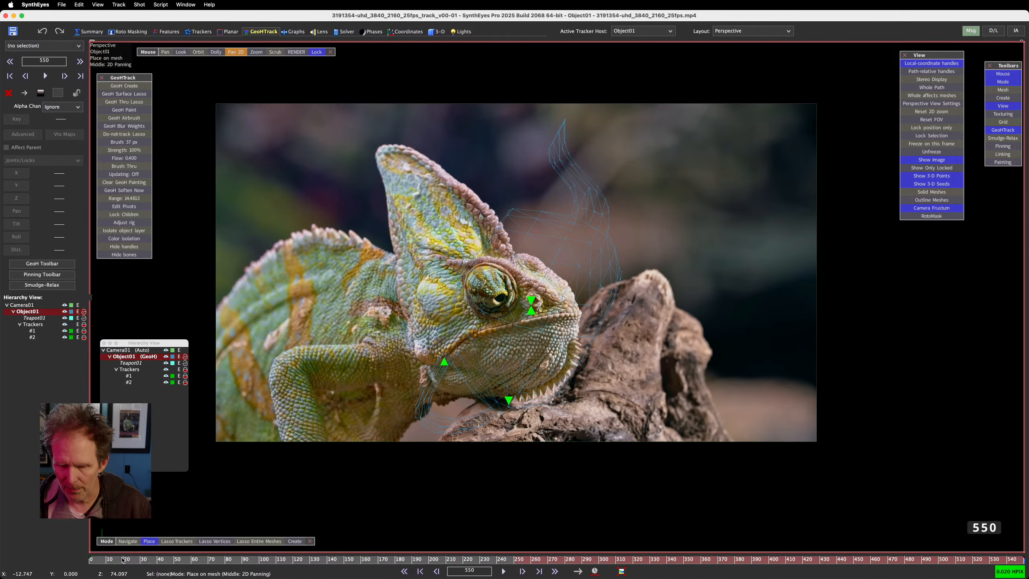
Scrub to frame 201, inspect trackers #1 and #2 against the teapot mesh in the Trackers room, and scrub back to frame 76
drag(112, 563, 430, 575)
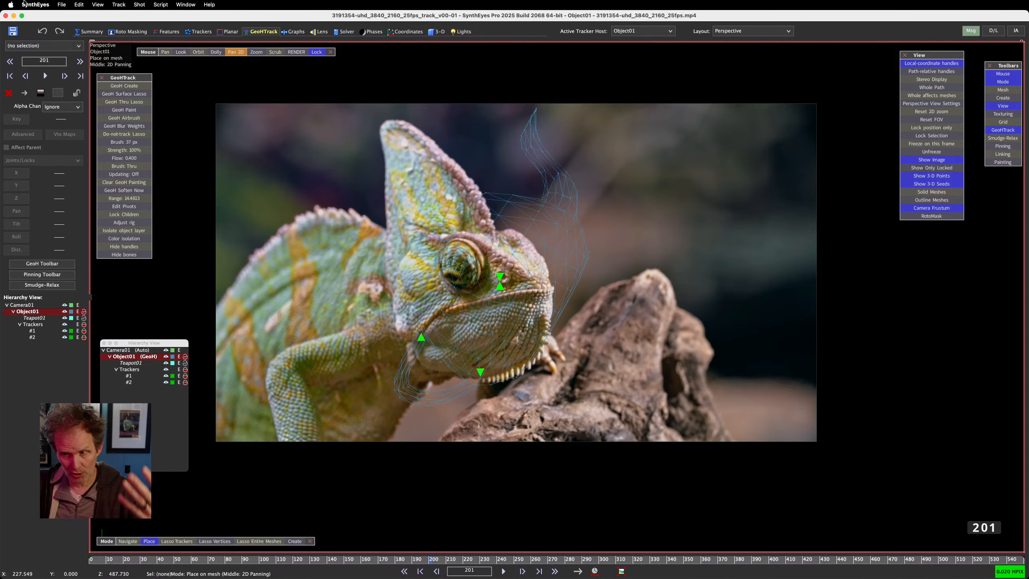
click(191, 31)
scroll(649, 183, down, 5)
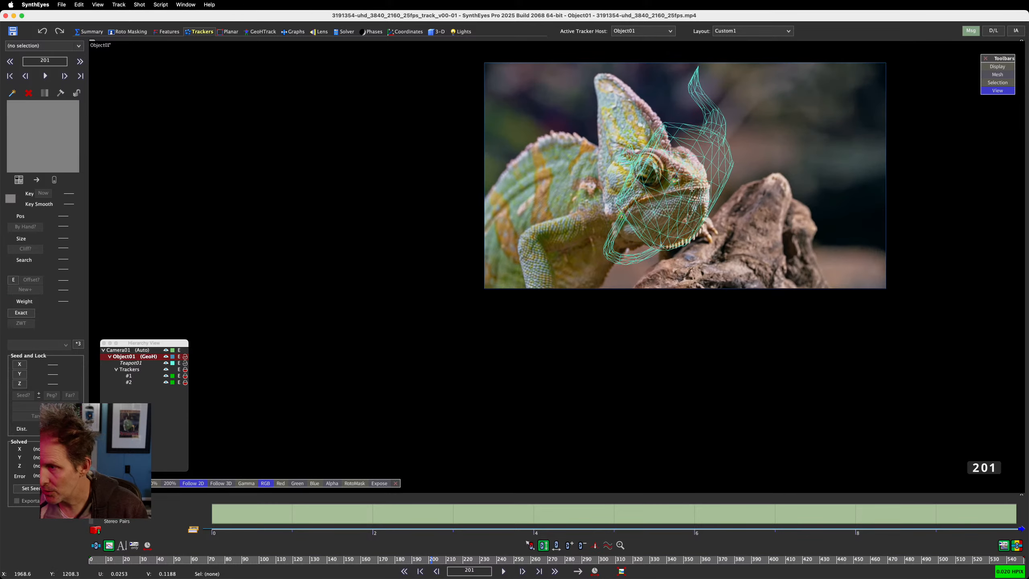
click(676, 186)
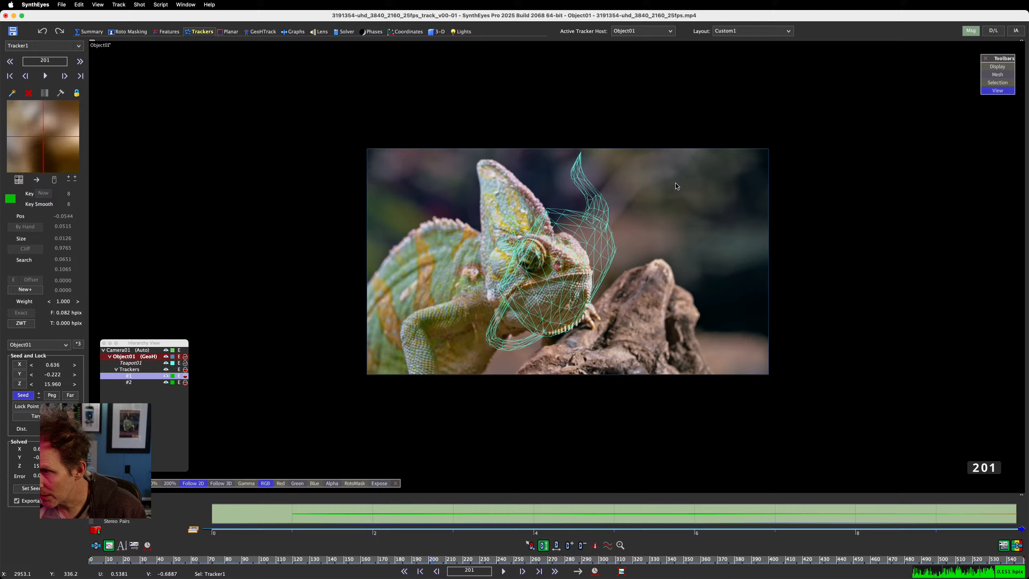
click(508, 300)
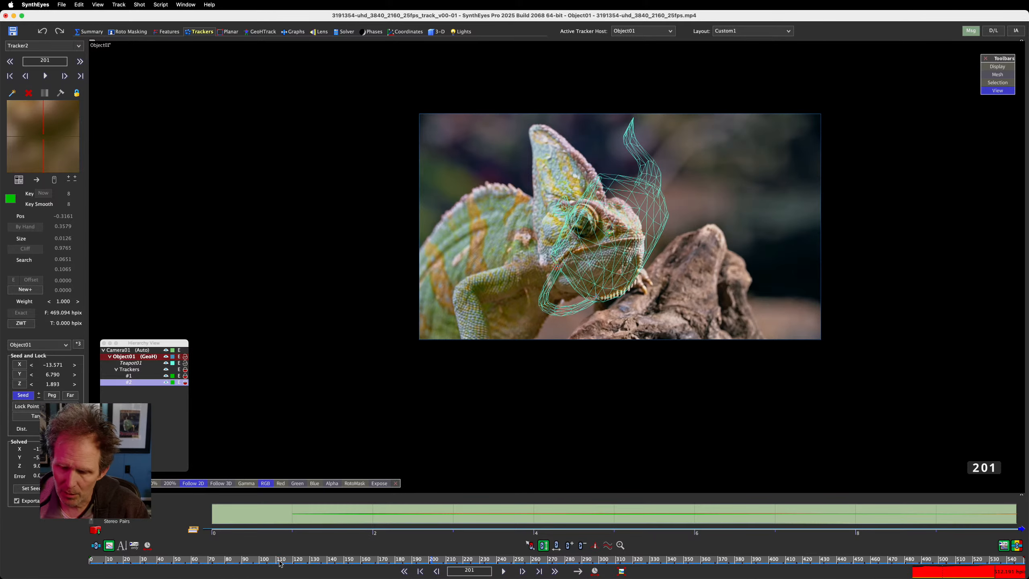
drag(282, 565, 220, 556)
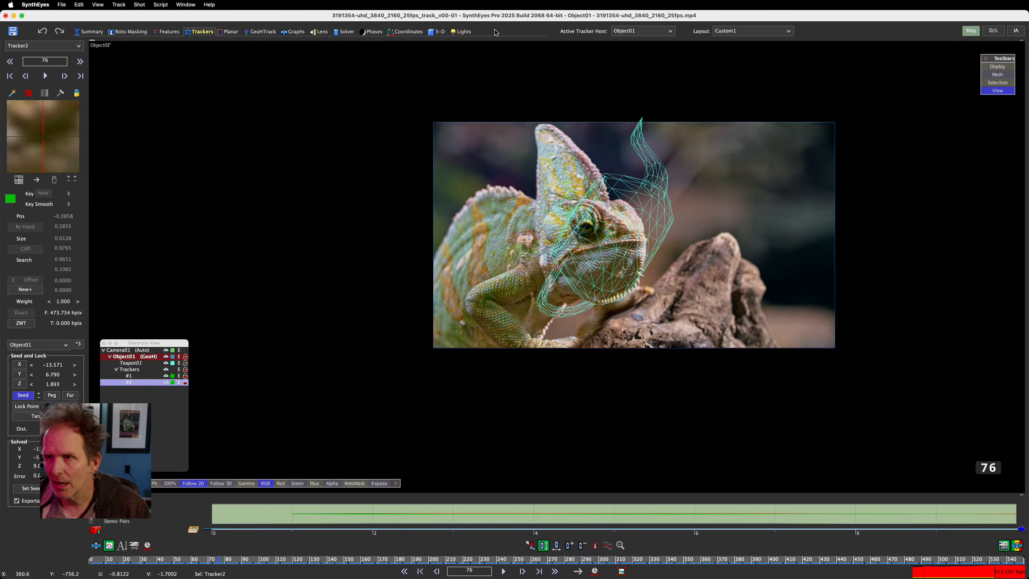
Save the project as its next version, v00-02, and delete the Teapot01 mesh, both trackers and Object01
click(61, 5)
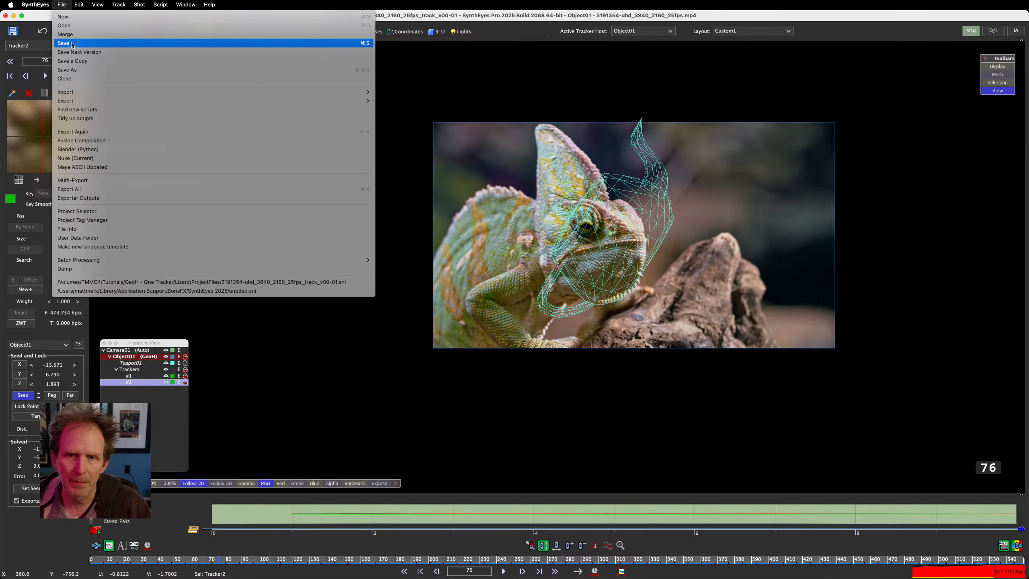
click(80, 52)
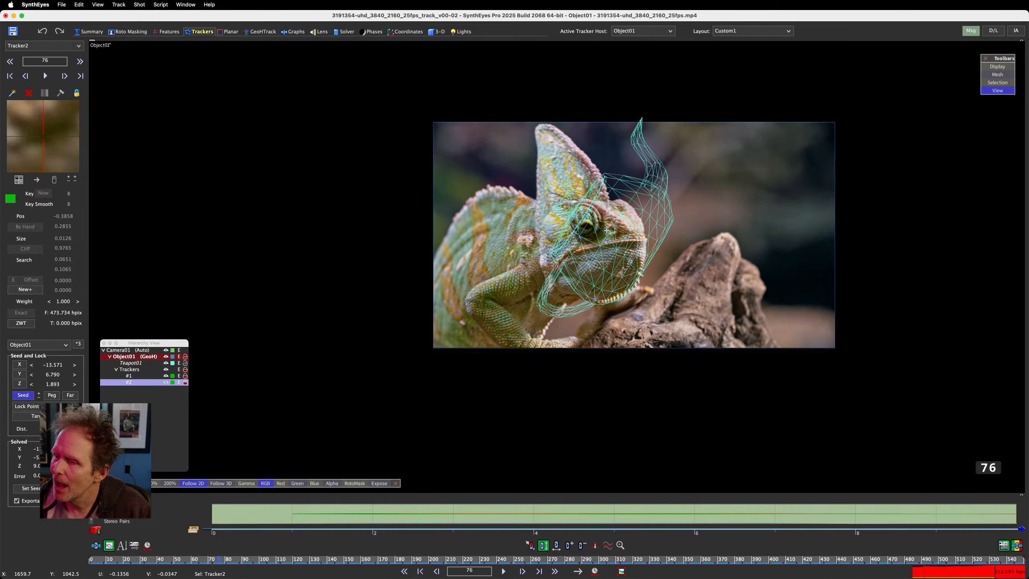
key(Delete)
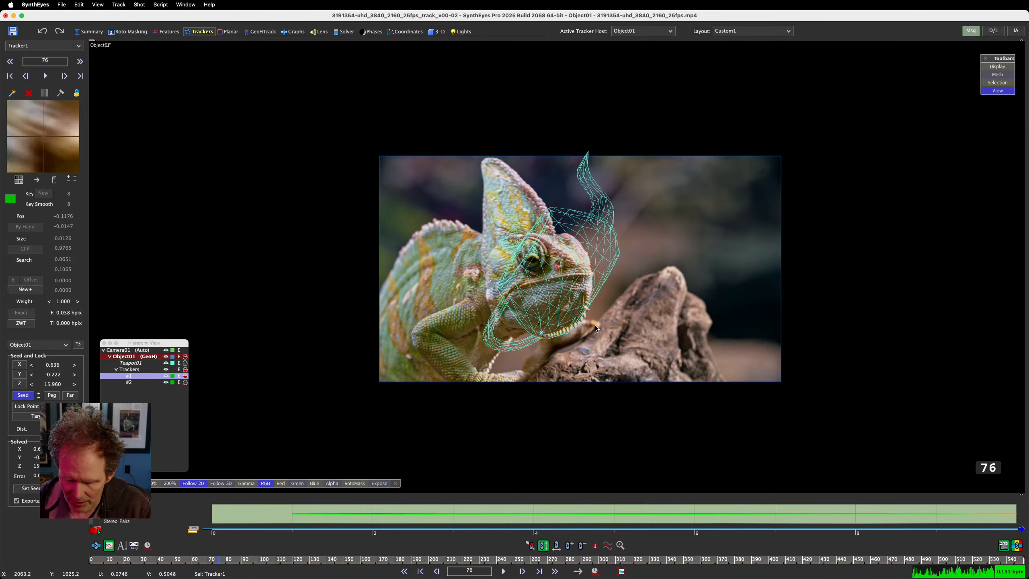
click(562, 254)
key(Delete)
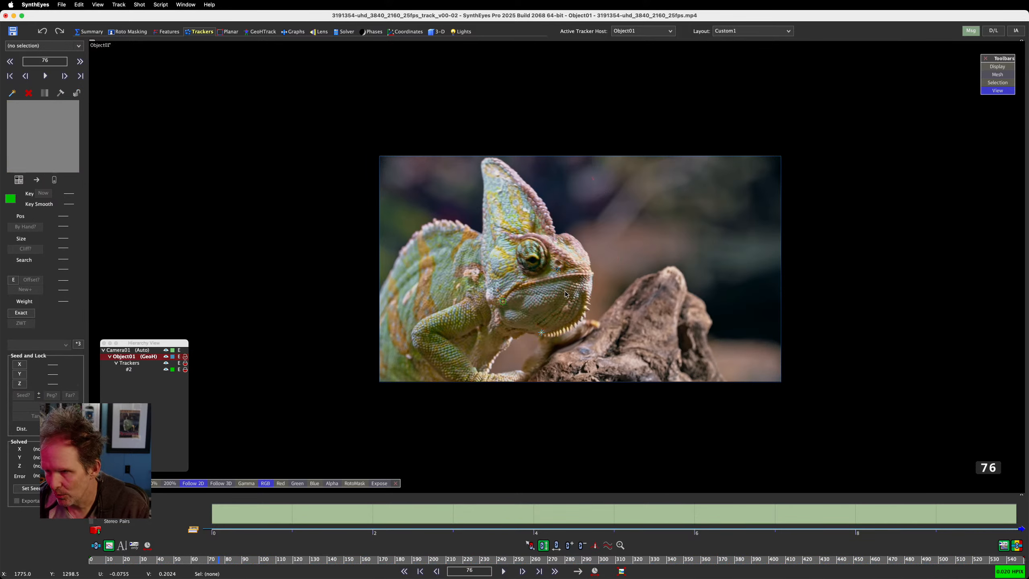
click(559, 269)
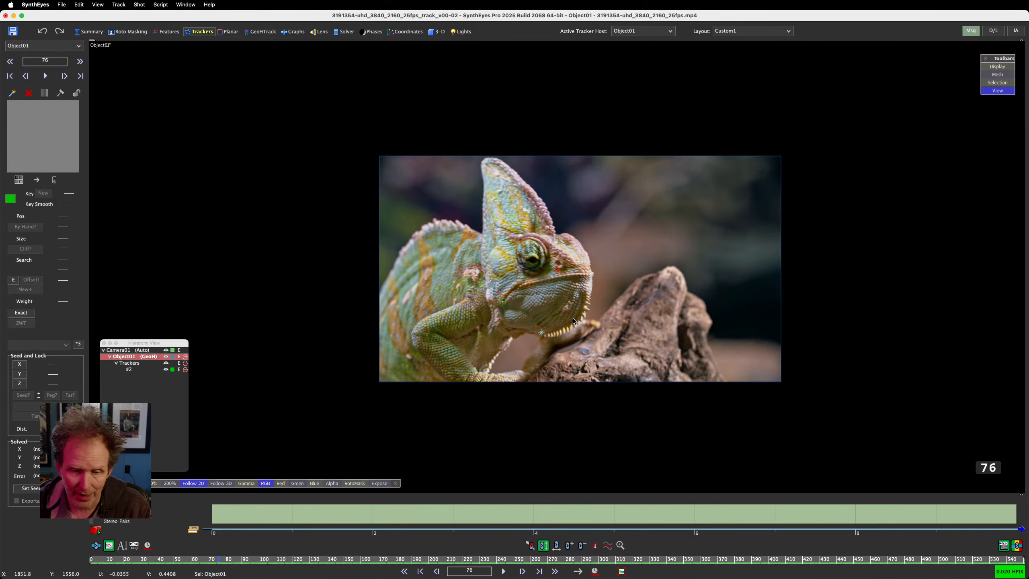
key(Delete)
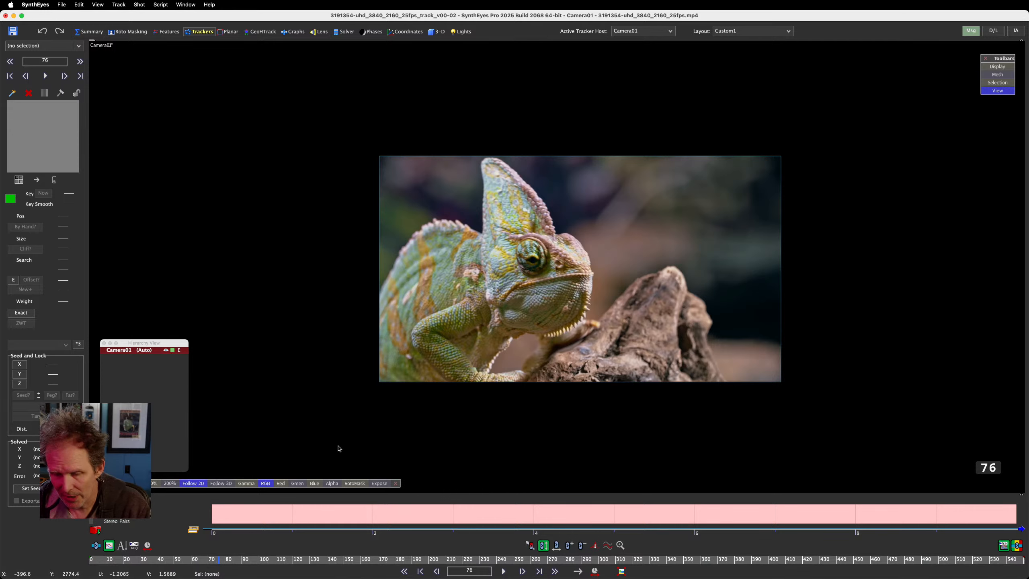
Return to frame 0, and in the Roto Masking room select Spline1 and toggle its visibility off and on again
drag(151, 563, 24, 561)
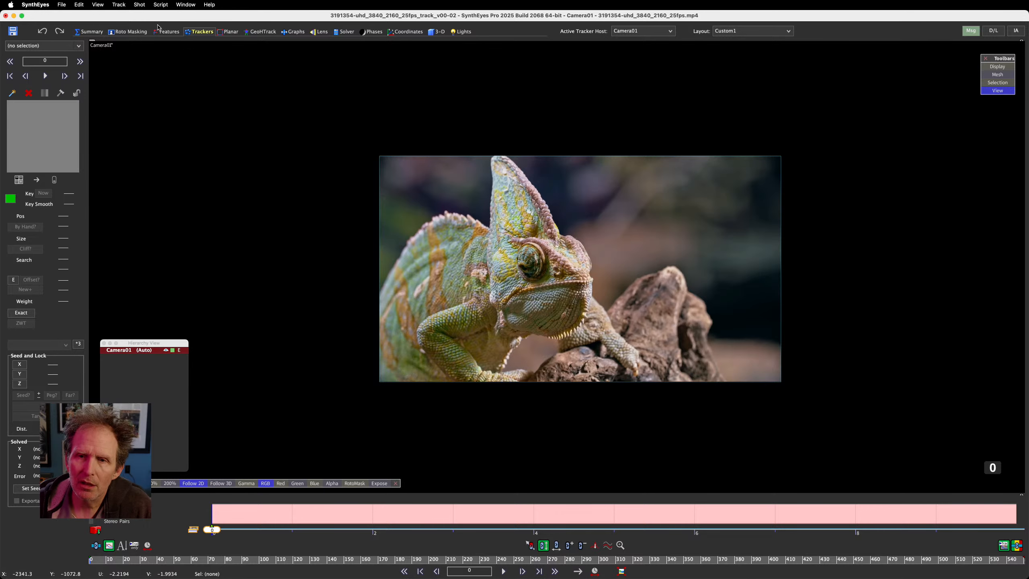
click(139, 32)
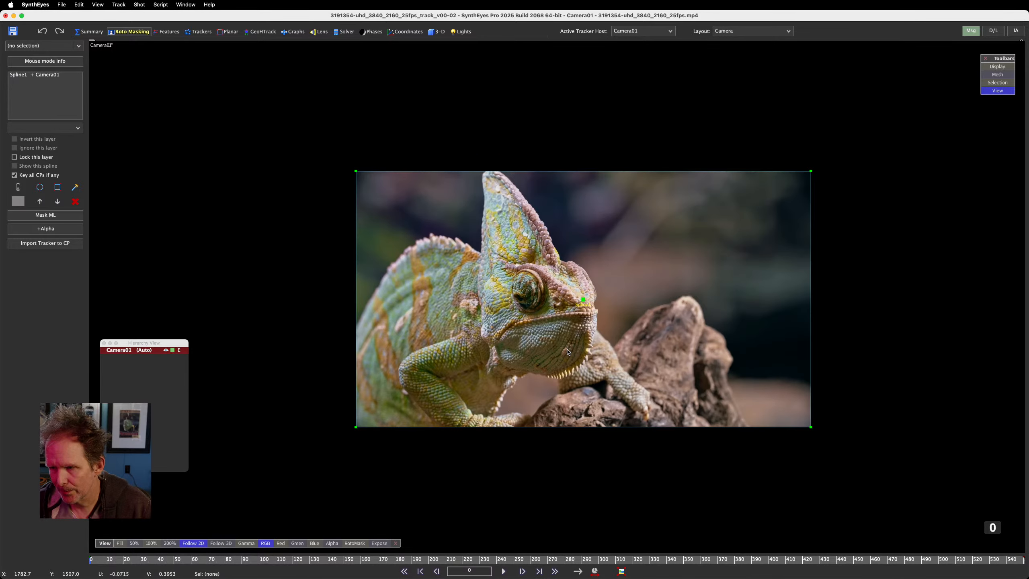
scroll(568, 352, up, 1)
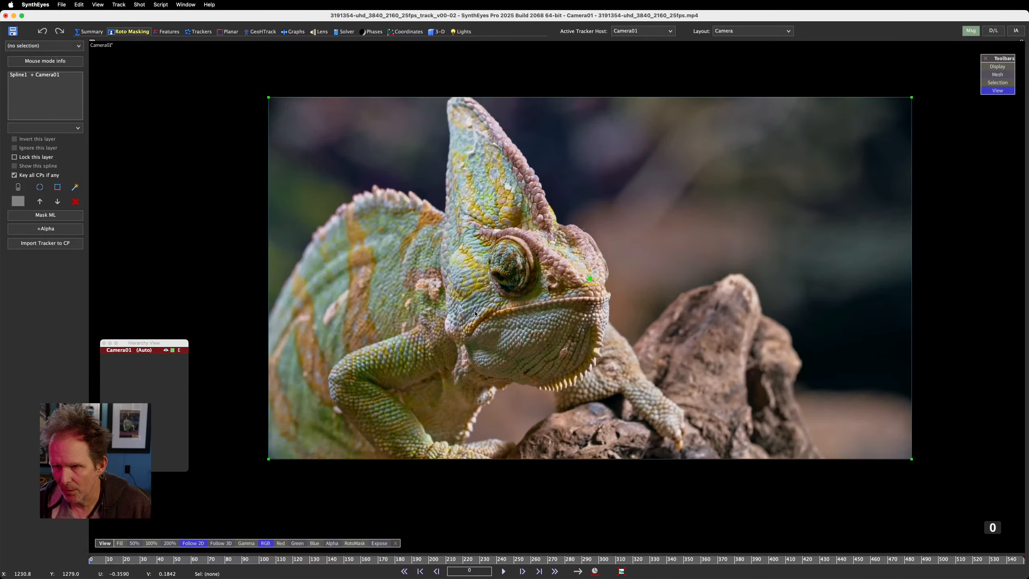
click(48, 76)
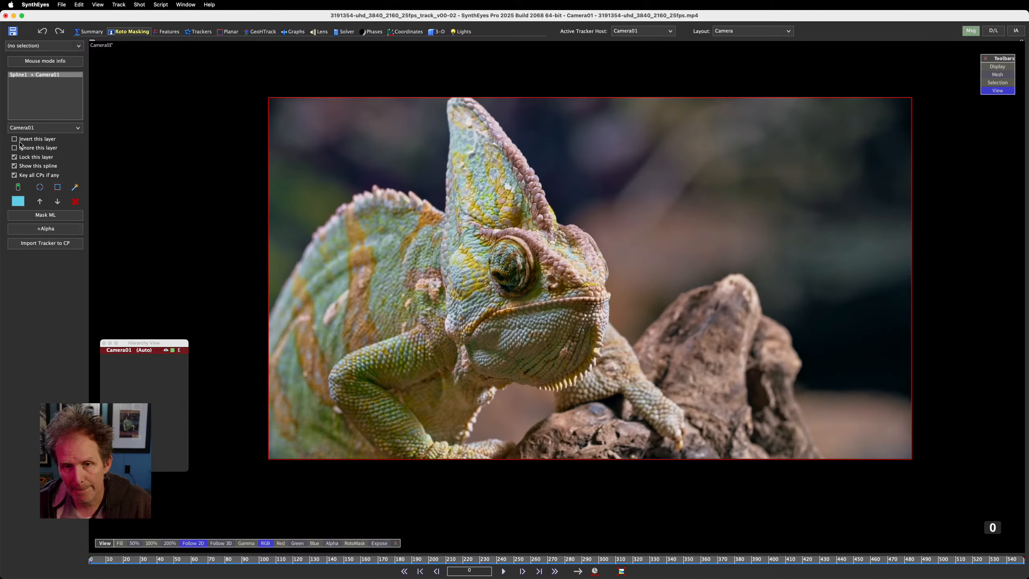
click(14, 166)
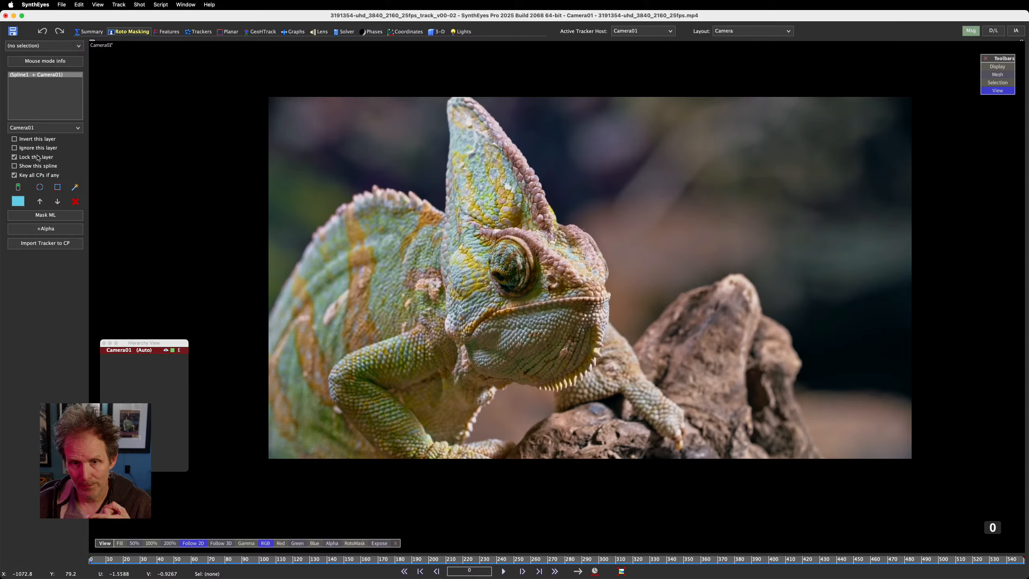
click(28, 165)
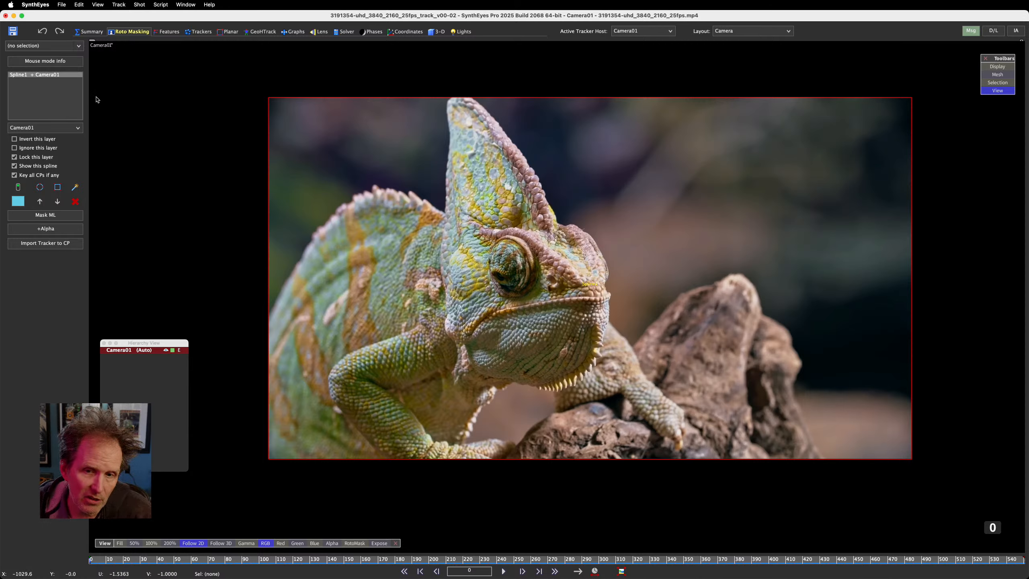
Reassign the full-frame Spline1 from Camera01 to Garbage and delete that spline
click(42, 128)
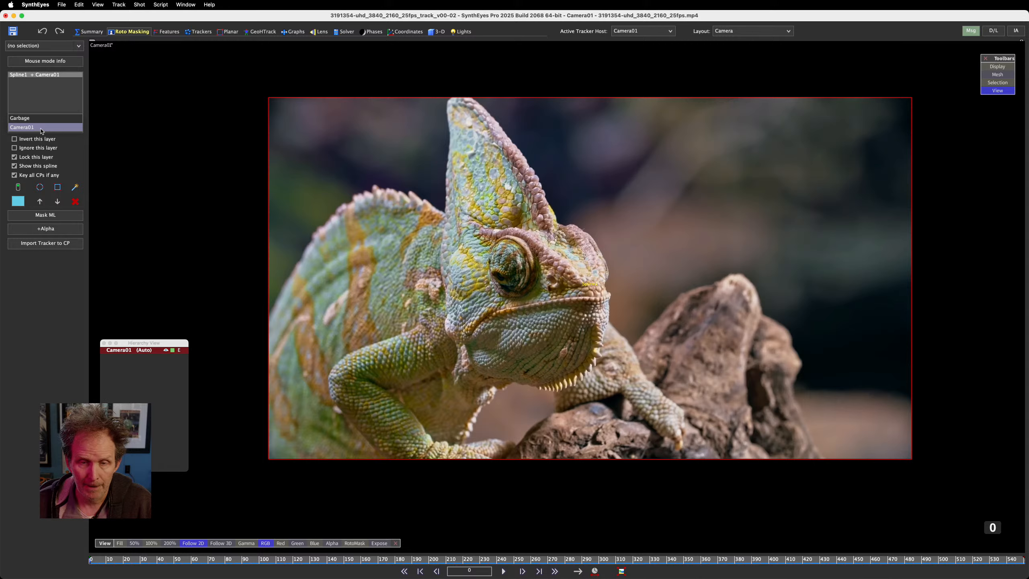
click(40, 120)
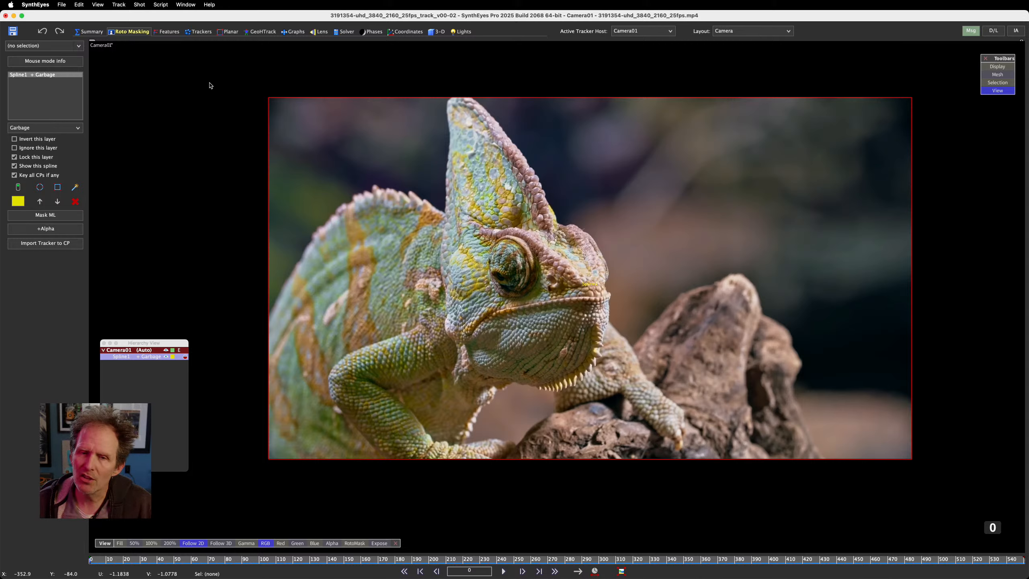
click(75, 201)
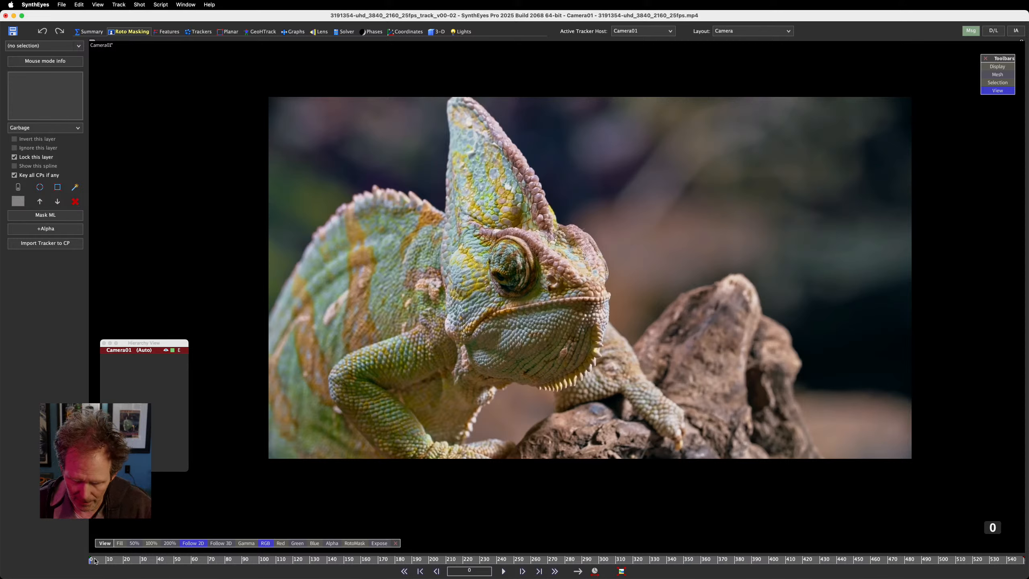
click(75, 187)
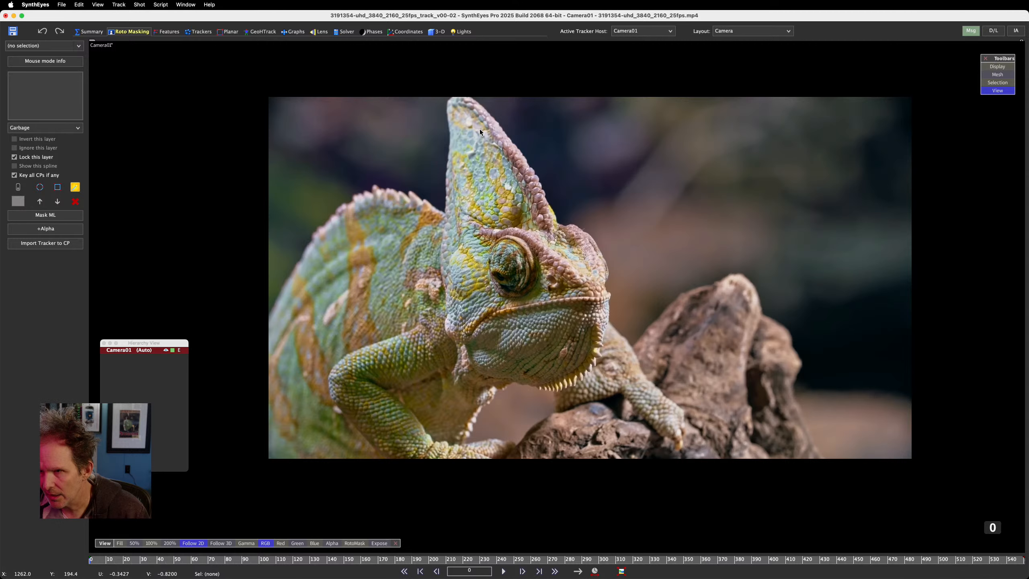
click(454, 106)
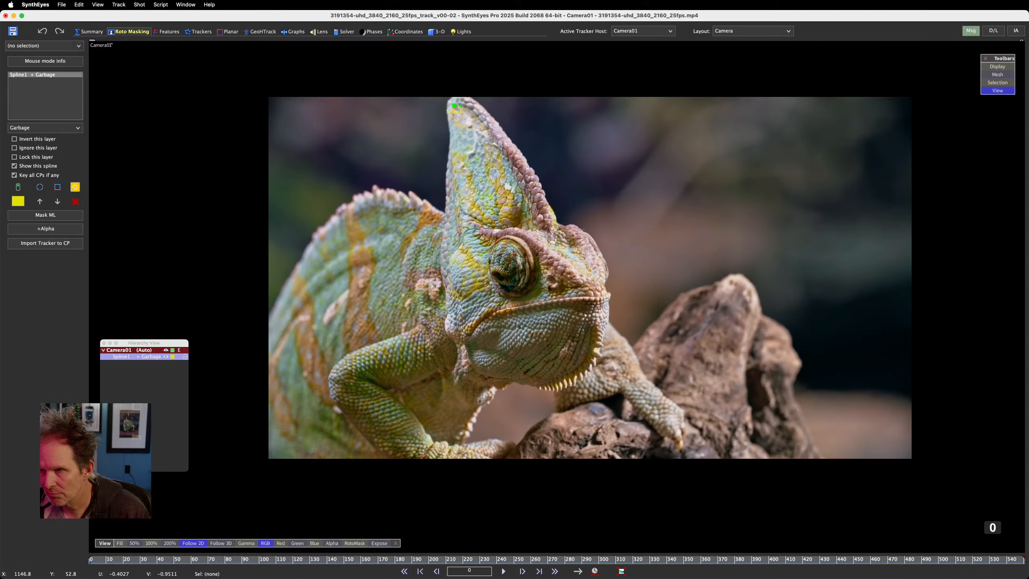
key(super+z)
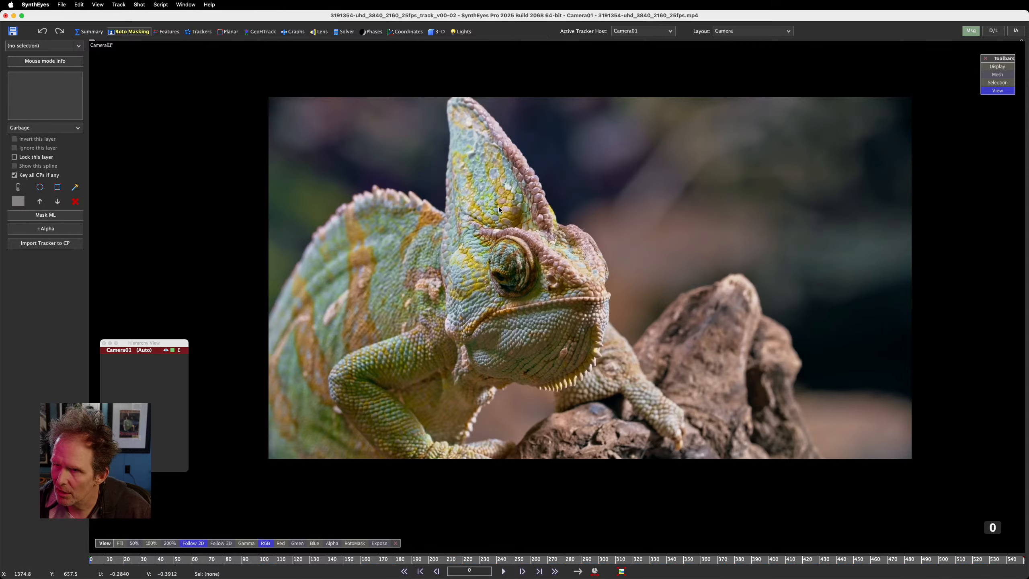
Start a new freeform Garbage spline centred at the chameleon's eye and trace the front edge of its casque down to the brow
click(75, 188)
click(528, 265)
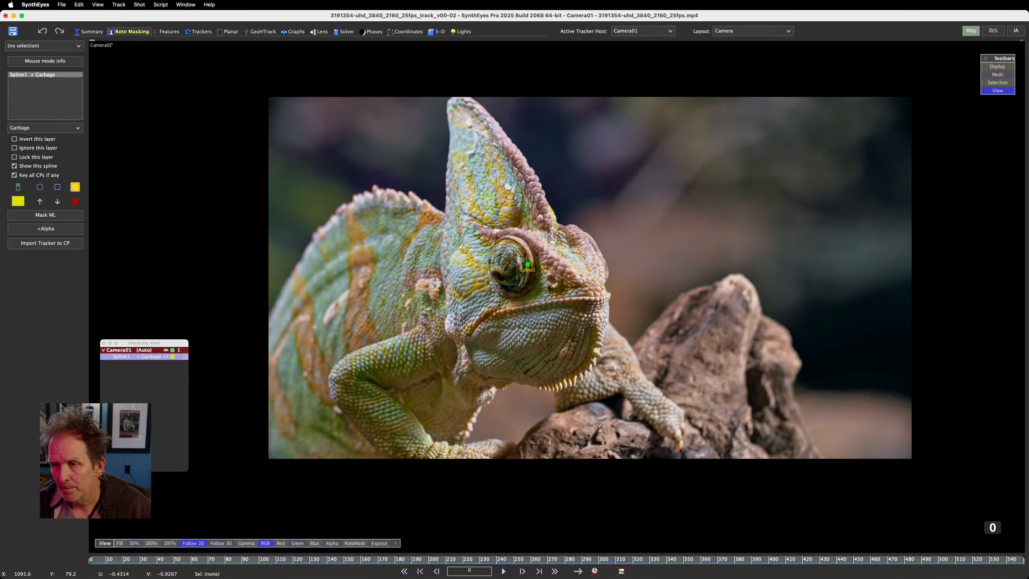
click(457, 107)
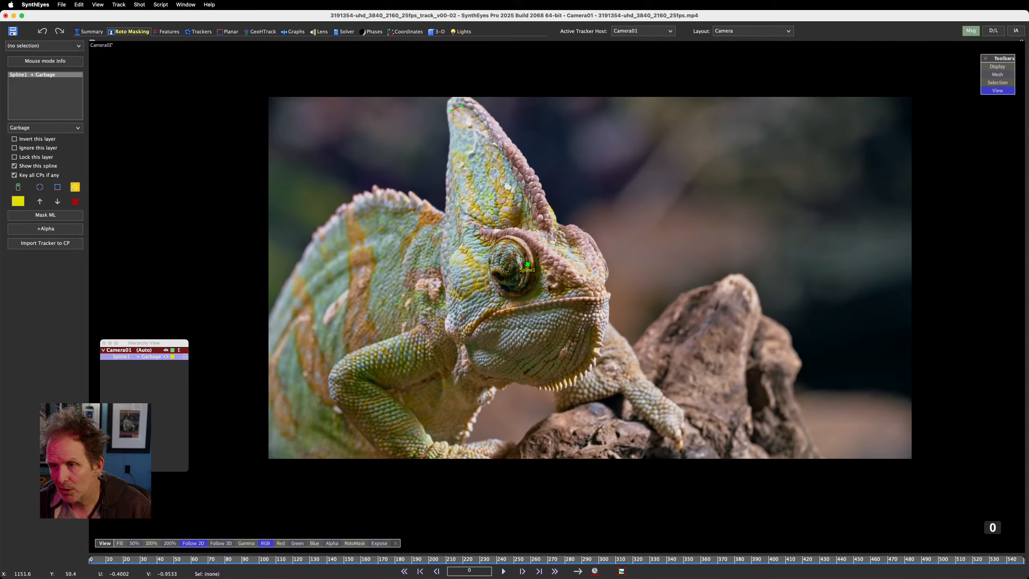
click(481, 114)
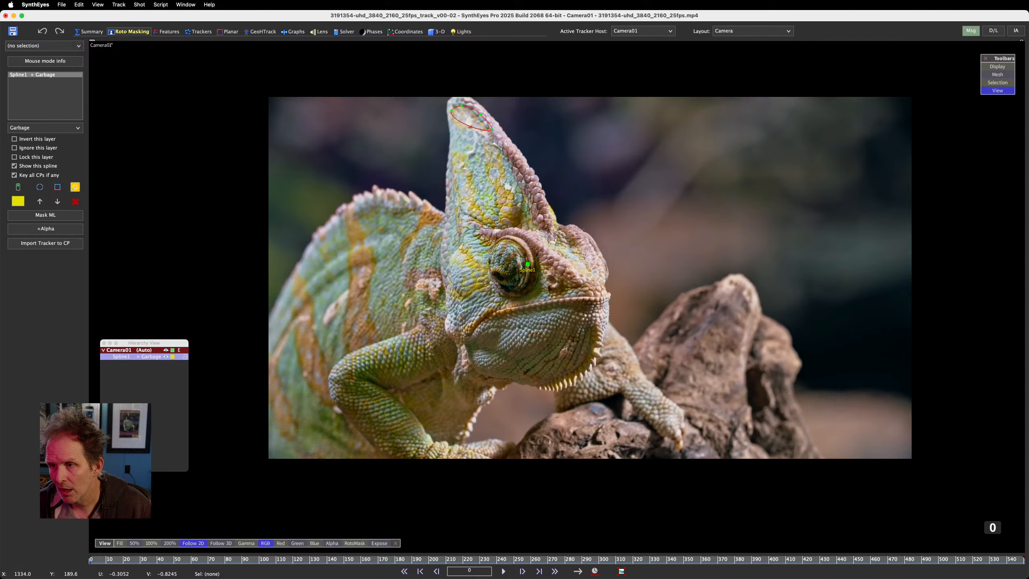
click(499, 137)
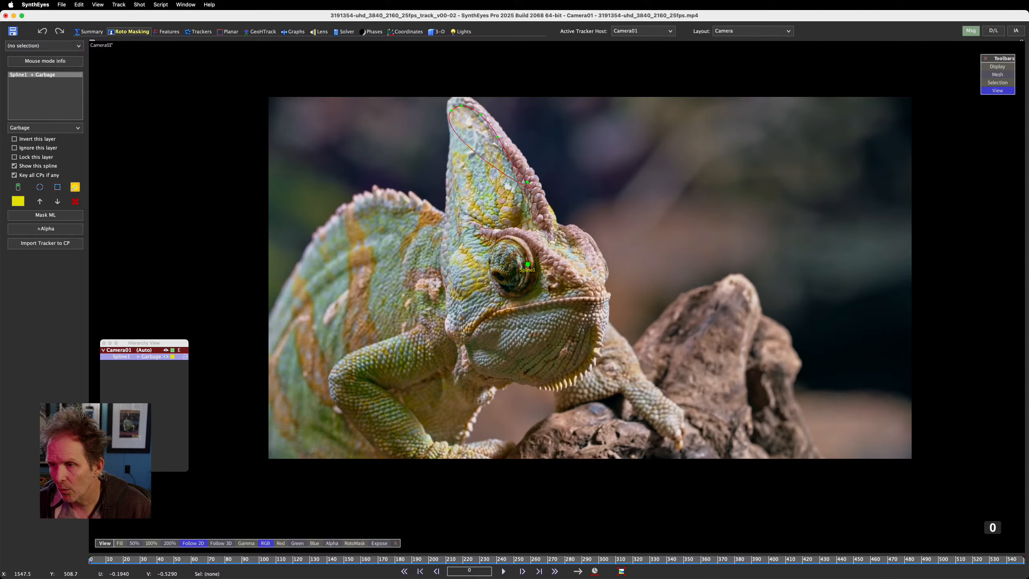
click(528, 182)
click(545, 210)
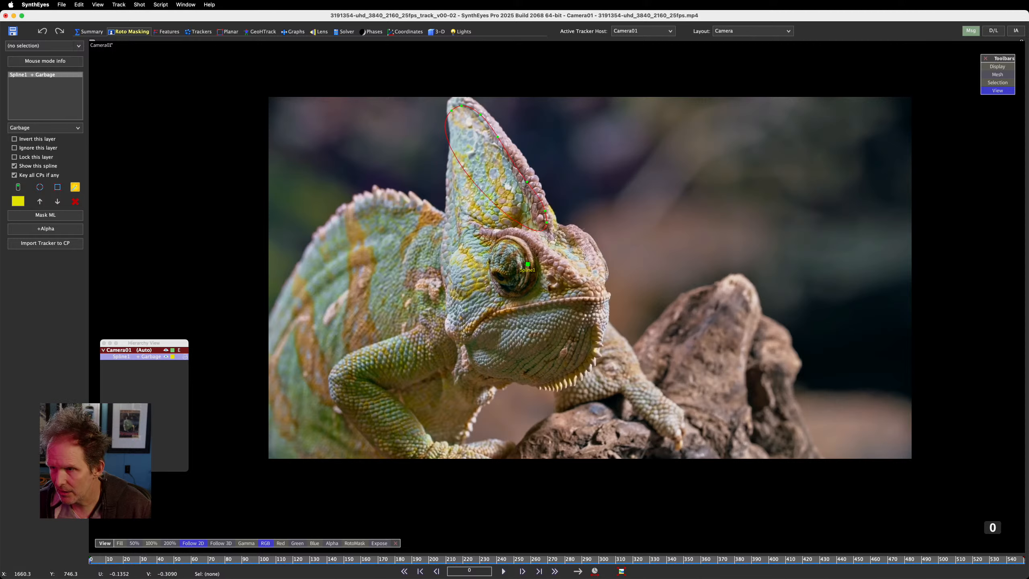
click(560, 232)
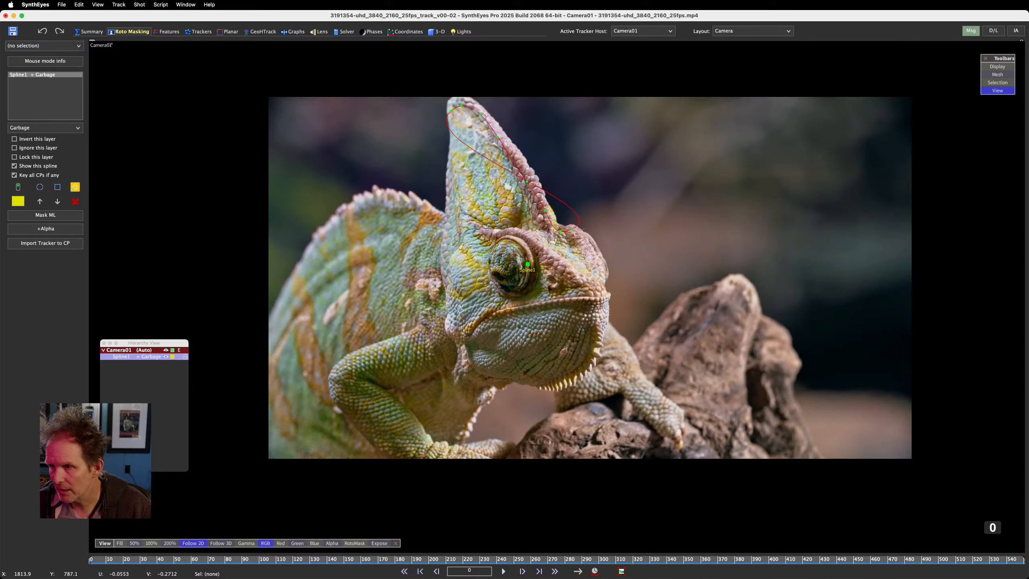
Continue the spline's outline over the brow and snout, past the mouth and down to the underside of the chin
click(573, 229)
click(594, 246)
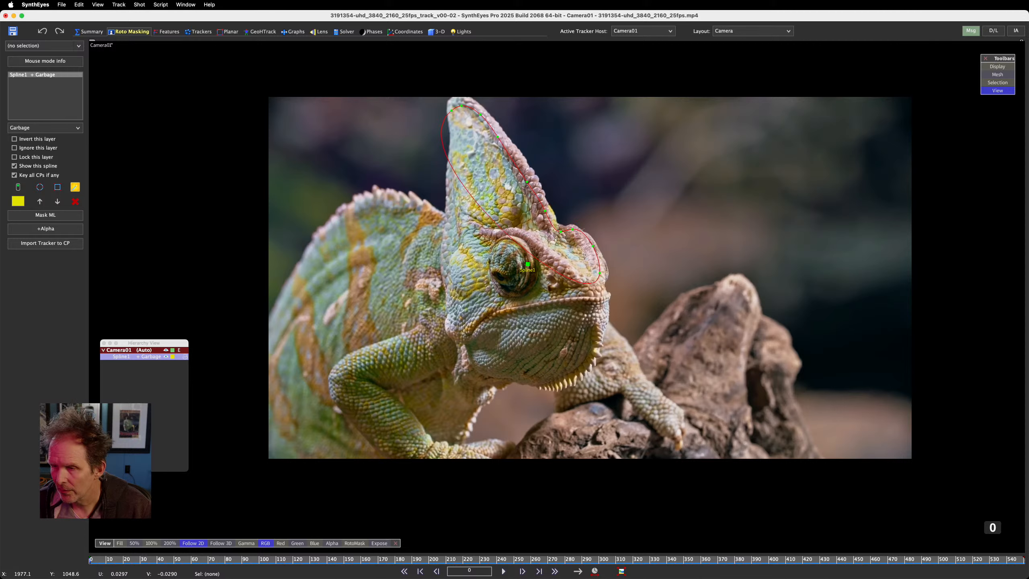
click(604, 274)
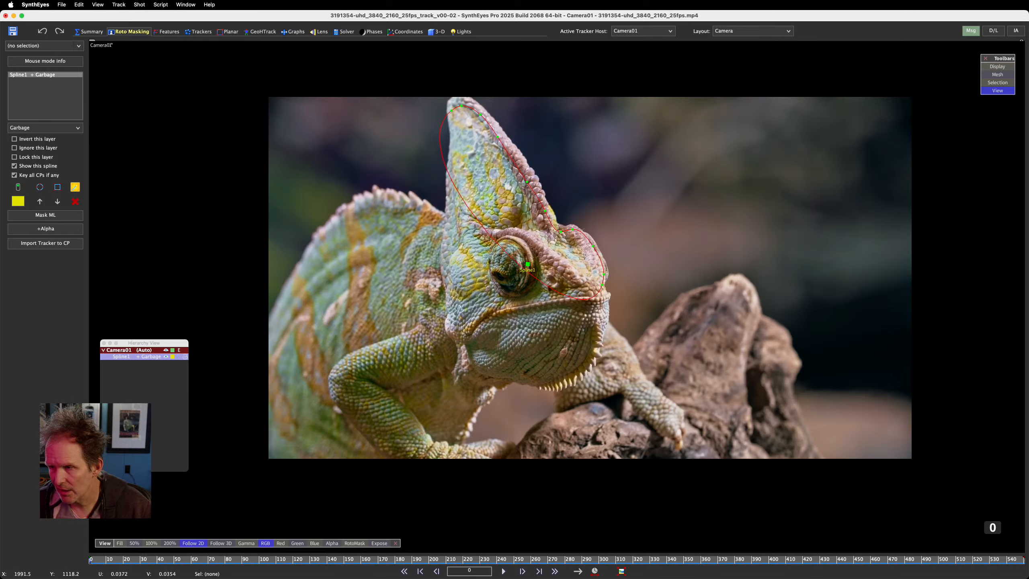
click(604, 291)
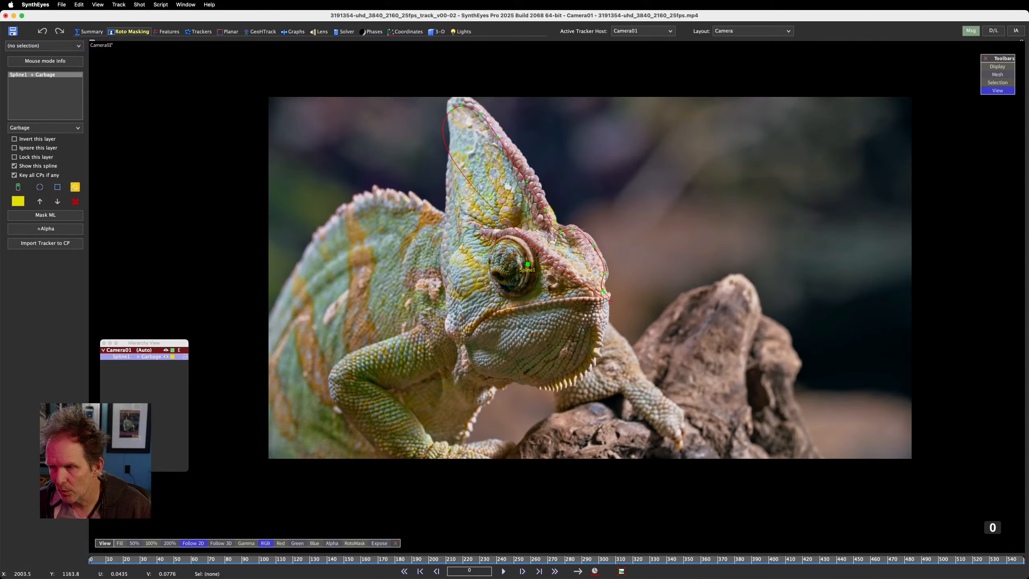
click(608, 296)
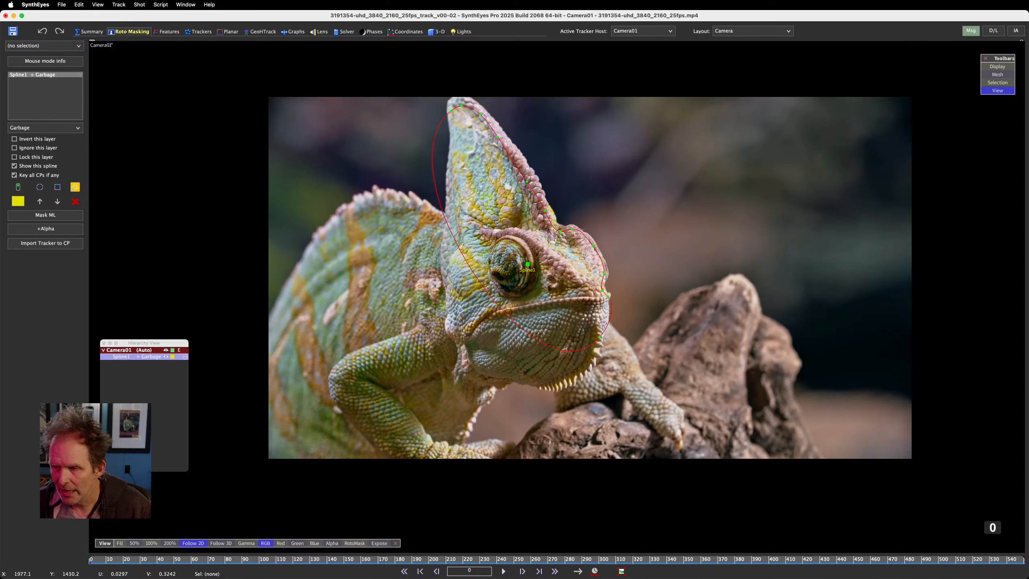
click(603, 330)
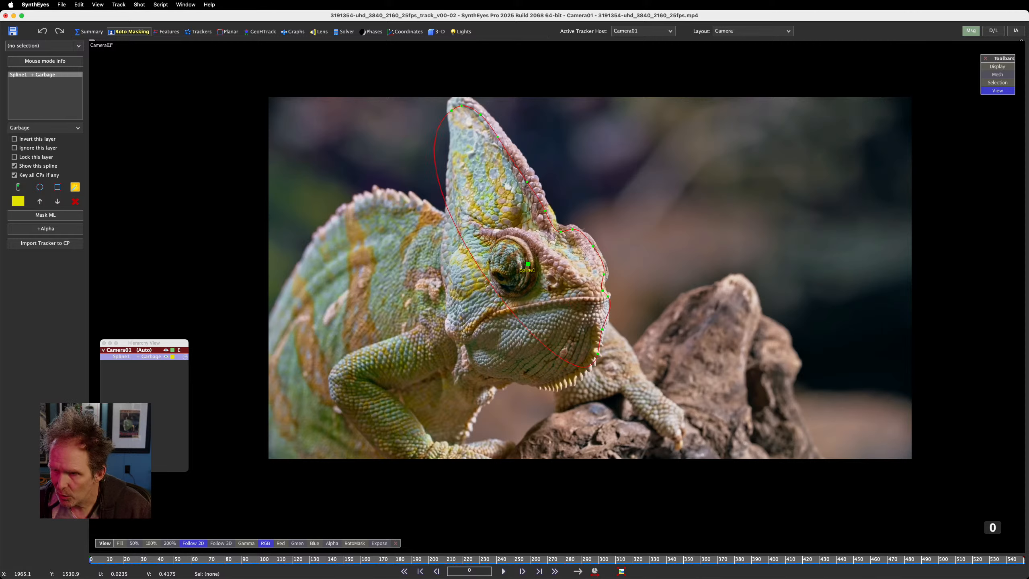
click(589, 364)
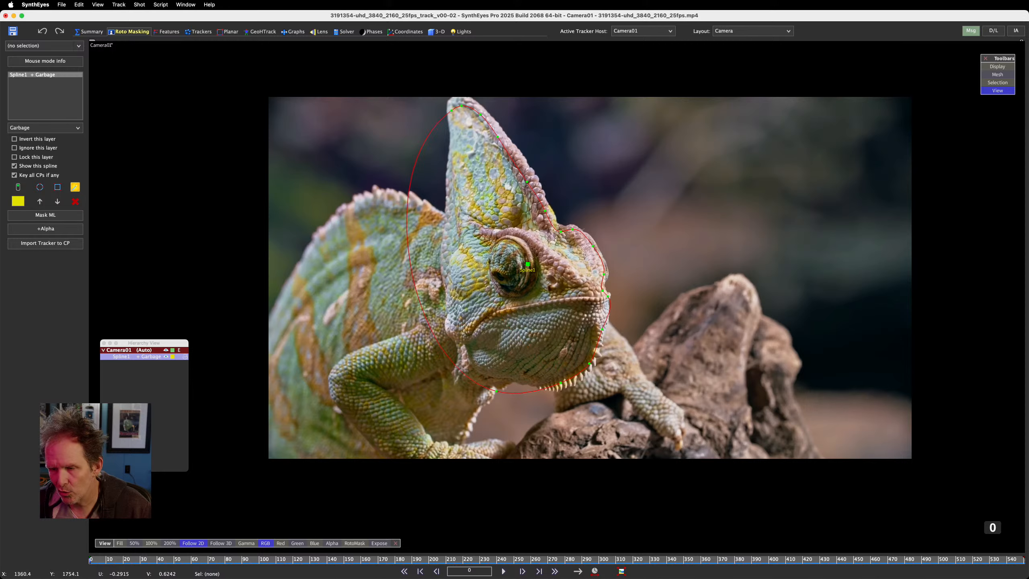
click(561, 382)
Trace the spline along the throat and up the back of the head and casque, and finish the closed head outline
click(476, 359)
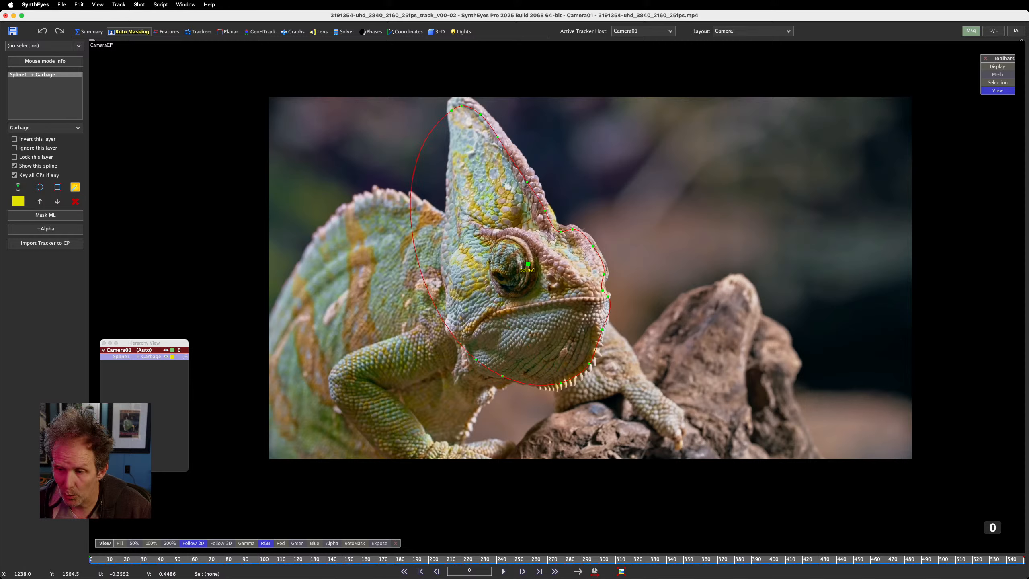
click(449, 333)
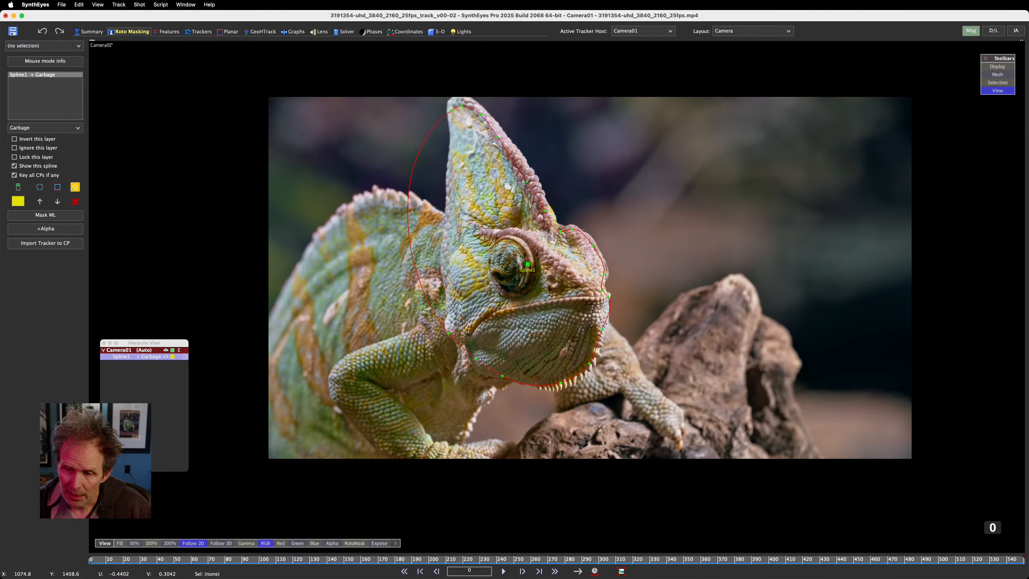
click(451, 310)
click(446, 301)
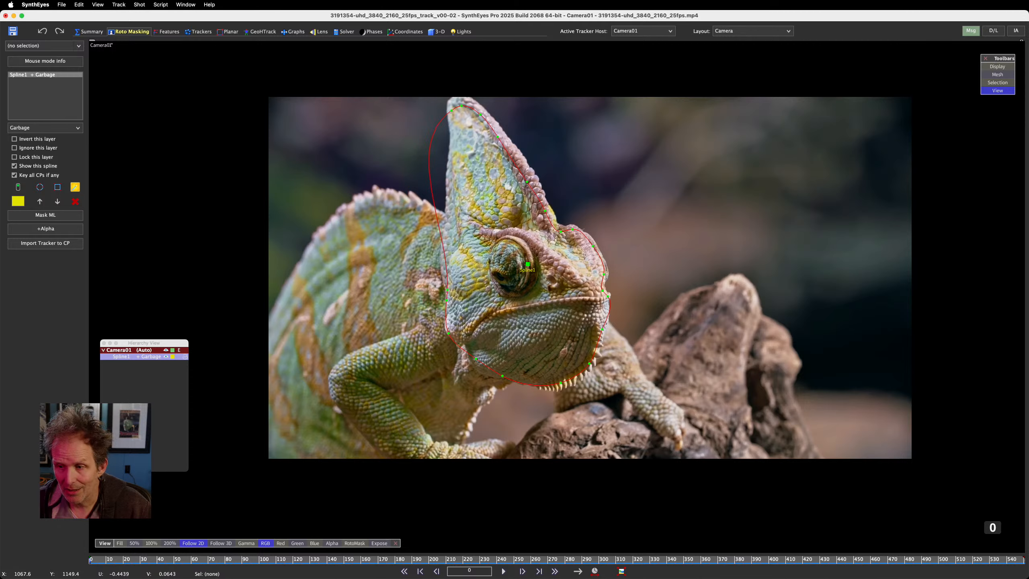
click(443, 268)
click(449, 221)
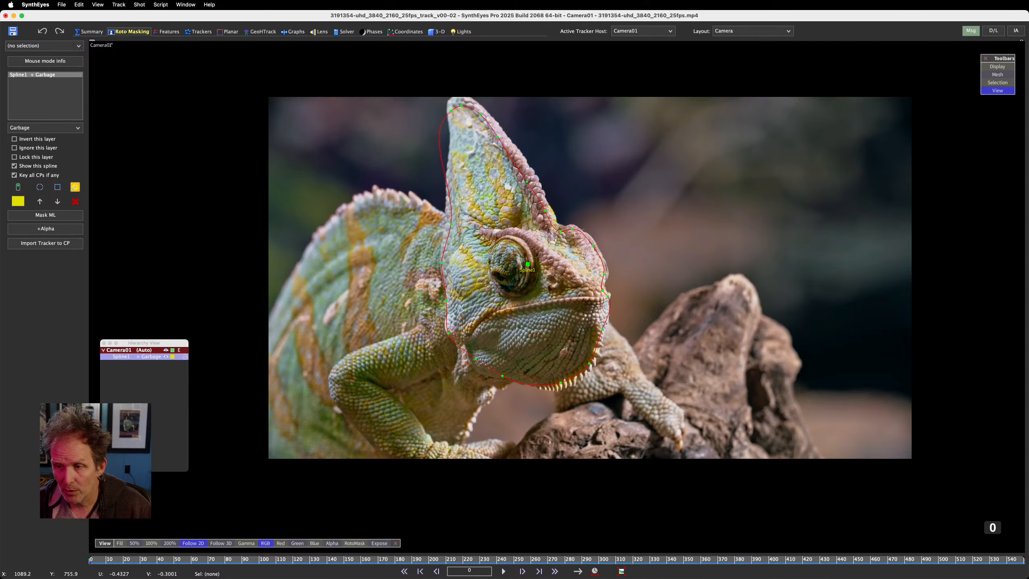
click(458, 178)
drag(457, 179, 452, 137)
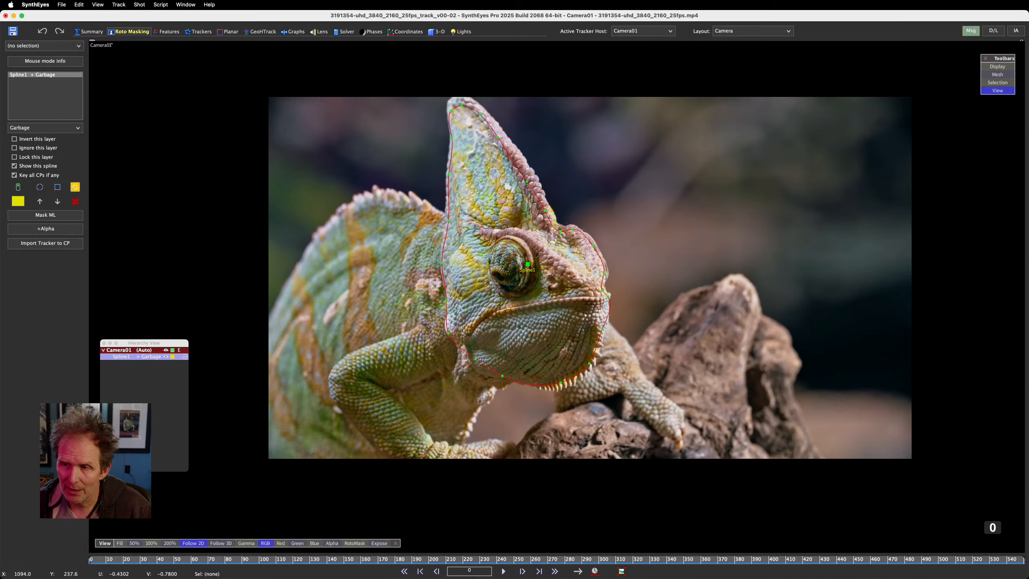
right_click(452, 137)
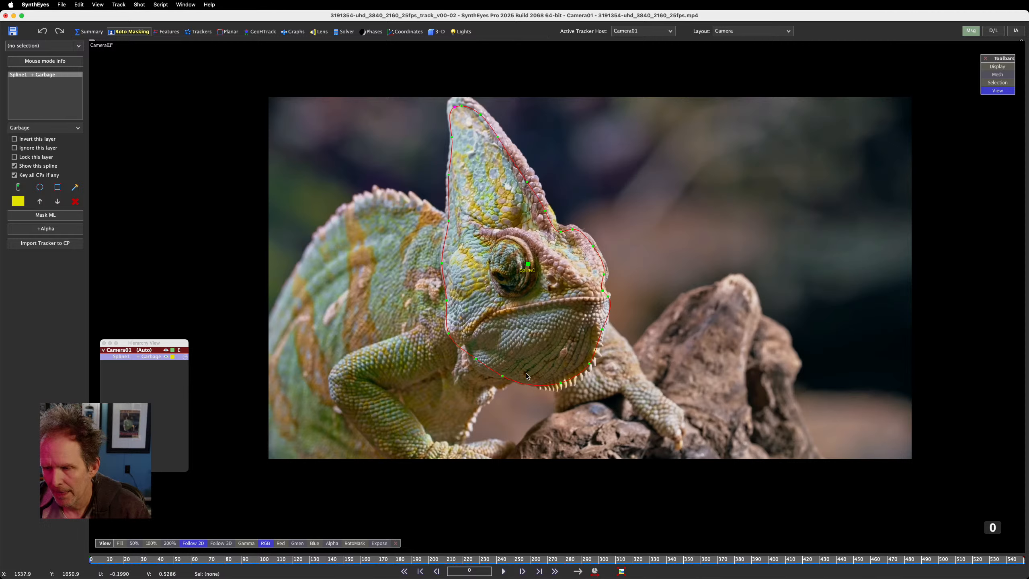
Refine the head spline under the chin and at the casque tip, and move the Hierarchy View off the image area
click(531, 385)
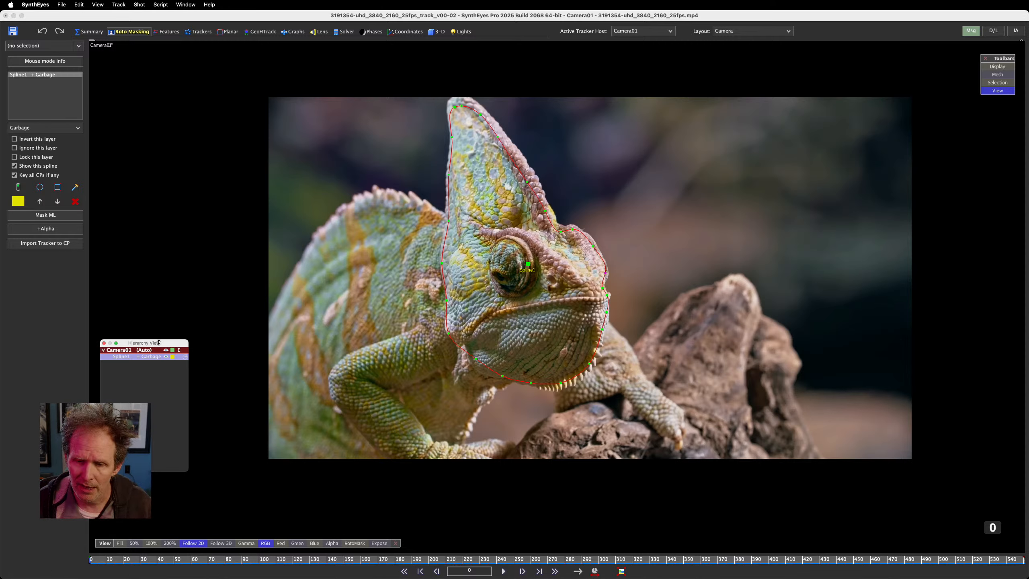
drag(158, 345, 74, 376)
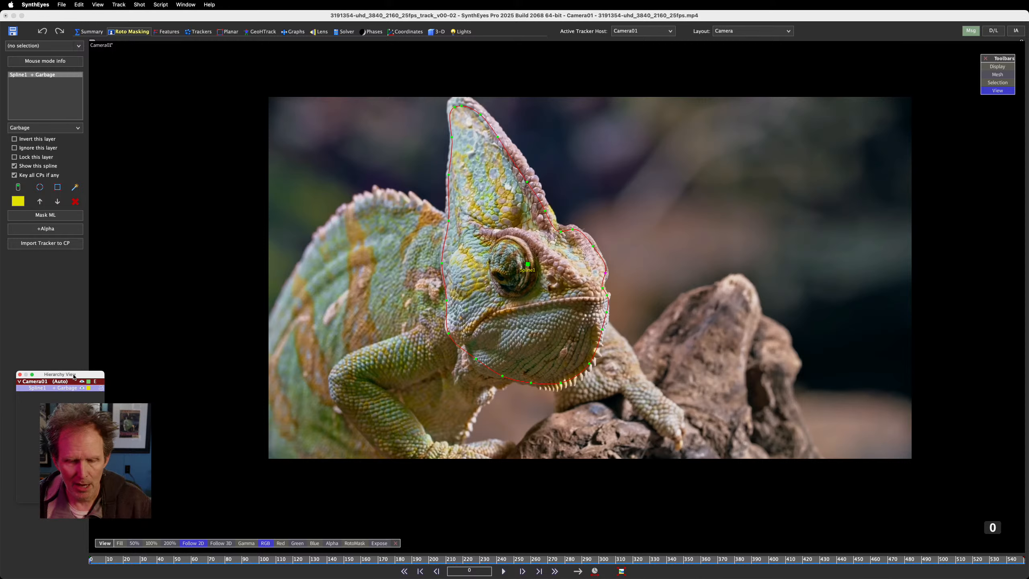
drag(73, 377, 1, 353)
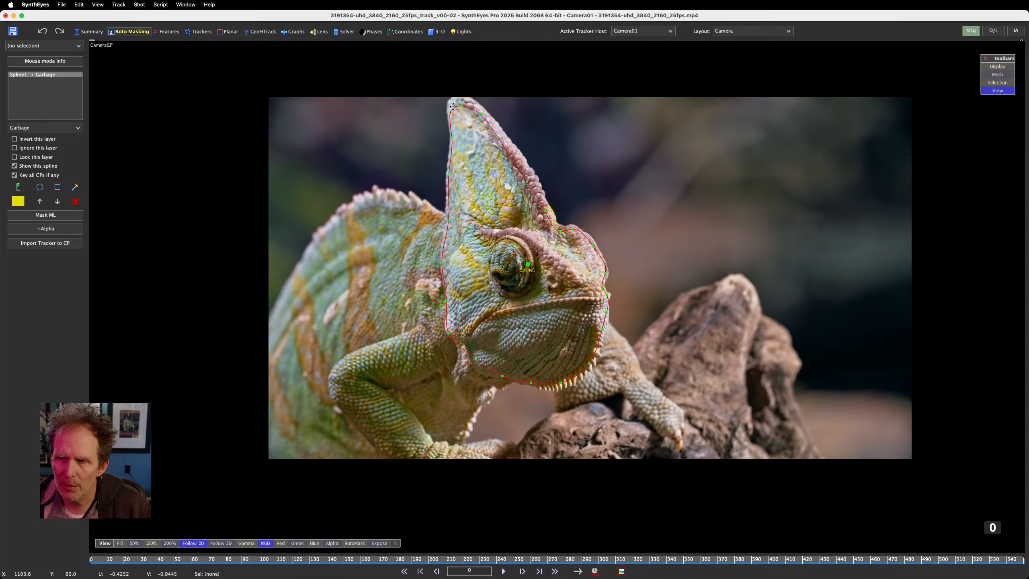
drag(453, 106, 466, 102)
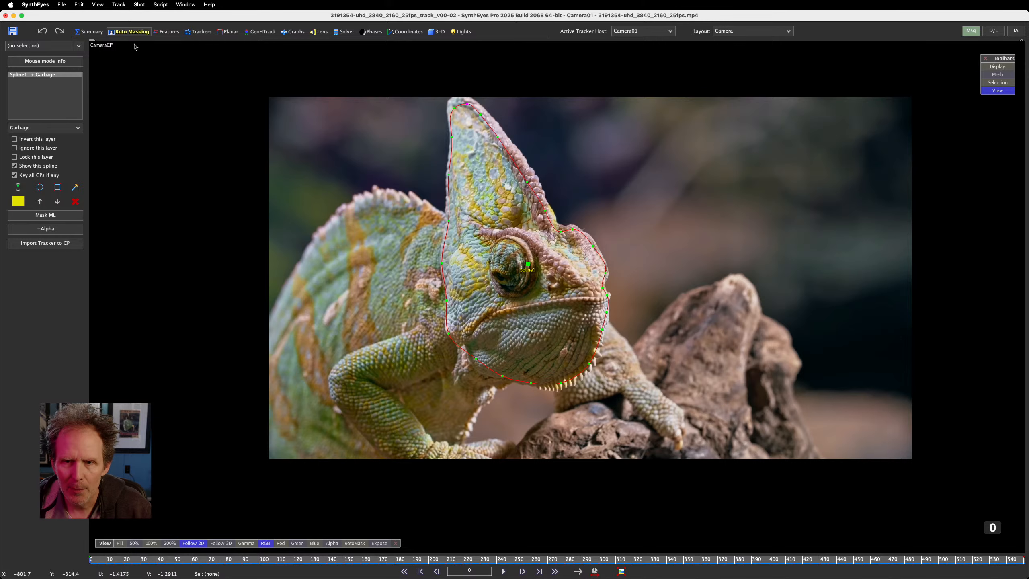
In the Trackers room, create a tracker on the snout near the nostril at frame 0 and enlarge its search area to about 0.088 by 0.148
click(198, 32)
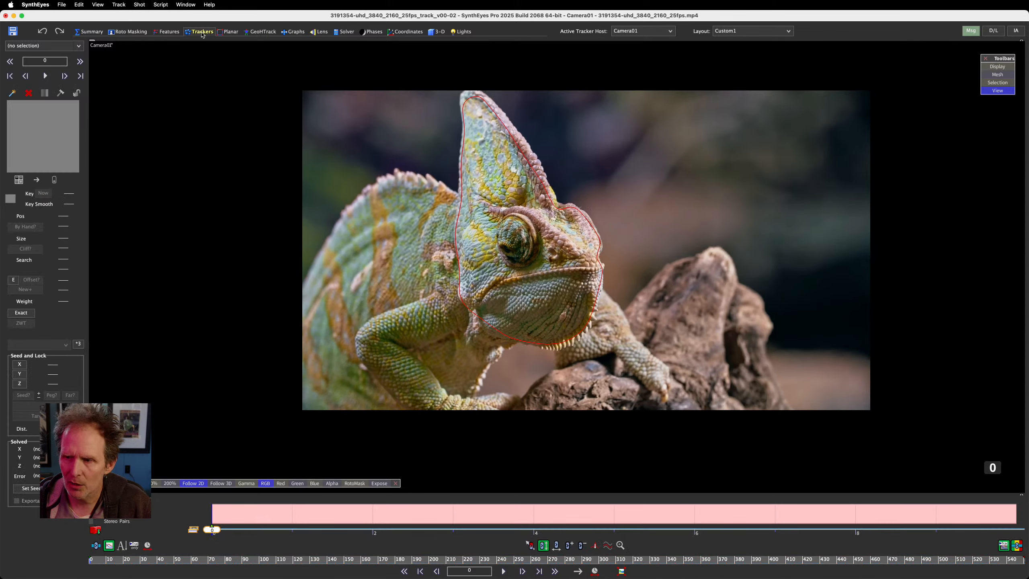
click(12, 93)
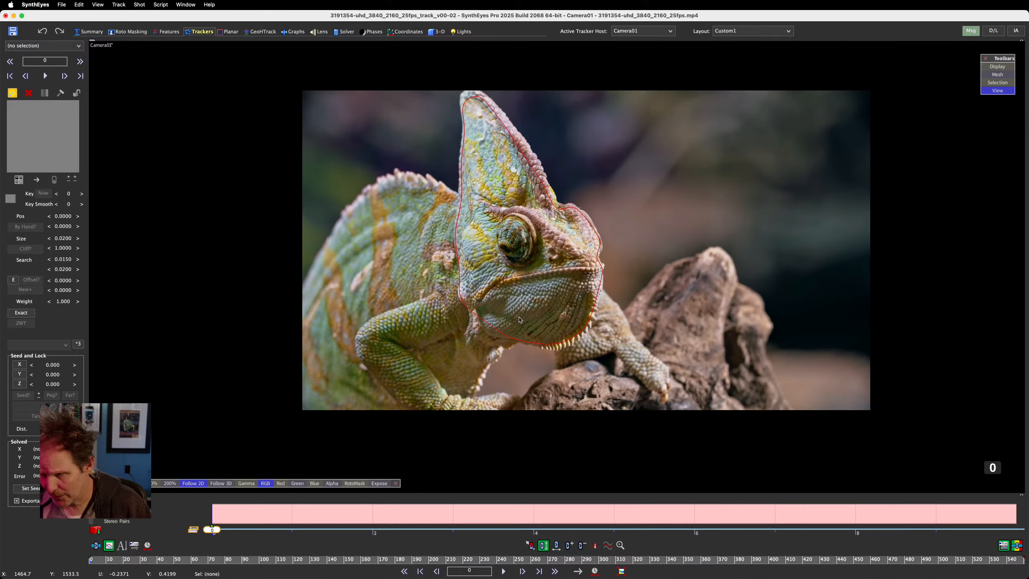
drag(164, 561, 23, 568)
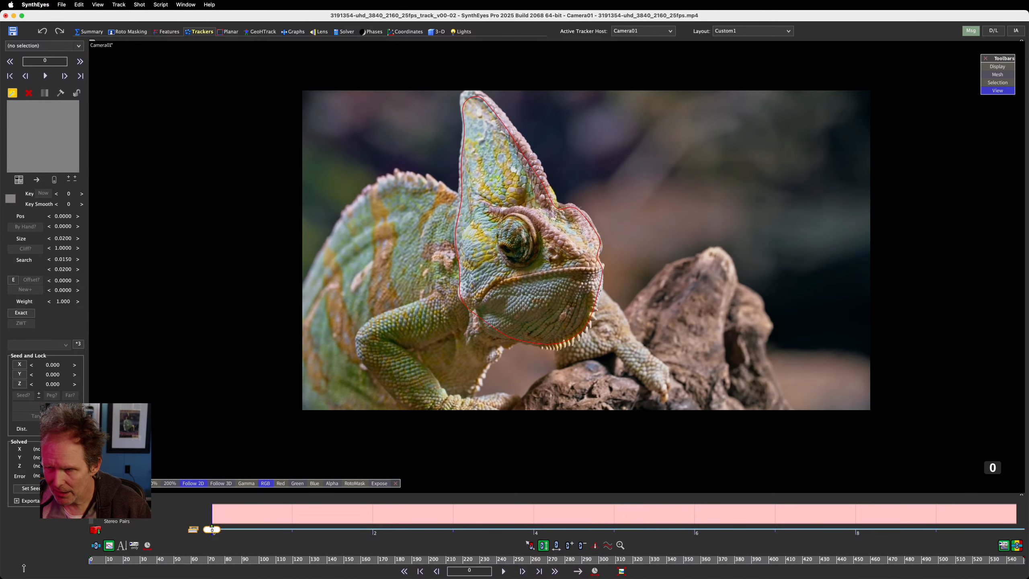
click(552, 263)
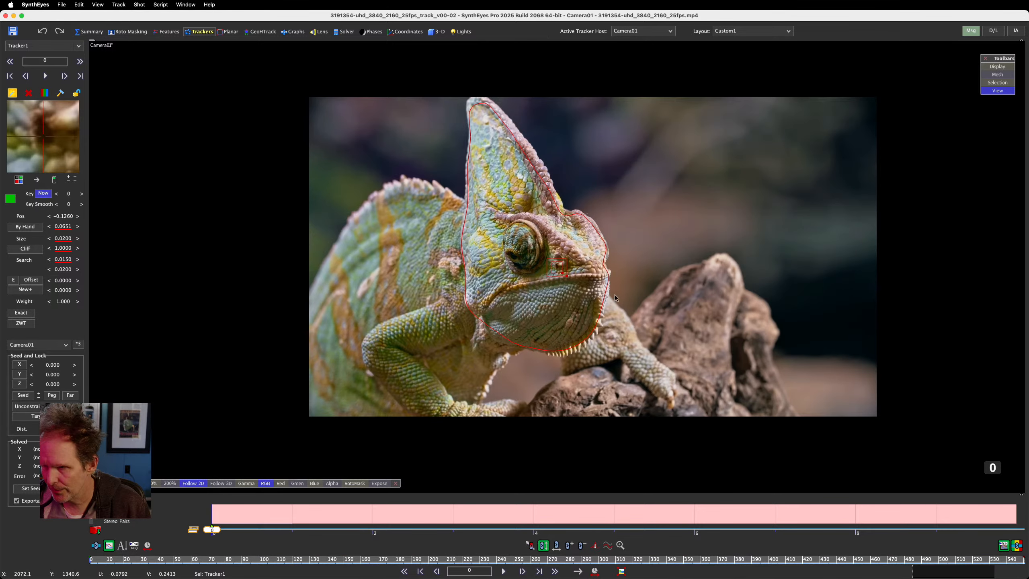
drag(566, 276, 587, 296)
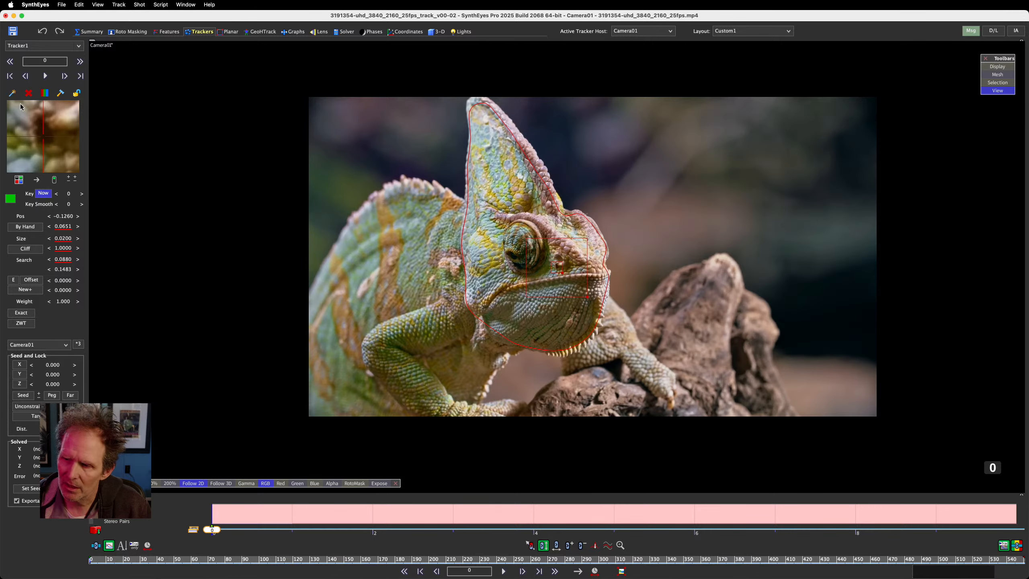
Set the snout tracker's Key and Key Smooth values to 8, and review the tracking options
double_click(68, 194)
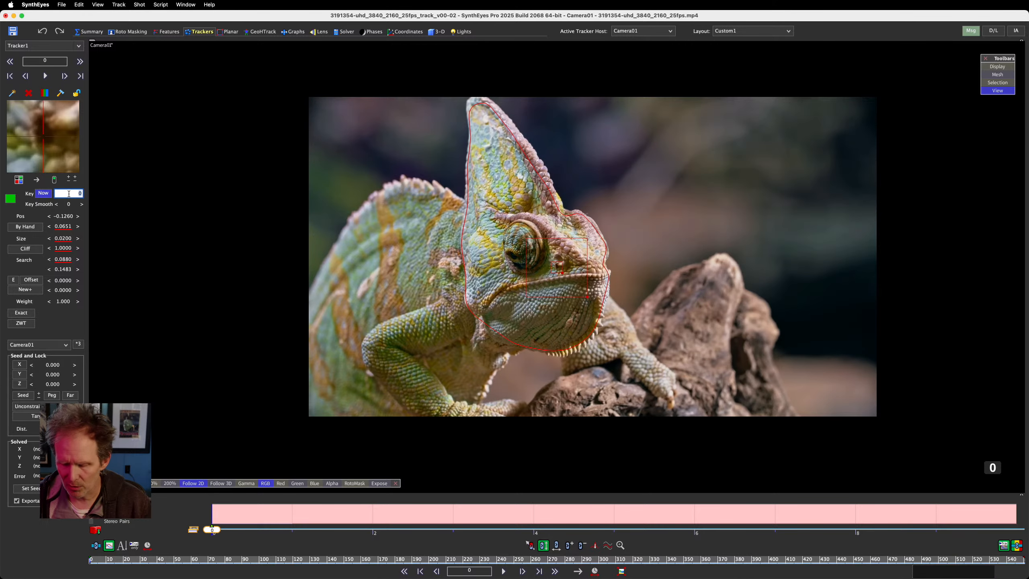
text(8)
key(Return)
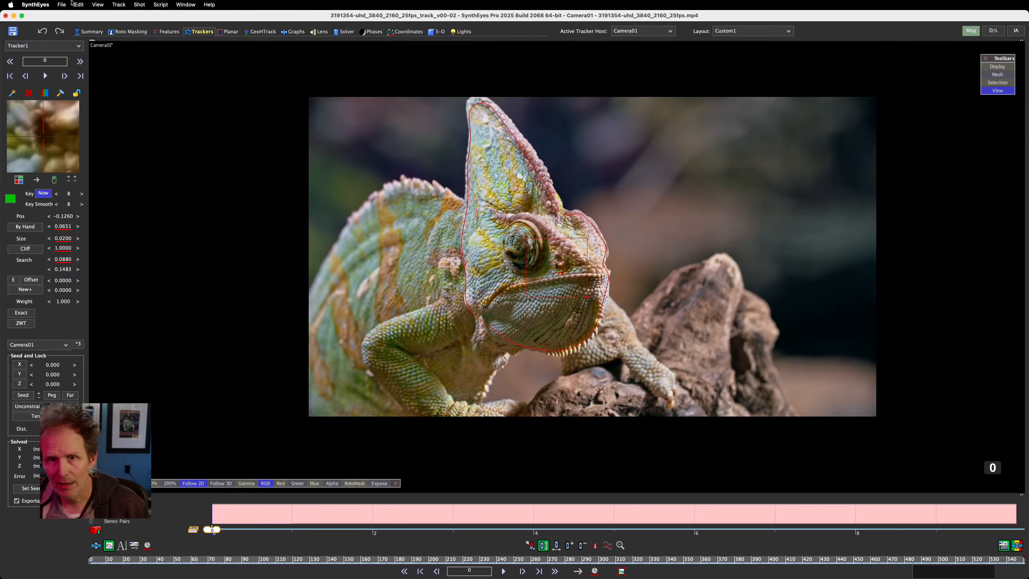
click(118, 4)
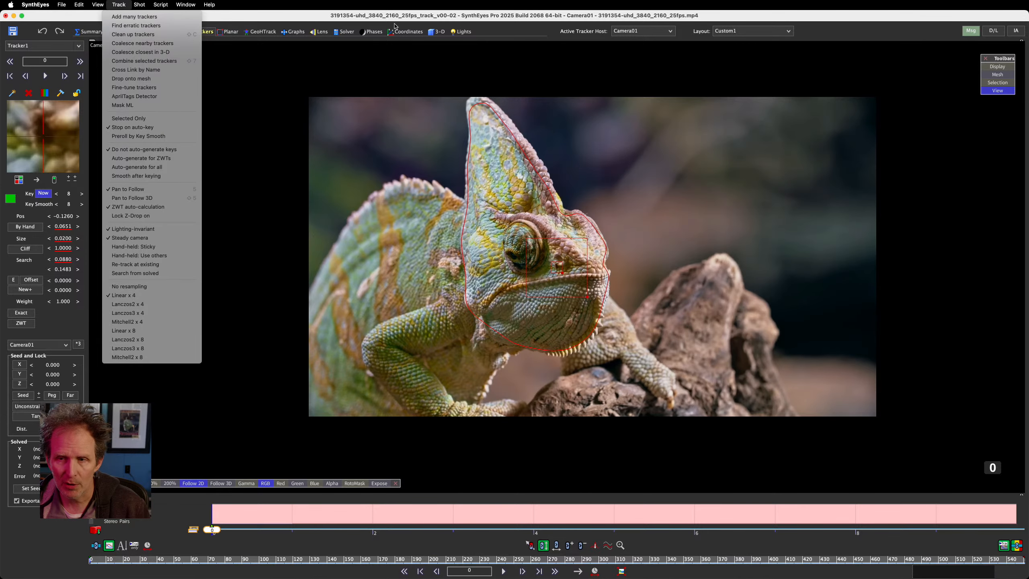
click(445, 4)
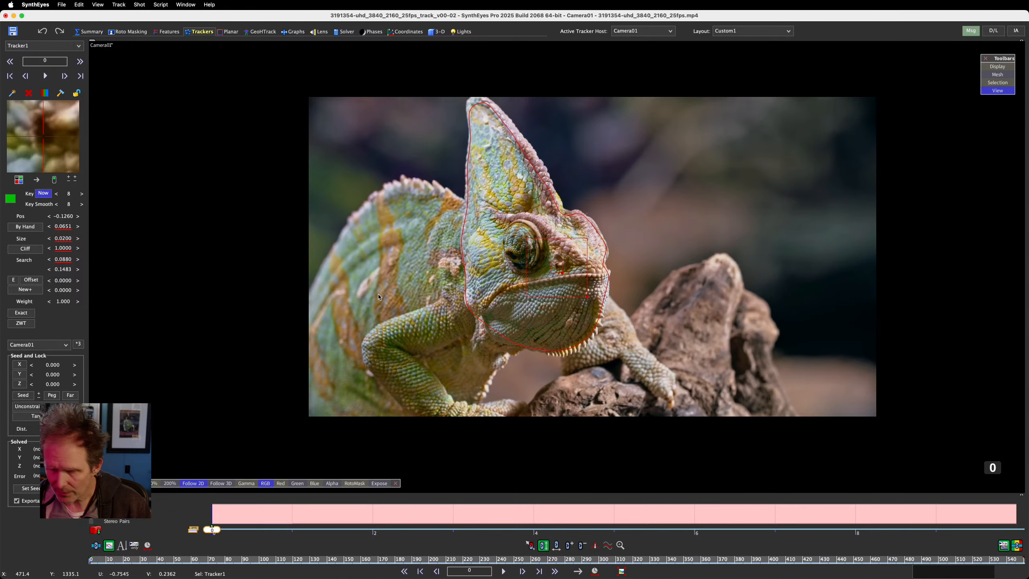
Track the snout tracker forward from frame 0 to frame 296
key(space)
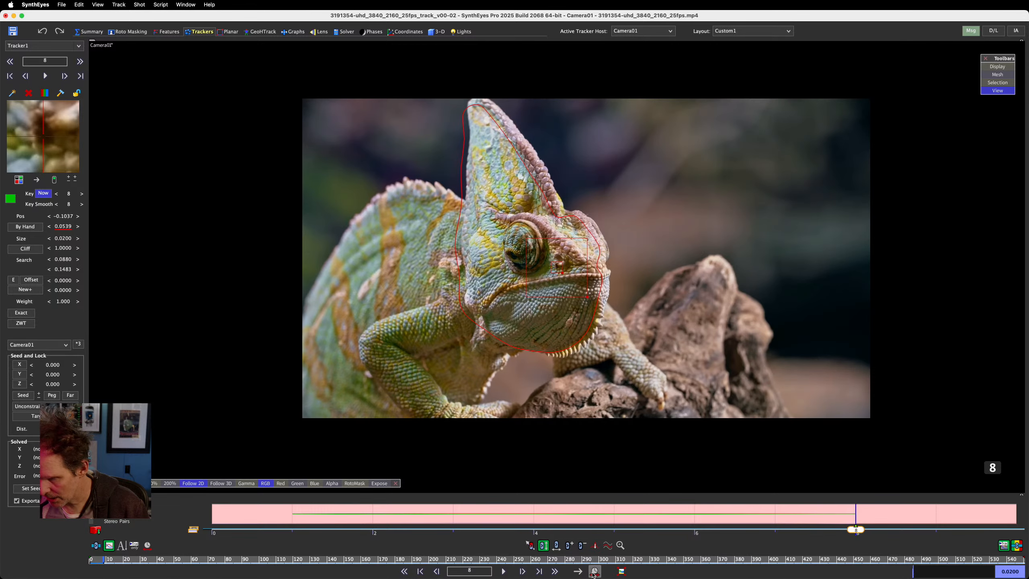
key(space)
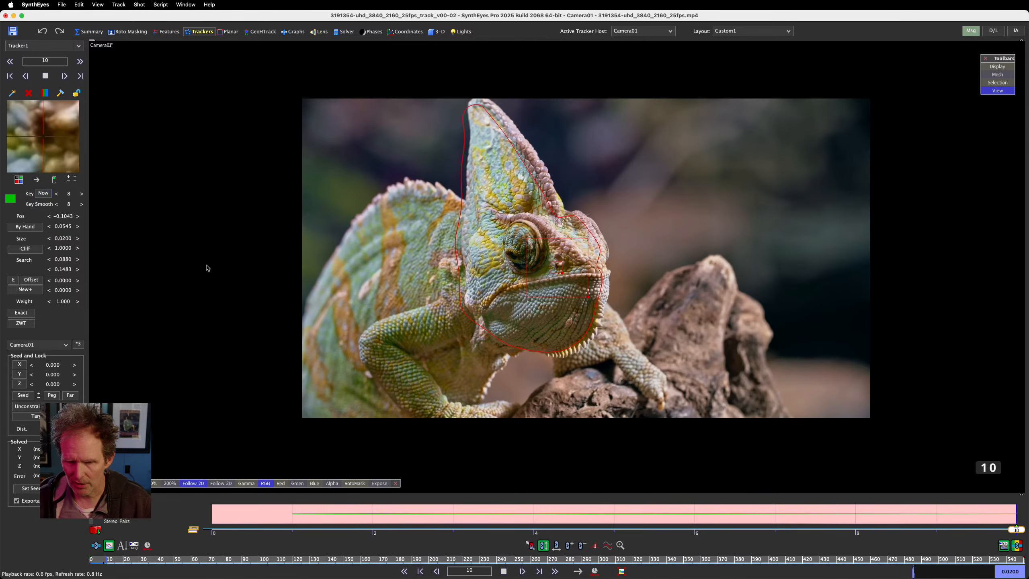
key(space)
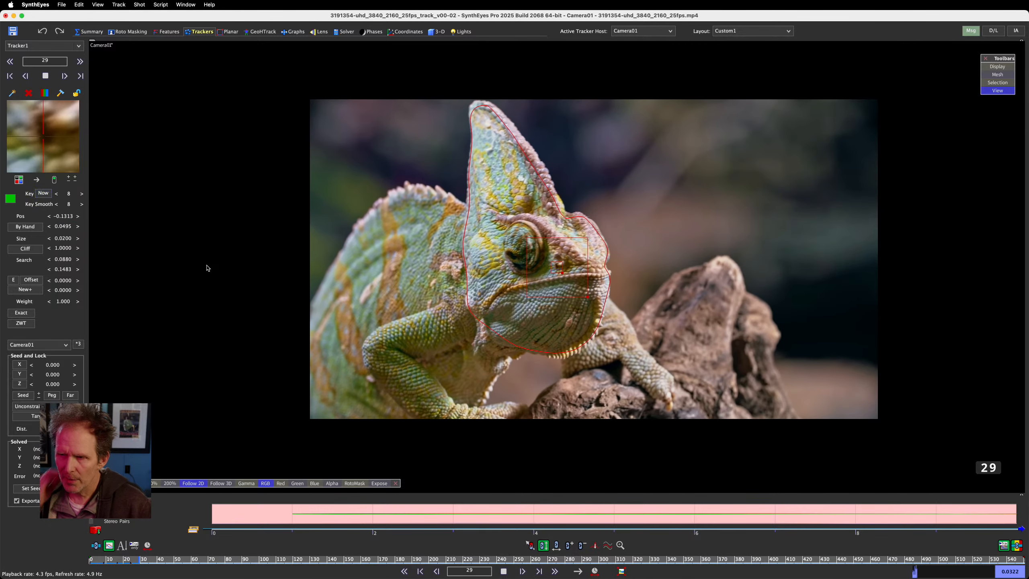
key(space)
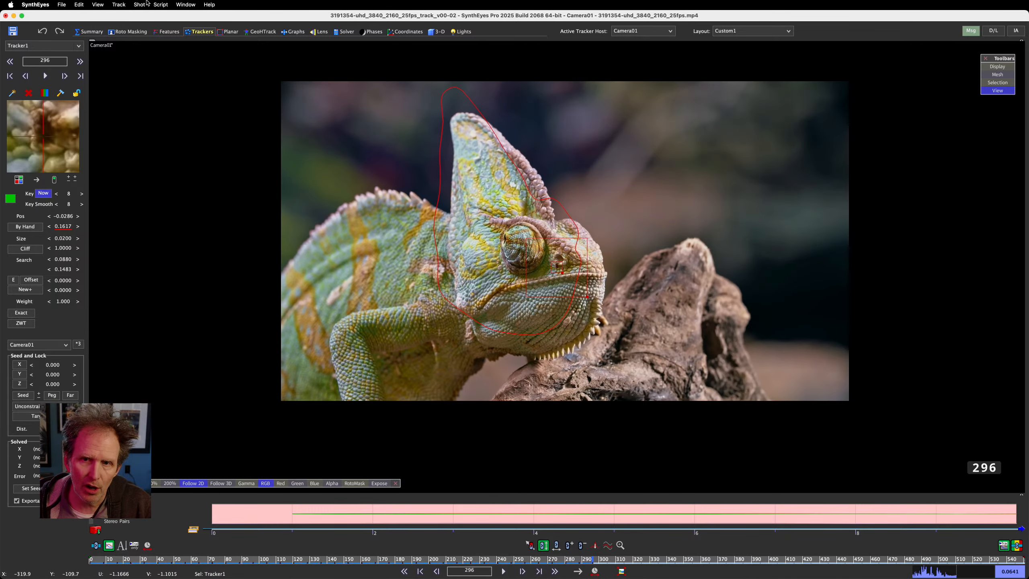
Turn off Stop on auto-key, track the snout tracker on to frame 550, lock it, and return to frame 0
click(119, 5)
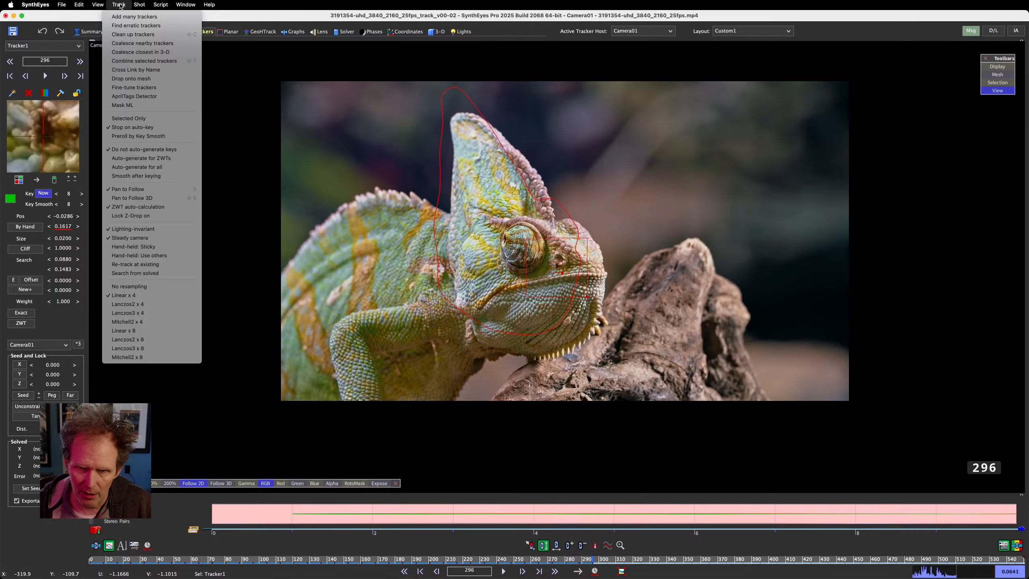
click(126, 127)
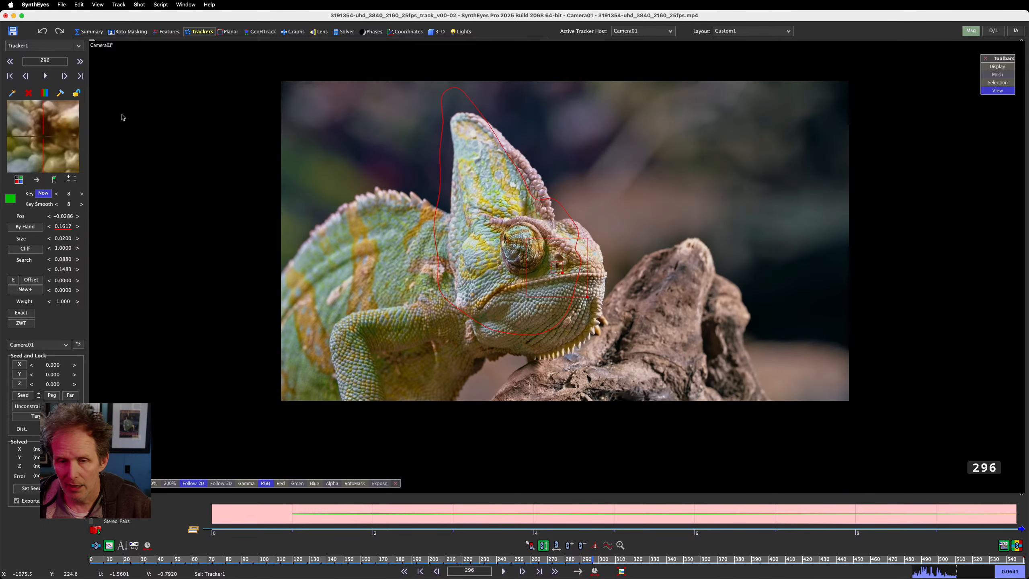
key(space)
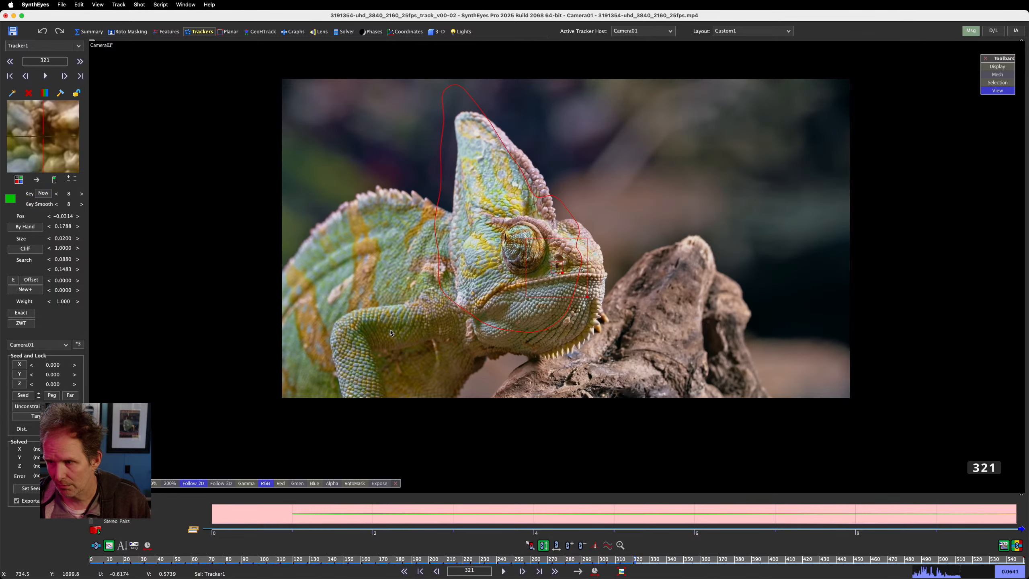
key(space)
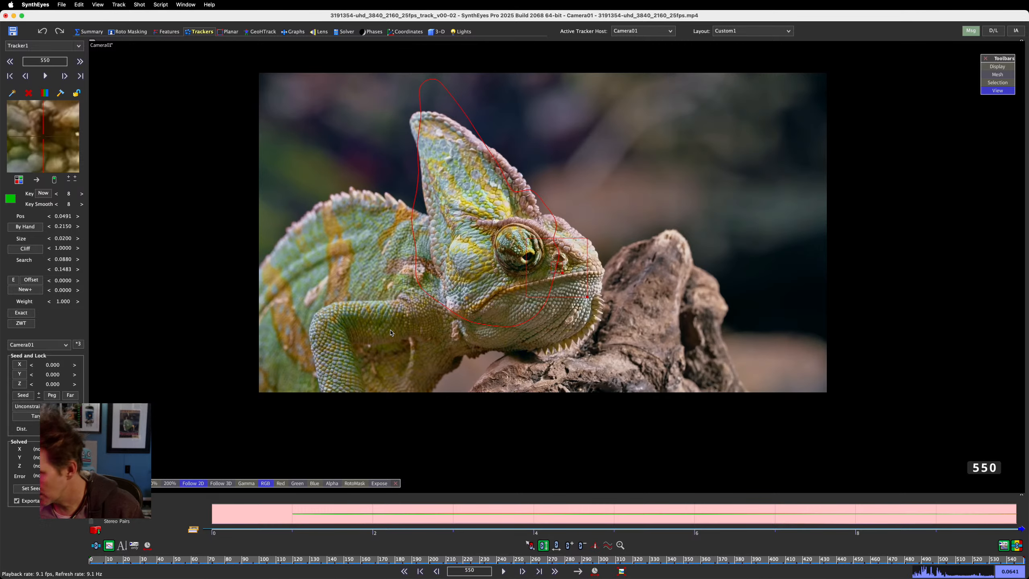
key(l)
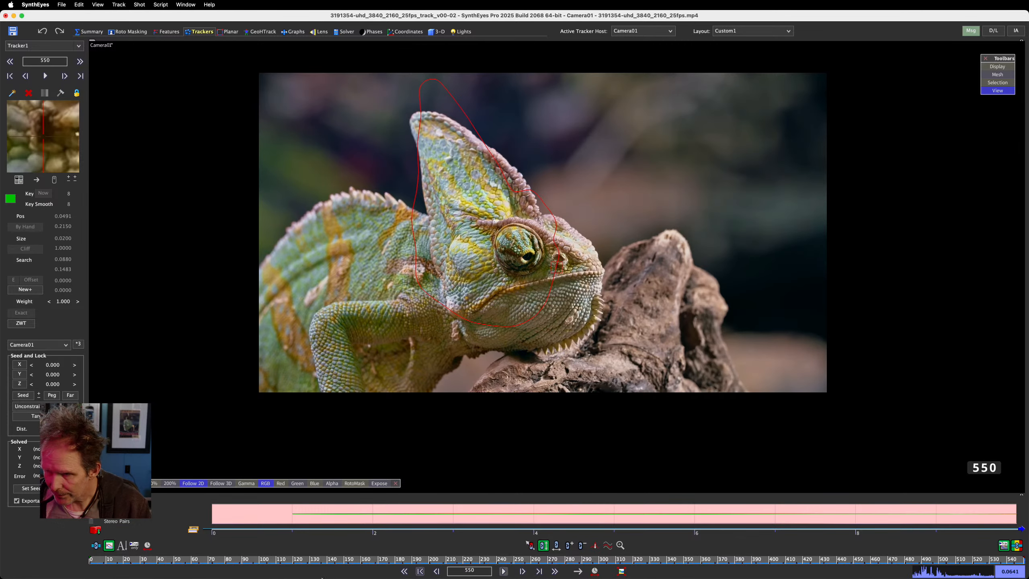
drag(105, 559, 82, 564)
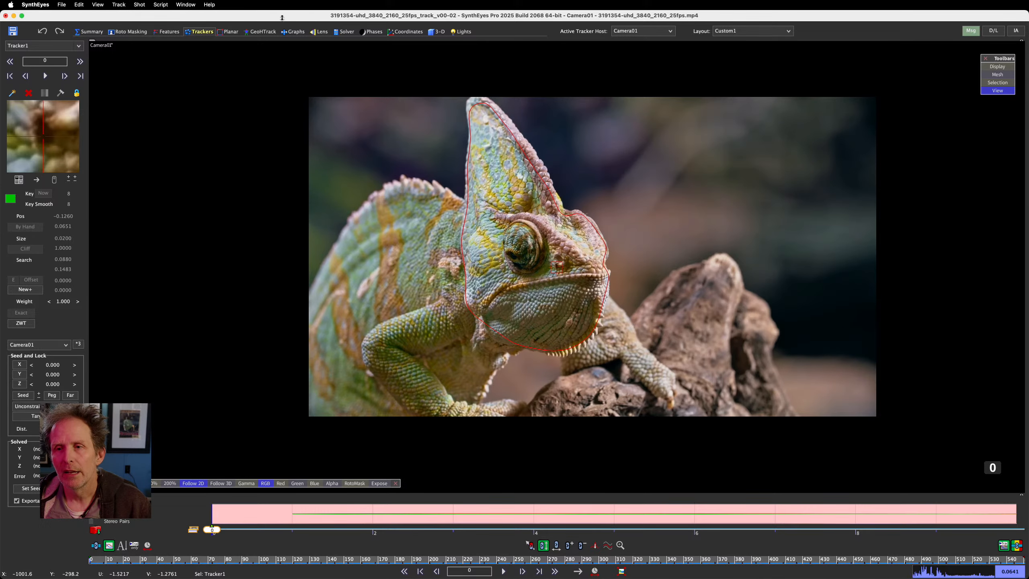
In the Roto Masking room, import the snout tracker's relative motion into the head spline's center control point
click(138, 33)
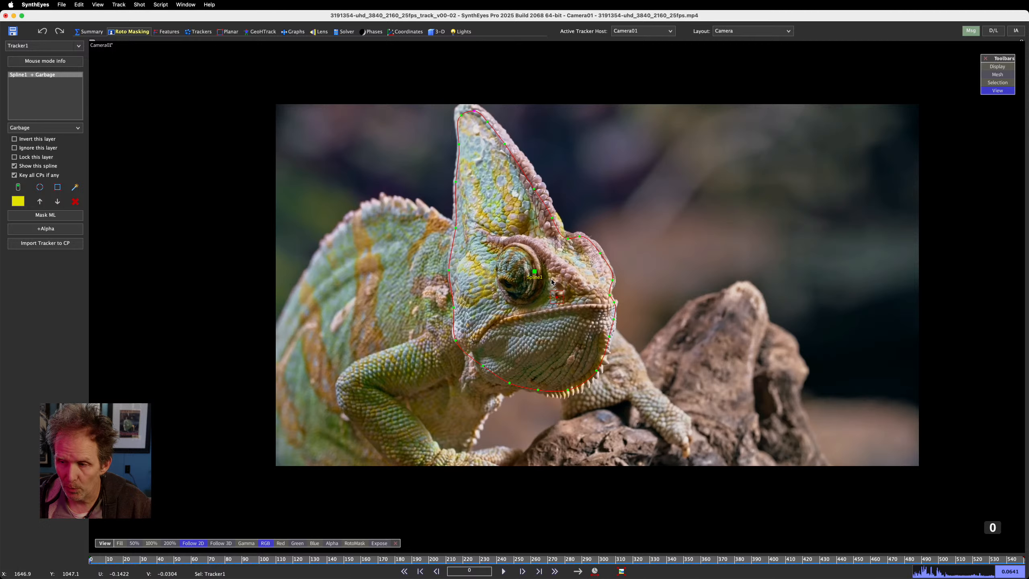
click(523, 346)
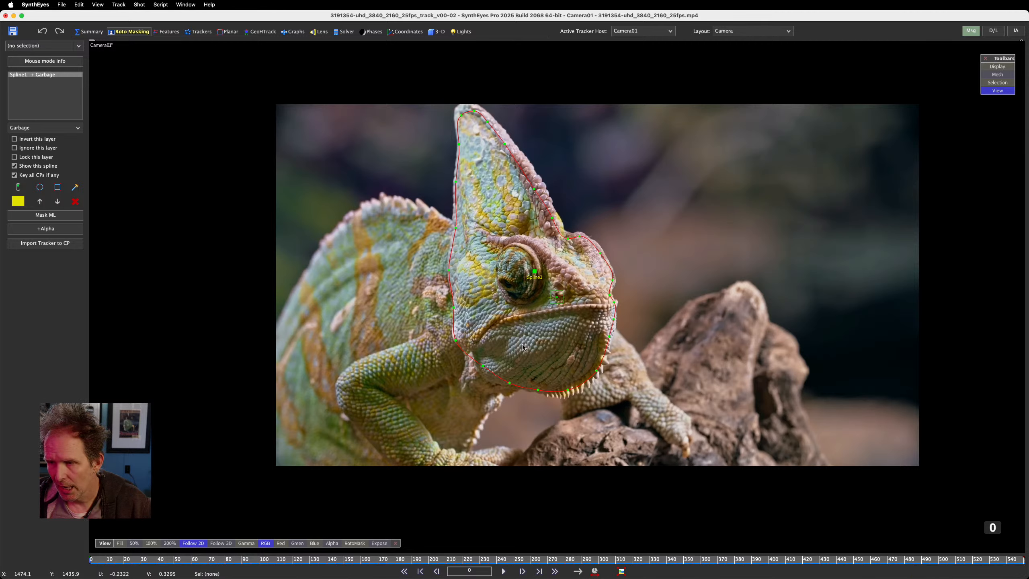
click(557, 298)
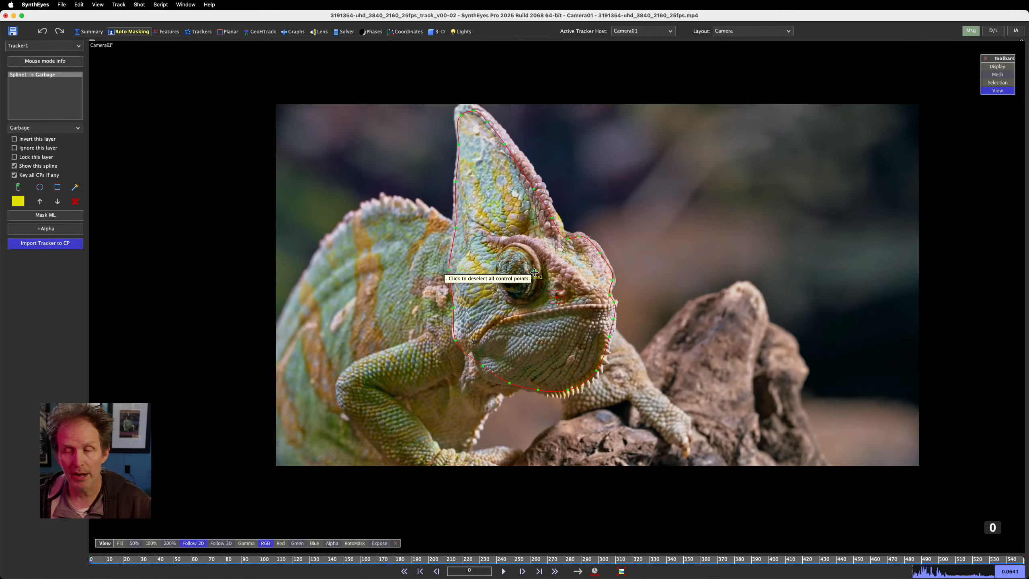
click(534, 273)
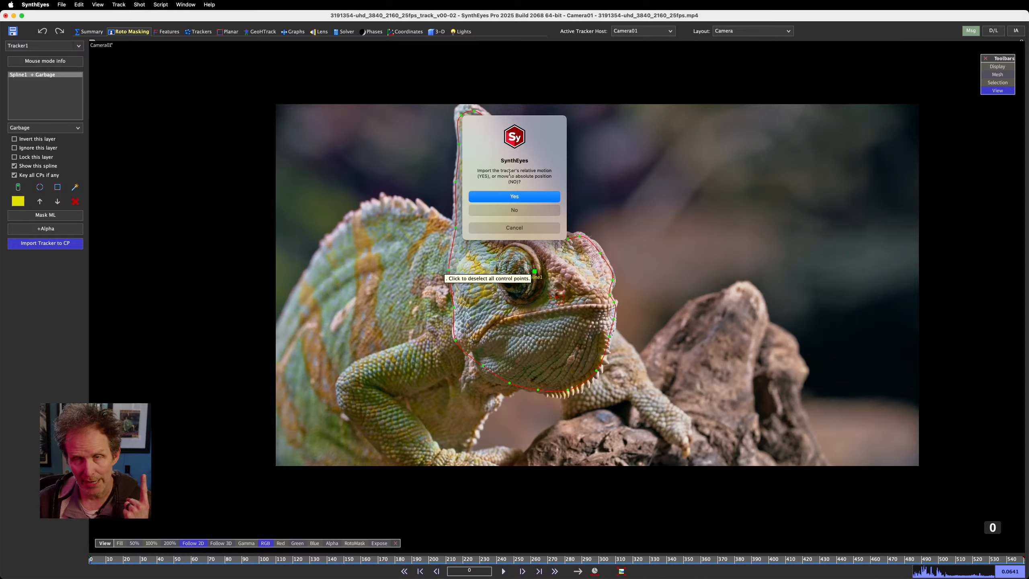
click(514, 198)
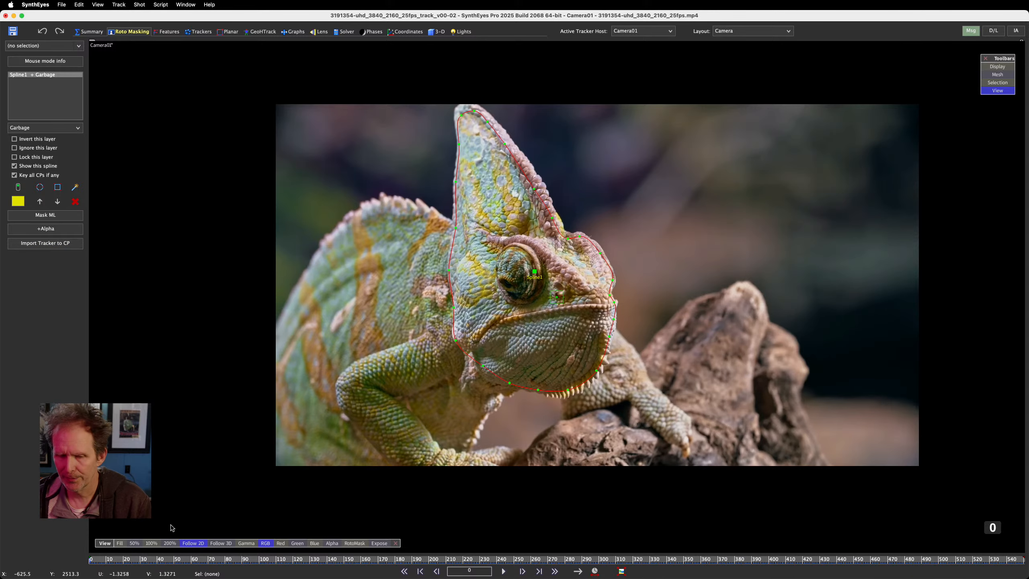
Review the spline's motion across the shot, and at frame 80 rotate and shift all its control points to match the turned head
drag(105, 561, 1026, 577)
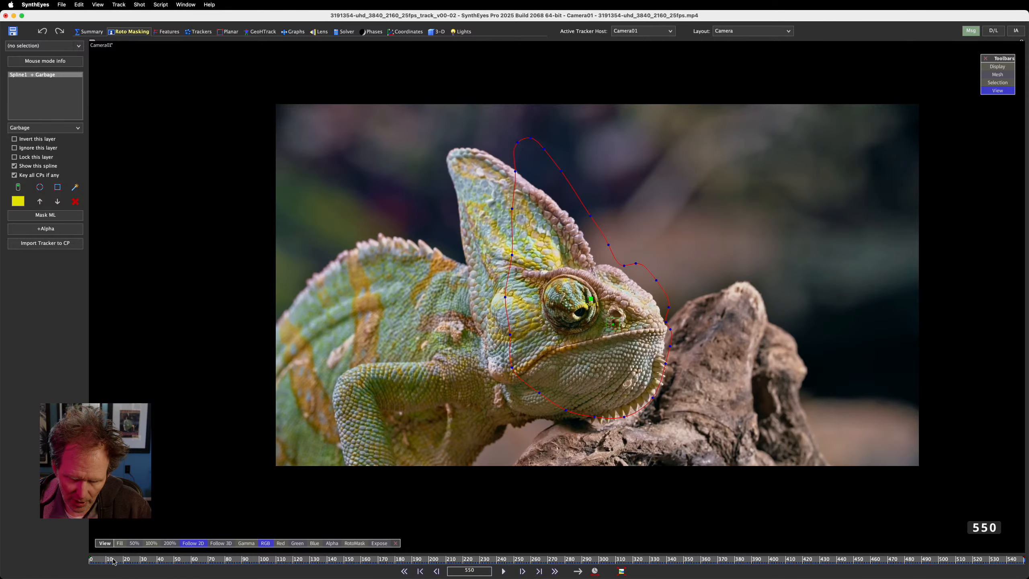
drag(113, 562, 310, 576)
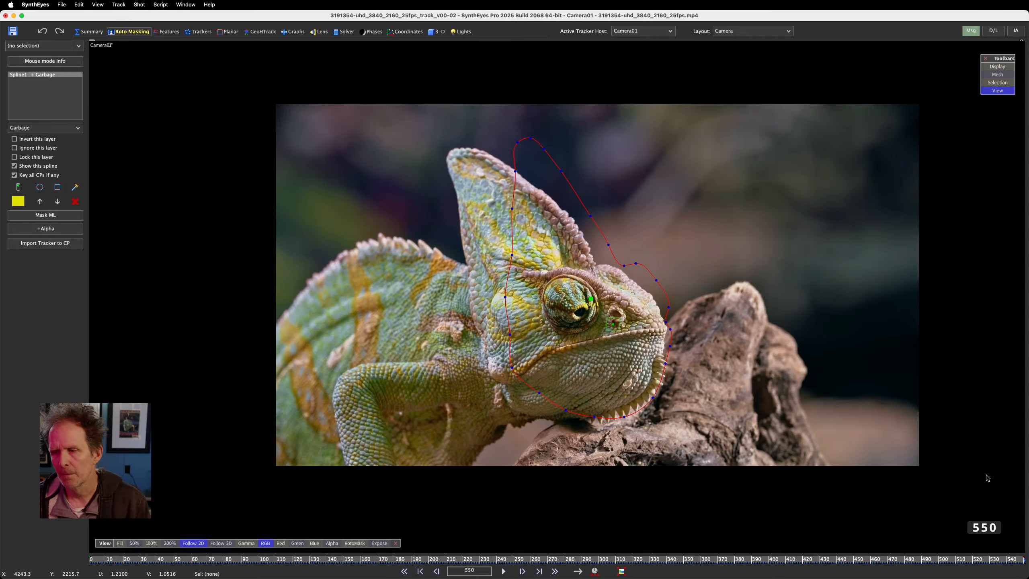
click(202, 546)
drag(97, 561, 282, 577)
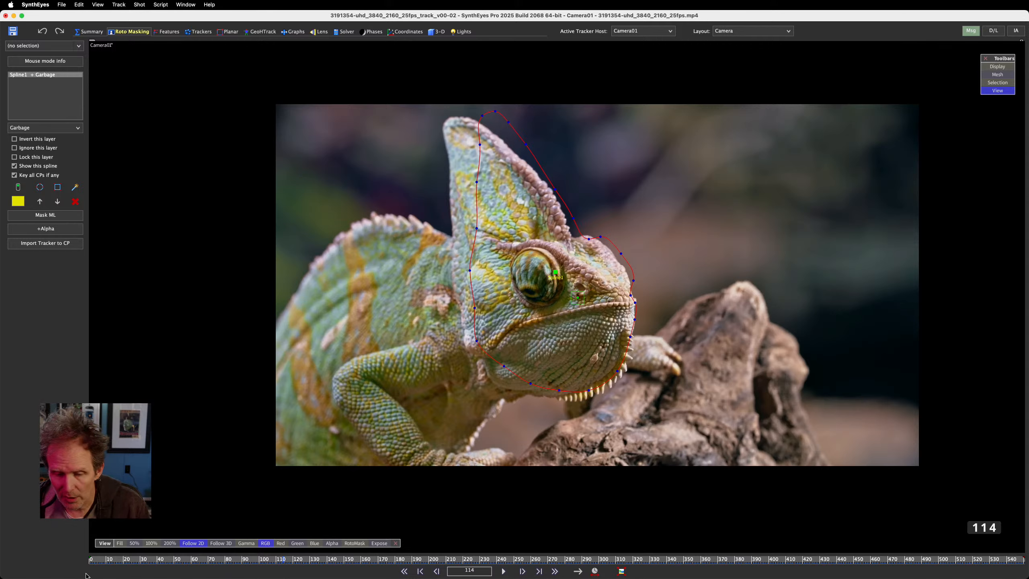
drag(121, 563, 158, 572)
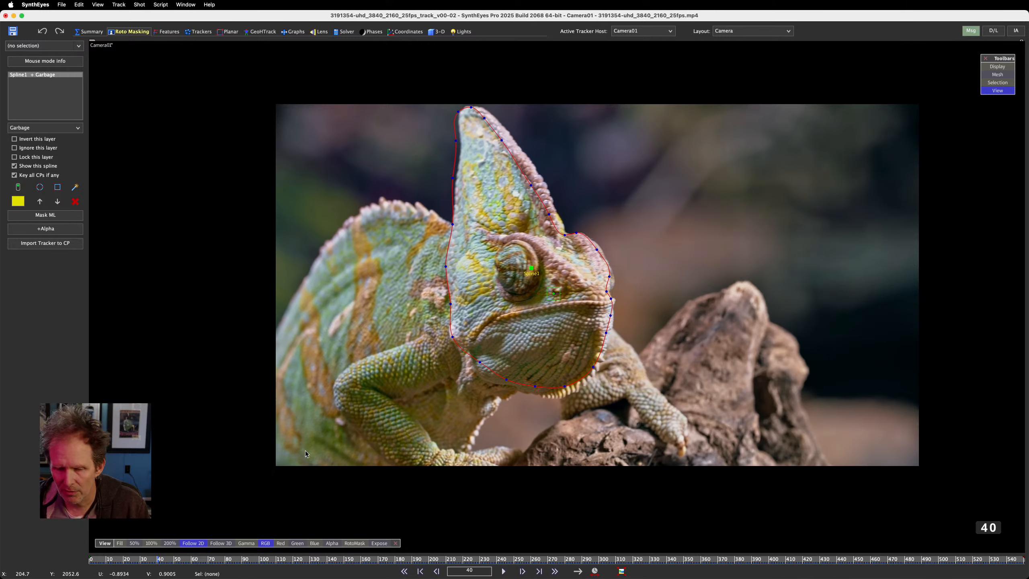
click(228, 562)
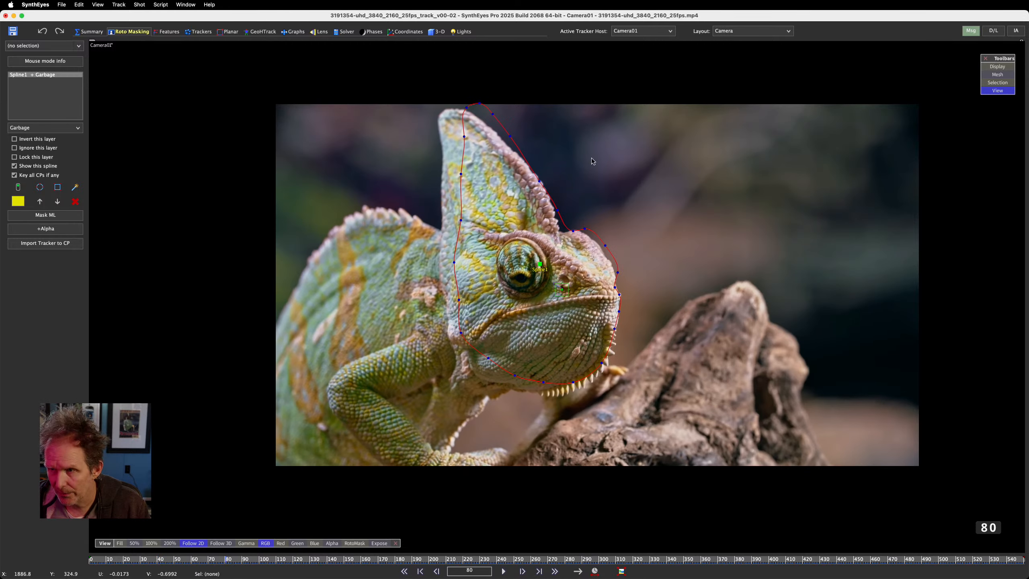
mouse_move(605, 178)
mouse_down()
mouse_move(521, 88)
mouse_move(344, 243)
mouse_move(464, 473)
mouse_move(704, 367)
mouse_move(705, 306)
mouse_up()
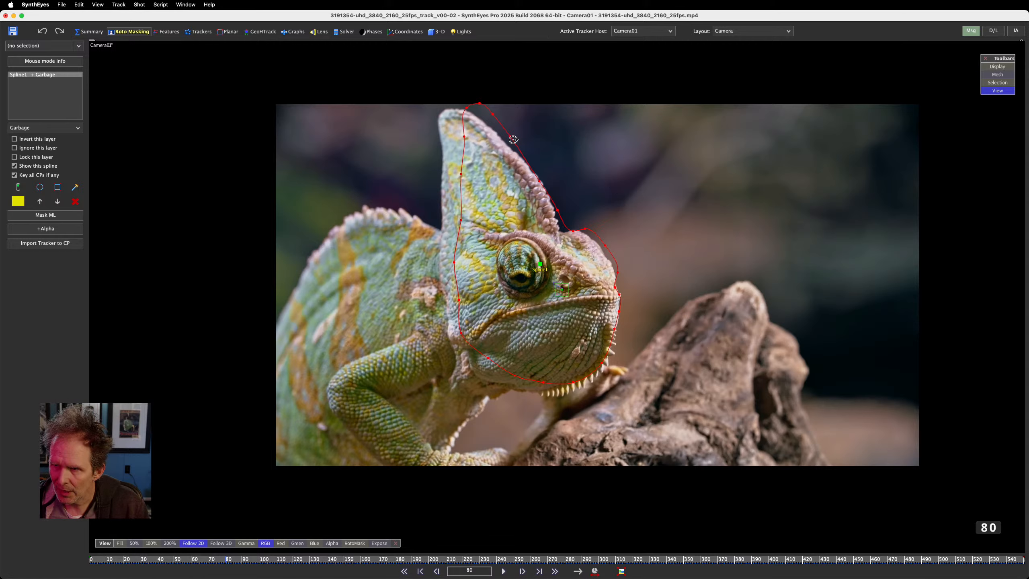
mouse_move(512, 138)
mouse_down()
mouse_move(489, 152)
mouse_move(499, 151)
mouse_up()
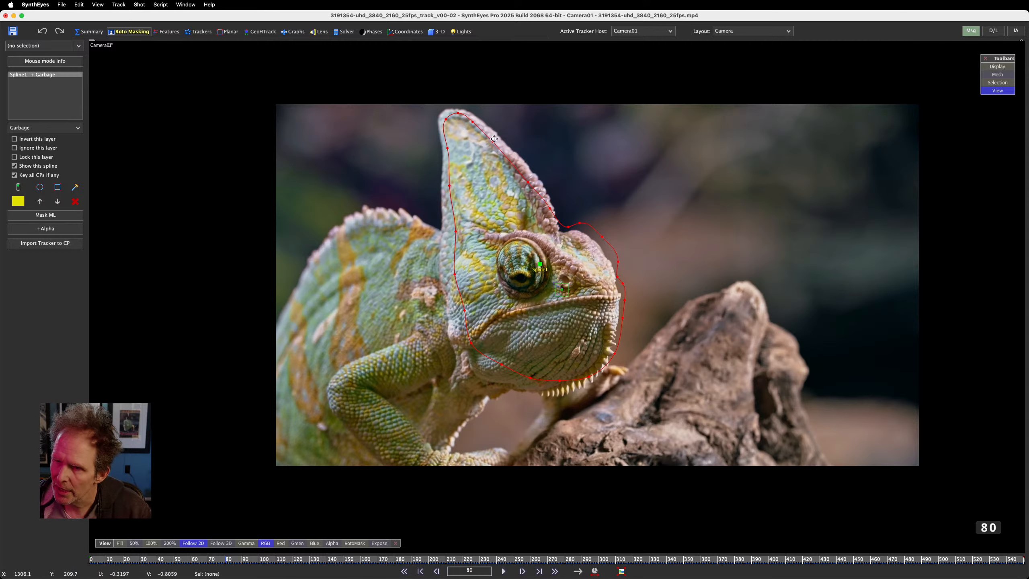
drag(494, 139, 488, 141)
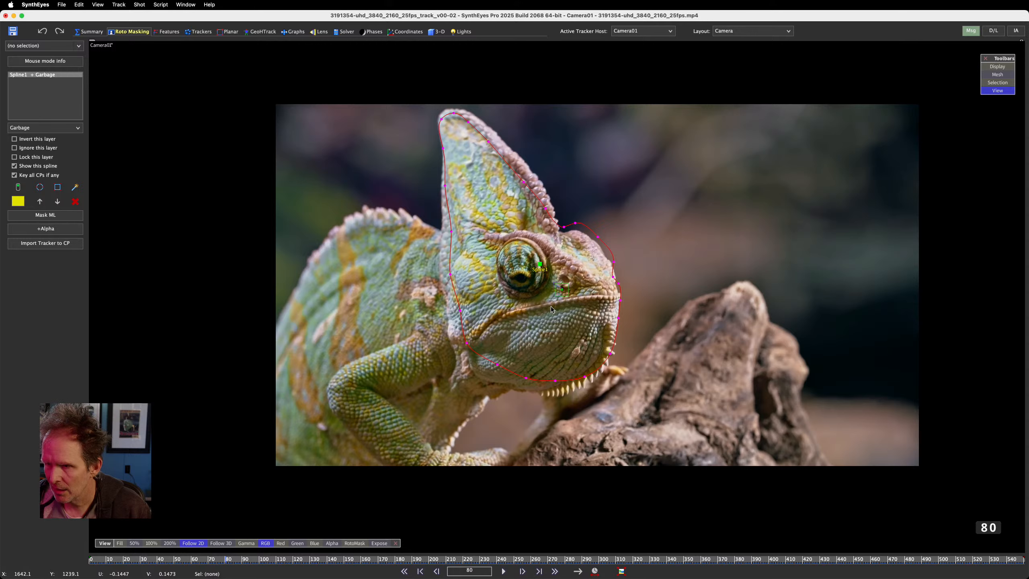
drag(155, 561, 226, 562)
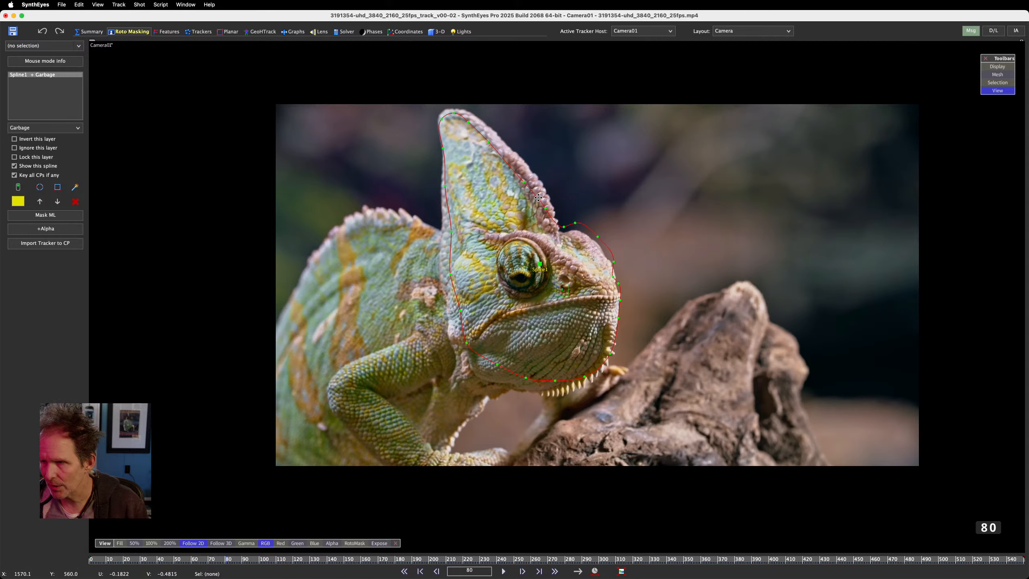
Try rotating the whole head spline at frame 80, compare it across the neighbouring frames, and undo the rotation
drag(540, 198, 551, 233)
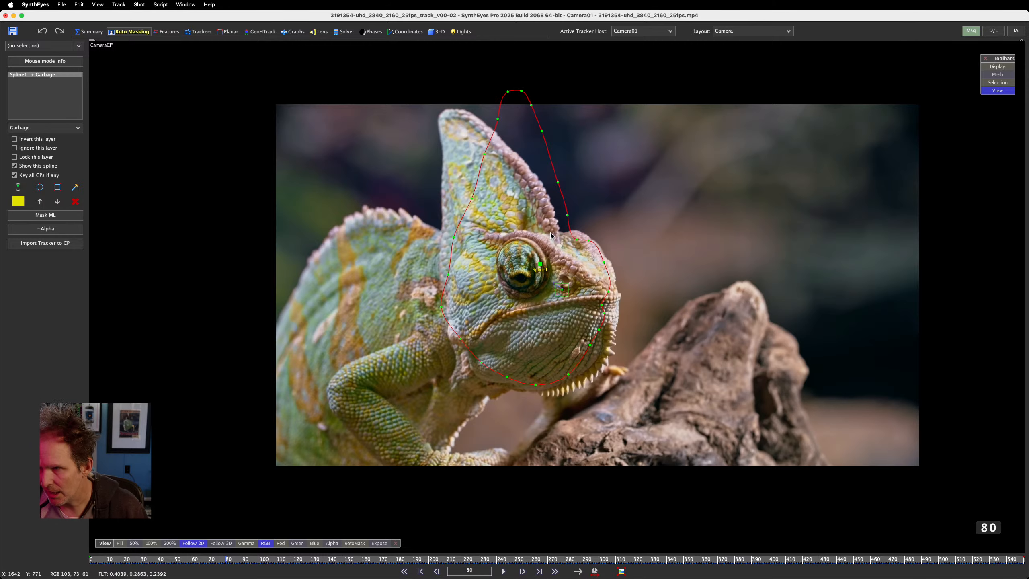
key(Left)
key(Left)
key(Right)
key(Right)
key(Right)
key(Right)
key(Right)
key(Right)
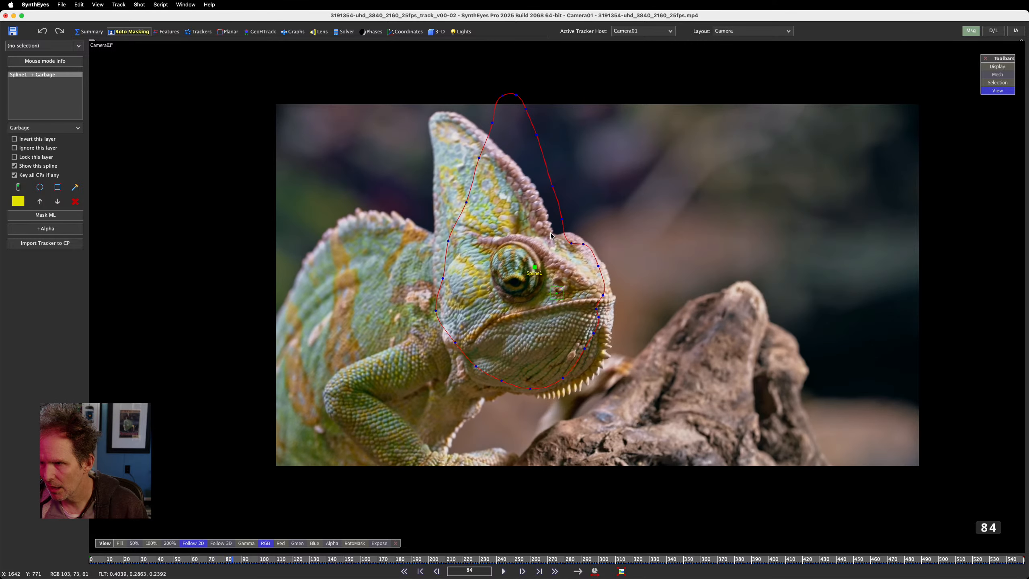
key(Left)
key(Left)
key(Left)
key(Left)
key(Left)
key(Right)
key(Right)
key(Left)
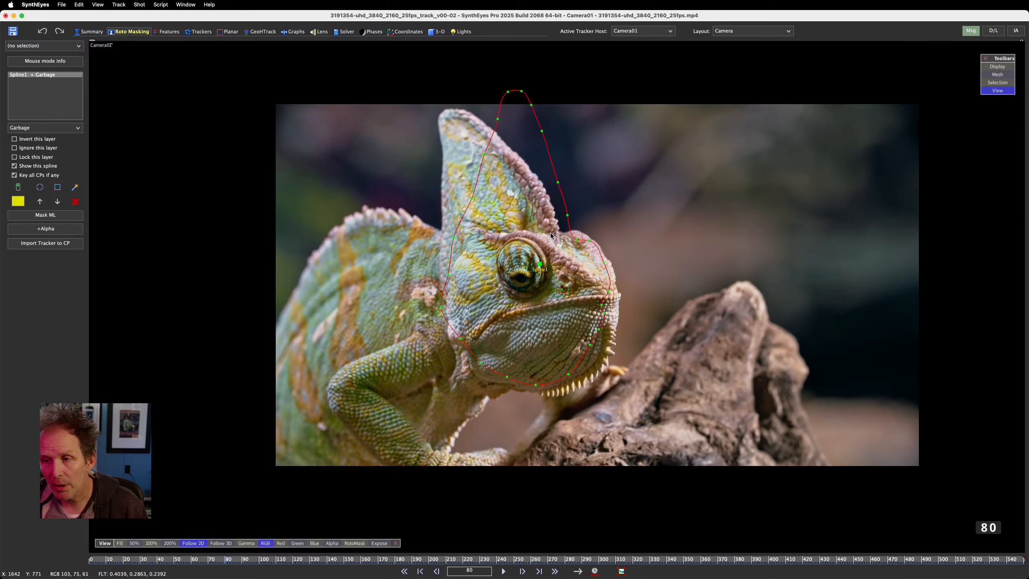
key(Right)
key(super+z)
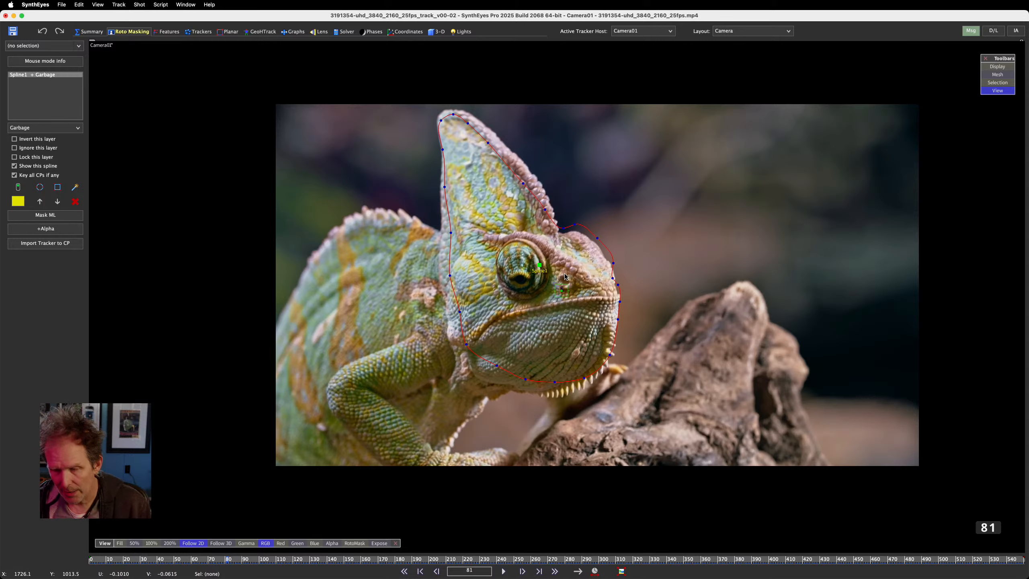
Step between frames 80 and 82 to compare the head spline with the head
drag(539, 266, 519, 288)
key(a)
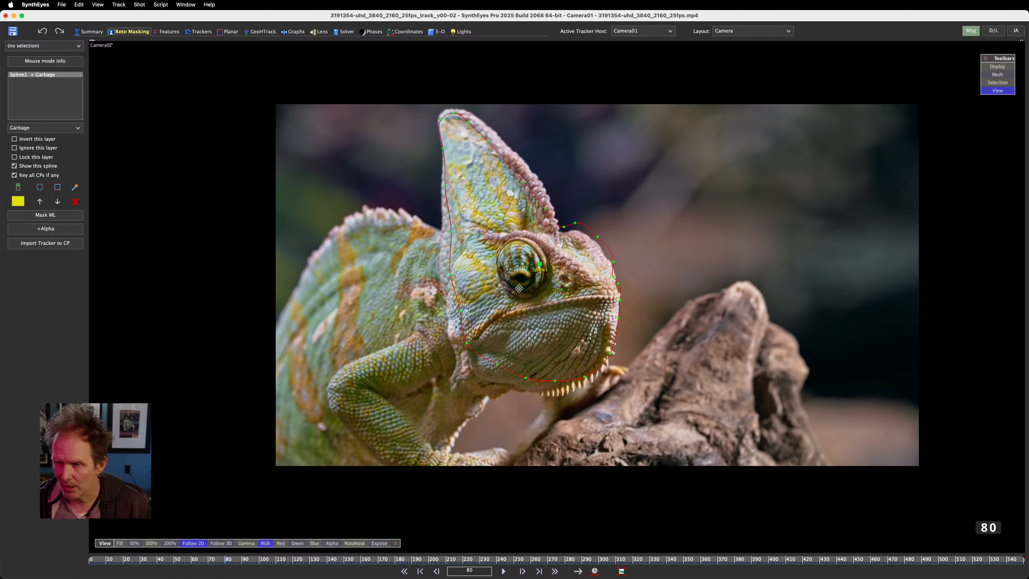
key(a)
key(s)
key(s)
key(s)
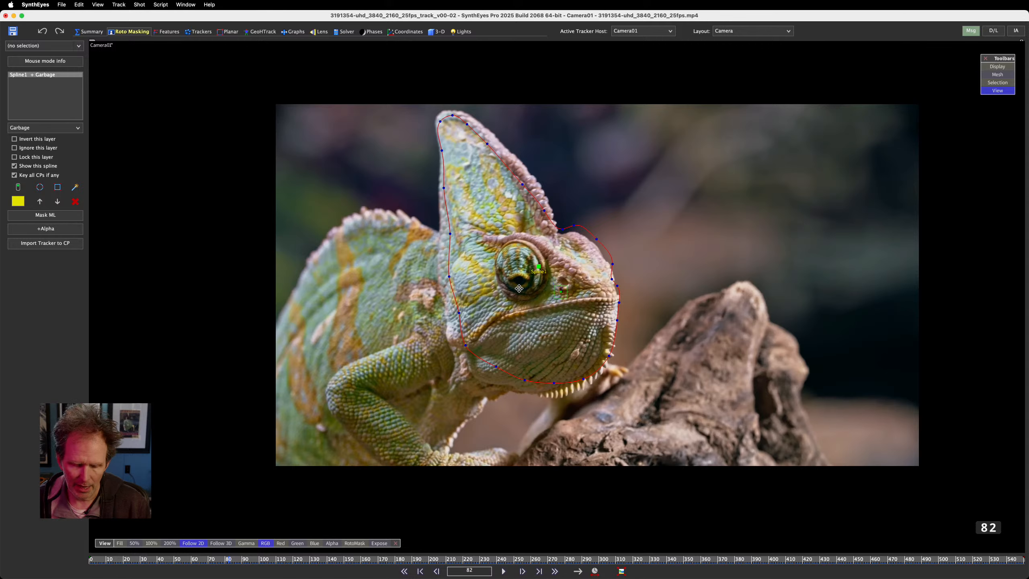
key(a)
key(super+z)
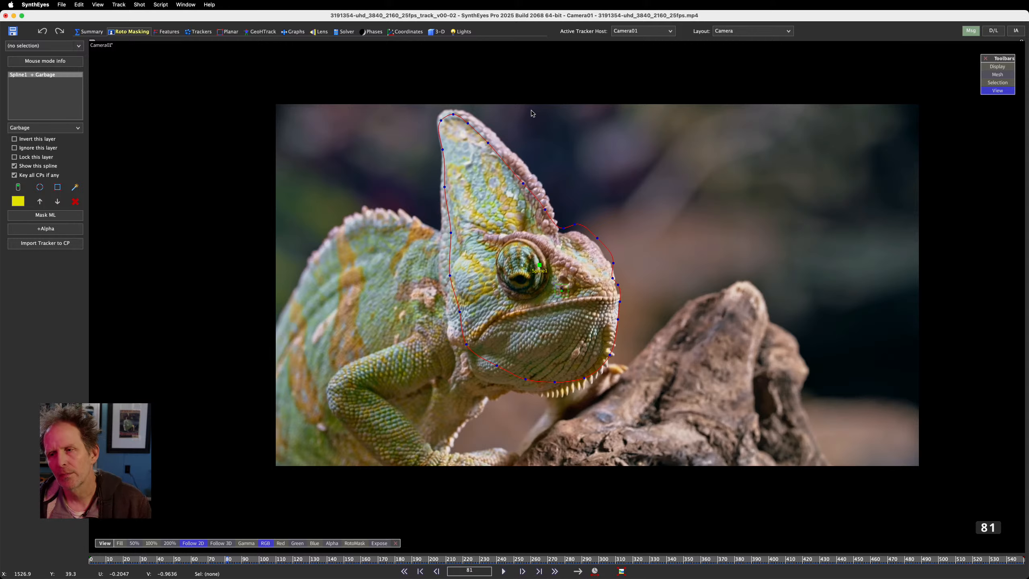
At frame 81, fit the spline's control points to the casque's front crest, the brow and the snout
click(468, 123)
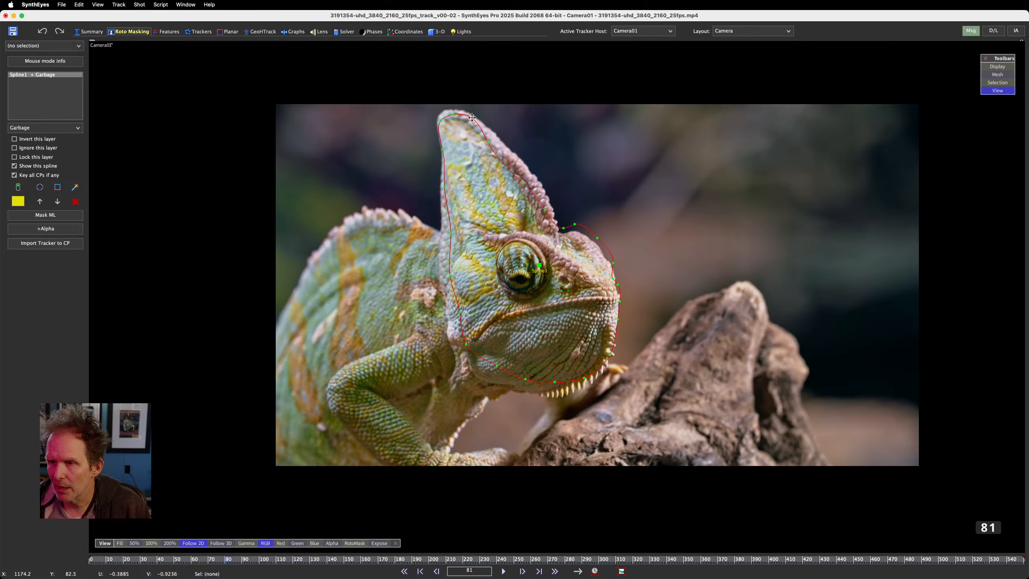
drag(488, 143, 501, 145)
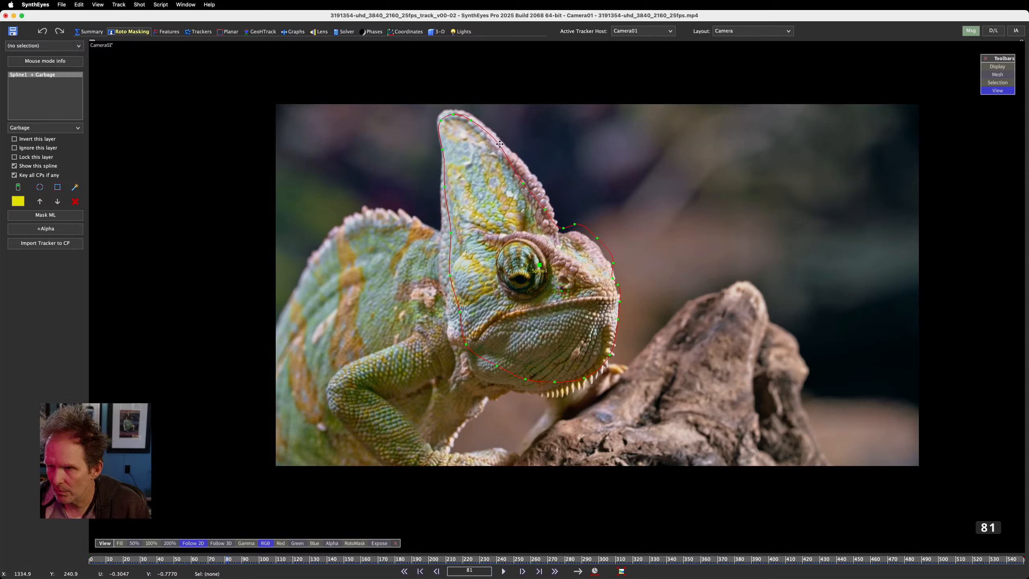
drag(524, 182, 534, 182)
mouse_move(624, 227)
mouse_down()
mouse_move(561, 229)
mouse_move(624, 274)
mouse_move(609, 270)
mouse_move(617, 289)
mouse_up()
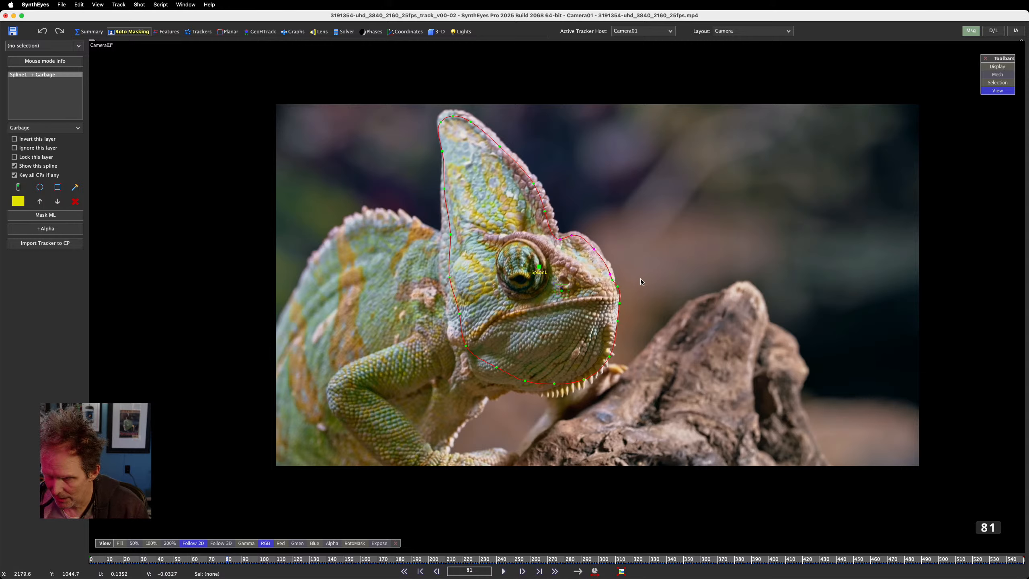
drag(641, 269, 641, 268)
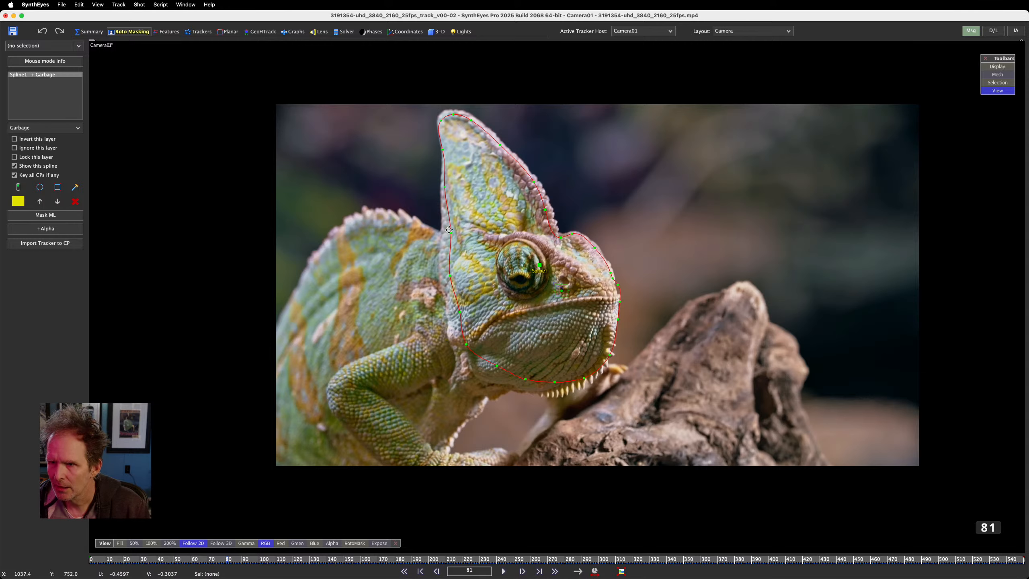
At frame 81, fit the spline's control points to the back of the head, the throat and the chin
drag(451, 233, 444, 234)
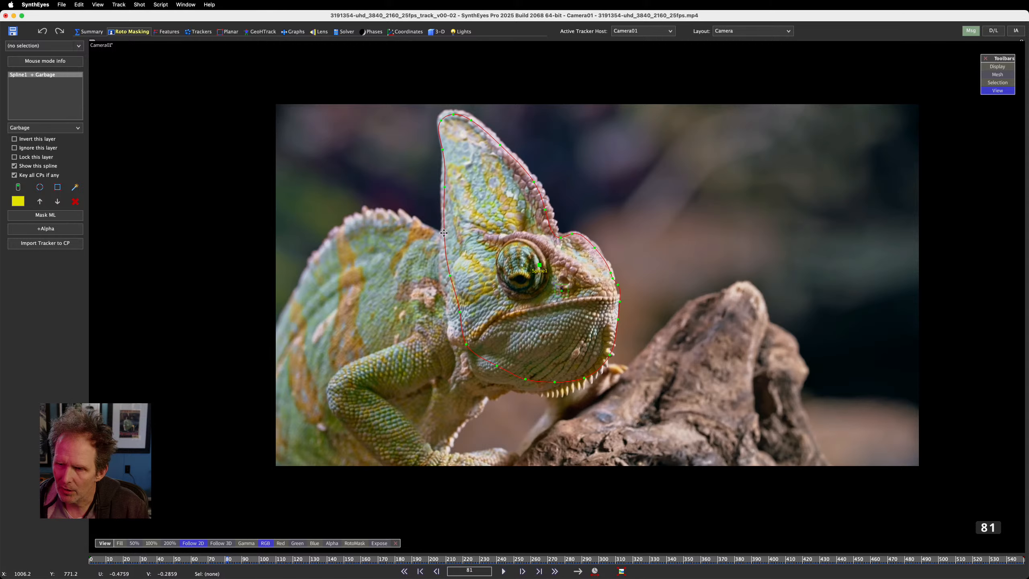
drag(450, 278, 443, 276)
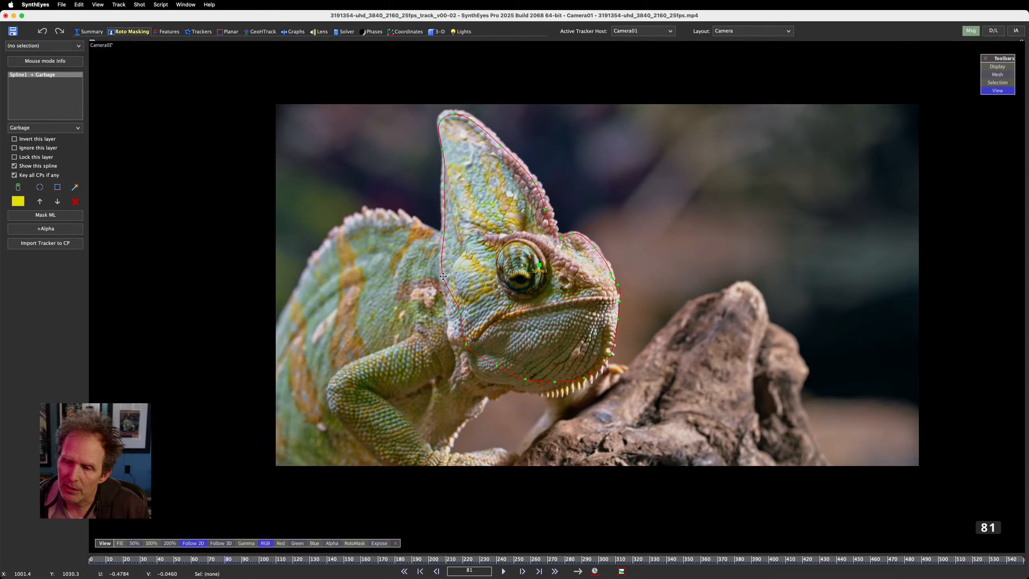
drag(463, 312, 526, 390)
click(556, 385)
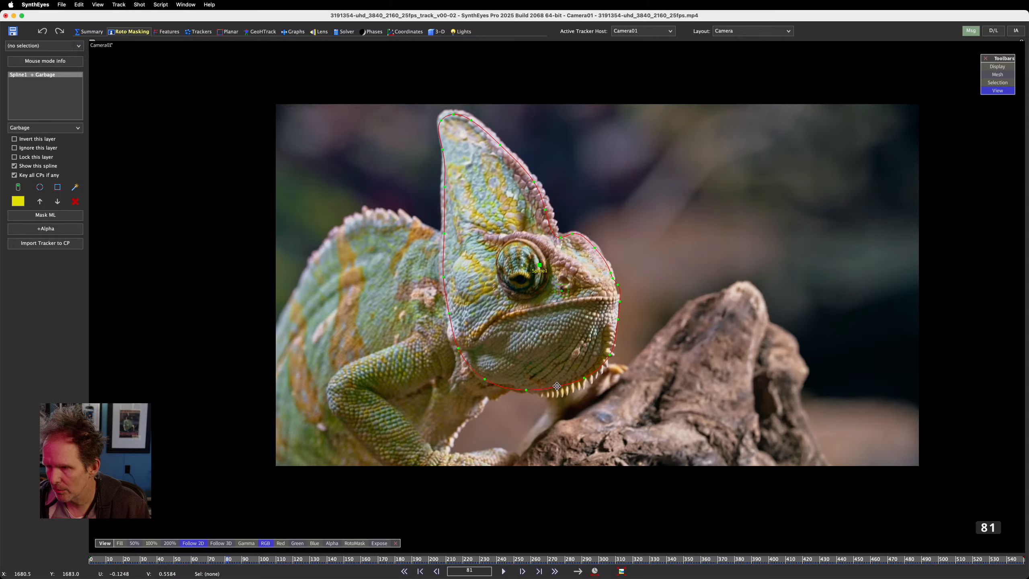
At frame 40, fit the head spline's control points to the casque's tip, its front crest and the notch above the brow
click(158, 561)
drag(157, 561, 157, 561)
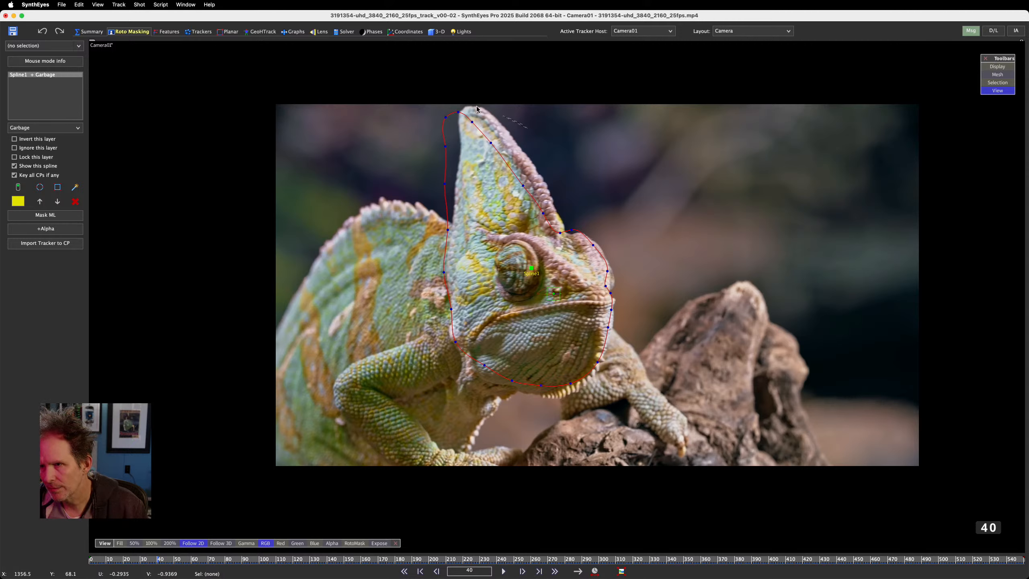
mouse_move(477, 107)
mouse_down()
mouse_move(419, 226)
mouse_move(533, 227)
mouse_move(537, 200)
mouse_move(553, 210)
mouse_up()
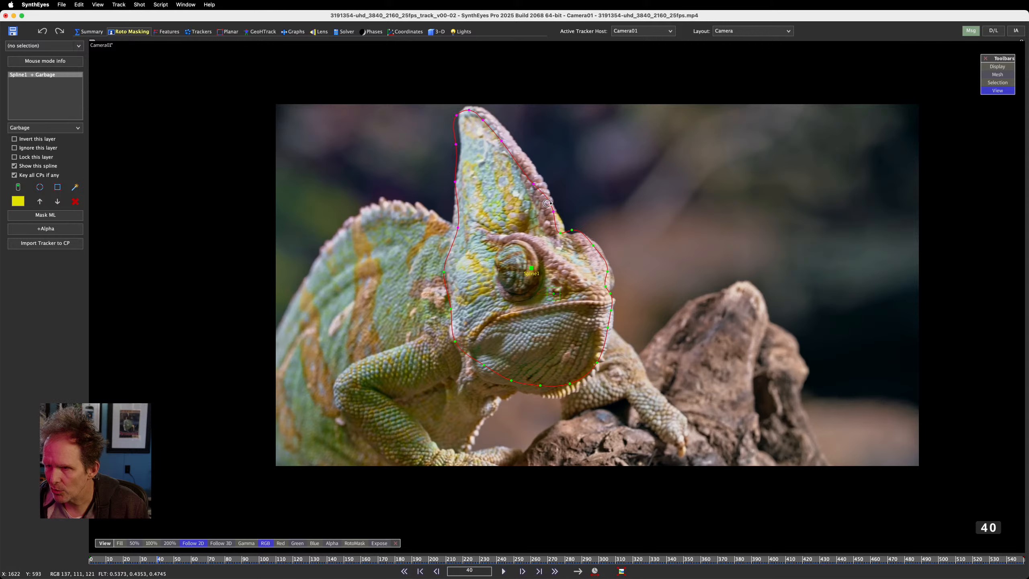
drag(545, 211, 550, 212)
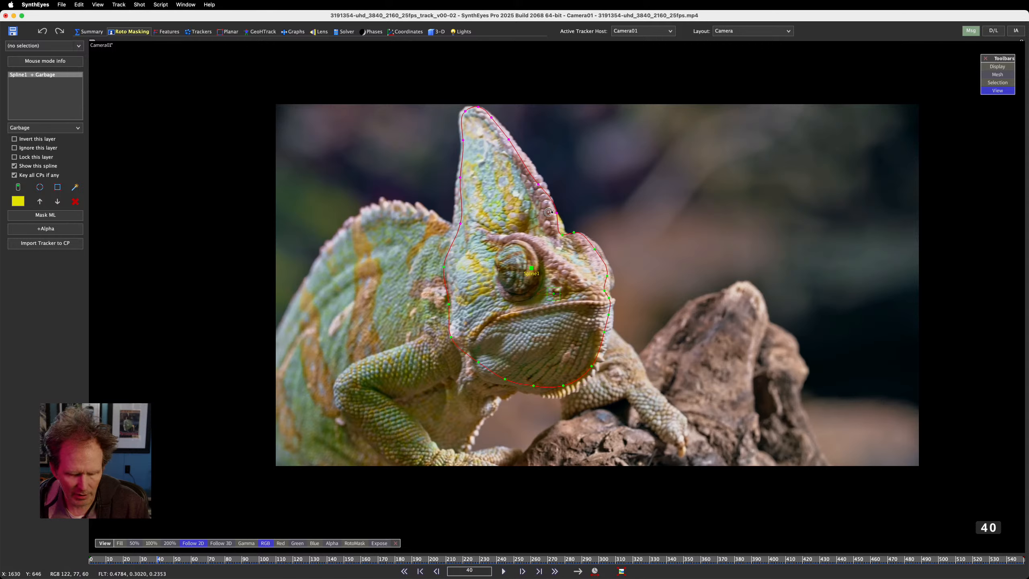
key(super+z)
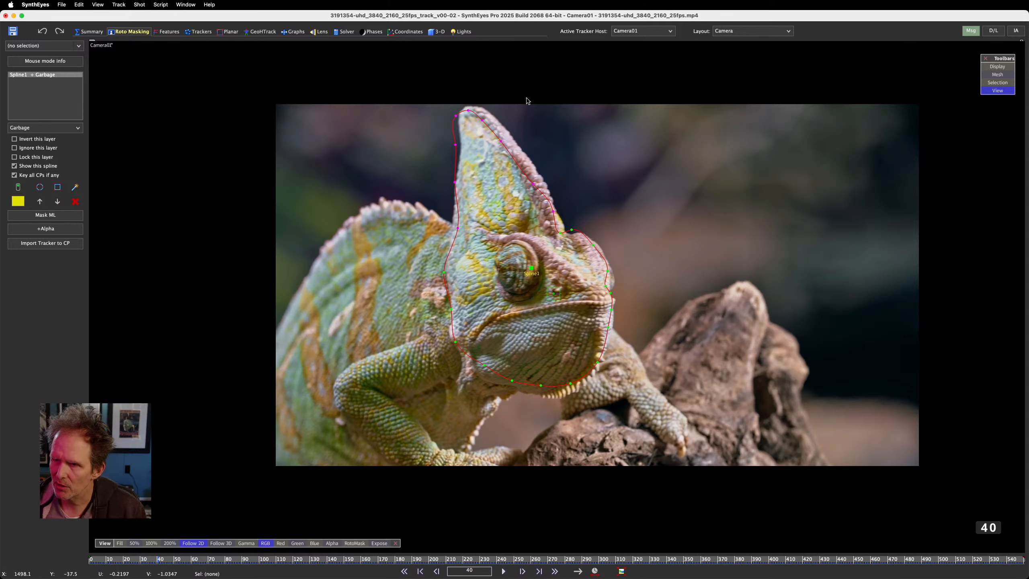
mouse_move(506, 107)
mouse_down()
mouse_move(436, 107)
mouse_move(553, 194)
mouse_move(544, 184)
mouse_up()
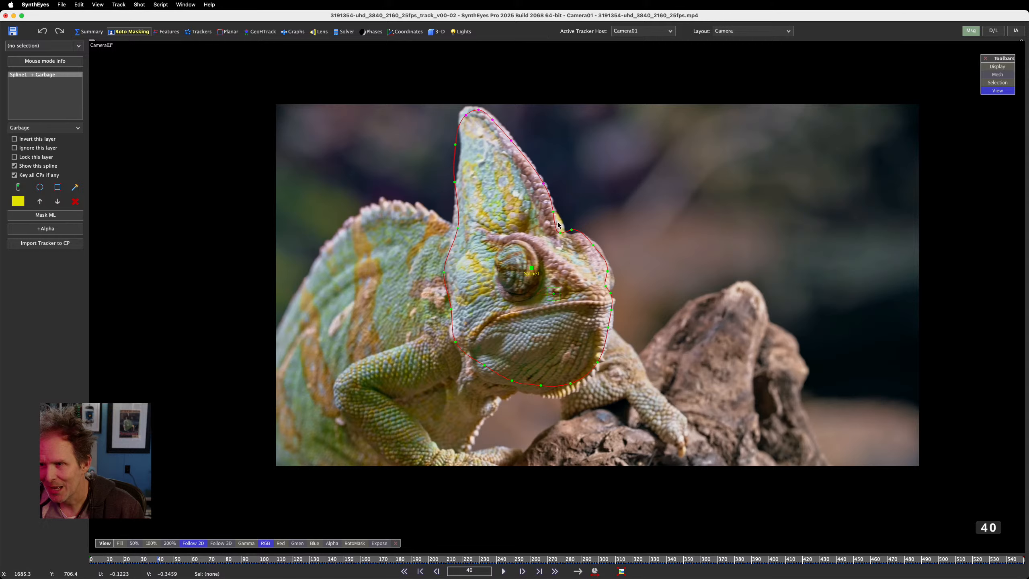
mouse_move(559, 232)
mouse_down()
mouse_move(559, 220)
mouse_move(568, 236)
mouse_up()
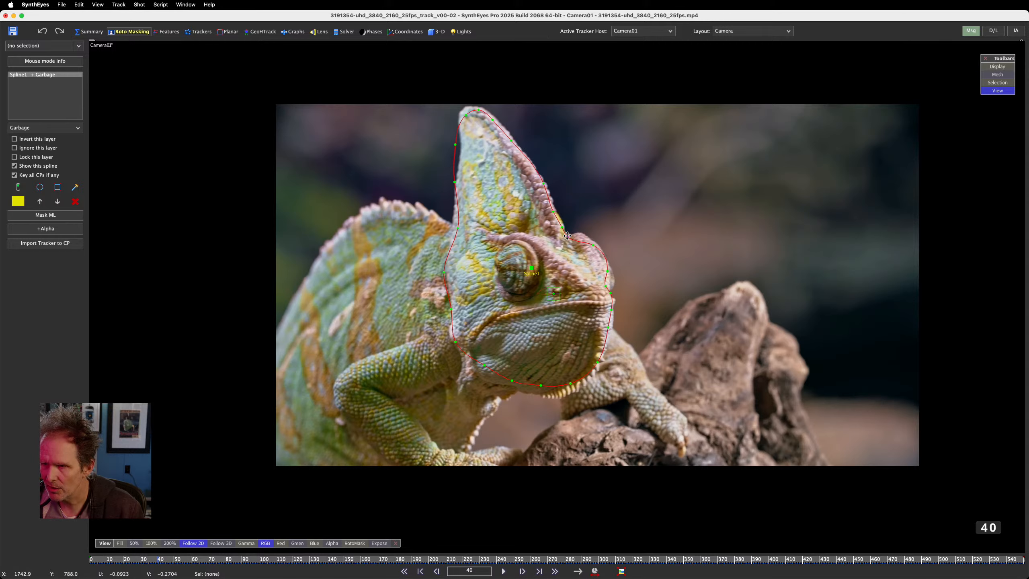
At frame 40, fit the spline's control points to the back of the casque, the back of the head and the throat
right_click(458, 144)
drag(458, 144, 465, 144)
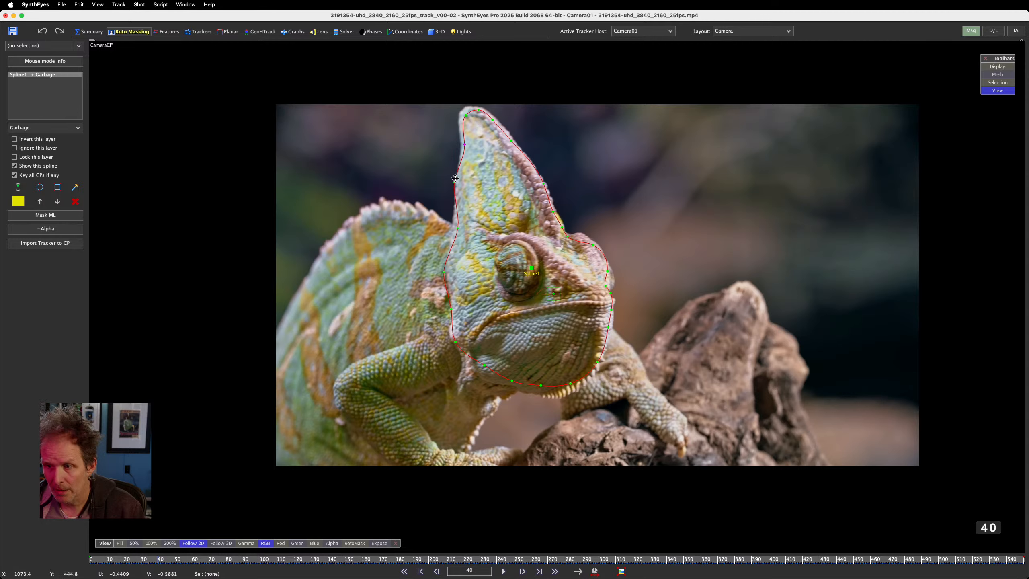
drag(455, 182, 459, 182)
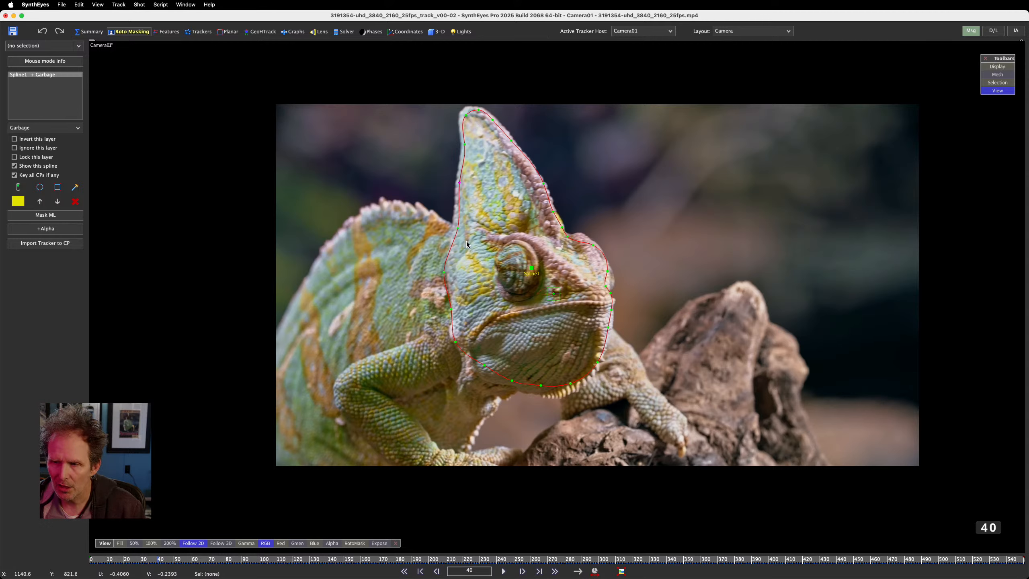
drag(458, 231, 457, 229)
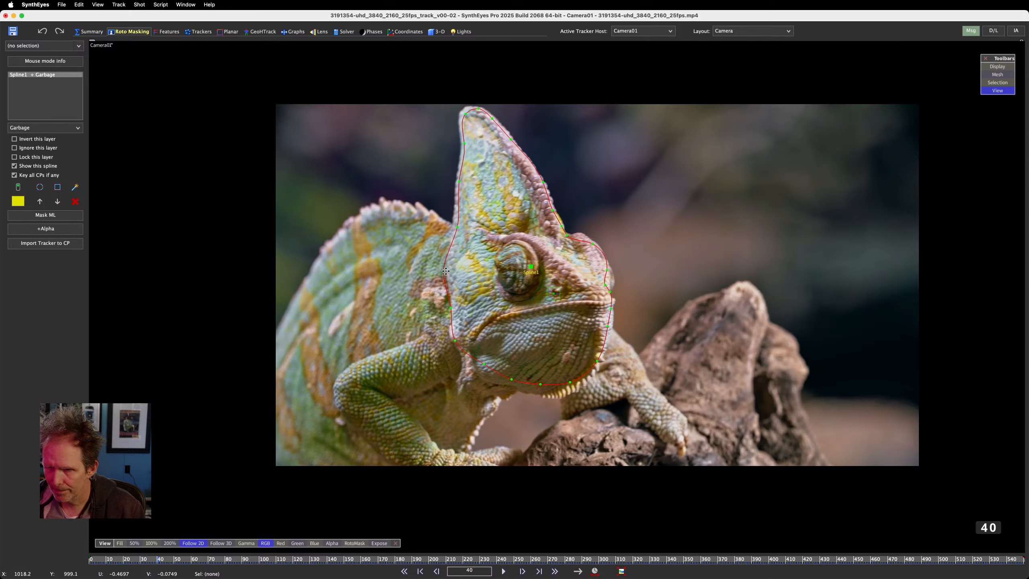
drag(446, 271, 448, 273)
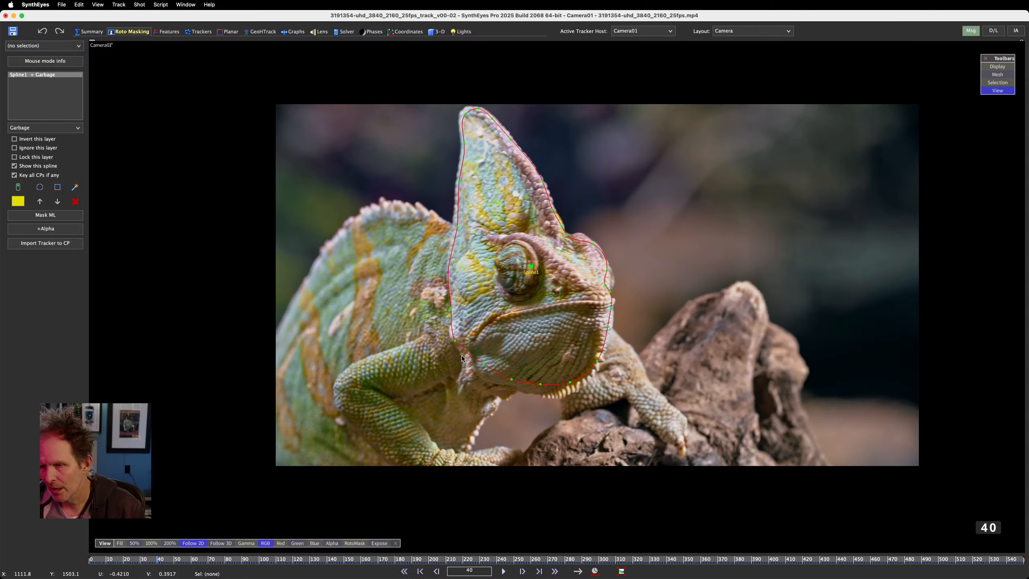
drag(484, 365, 512, 384)
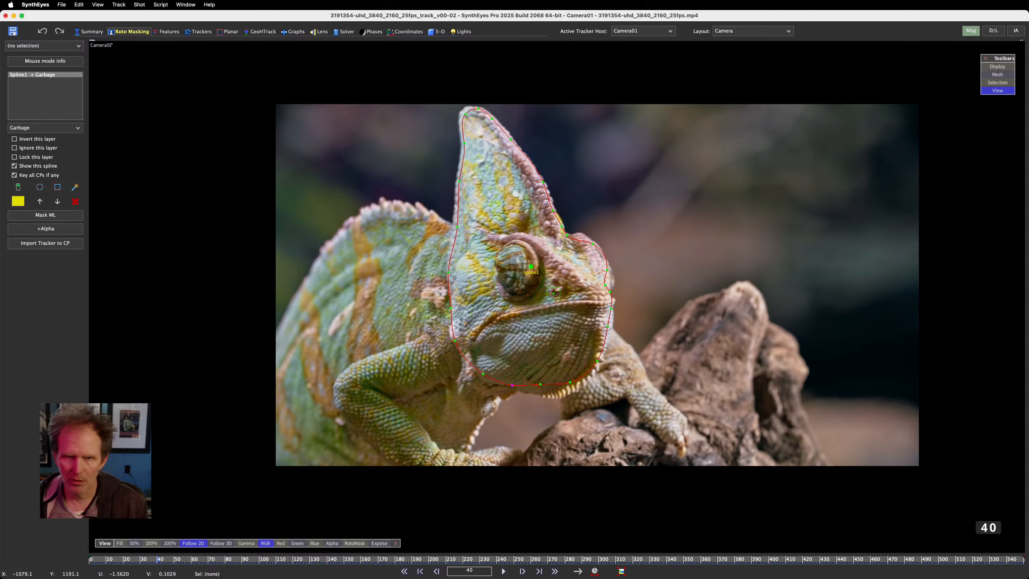
Assign the head spline to Camera01
click(30, 128)
click(30, 137)
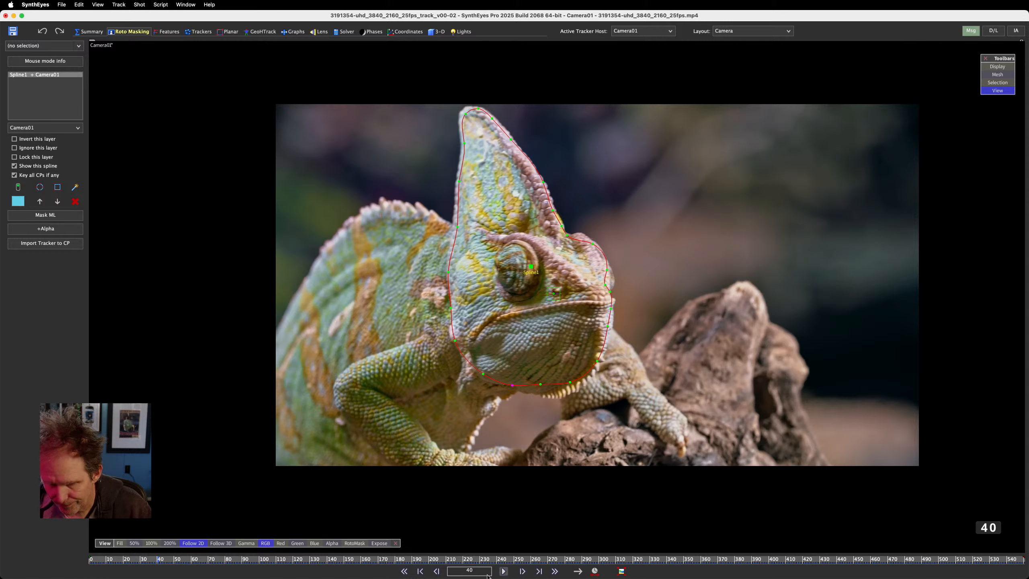
Scrub from frame 40 to 81 and step through frames 79 to 81 to compare the spline with the head
drag(134, 561, 222, 577)
mouse_move(229, 578)
mouse_down()
mouse_move(168, 578)
mouse_move(228, 575)
mouse_up()
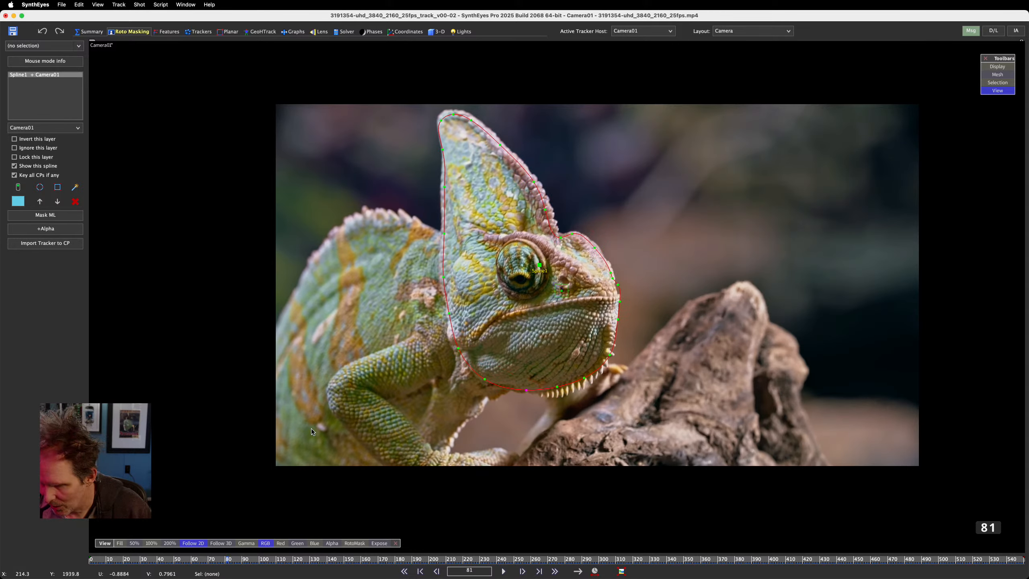
key(Left)
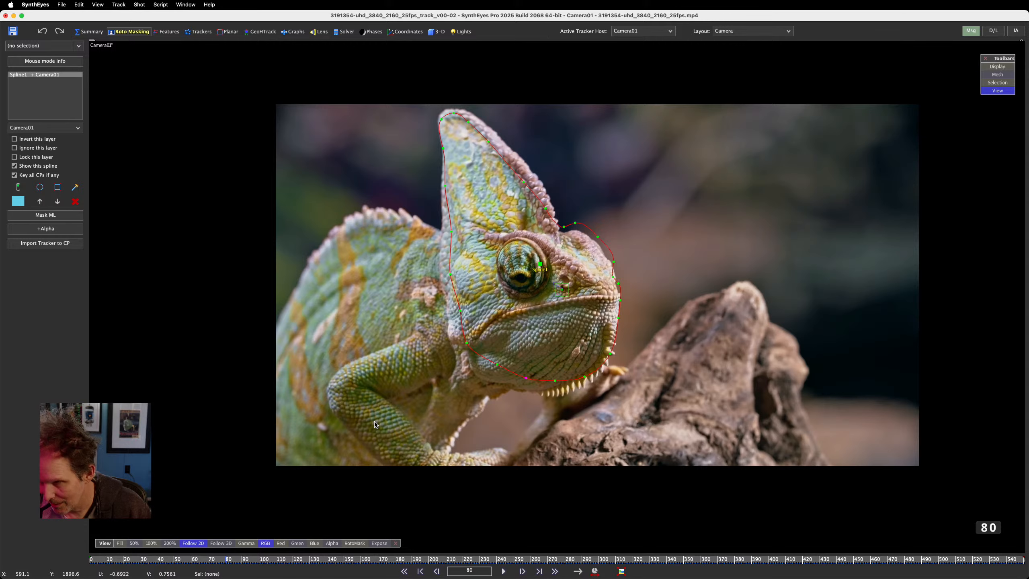
key(Left)
key(Right)
key(Right)
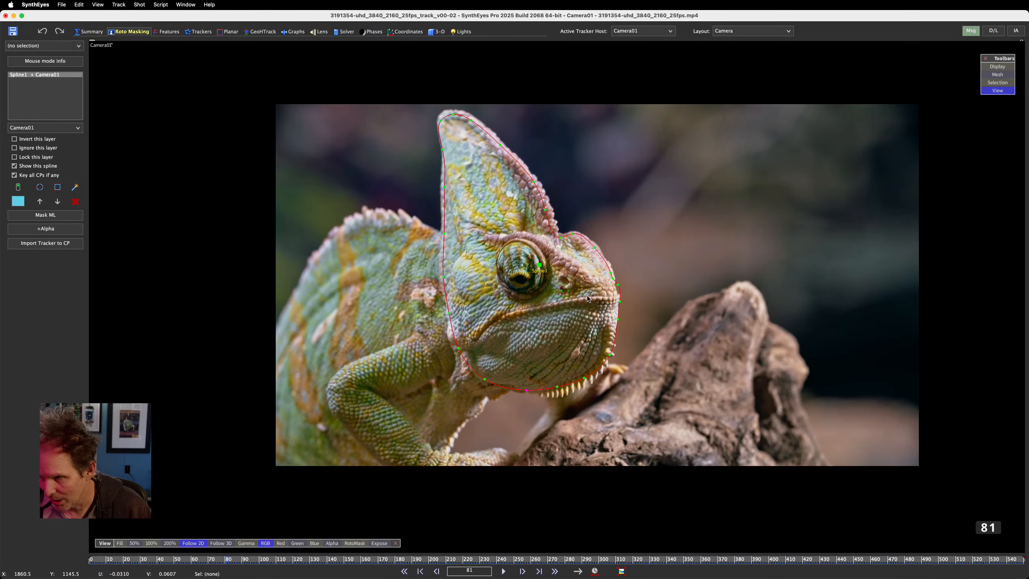
Advance to frame 120 and fit the spline's control points to the casque's tip, back edge and front crest
key(Right)
key(Right)
key(Right)
key(Right)
key(Right)
key(Right)
key(Right)
key(Right)
key(Right)
key(Right)
key(Right)
key(Right)
key(Right)
key(Right)
key(Right)
key(Right)
key(Right)
key(Right)
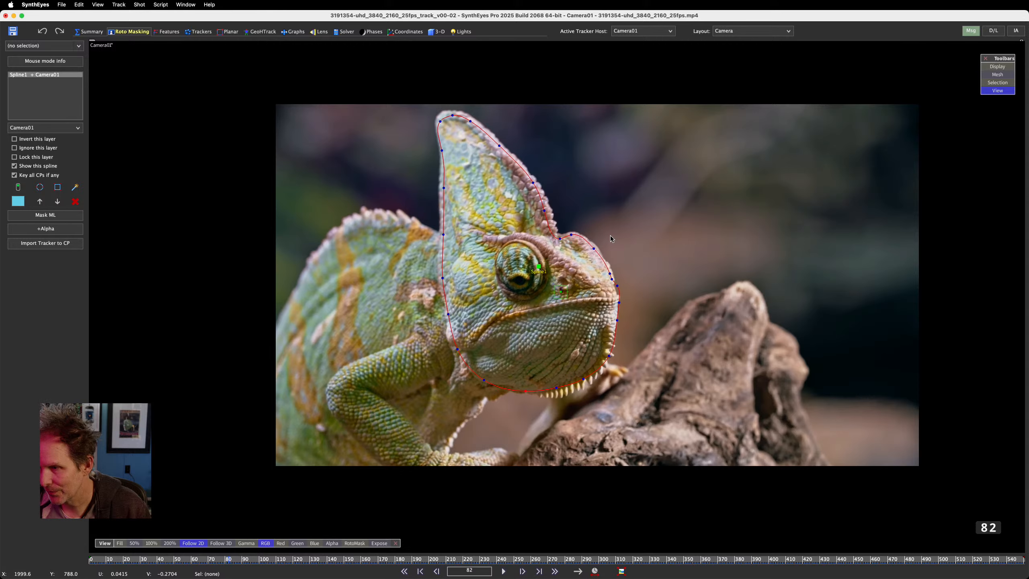
key(Right)
key(Right)
key(Right)
key(Right)
key(Right)
key(Right)
key(Right)
key(Right)
key(Right)
key(Right)
key(Right)
key(Right)
key(Right)
key(Right)
key(Right)
key(Right)
key(Right)
key(Right)
key(Right)
key(Right)
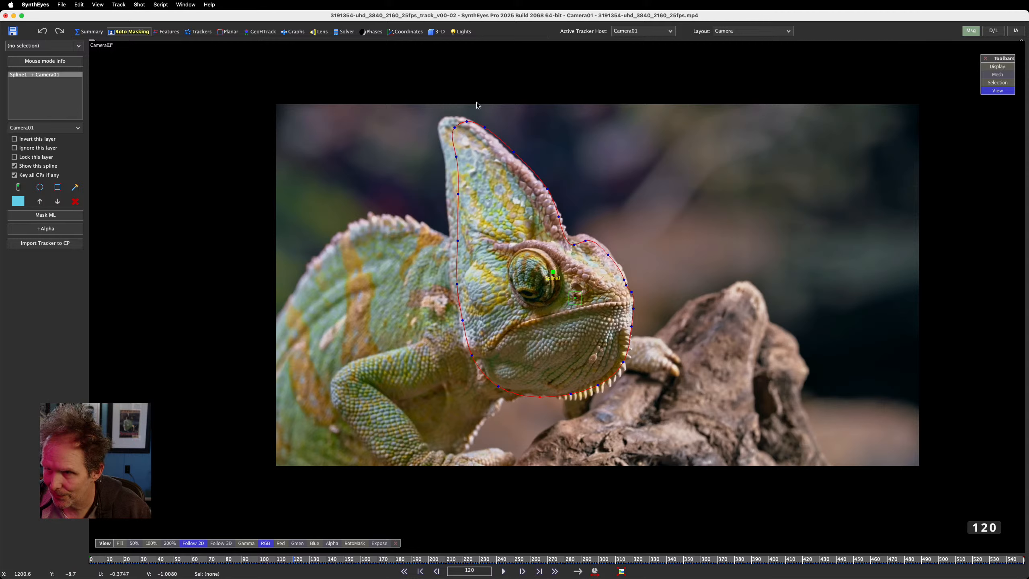
mouse_move(448, 124)
mouse_down()
mouse_move(496, 136)
mouse_move(467, 127)
mouse_move(448, 156)
mouse_up()
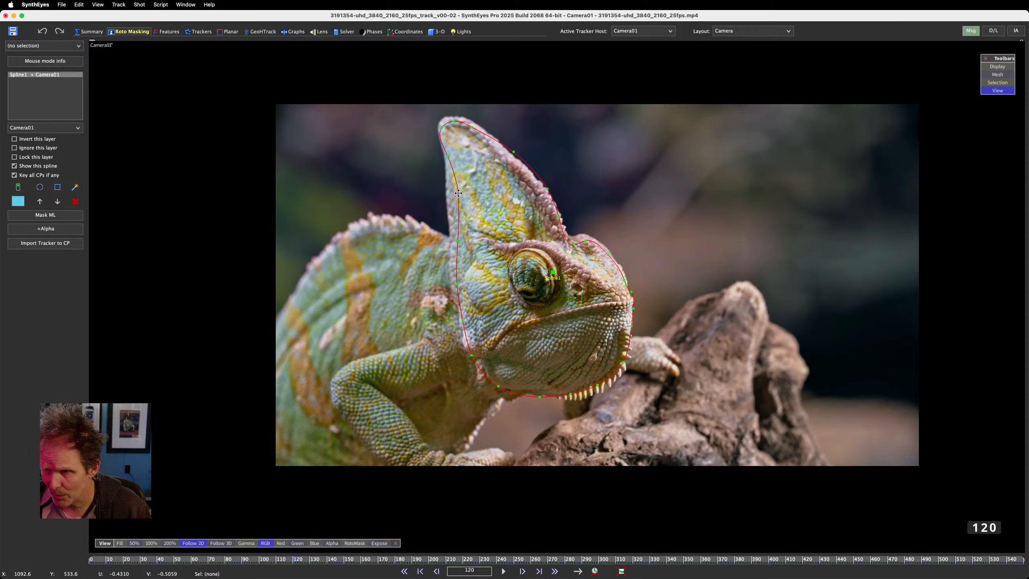
drag(458, 194, 451, 194)
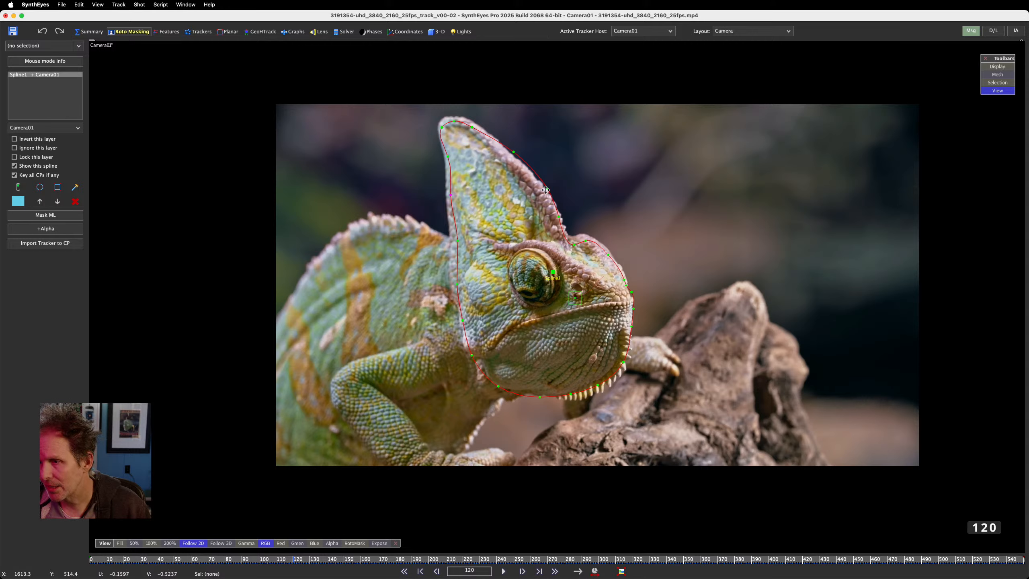
drag(546, 190, 540, 193)
drag(513, 151, 509, 156)
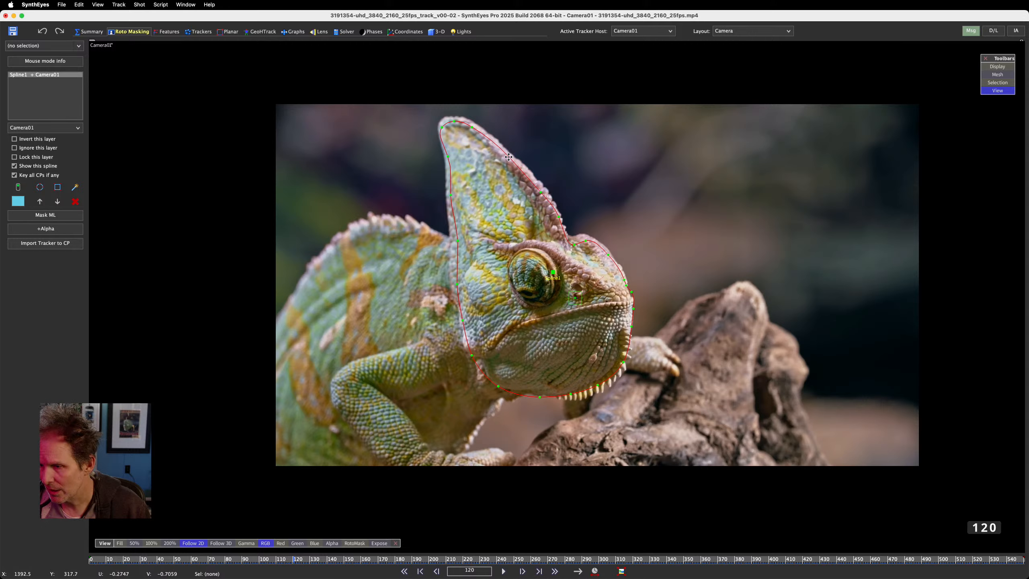
At frame 160, move the spline's upper control points onto the casque's tip and front crest
drag(292, 559, 358, 571)
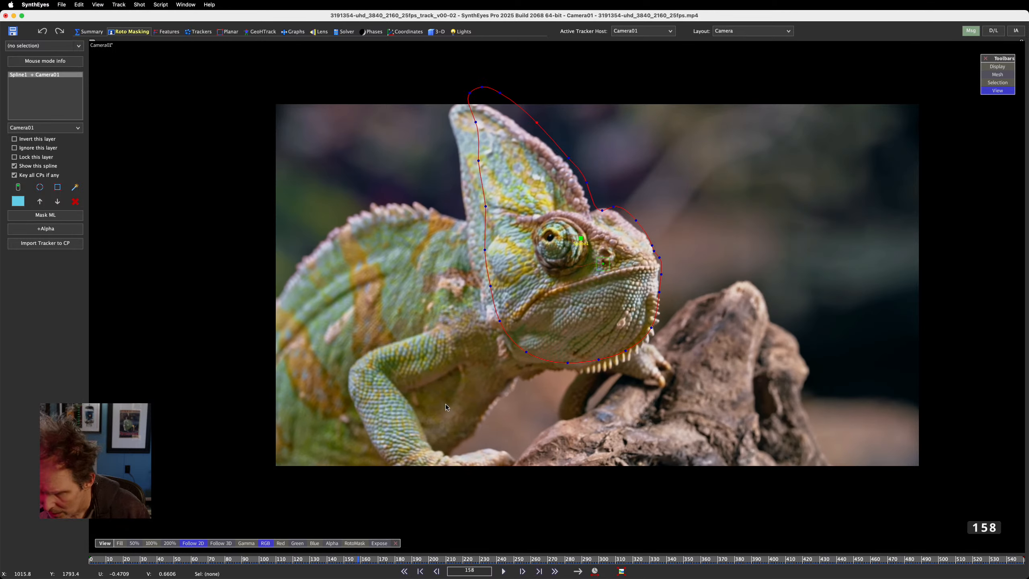
key(Right)
key(Right)
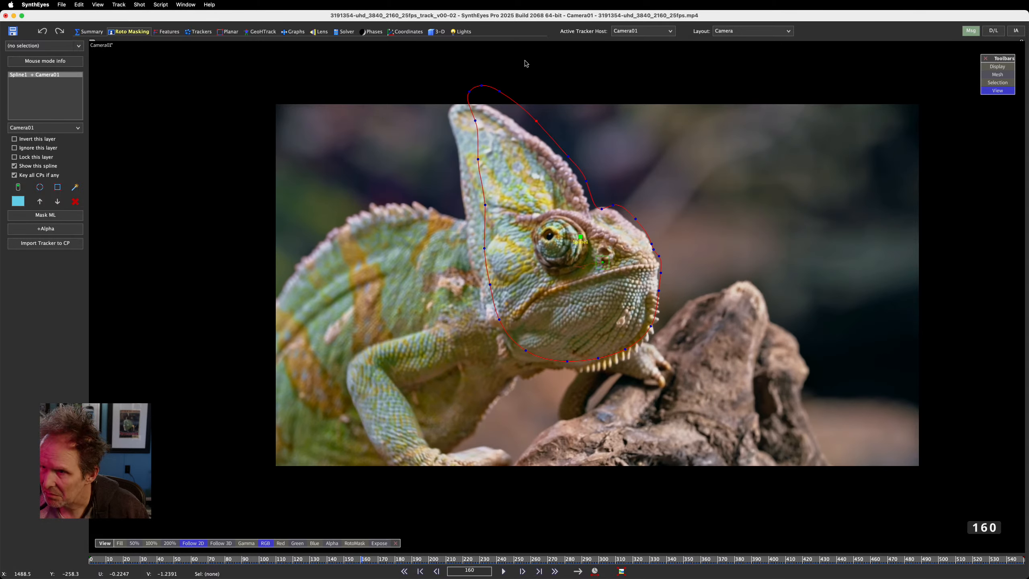
drag(526, 64, 465, 132)
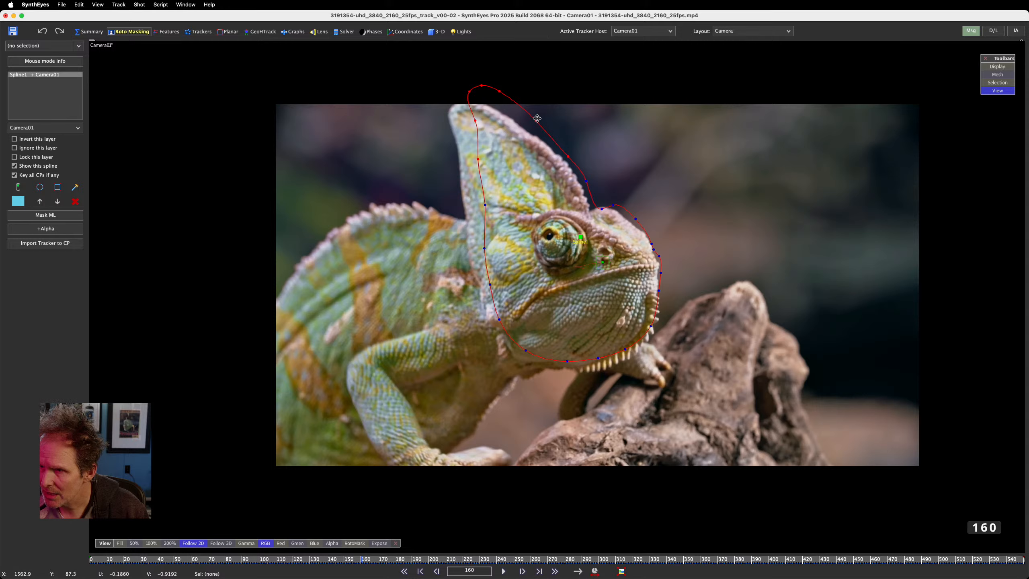
drag(536, 121, 518, 132)
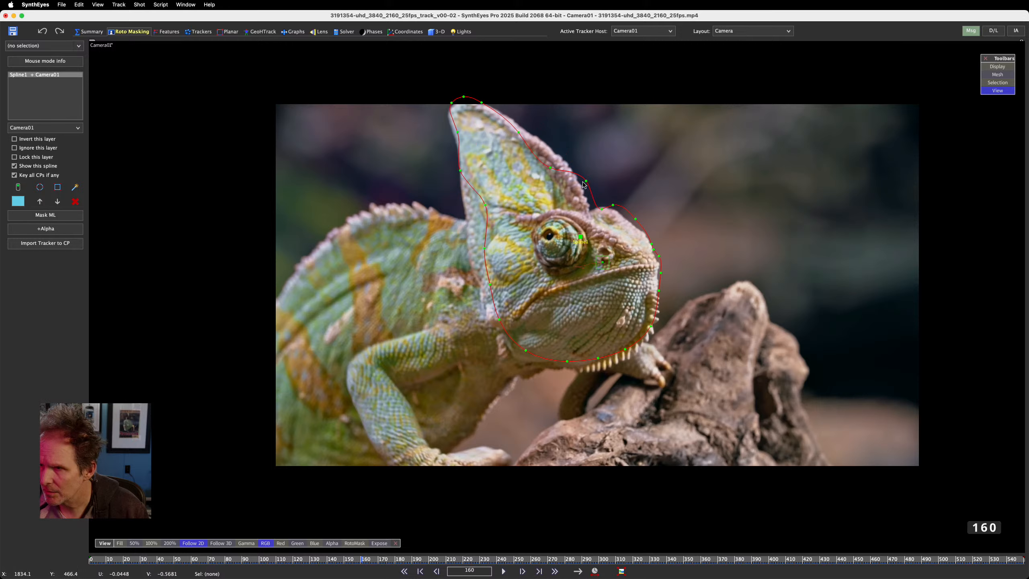
drag(547, 167, 553, 155)
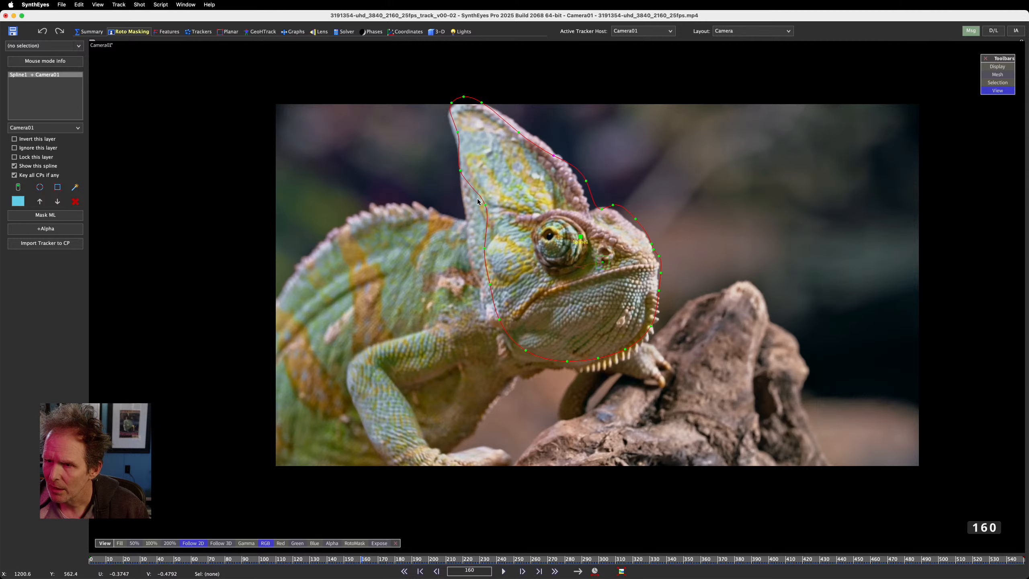
At frame 160, fit the spline's control points to the back of the casque and head, the crest's base and the brow
drag(485, 205, 469, 214)
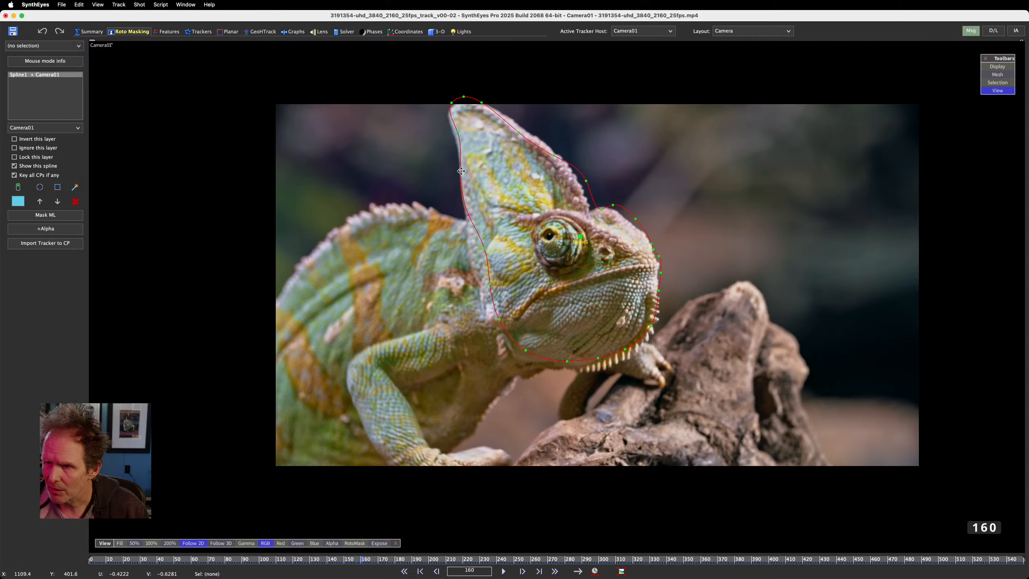
drag(461, 171, 465, 171)
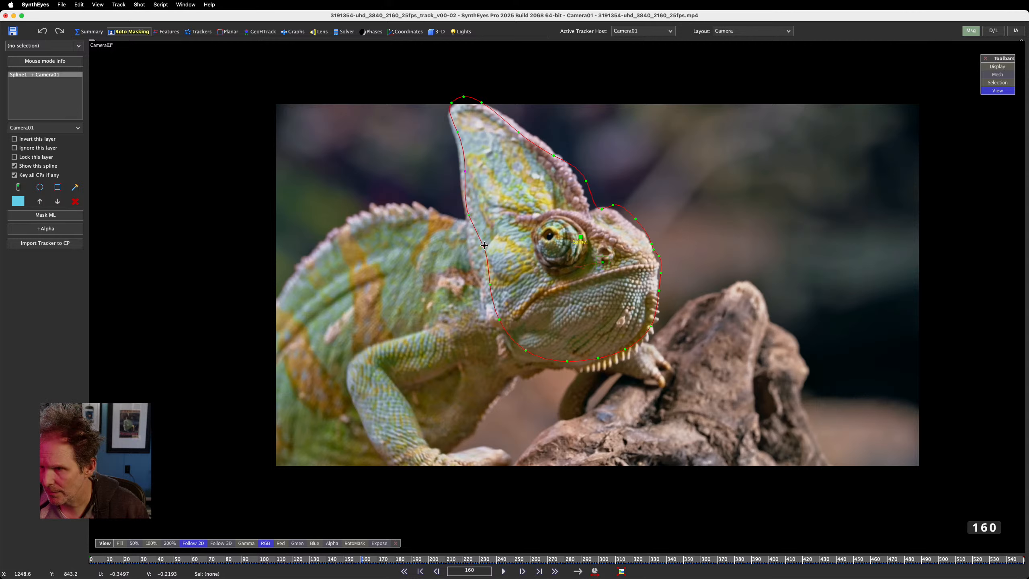
drag(485, 245, 483, 289)
drag(585, 180, 607, 214)
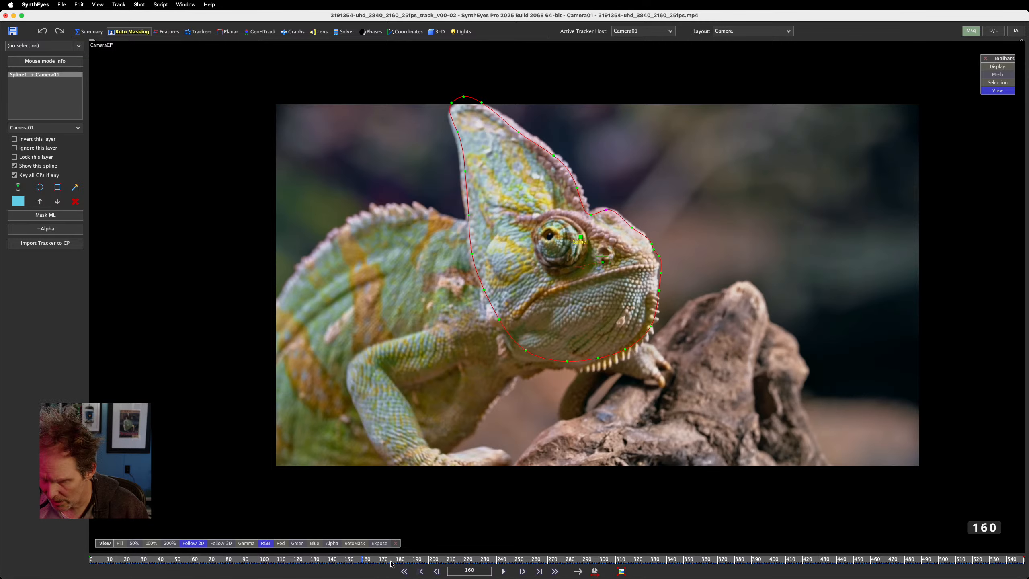
At frame 200, rotate and shift the whole spline to line up with the head
drag(392, 562, 429, 562)
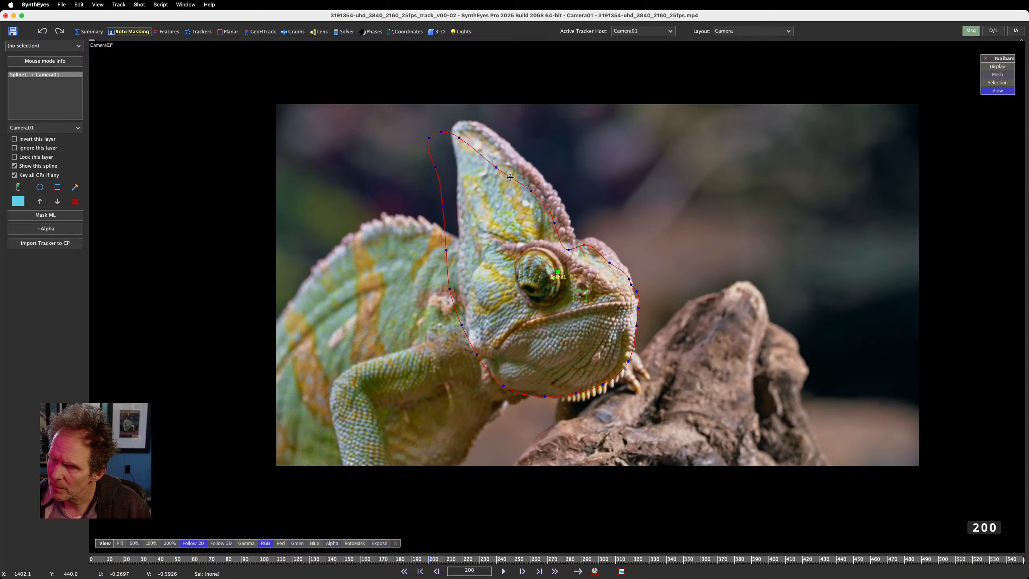
drag(513, 179, 531, 179)
drag(559, 273, 567, 274)
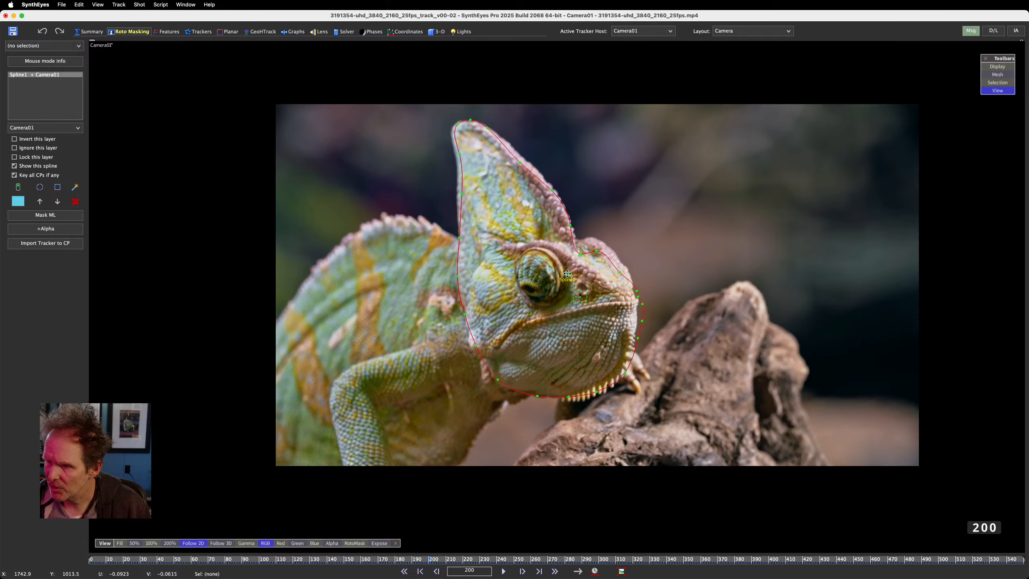
At frame 231, align the spline with the head, pull its front points in to the snout, and compare it with frame 235
drag(431, 560, 486, 562)
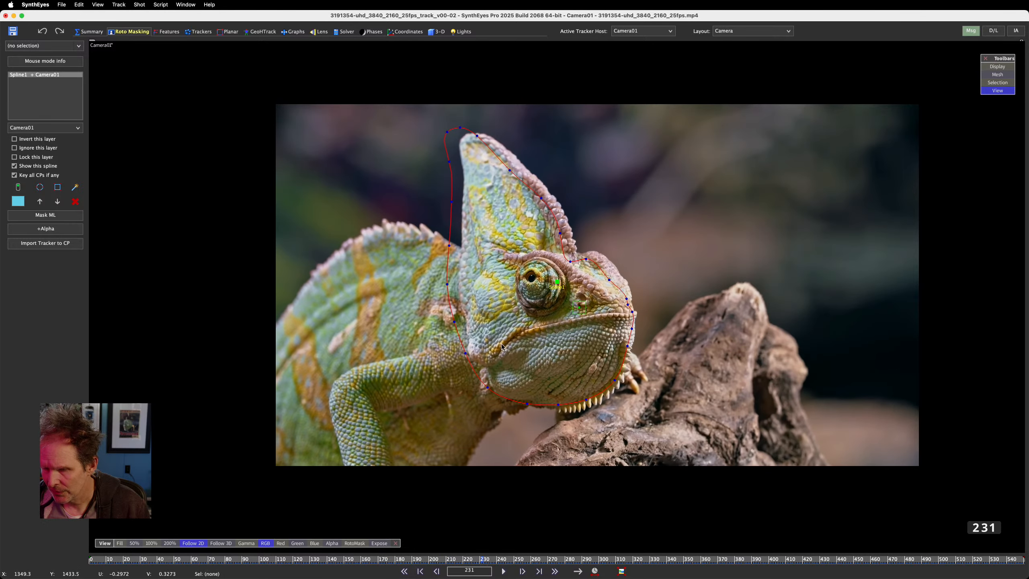
drag(598, 263, 650, 383)
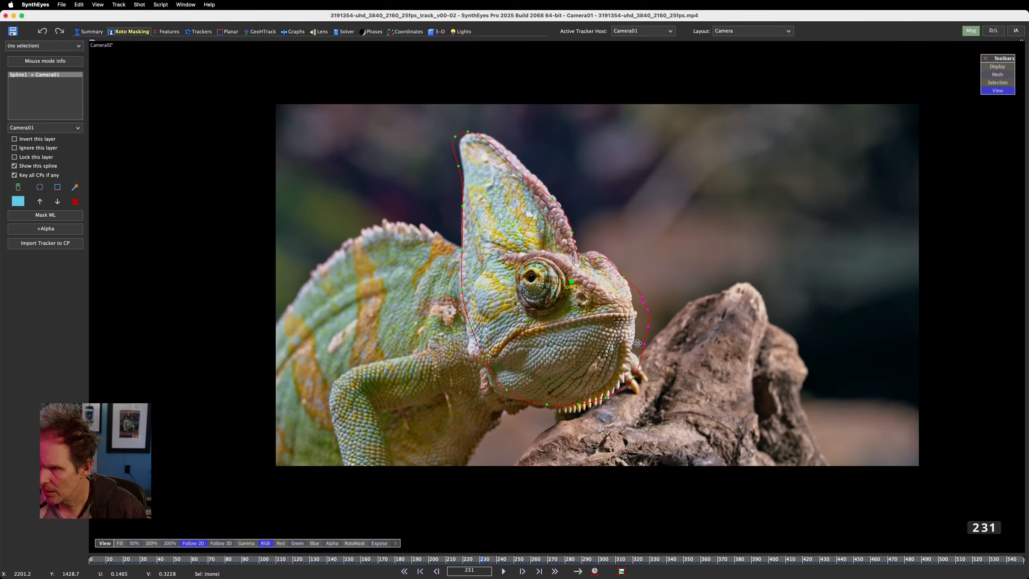
drag(645, 342, 632, 343)
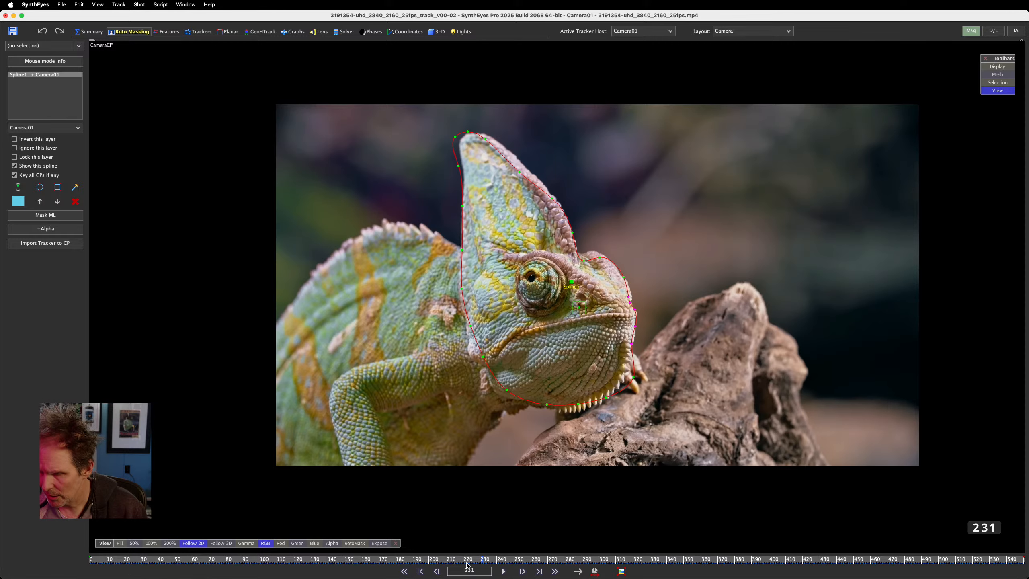
mouse_move(482, 560)
mouse_down()
mouse_move(528, 561)
mouse_move(472, 562)
mouse_move(489, 562)
mouse_up()
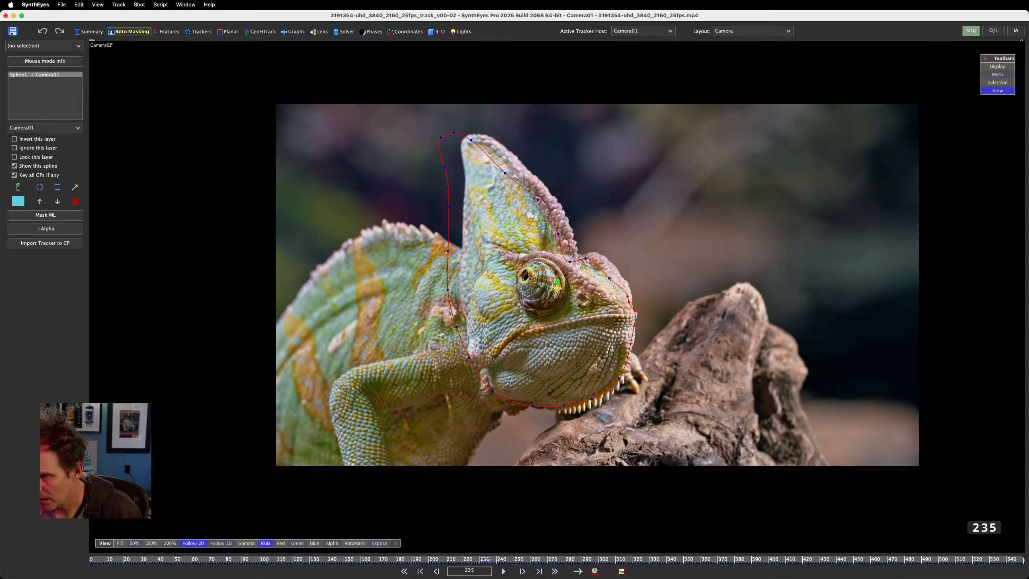
drag(486, 560, 482, 562)
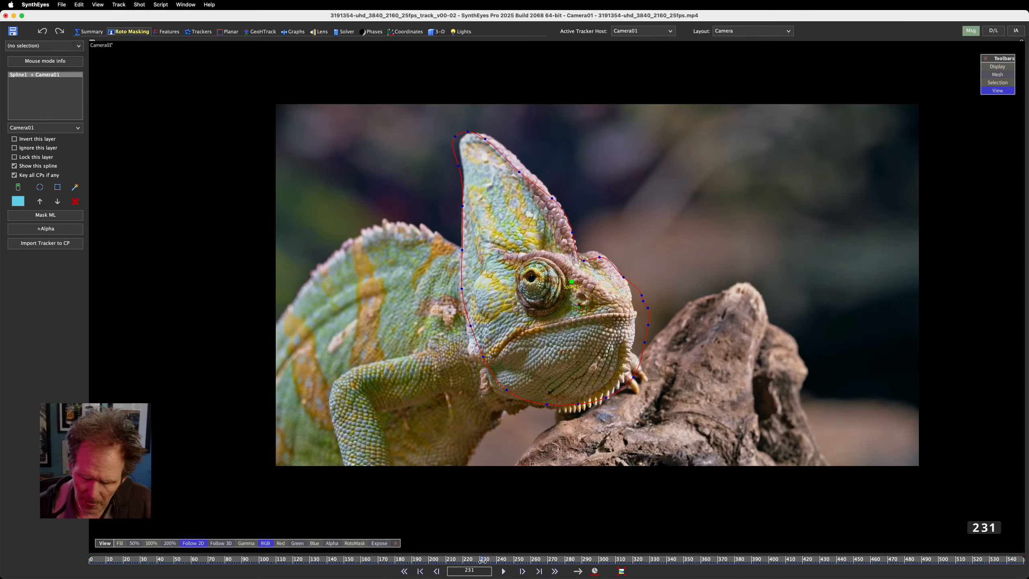
At frame 231, undo the last spline adjustment, shift the whole spline slightly forward onto the head, and compare it with neighbouring frames
key(super+z)
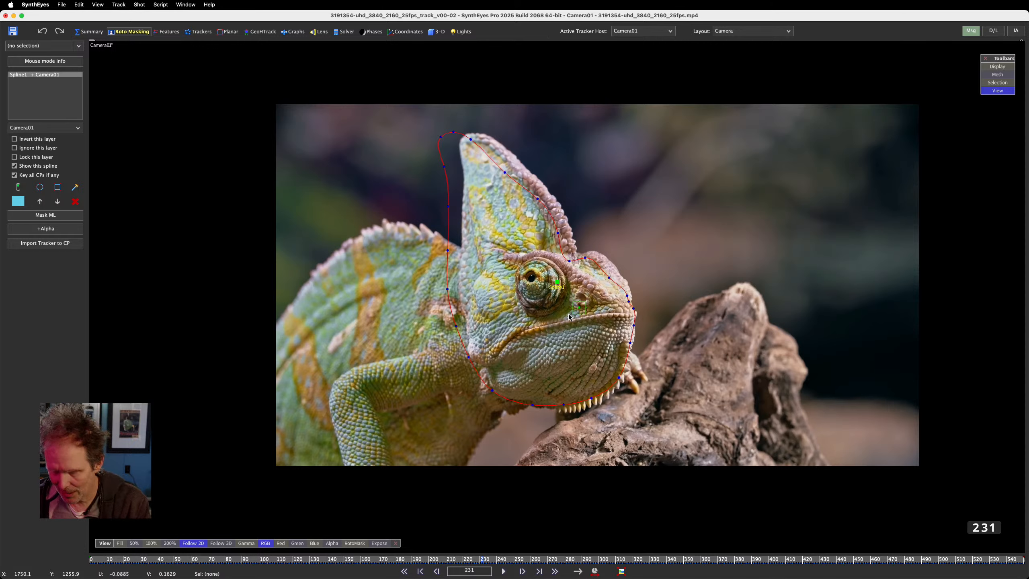
drag(557, 282, 564, 284)
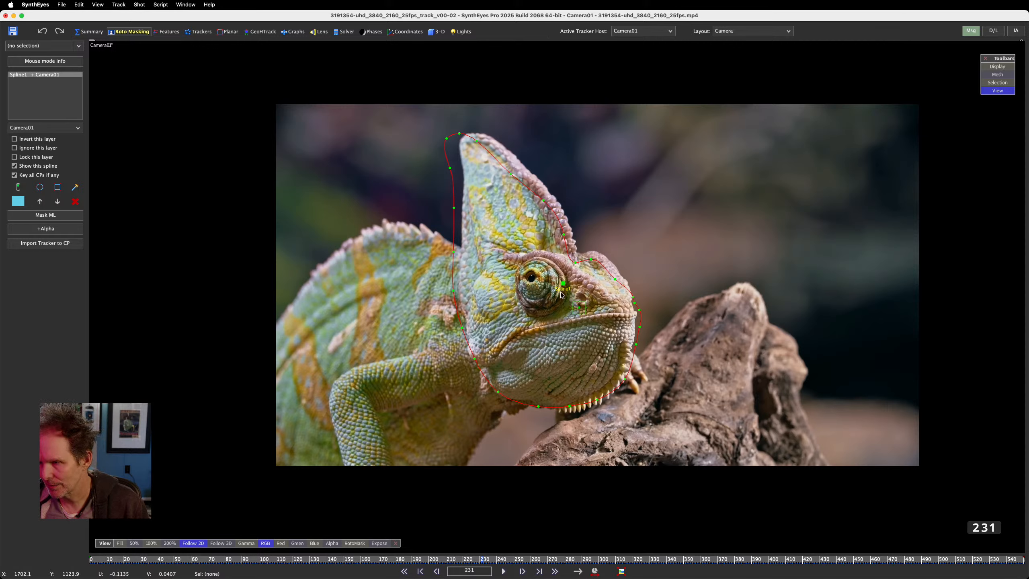
key(Left)
key(Right)
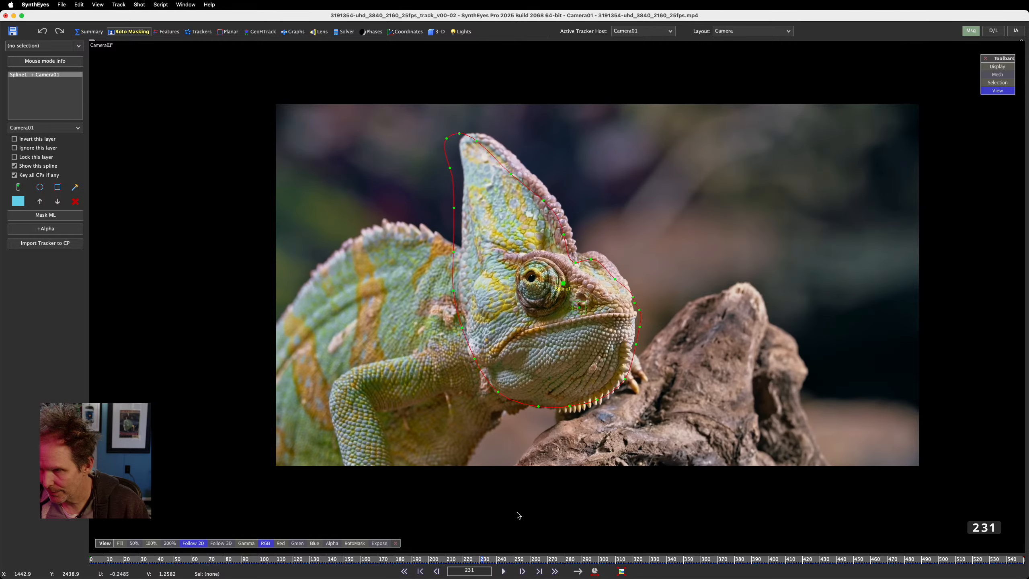
key(Right)
key(Left)
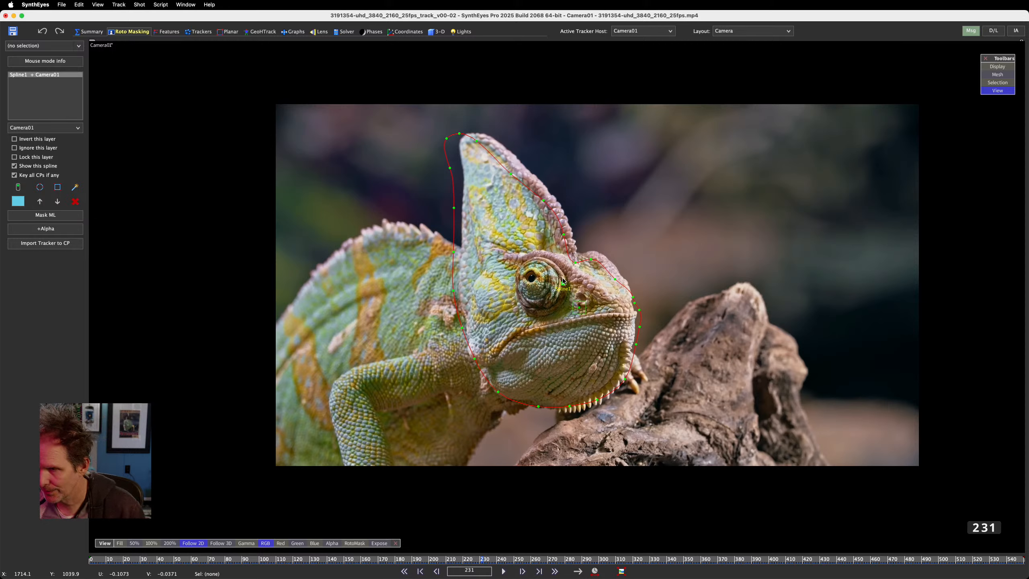
key(d)
key(d)
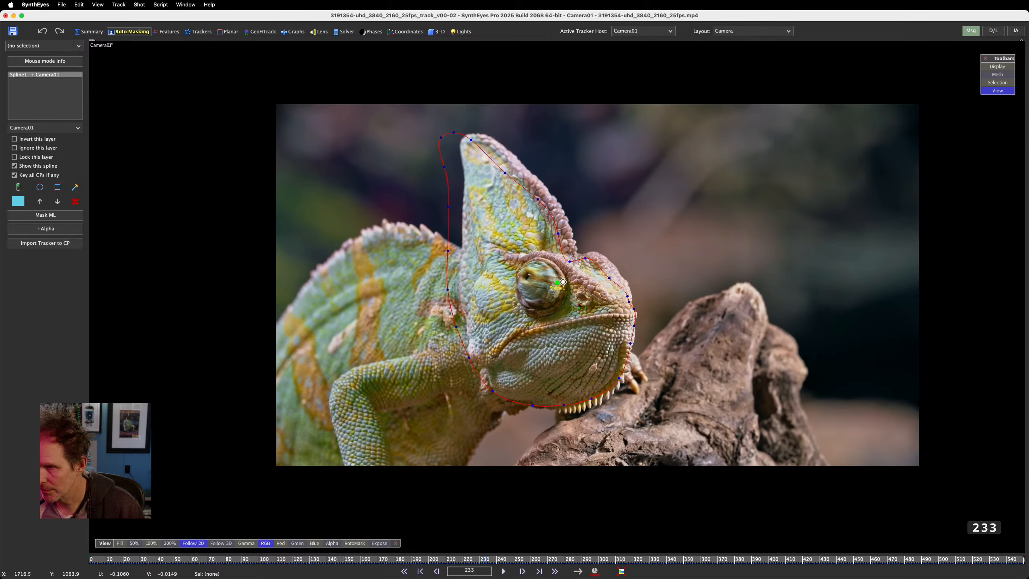
key(s)
key(s)
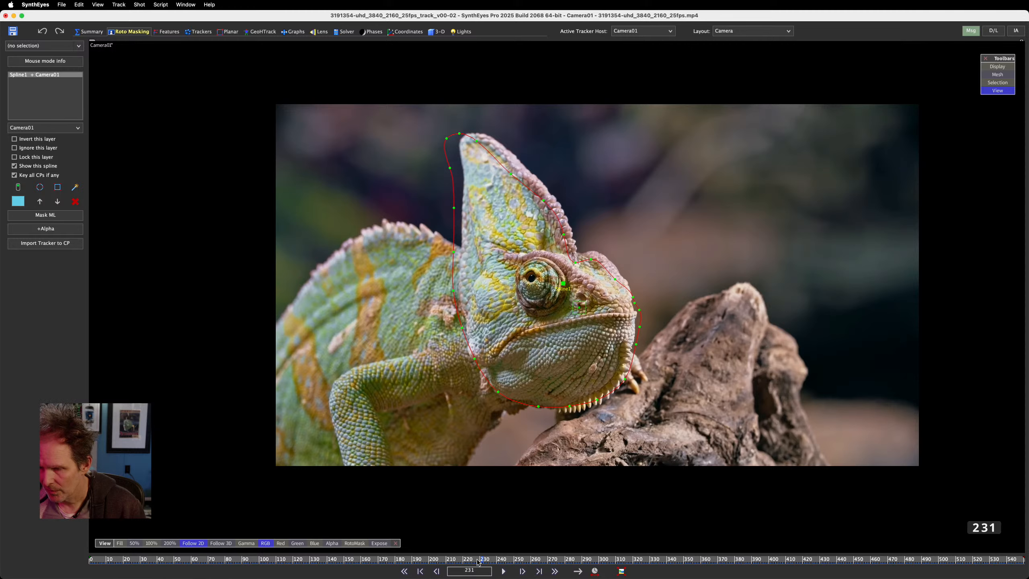
Return to frame 0 and add a moving object to the shot
drag(482, 560, 88, 578)
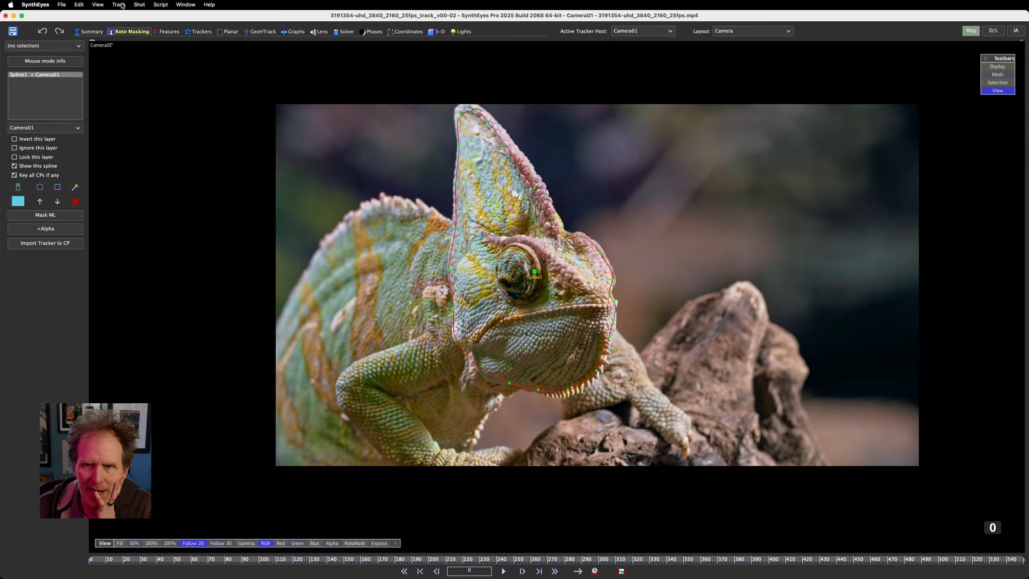
click(140, 4)
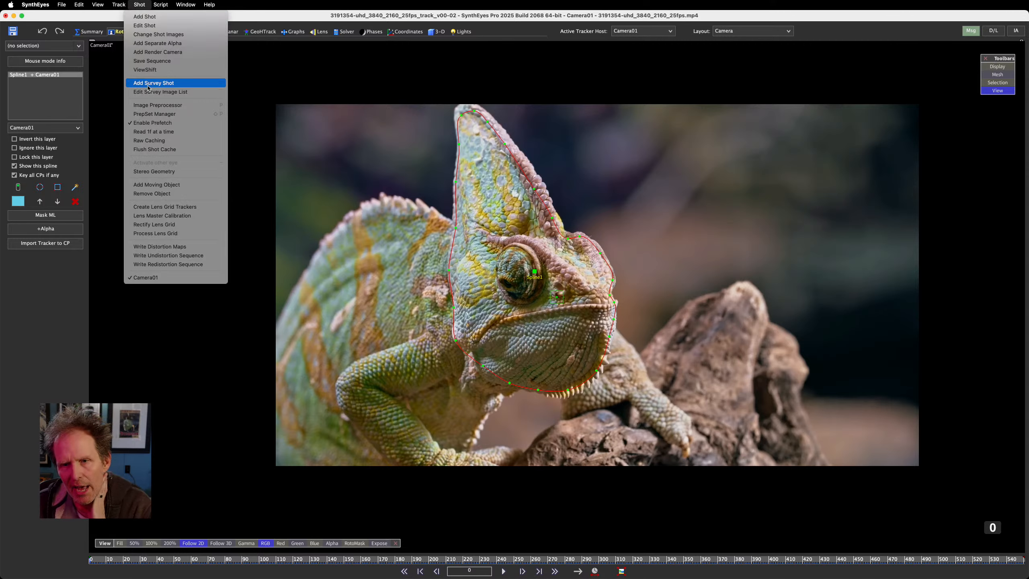
click(161, 185)
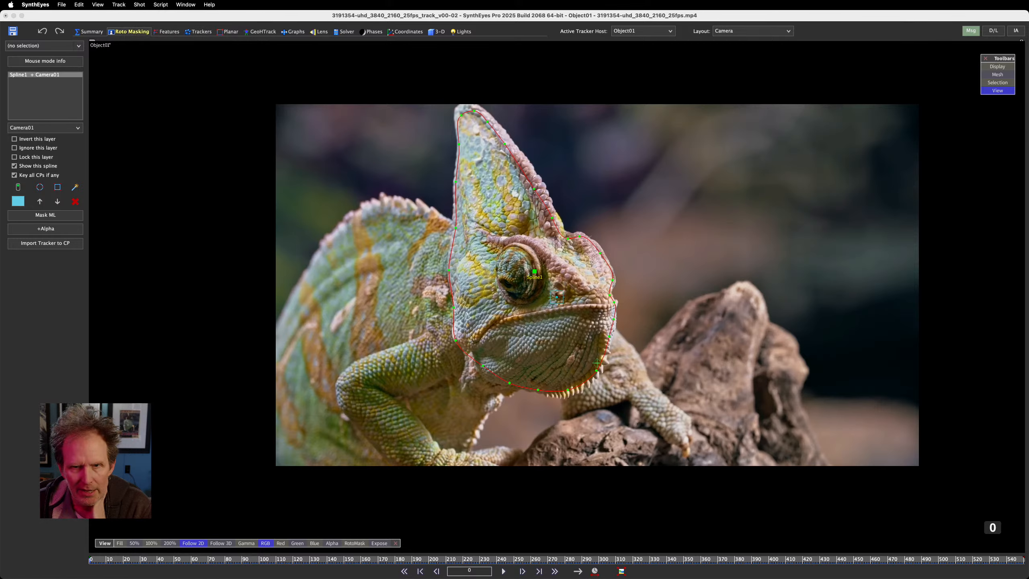
Assign the Spline1 roto layer to Object01 instead of the camera
click(43, 102)
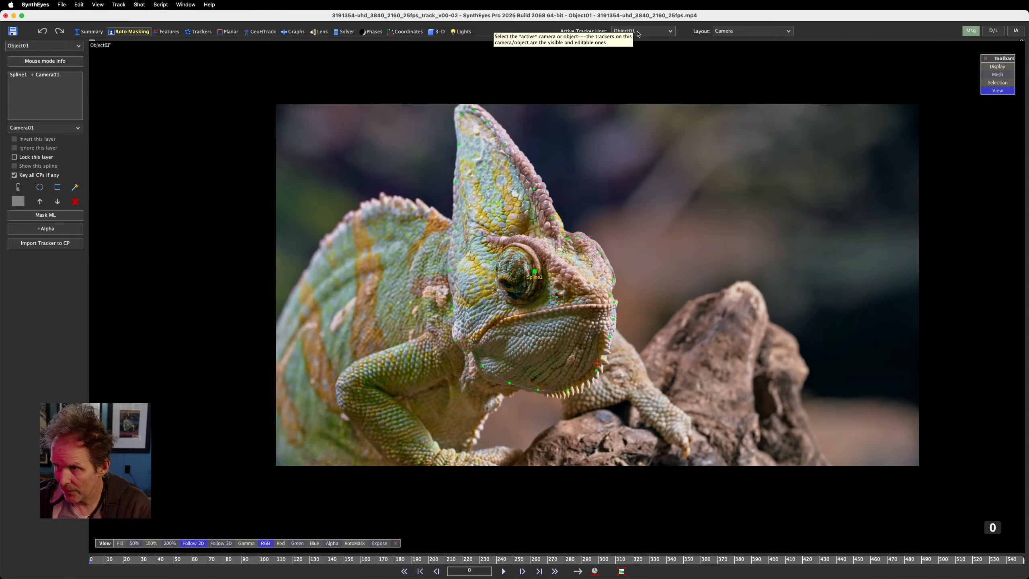
click(35, 76)
click(43, 127)
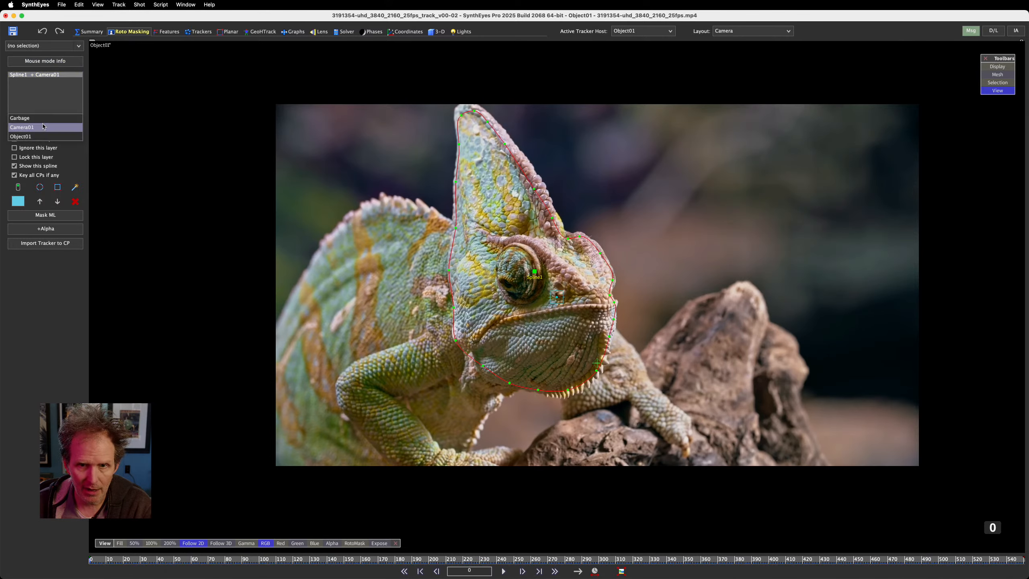
click(42, 136)
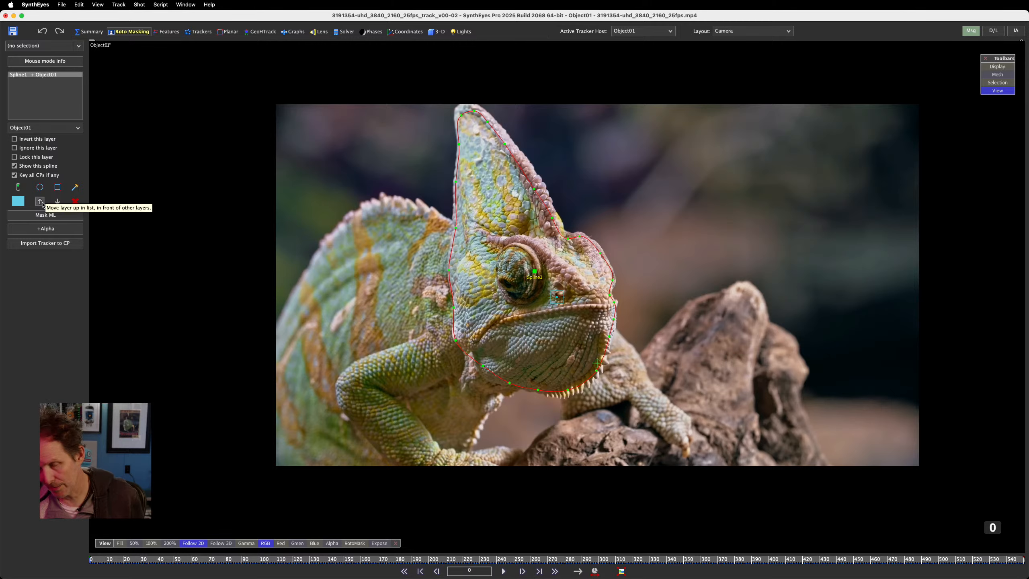
Set Camera01's solving mode to Disabled
click(349, 32)
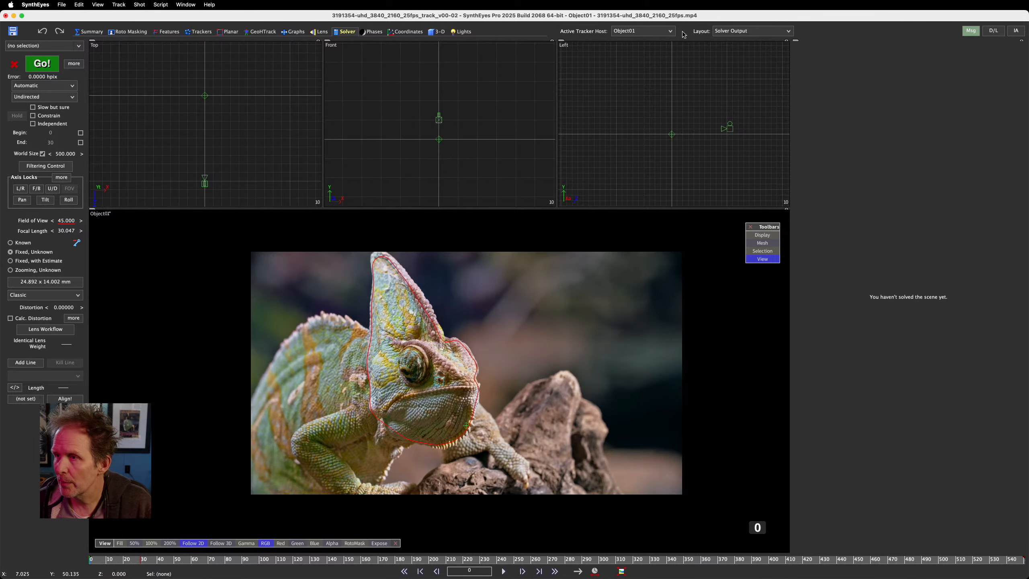
click(43, 64)
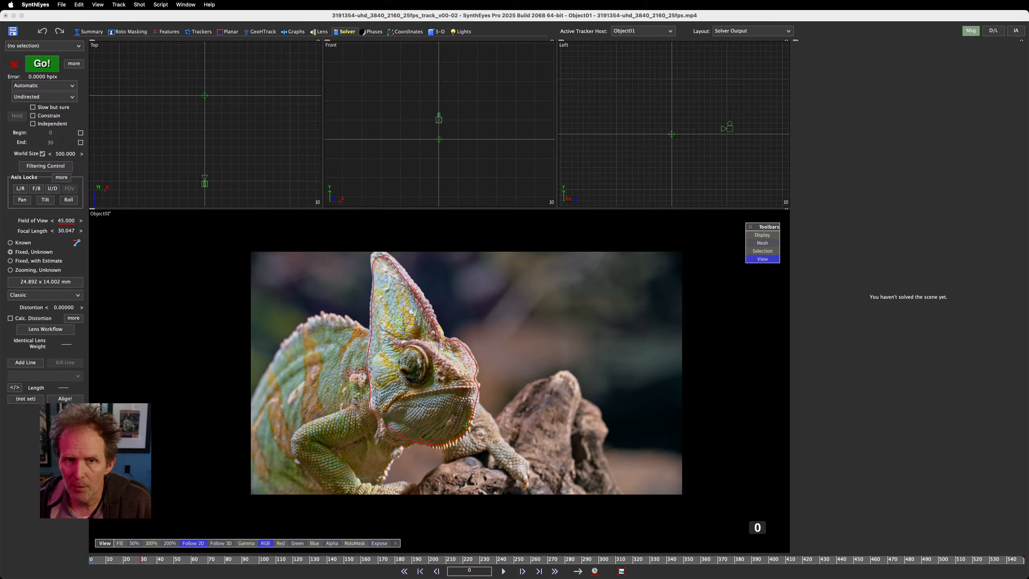
click(52, 85)
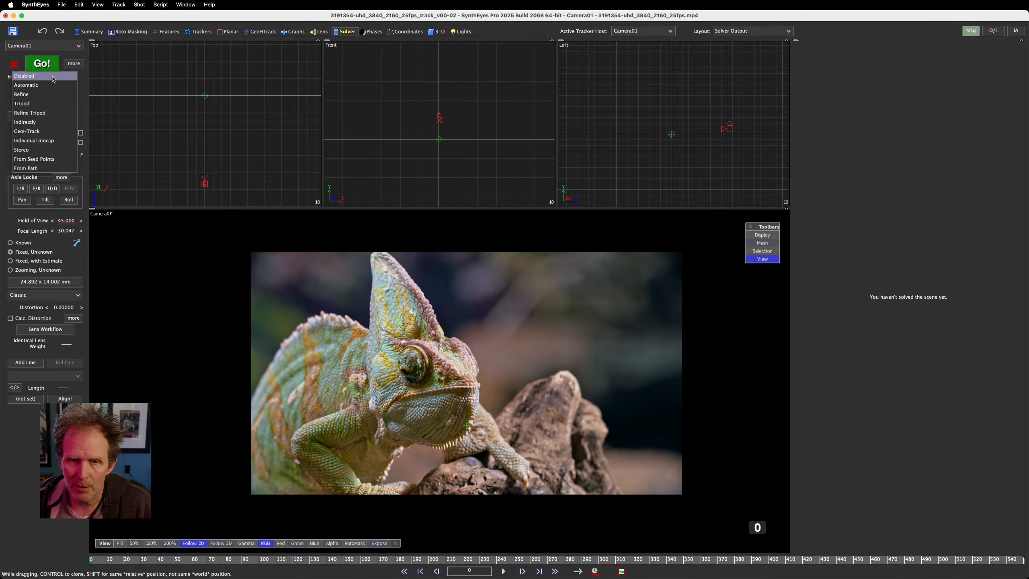
click(53, 77)
Make Object01 the active tracker host and select it to check its solving mode
click(669, 34)
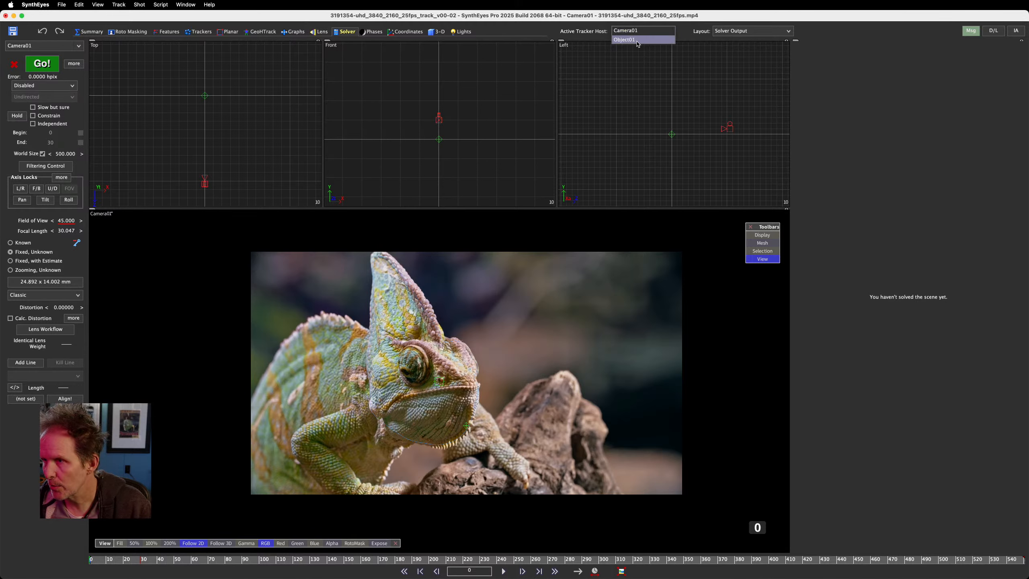
click(640, 41)
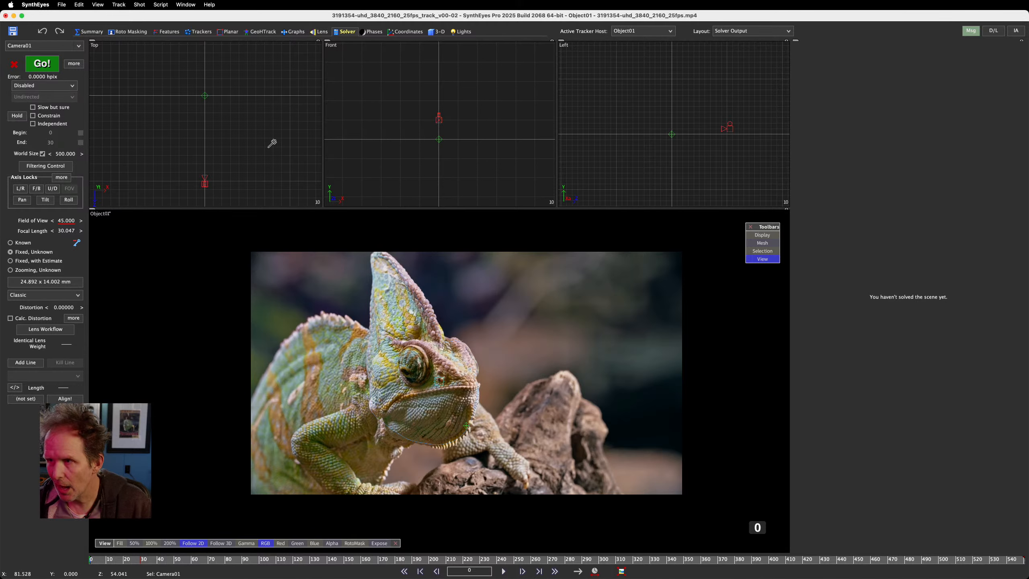
click(24, 86)
click(152, 85)
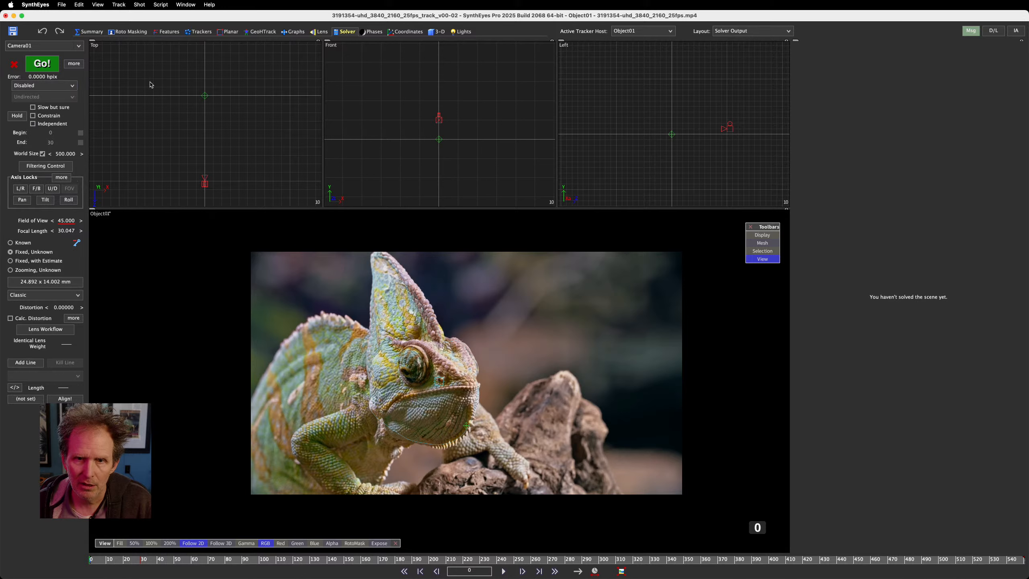
click(34, 55)
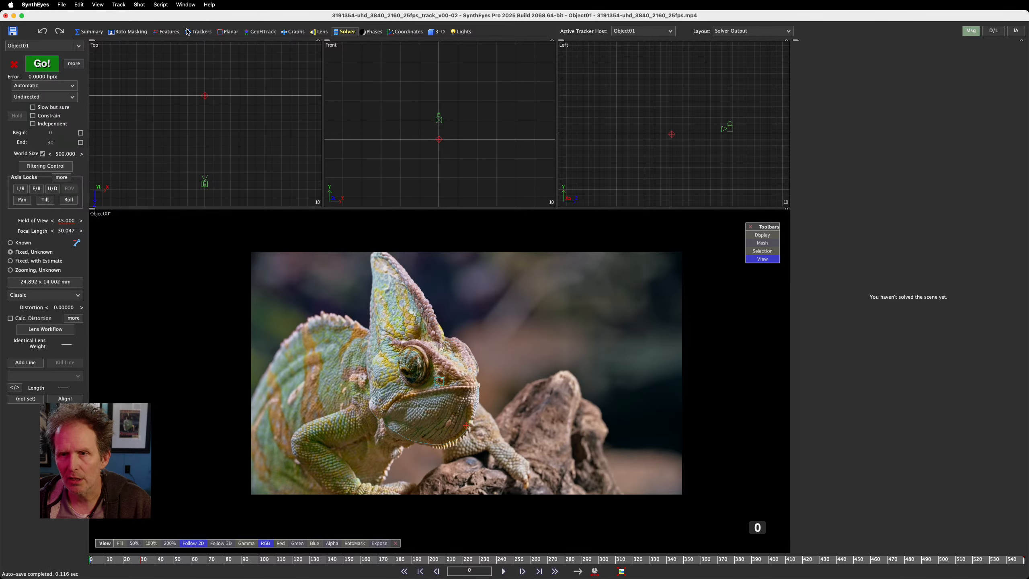
In the advanced feature settings, set the small blip size to 8 and the big blip size to 16
click(168, 32)
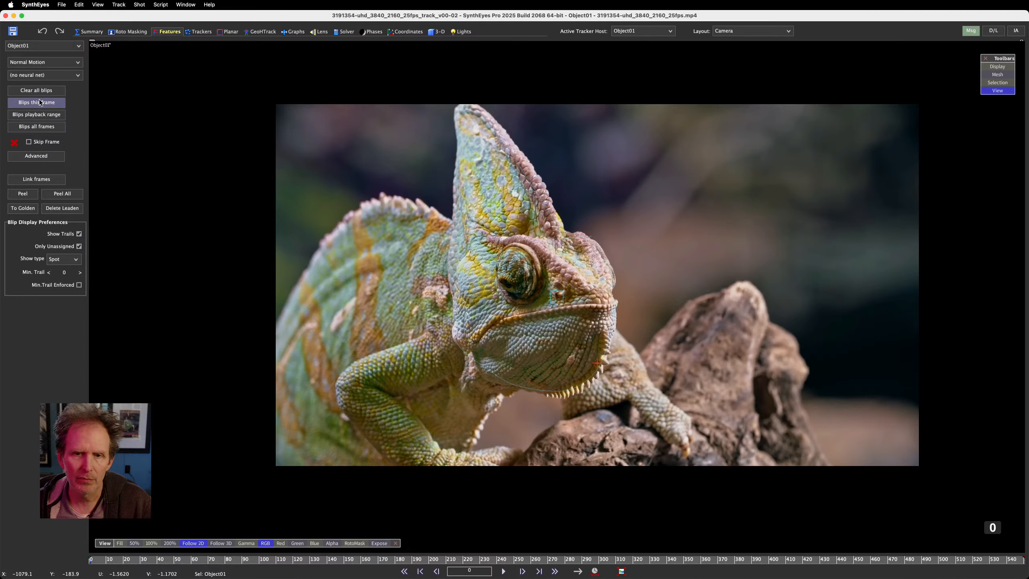
click(47, 156)
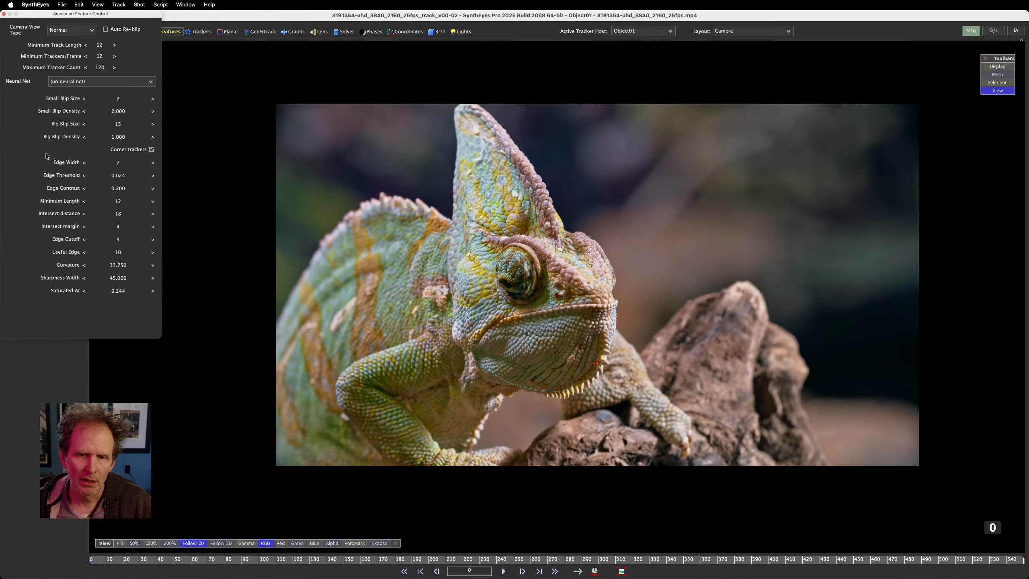
click(121, 99)
text(8)
key(Tab)
key(Tab)
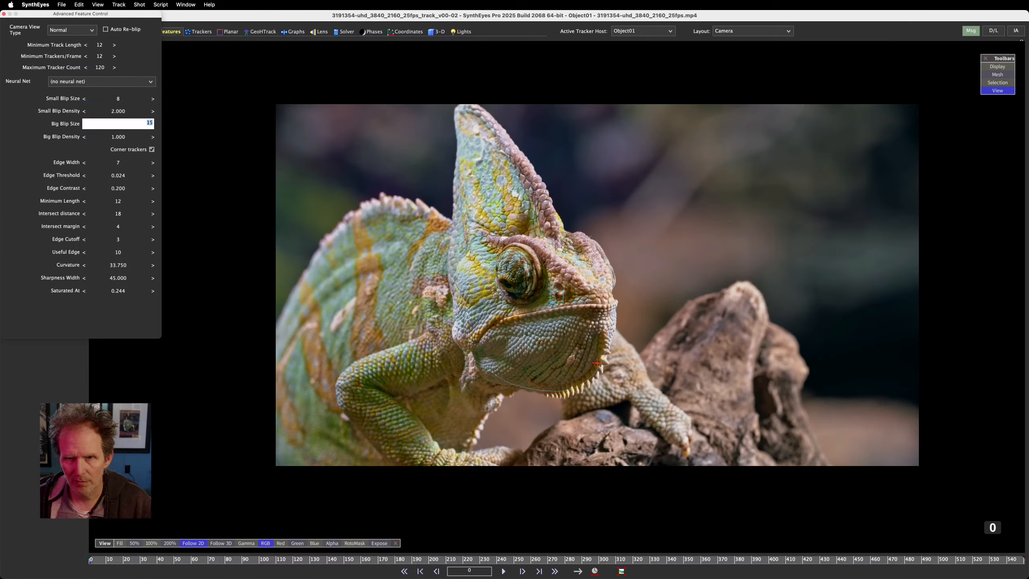
key(BackSpace)
text(16)
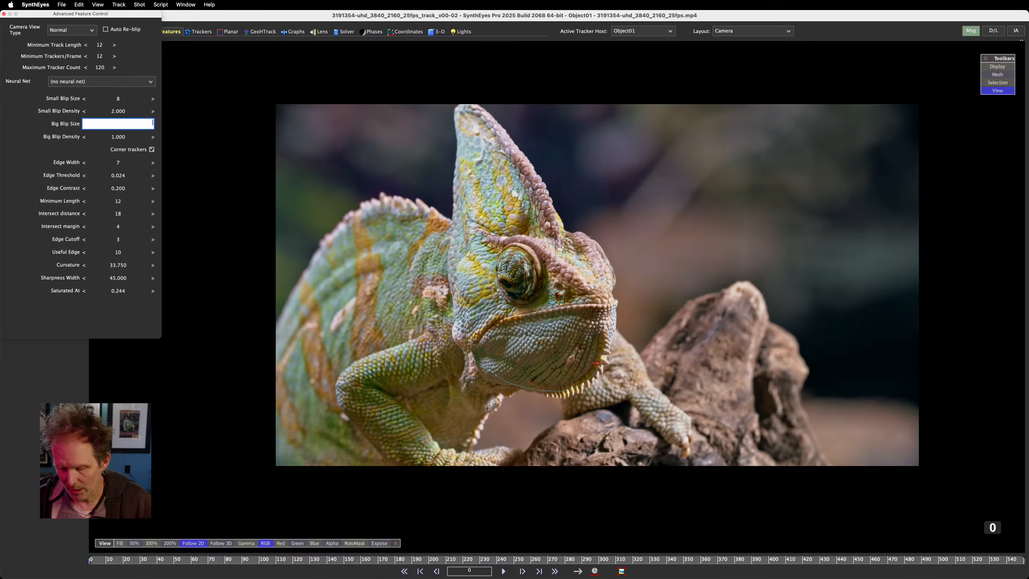
key(Tab)
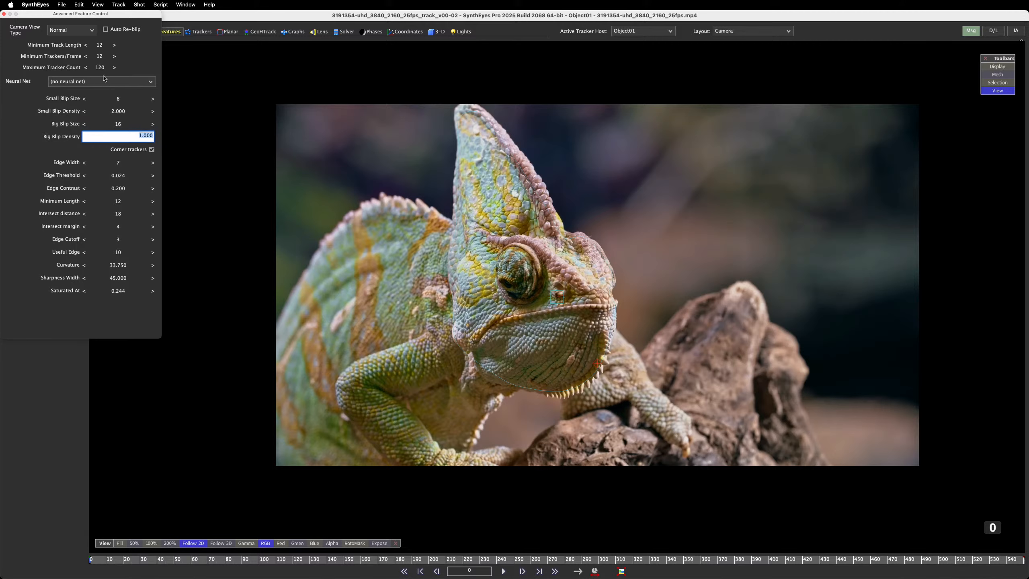
click(38, 127)
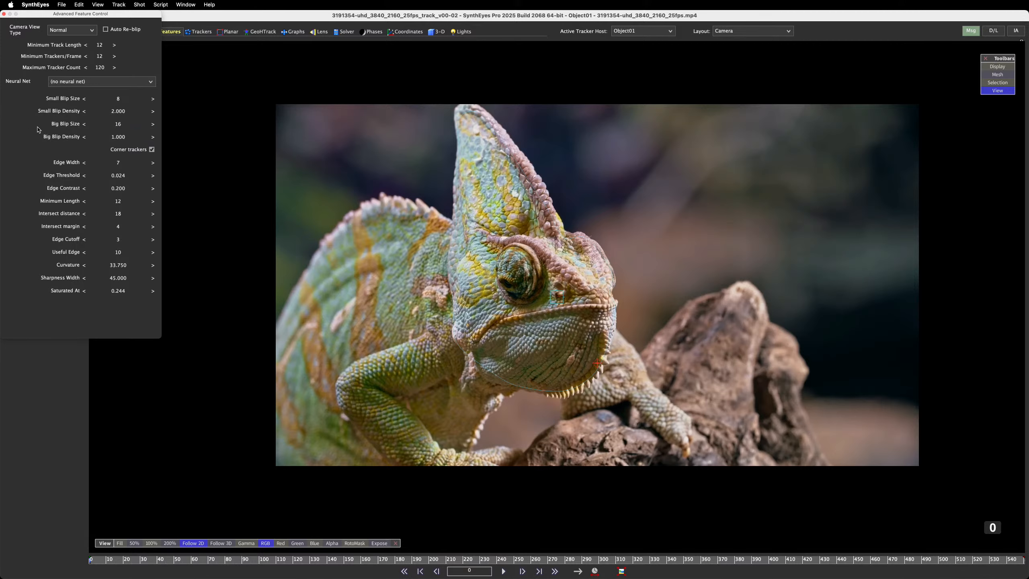
Enable Auto Re-blip, move the advanced feature settings off the feature controls, and blip all frames
click(105, 29)
click(84, 99)
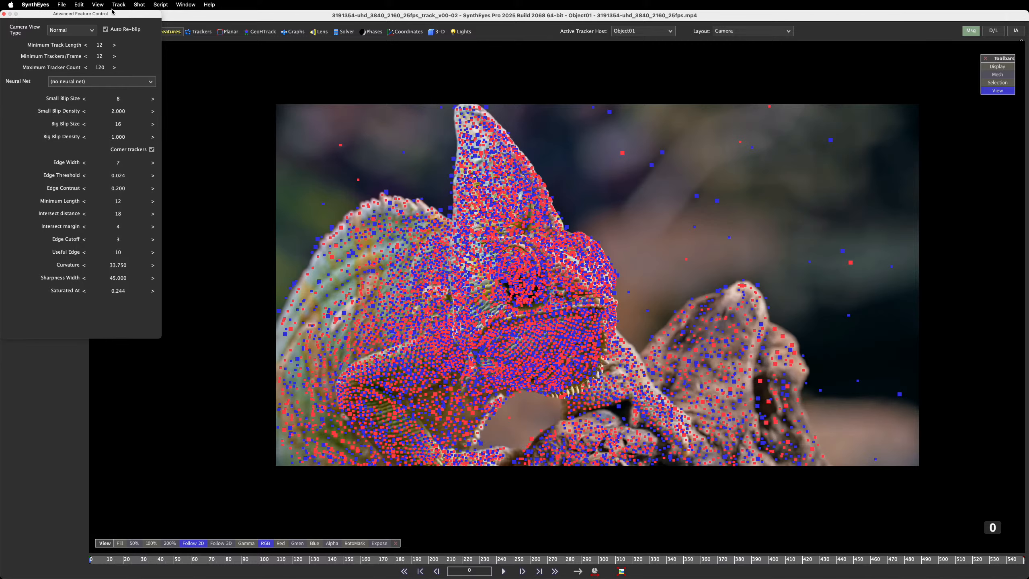
drag(112, 11, 214, 109)
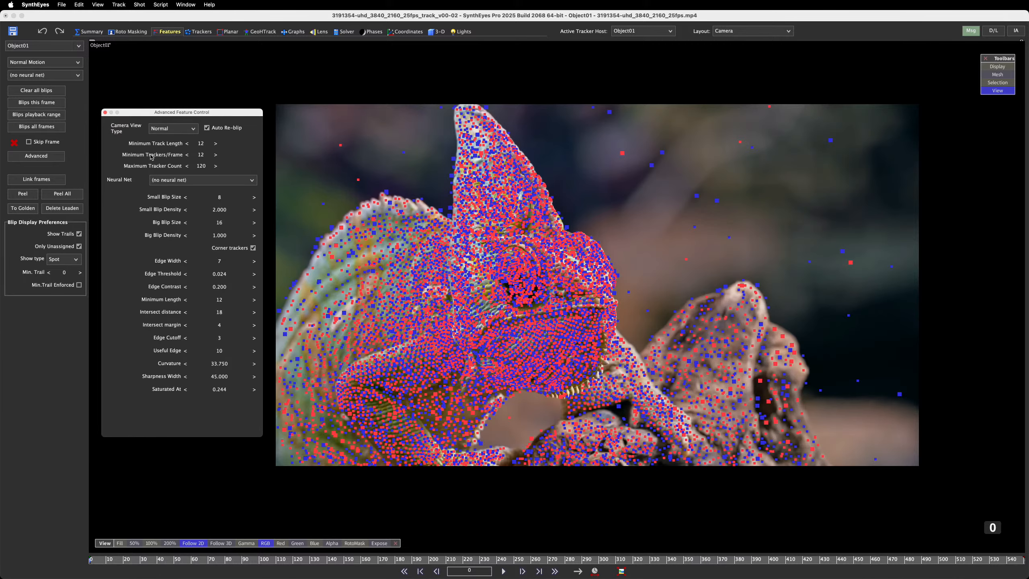
click(37, 128)
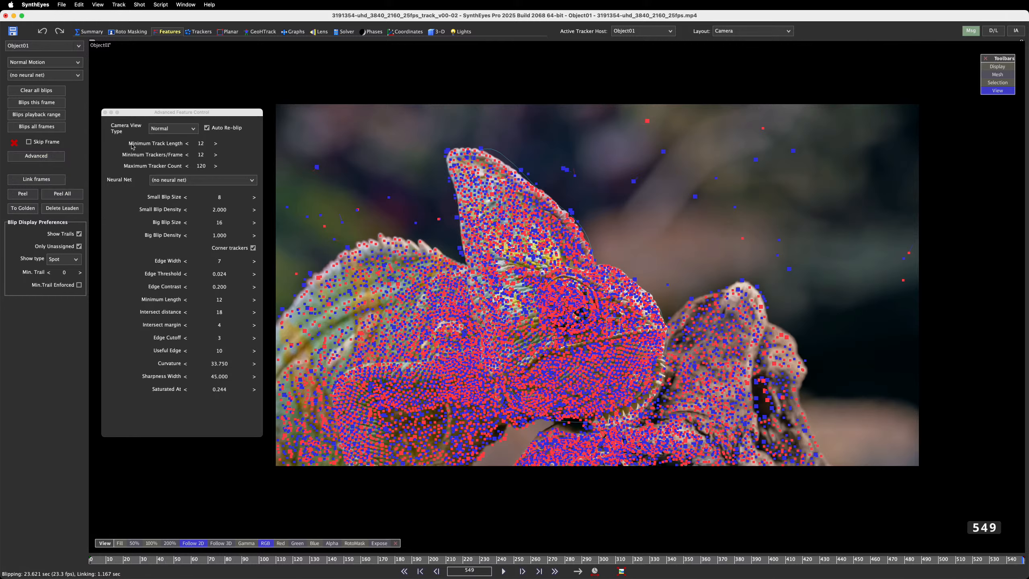
Peel all trackers for Object01 with the current maximum tracker count, and clear all blips
click(71, 194)
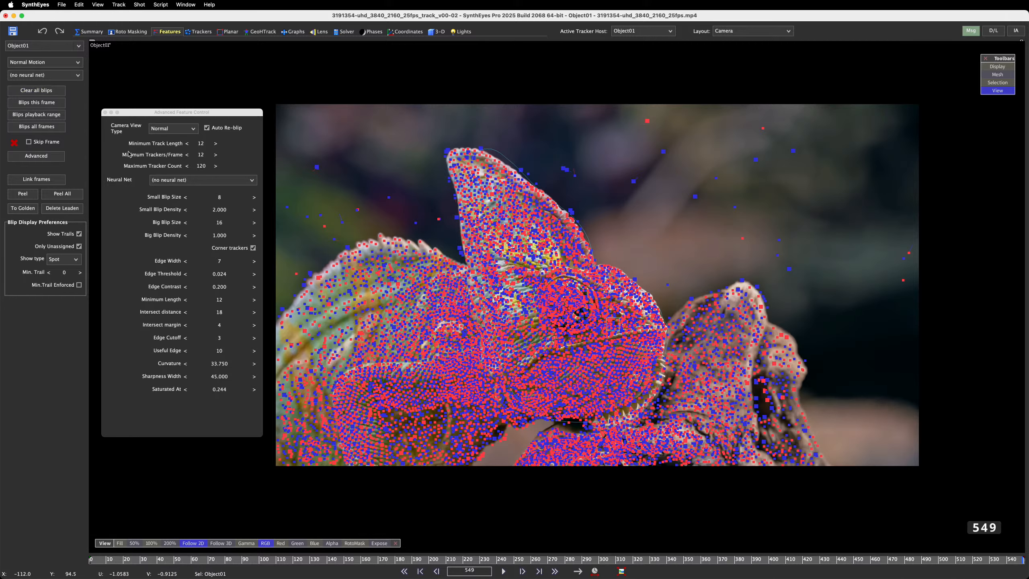
click(199, 166)
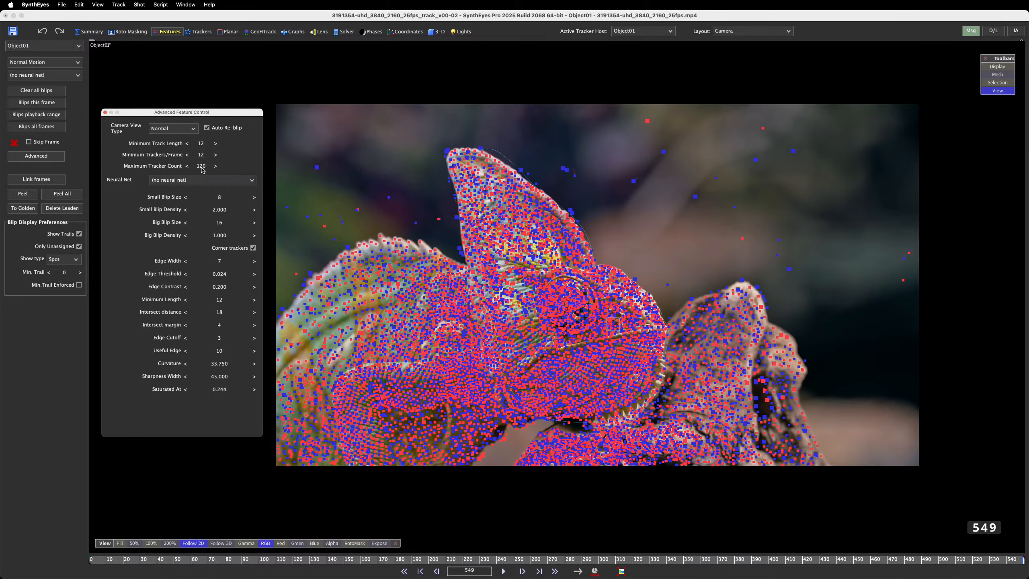
click(202, 167)
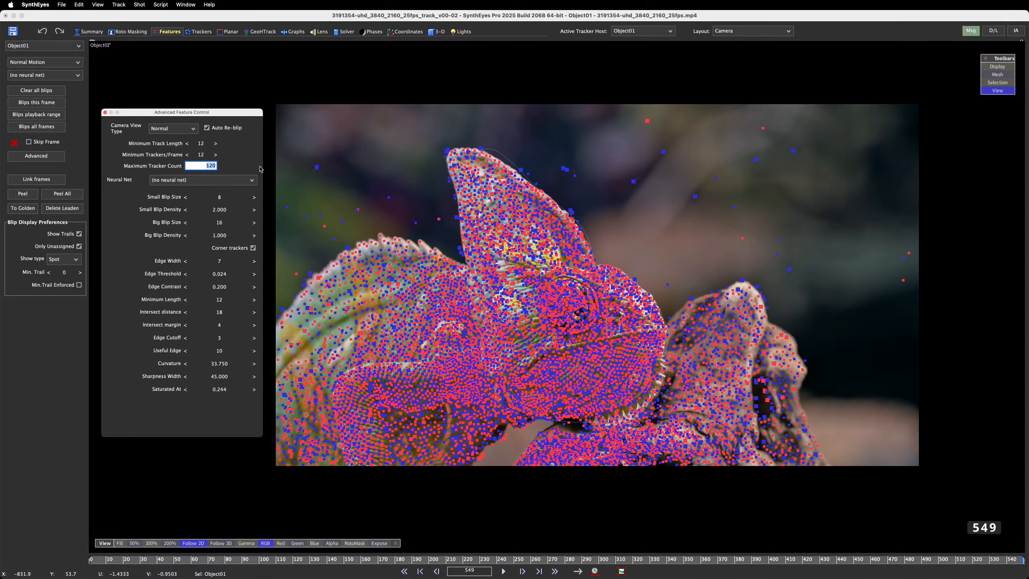
click(52, 177)
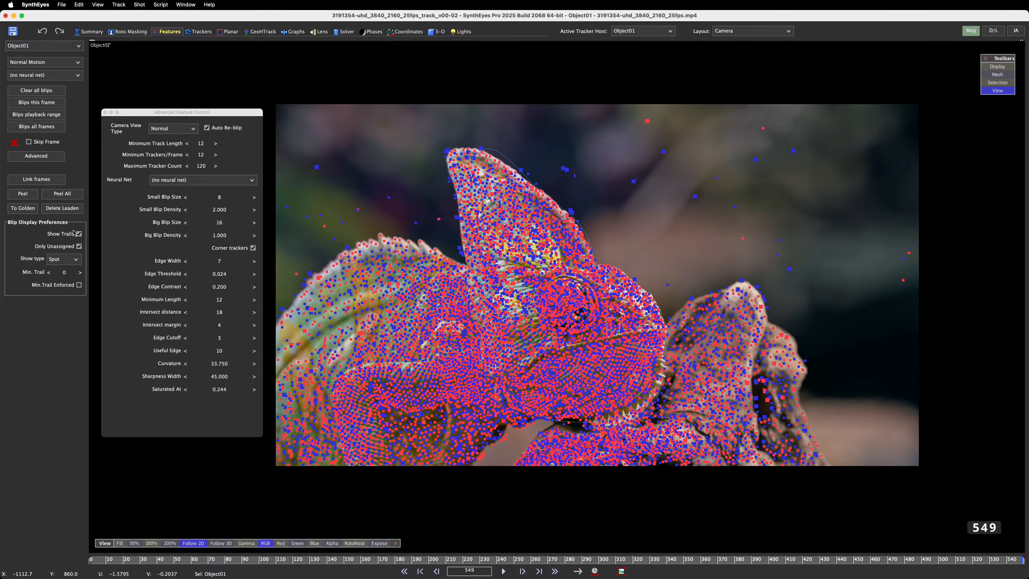
click(68, 195)
click(36, 90)
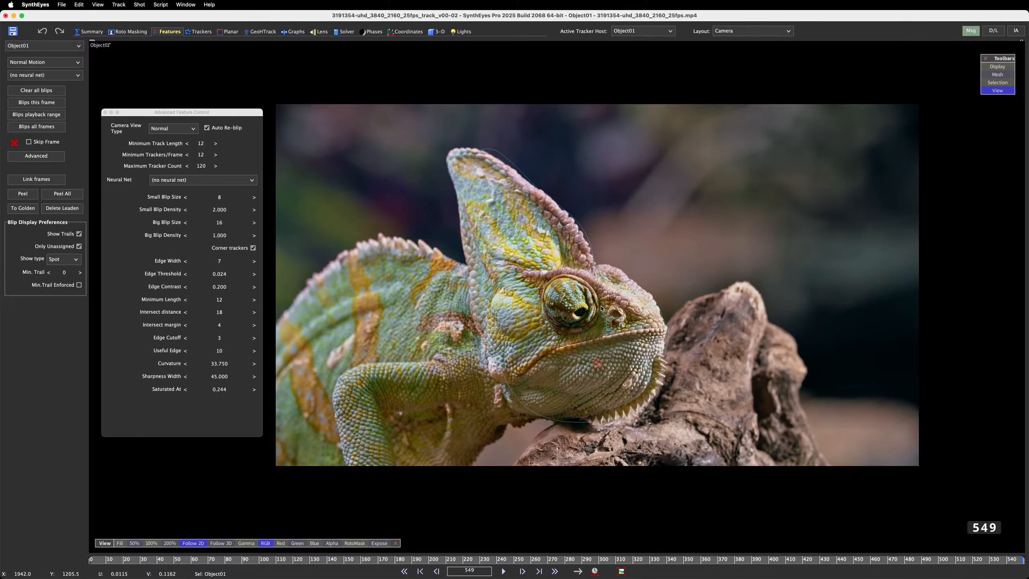
Open the camera view's display options and hide the shot image, leaving the splines and trackers shown
click(1004, 67)
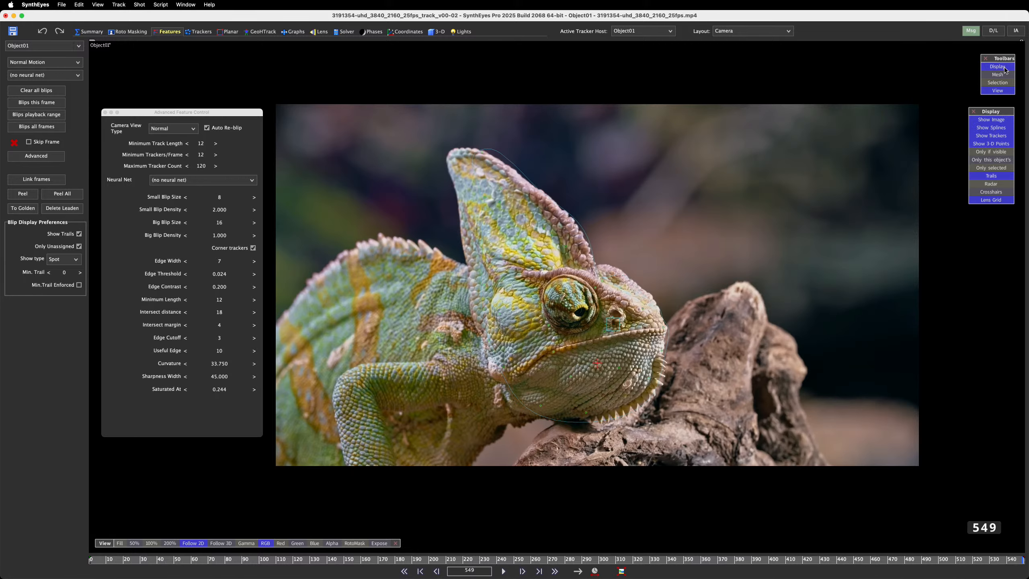
click(999, 118)
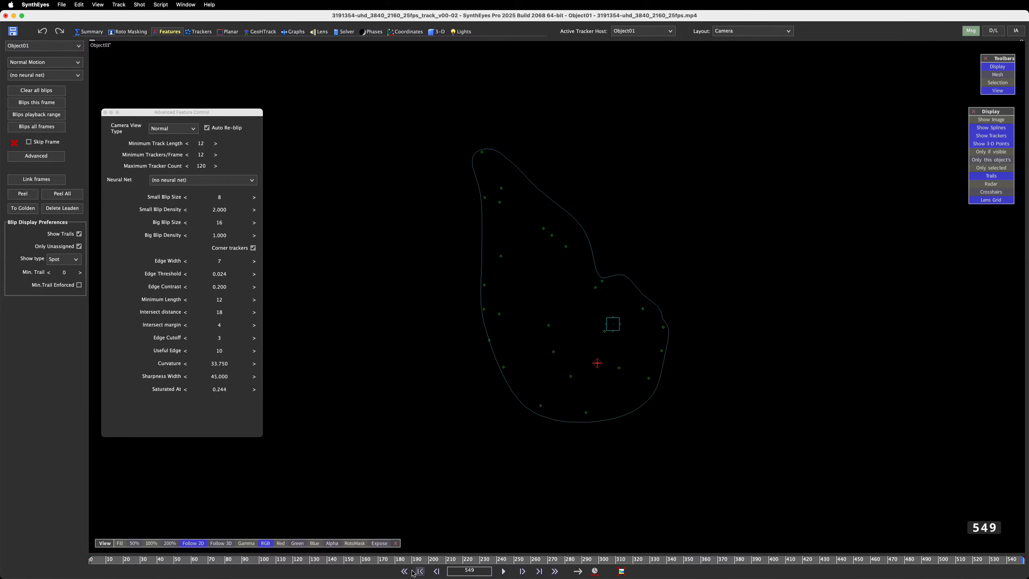
Undo the blip clearing, set the maximum tracker count to 540 and the small and big blip sizes to 12 and 20, and re-blip all frames
drag(129, 563, 388, 552)
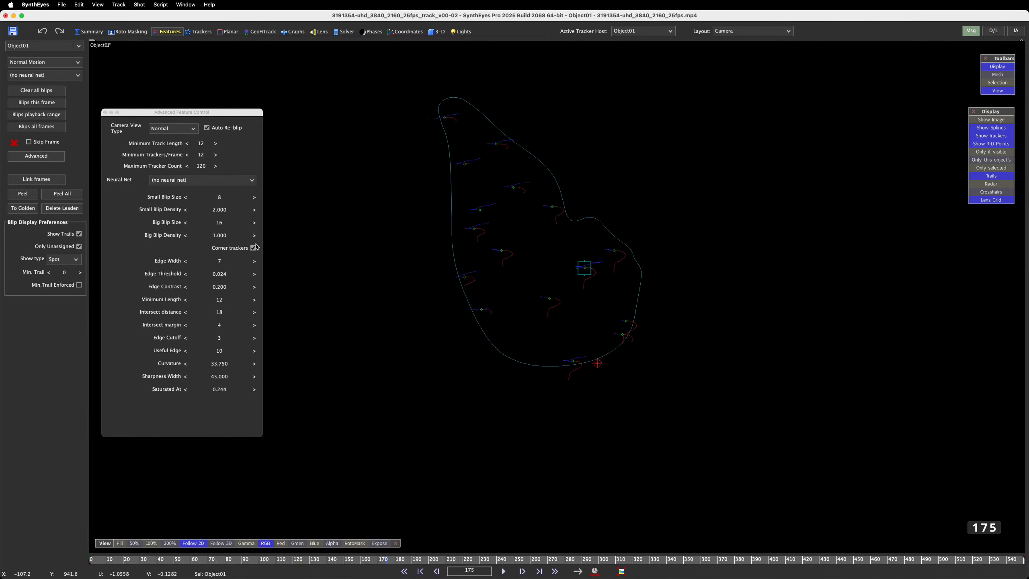
key(super+z)
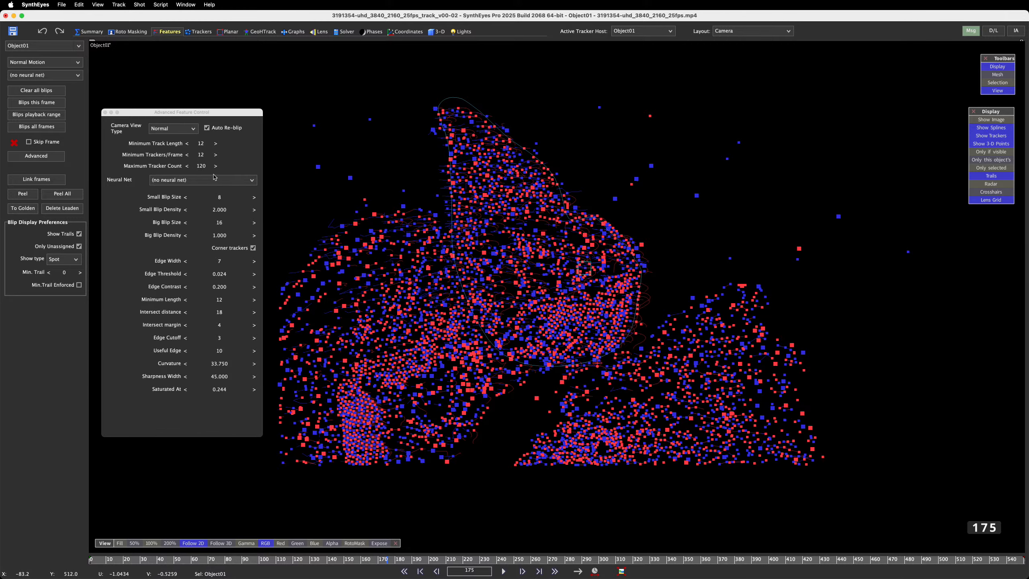
double_click(202, 166)
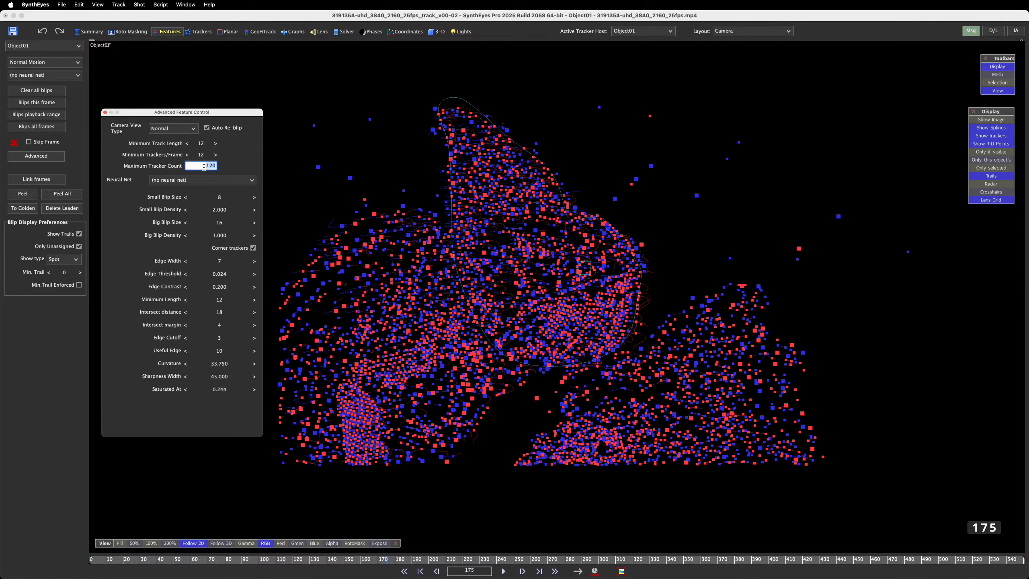
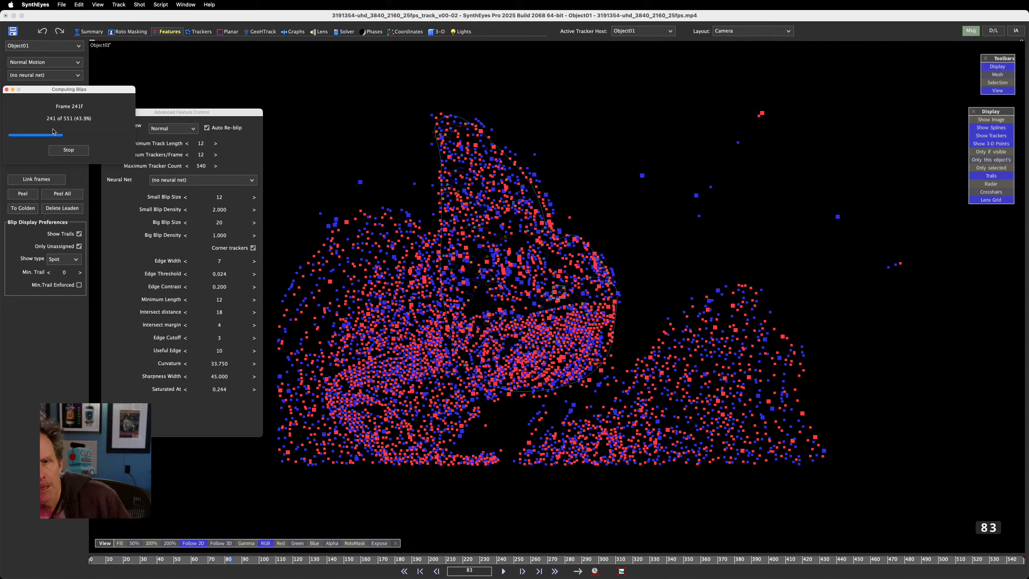
click(145, 106)
mouse_move(557, 578)
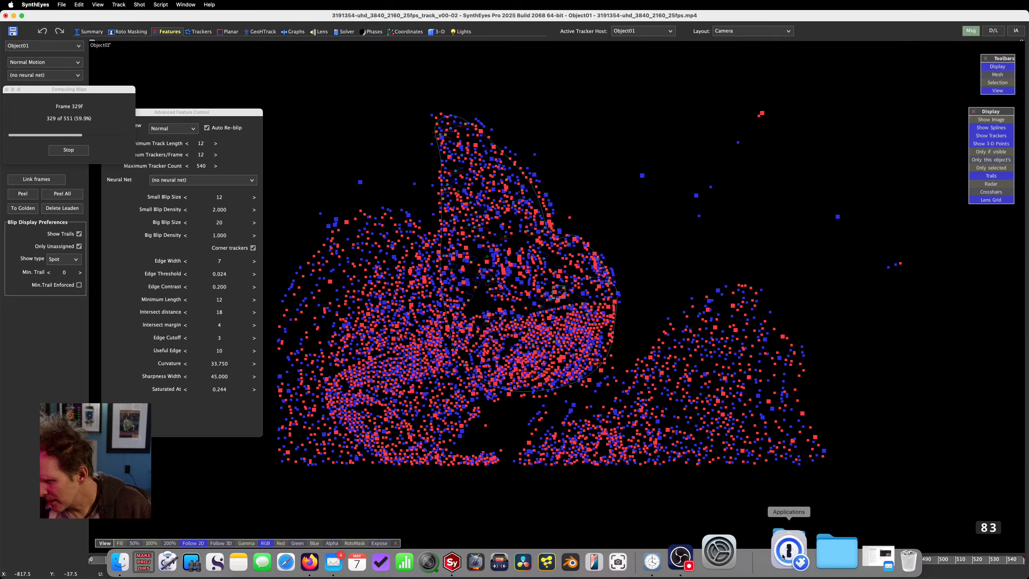
click(786, 554)
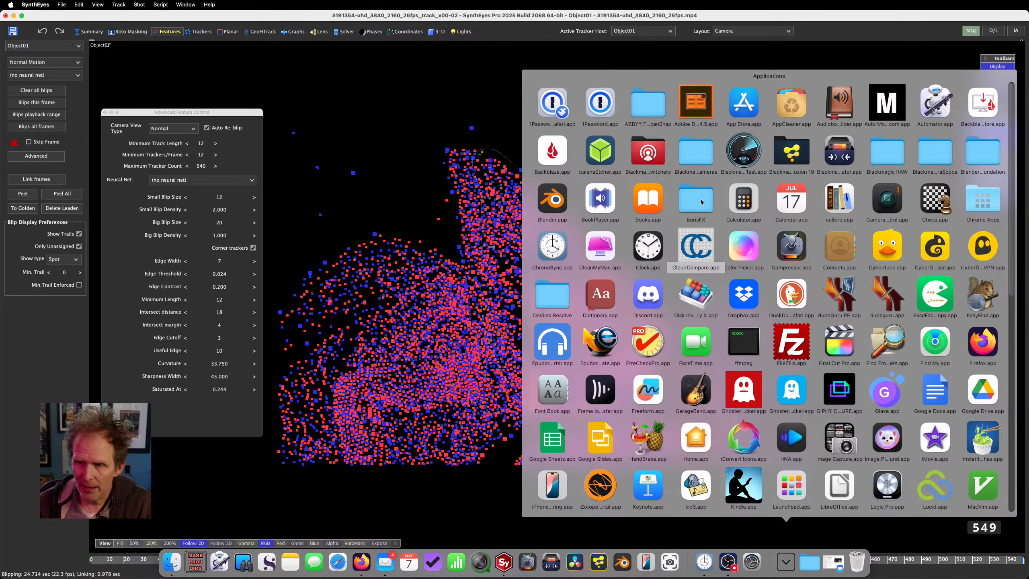
click(269, 17)
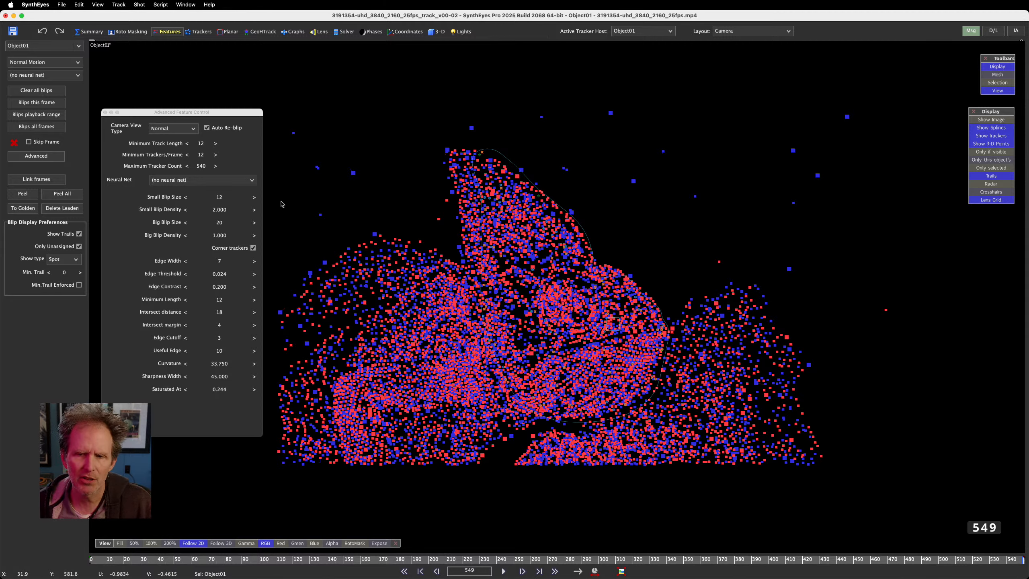
Peel all trackers for Object01 with the higher tracker count, clear all blips, and check the trackers inside the head spline
click(63, 194)
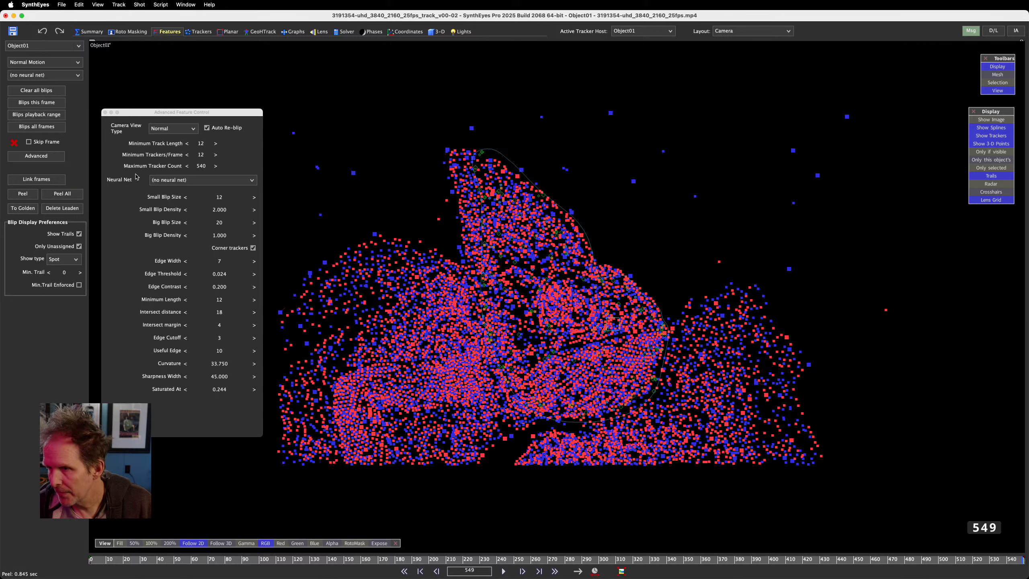
click(36, 90)
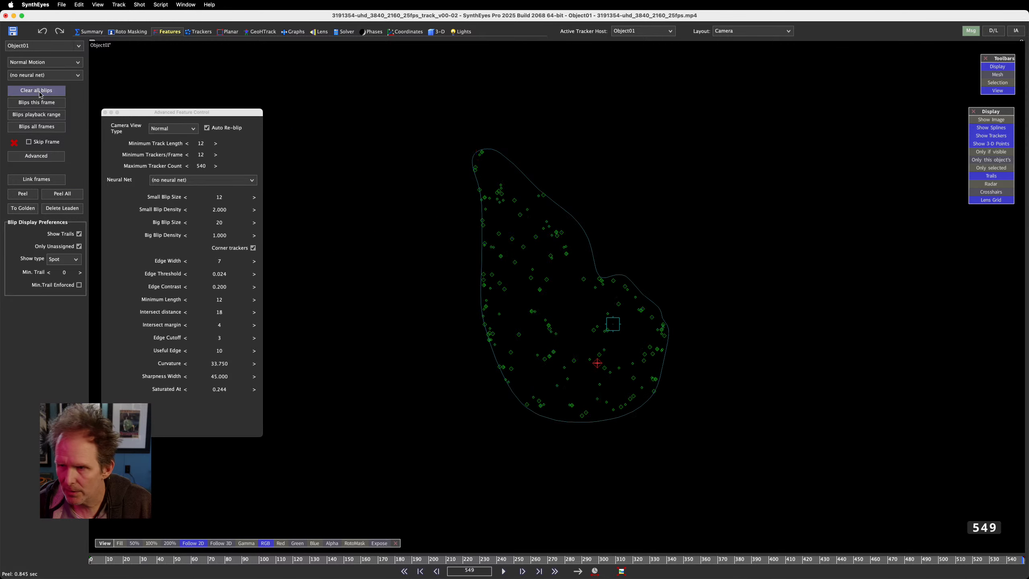
scroll(473, 196, up, 5)
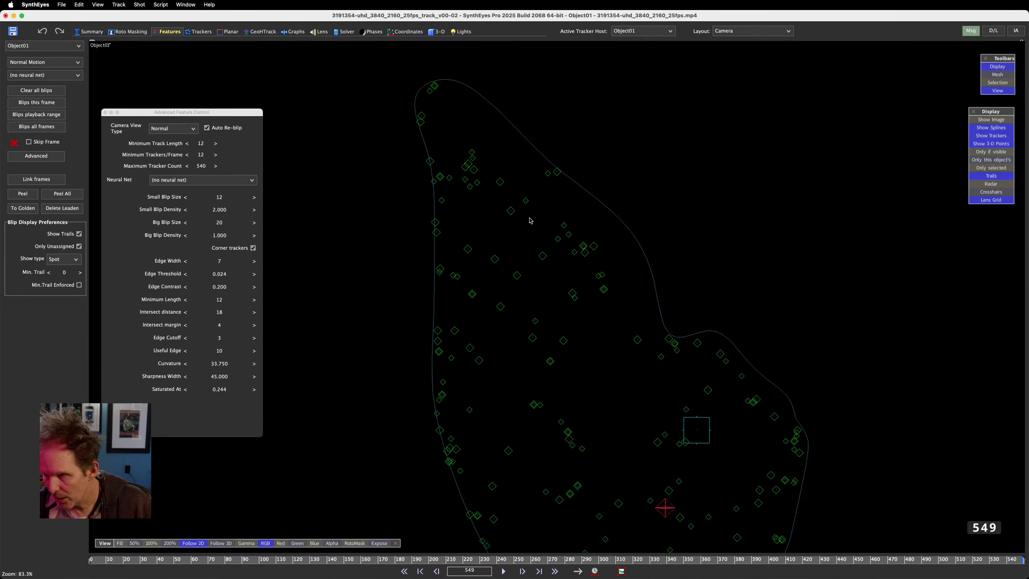
scroll(447, 164, down, 6)
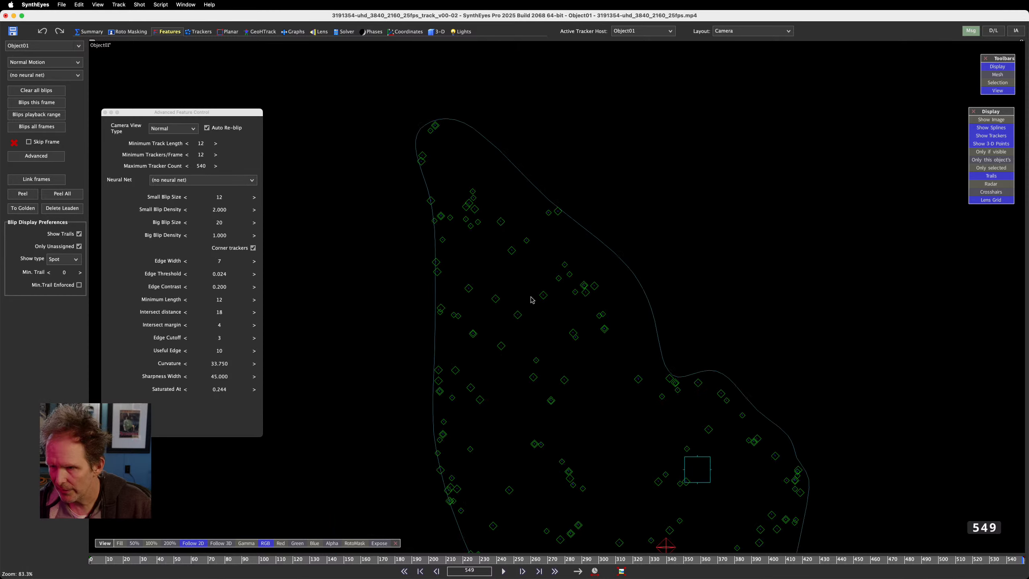
drag(114, 556, 50, 577)
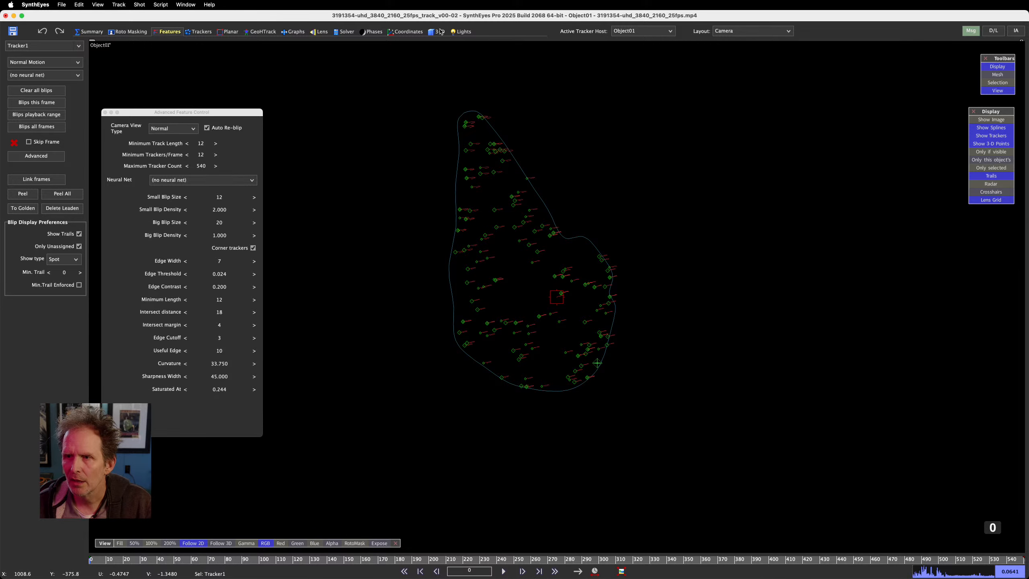
Show the shot image in the camera view again and run the automatic solve for Object01
click(1001, 121)
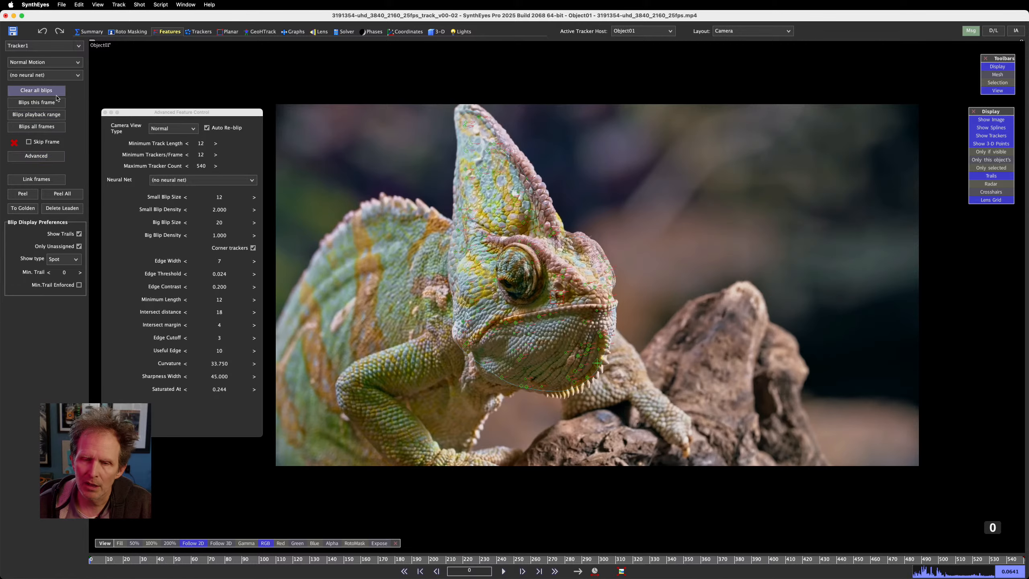
click(349, 32)
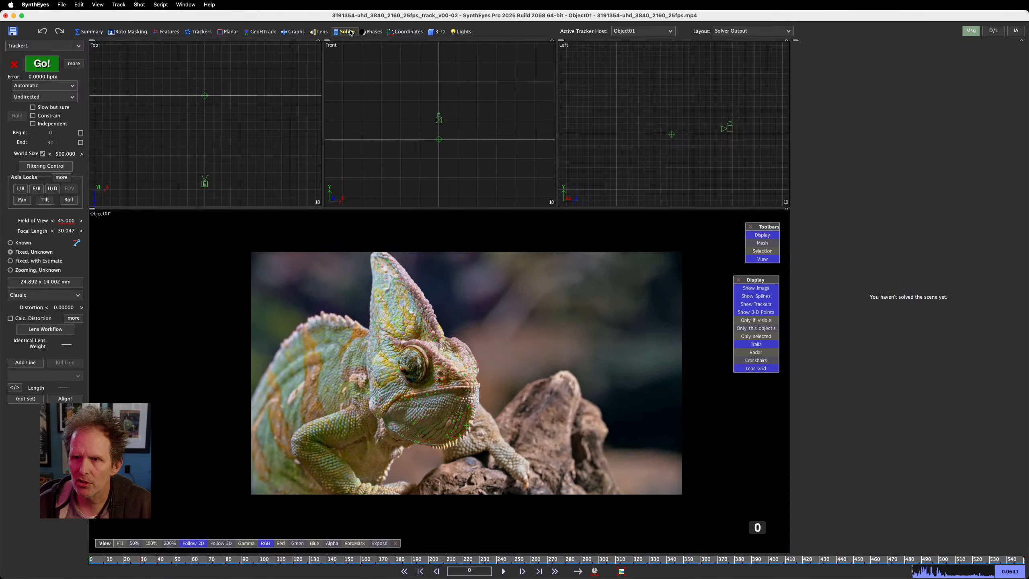
click(42, 64)
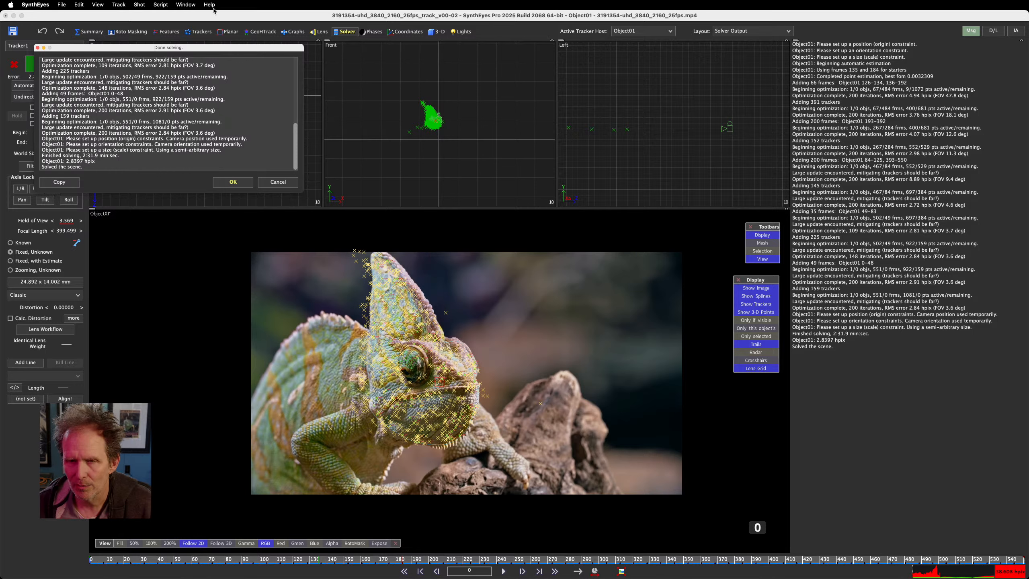
click(249, 186)
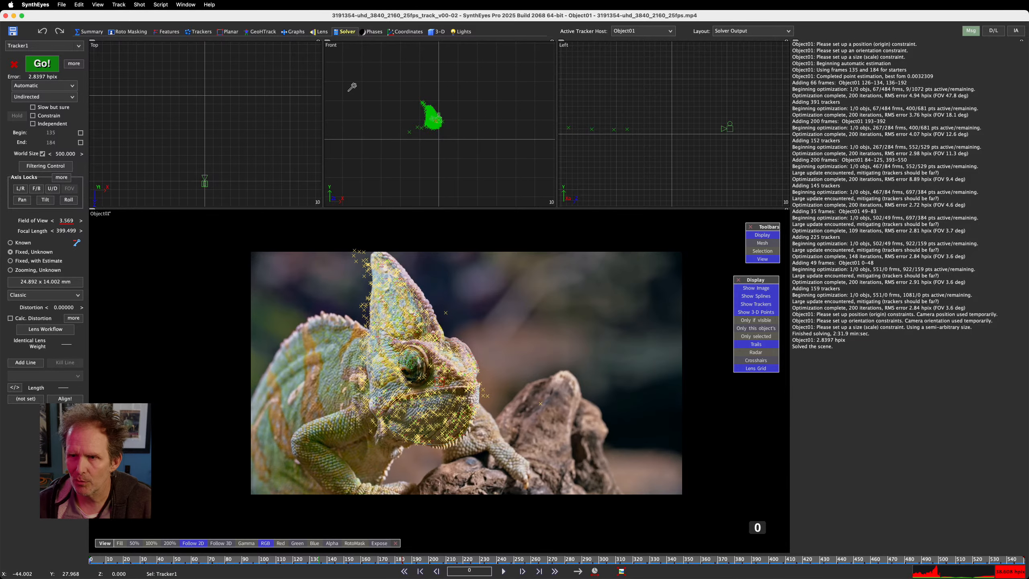
click(440, 31)
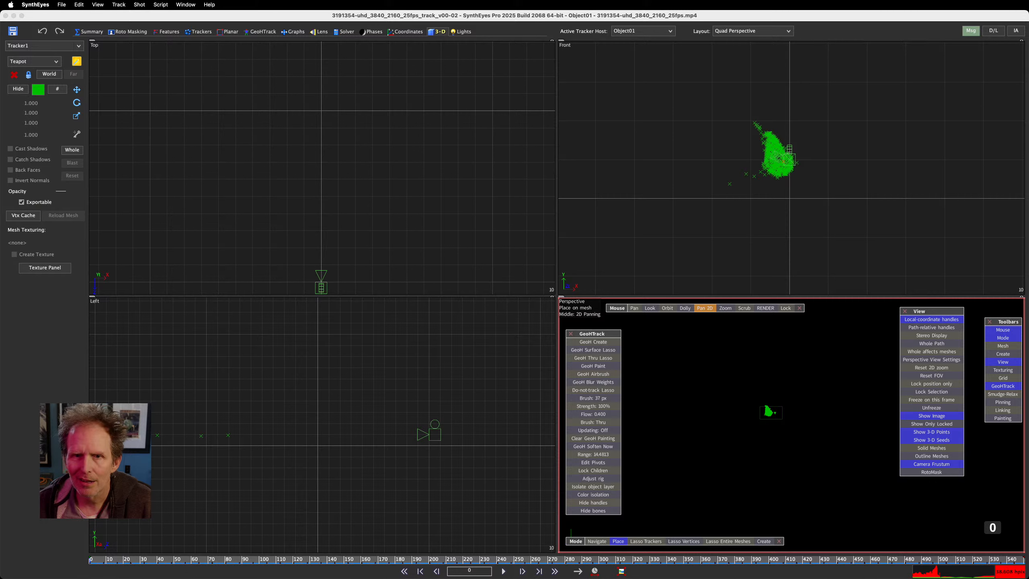
click(76, 62)
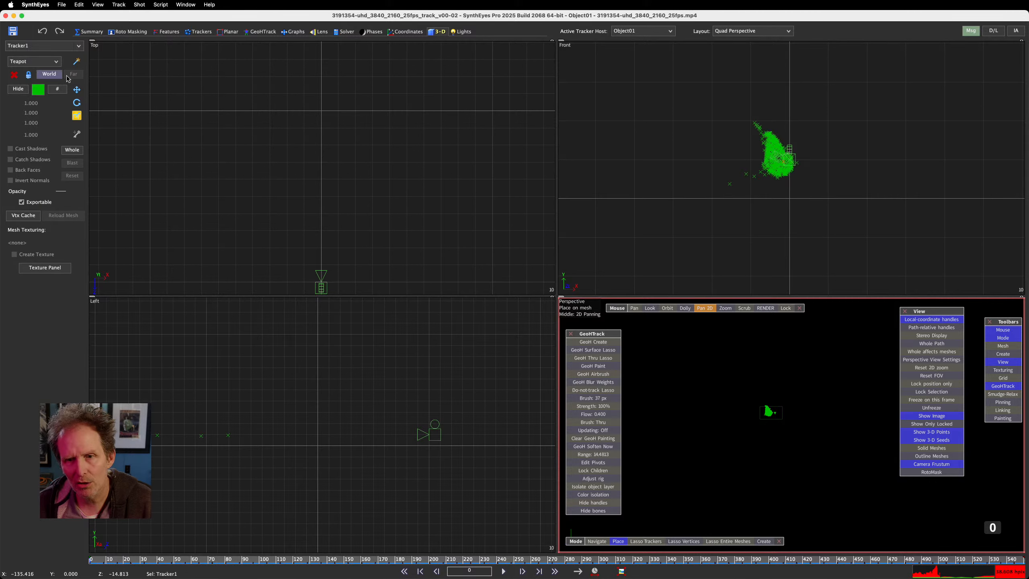
click(76, 60)
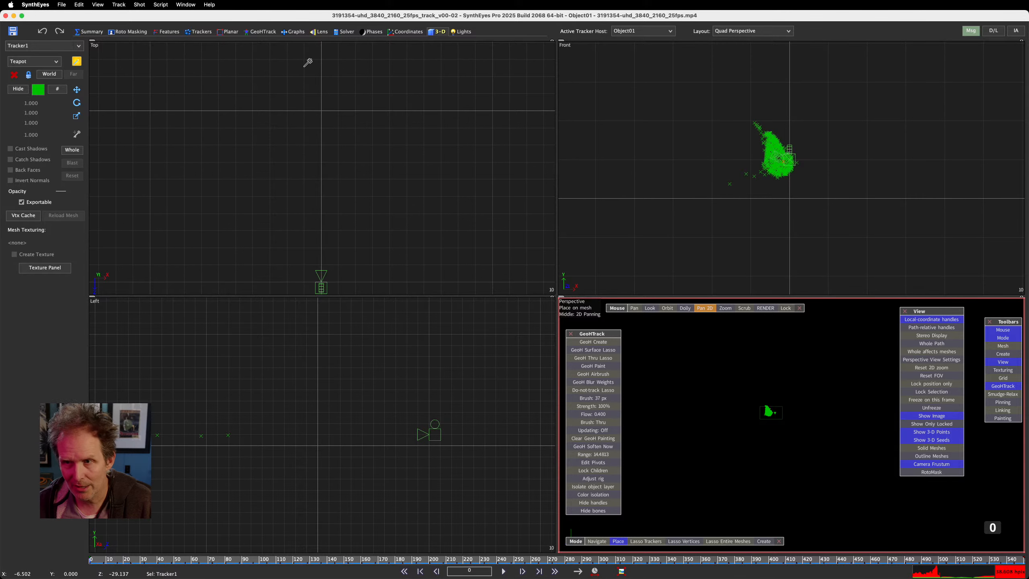
click(207, 32)
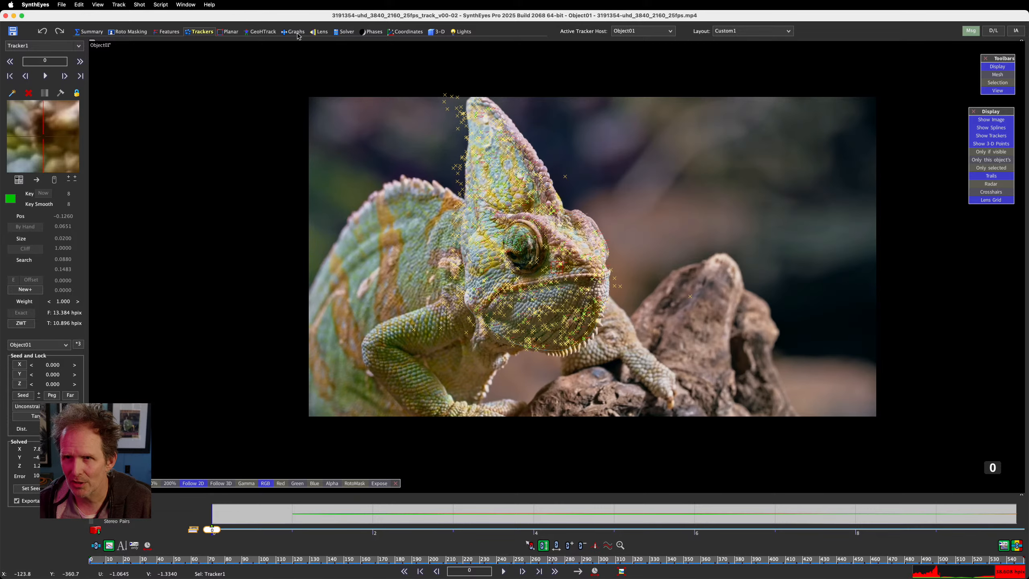
click(169, 32)
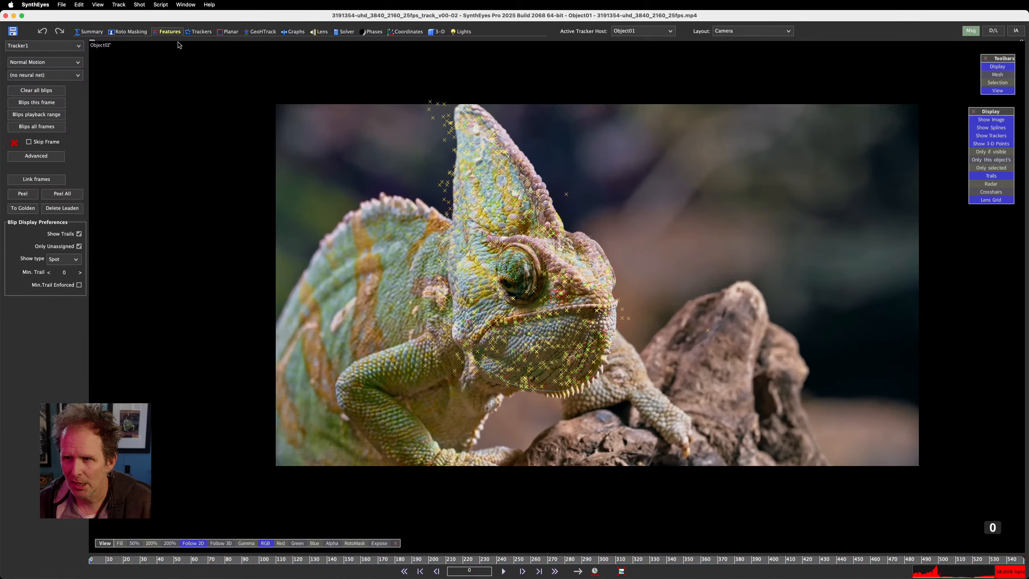
click(346, 32)
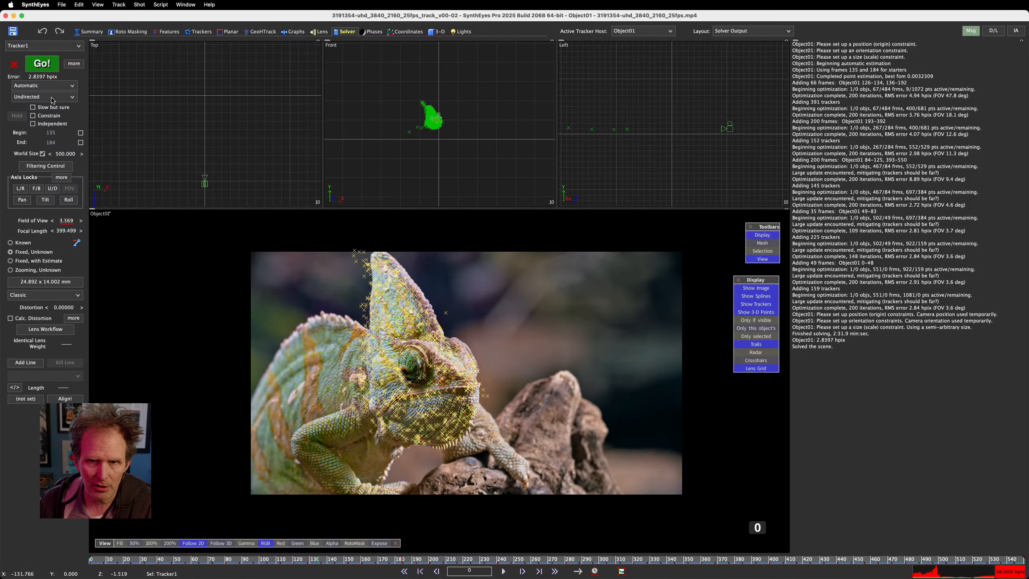
click(441, 33)
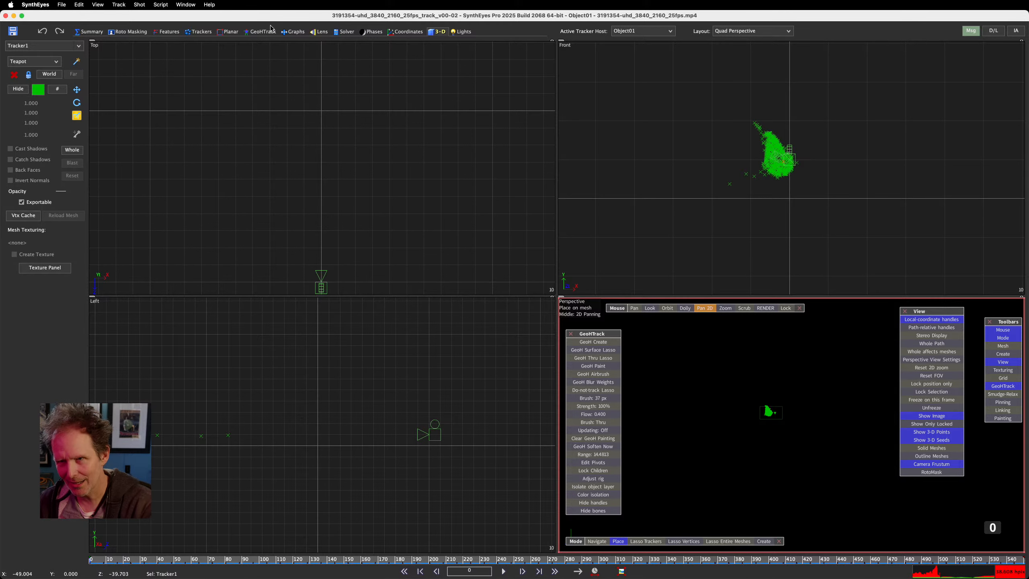
click(346, 32)
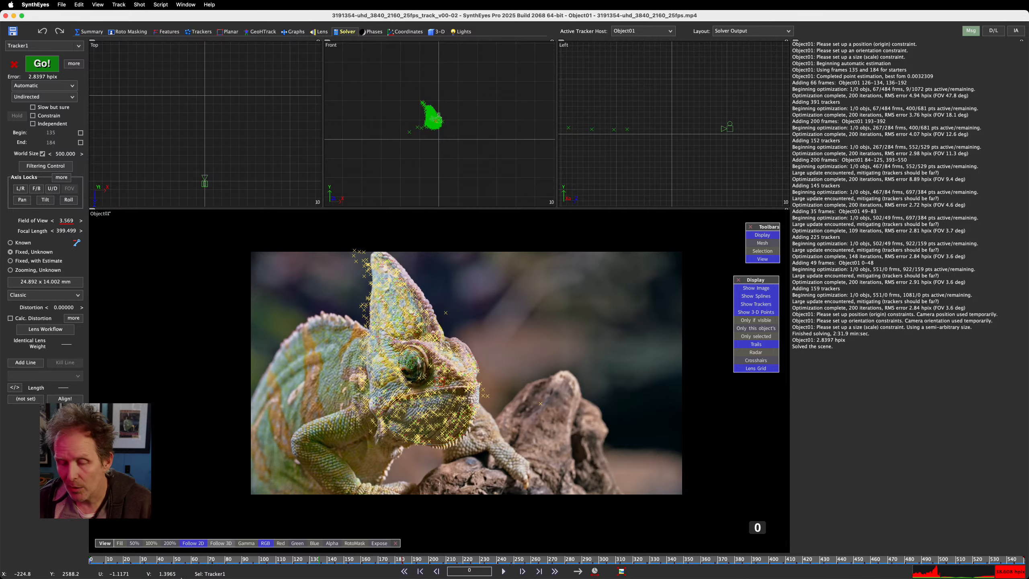
Examine the solved tracker points on the lizard's head around frame 155 and their depth spread in the Left view
drag(162, 566, 359, 565)
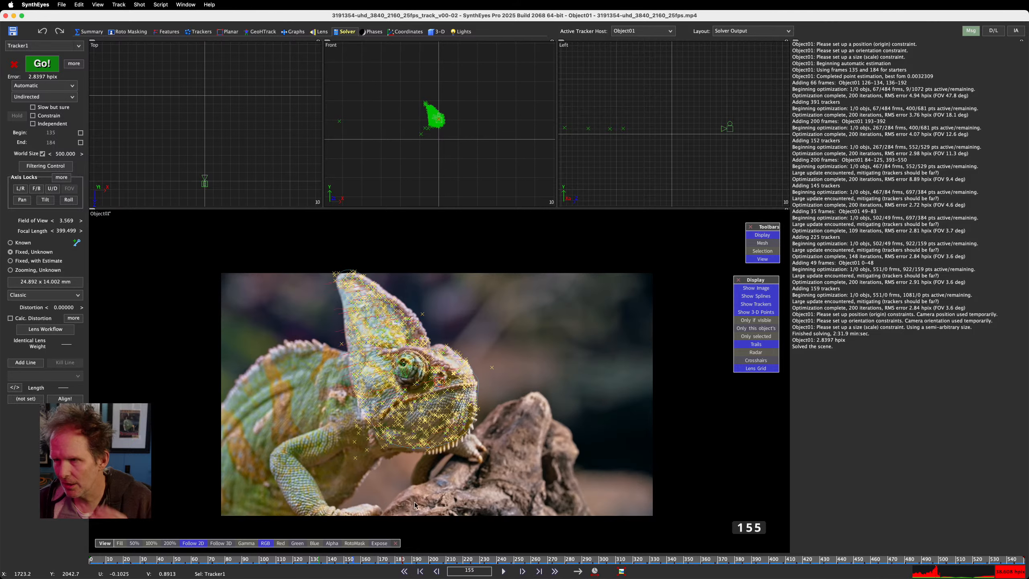
scroll(663, 146, down, 5)
scroll(641, 145, up, 3)
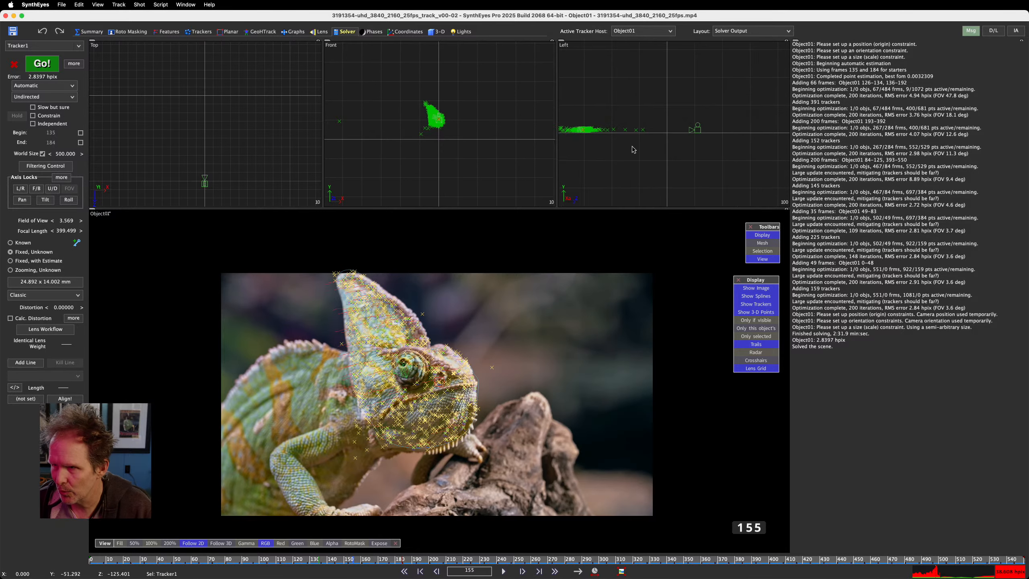
scroll(634, 149, up, 3)
middle_drag(612, 128, 694, 122)
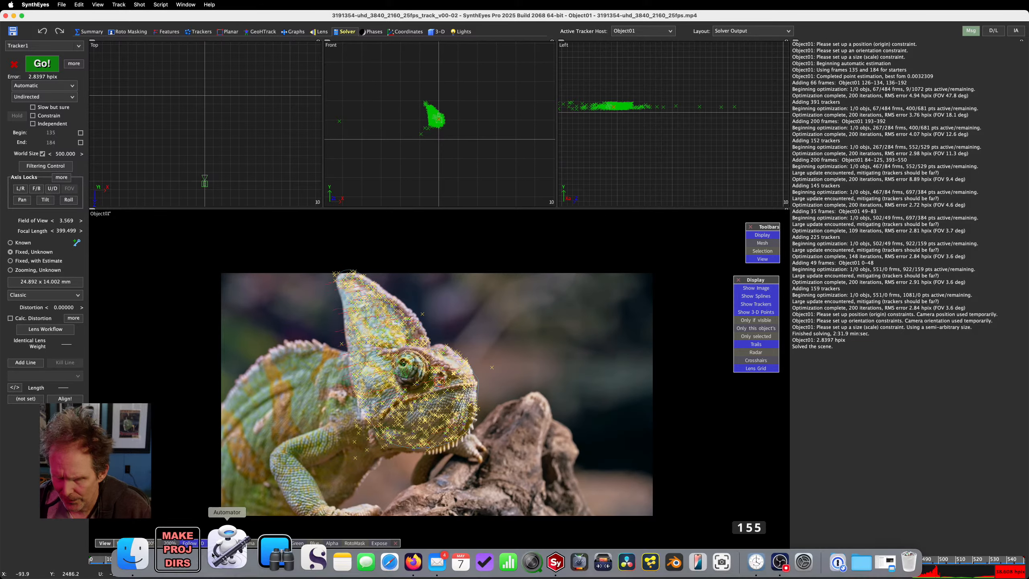
At frame 167, delete the stray outlier trackers lying outside the head's point cluster in the Front view
drag(317, 560, 373, 559)
click(493, 100)
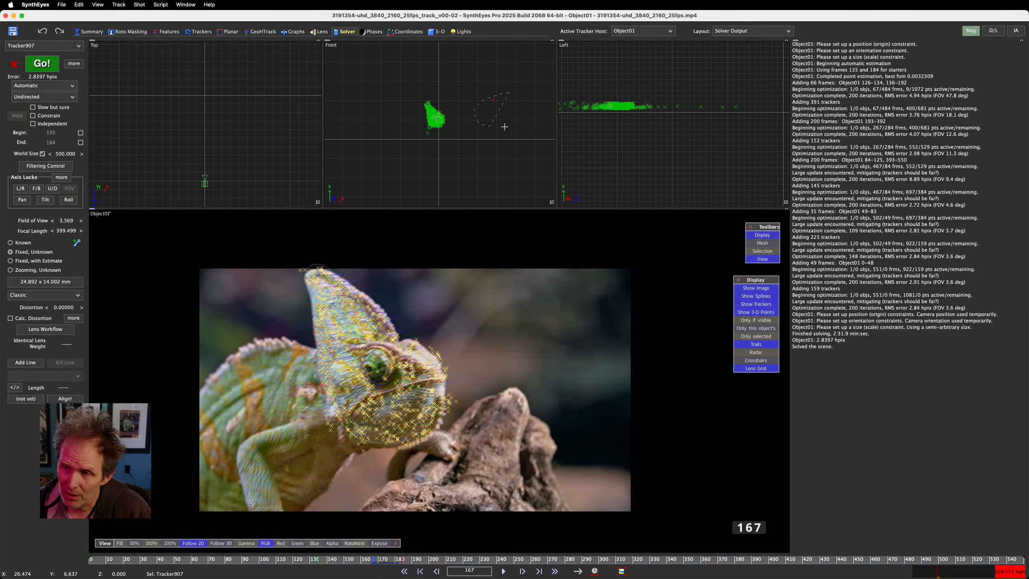
key(Delete)
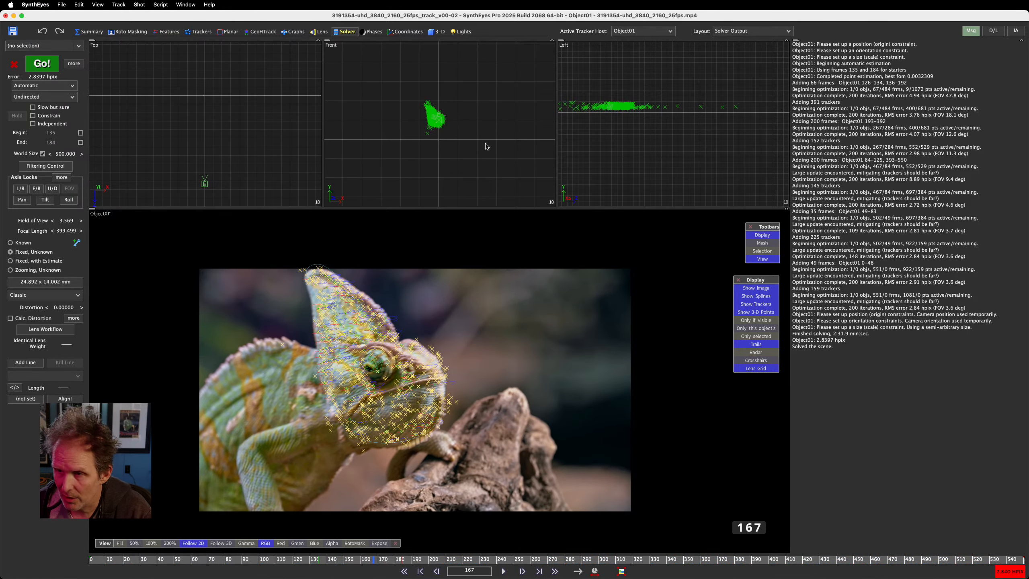
click(427, 133)
key(Delete)
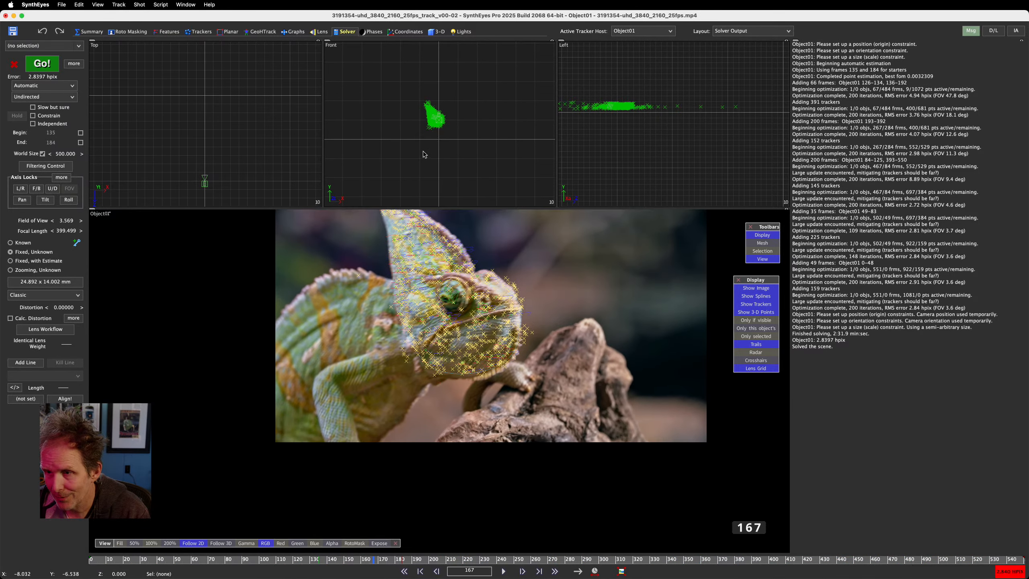
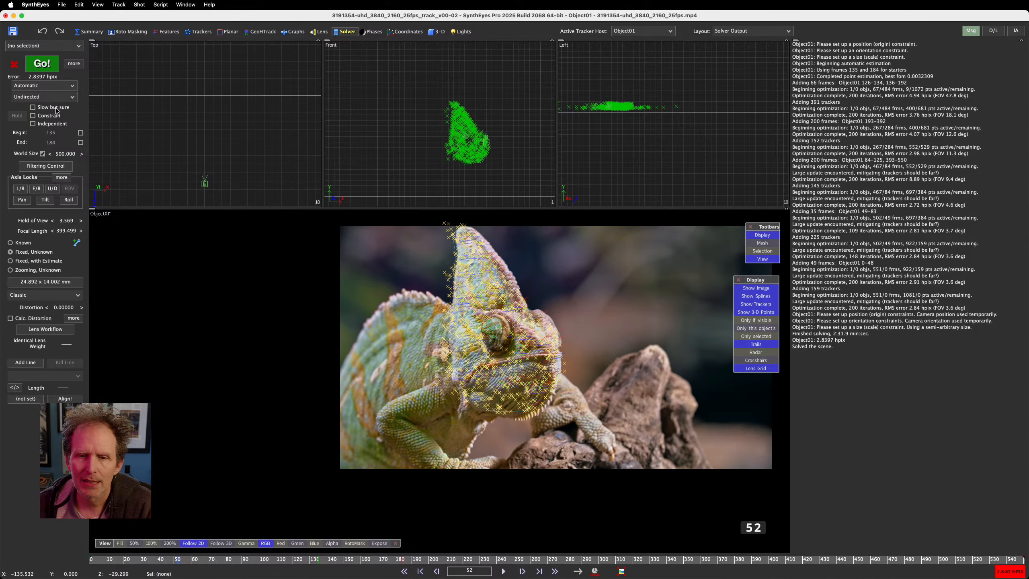
Try to re-solve Object01 with the remaining trackers, and cancel the running solve
click(47, 68)
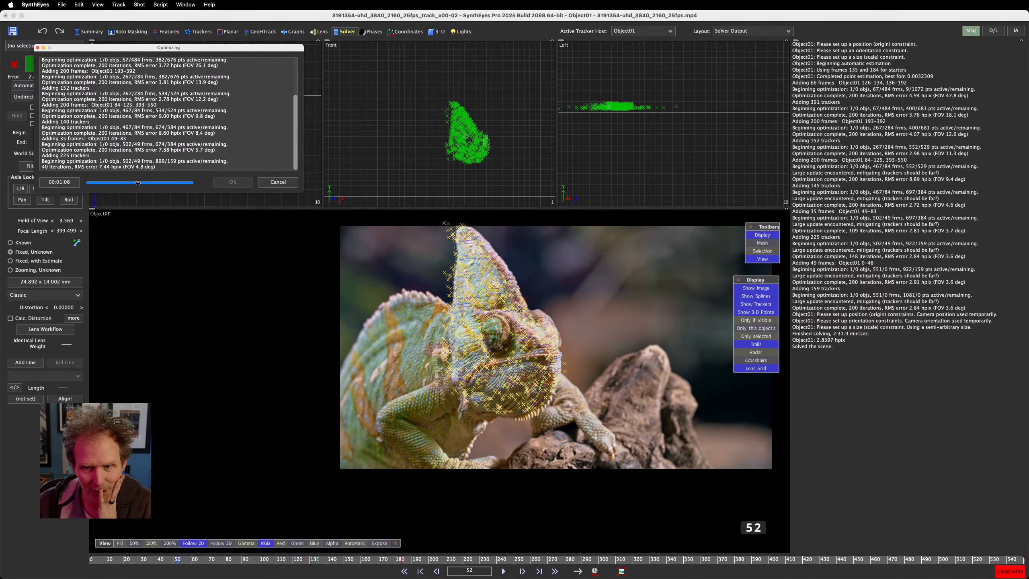
click(278, 181)
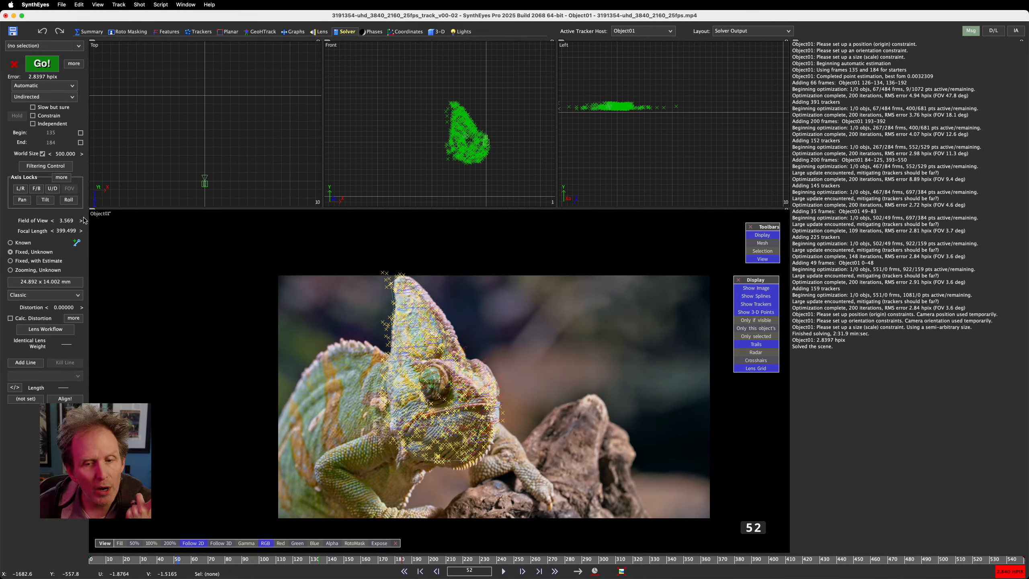
Set the lens to Known without copying the solved FOV history, and set its focal length to 70 mm at frame 0
click(15, 244)
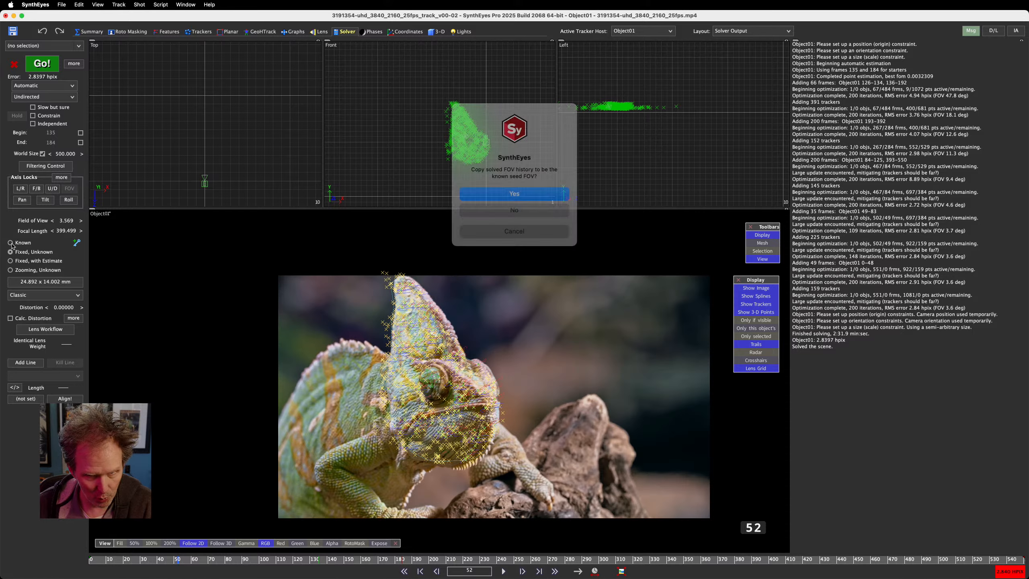
click(517, 205)
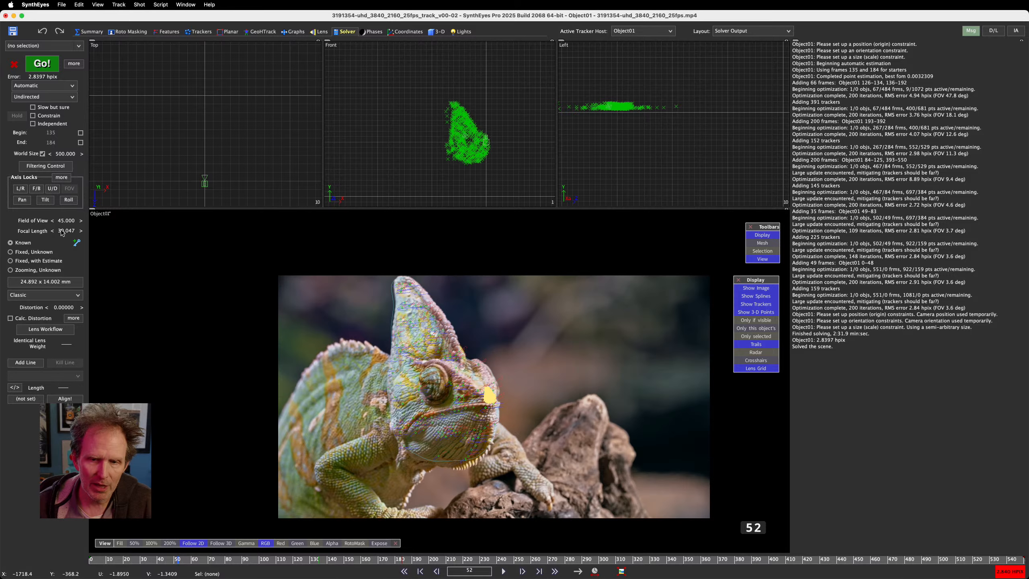
key(Home)
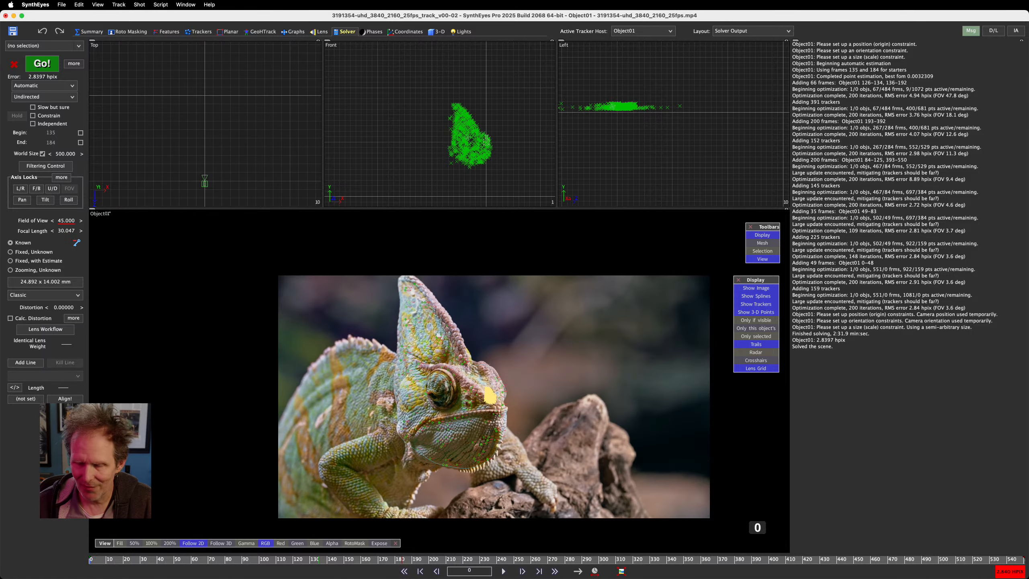
double_click(66, 232)
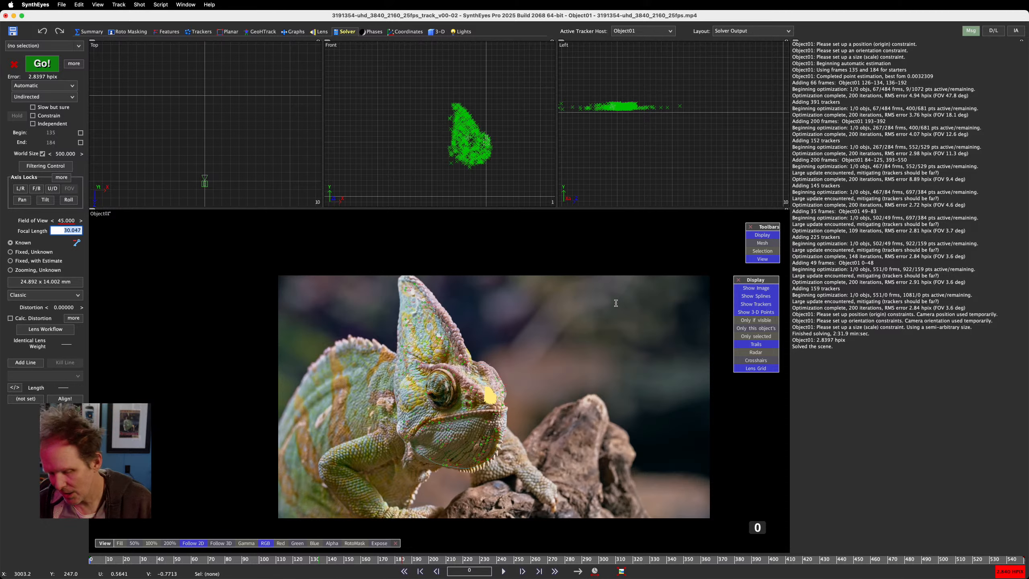
text(70)
key(Return)
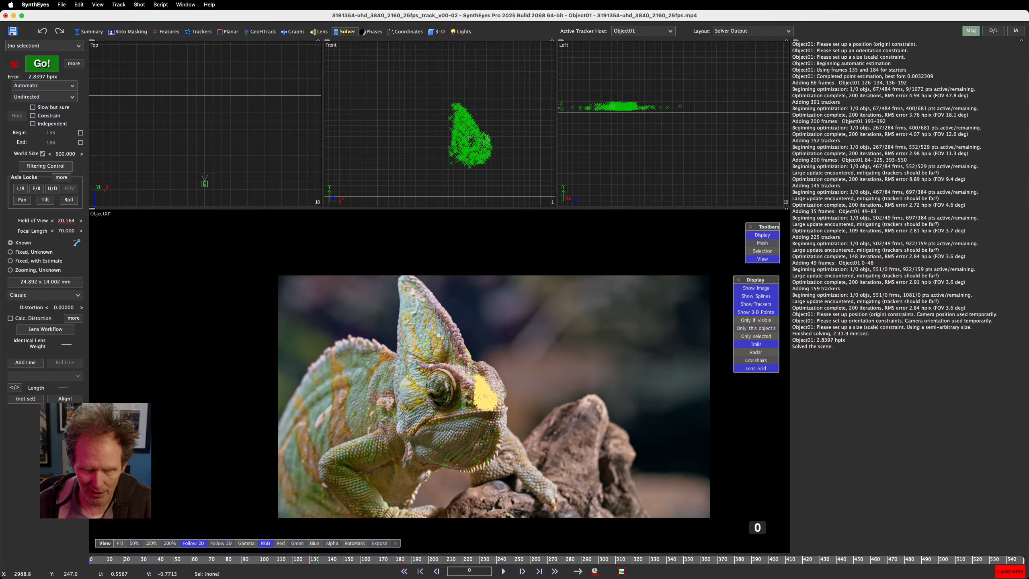
Solve Object01 with the known lens, accept the result, and examine the tracker depth spread in the Left, Front and Top views
click(42, 64)
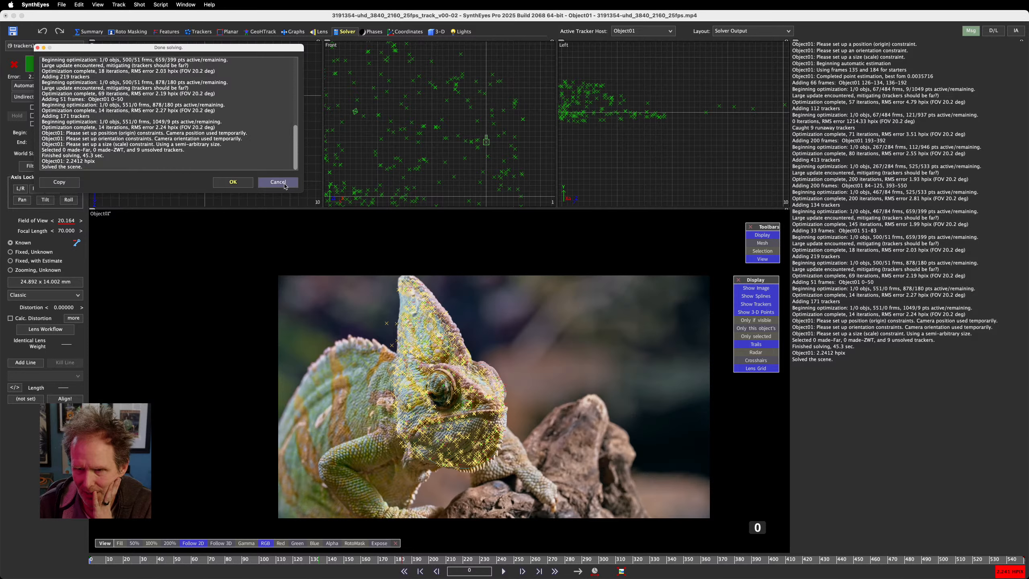
click(234, 182)
scroll(621, 109, down, 5)
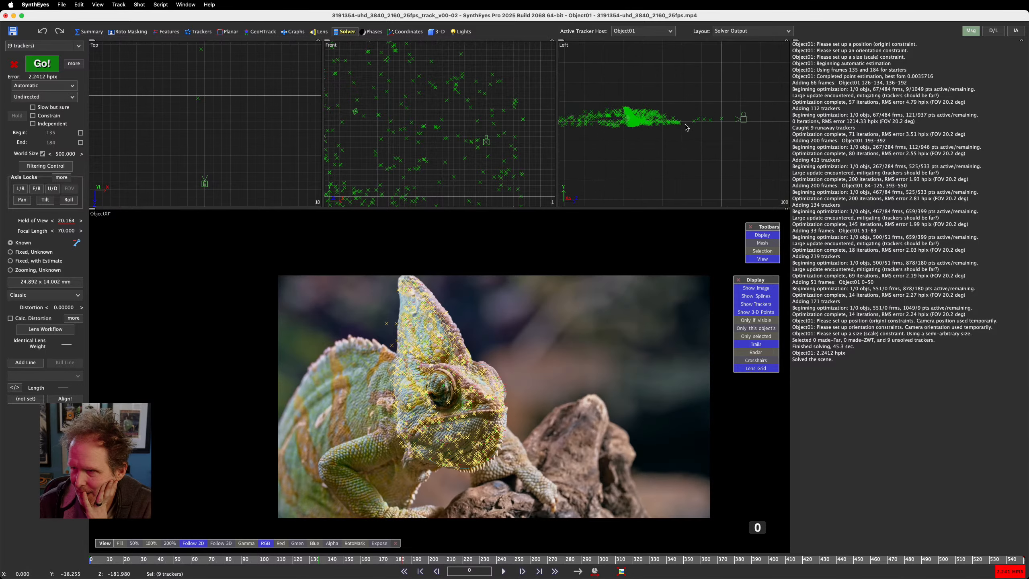
scroll(664, 125, up, 5)
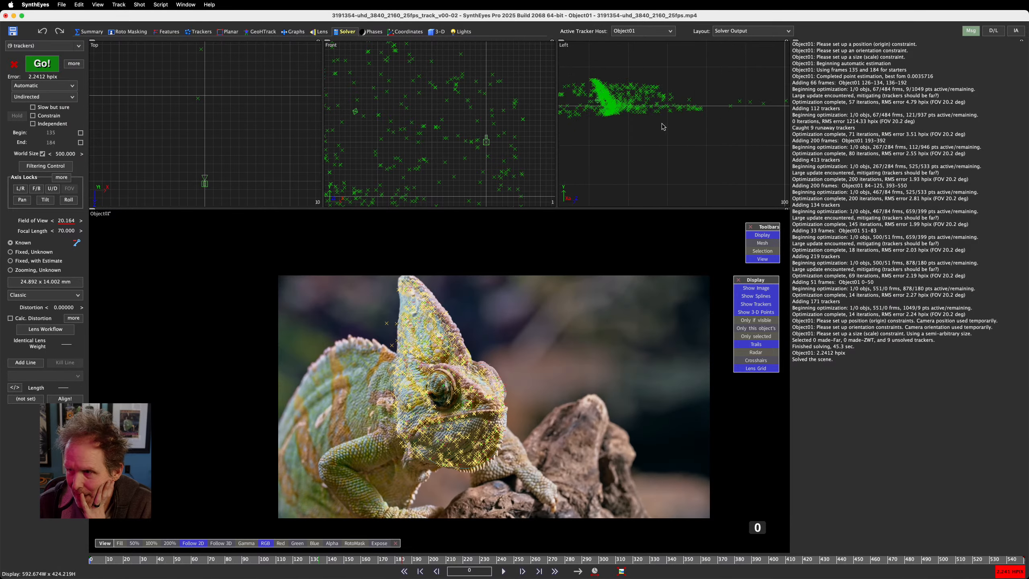
middle_drag(572, 93, 616, 134)
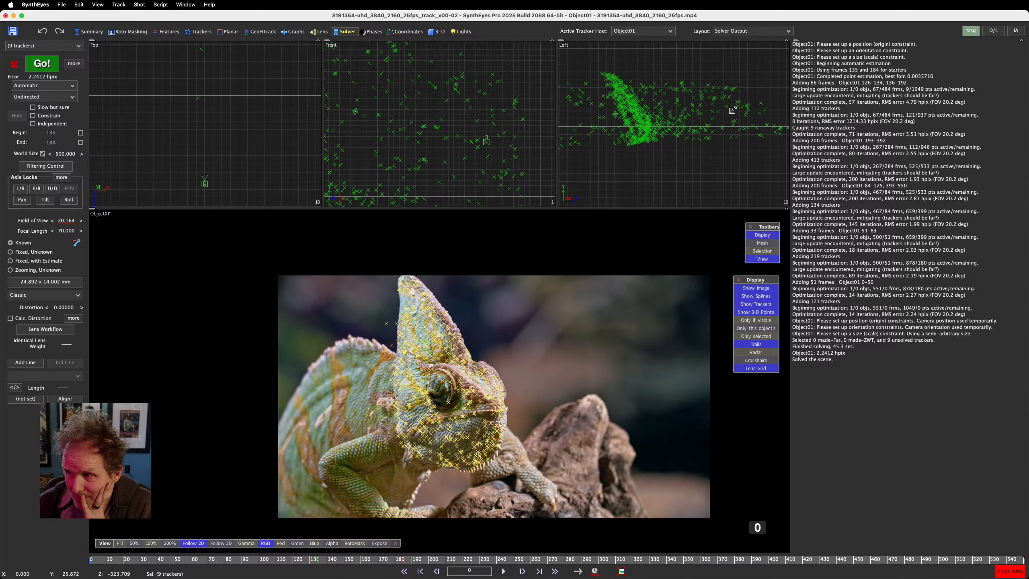
scroll(400, 138, down, 5)
scroll(400, 139, down, 3)
scroll(401, 139, up, 2)
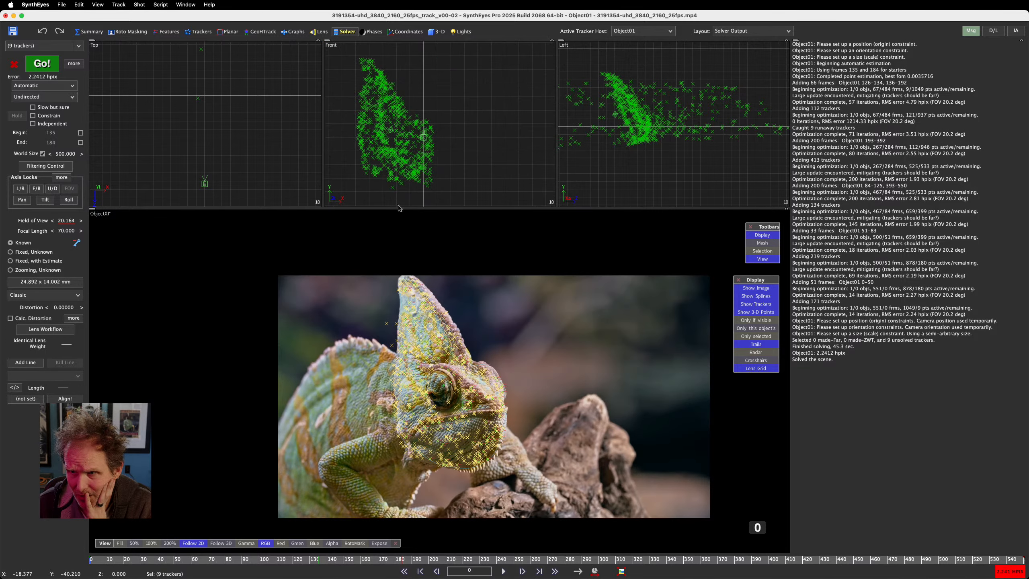
scroll(245, 98, down, 5)
scroll(245, 98, up, 1)
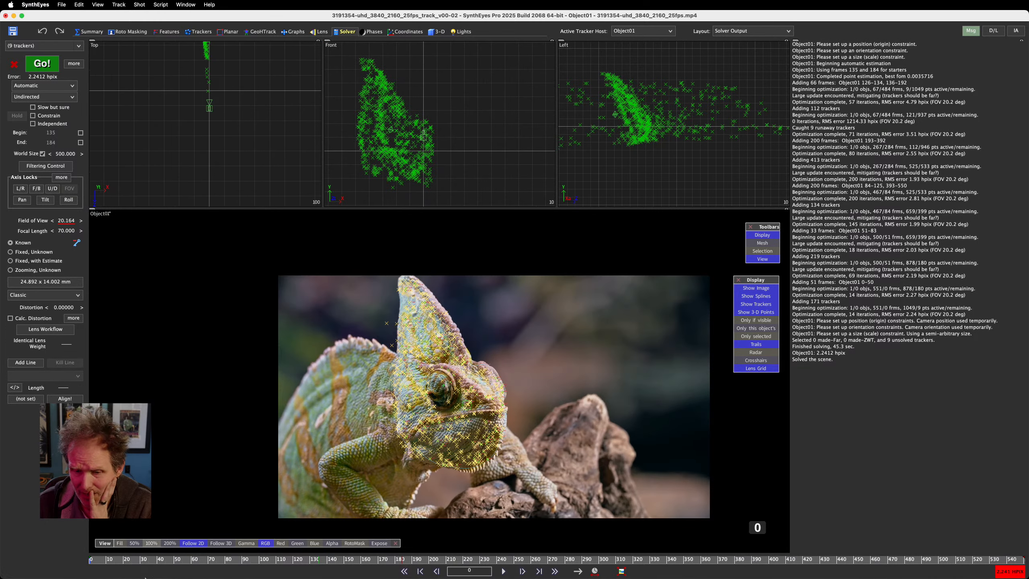
Go to frame 45, enable a custom begin frame for the solve, and cancel the running solve
drag(127, 560, 4, 575)
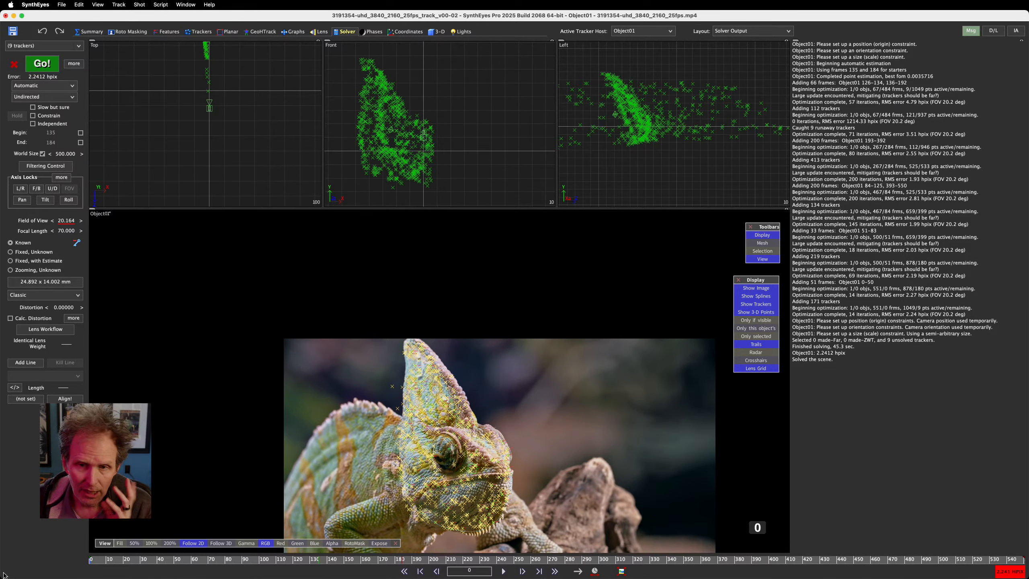
drag(90, 559, 166, 560)
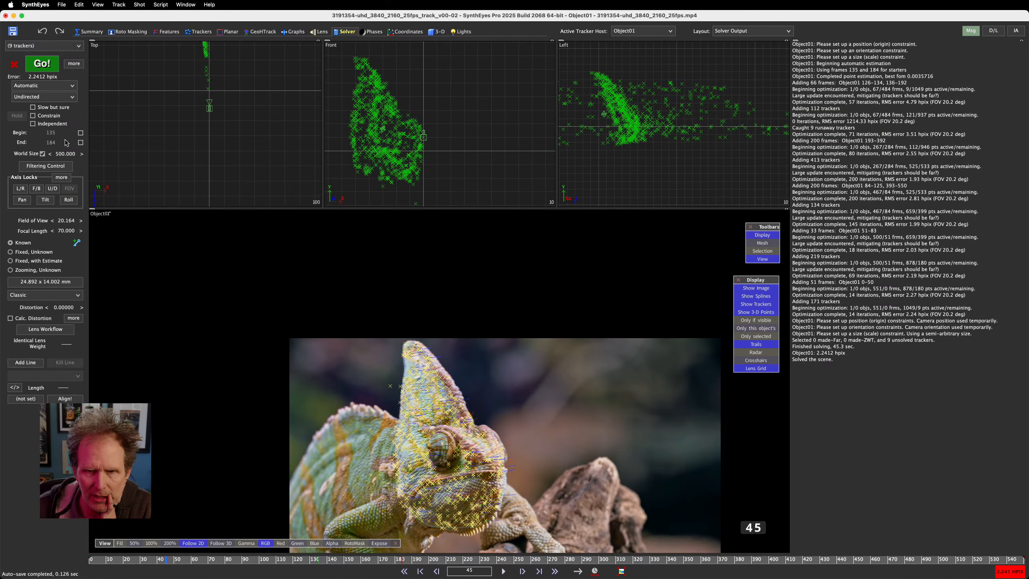
click(81, 133)
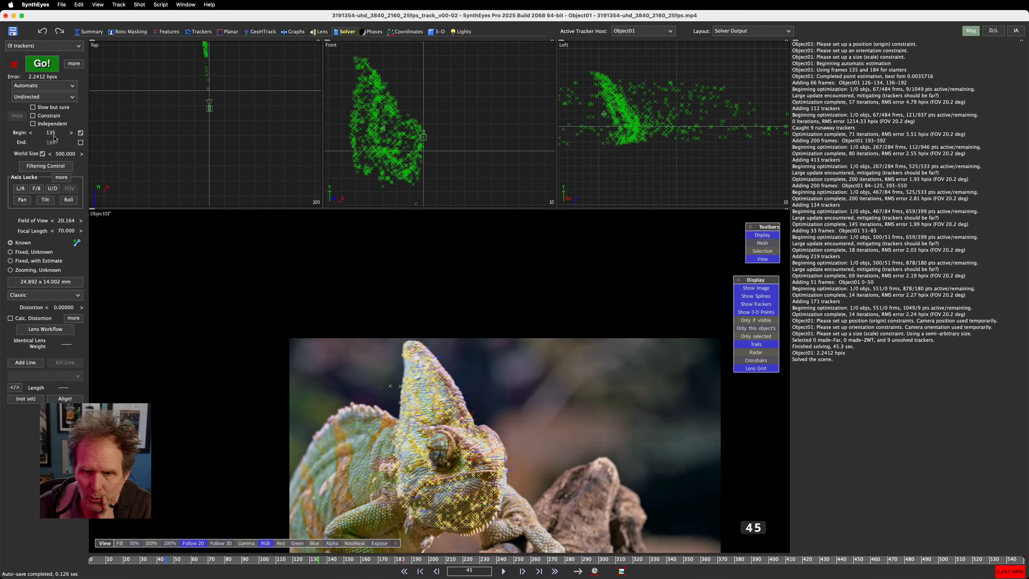
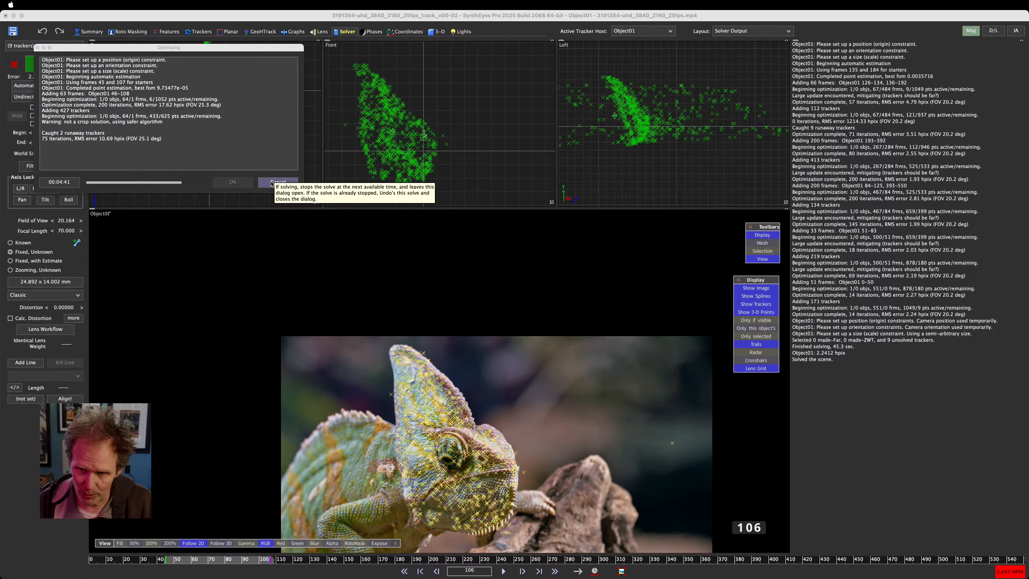
click(272, 182)
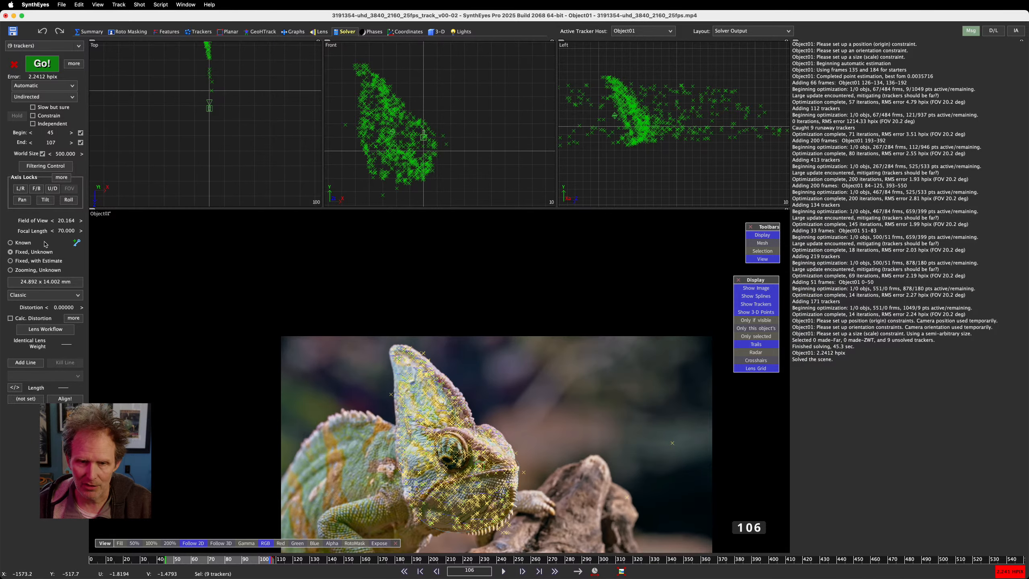
Set the lens mode to Known, re-solve Object01 from begin frame 45 to end frame 107, and check the points in the Top view
click(25, 243)
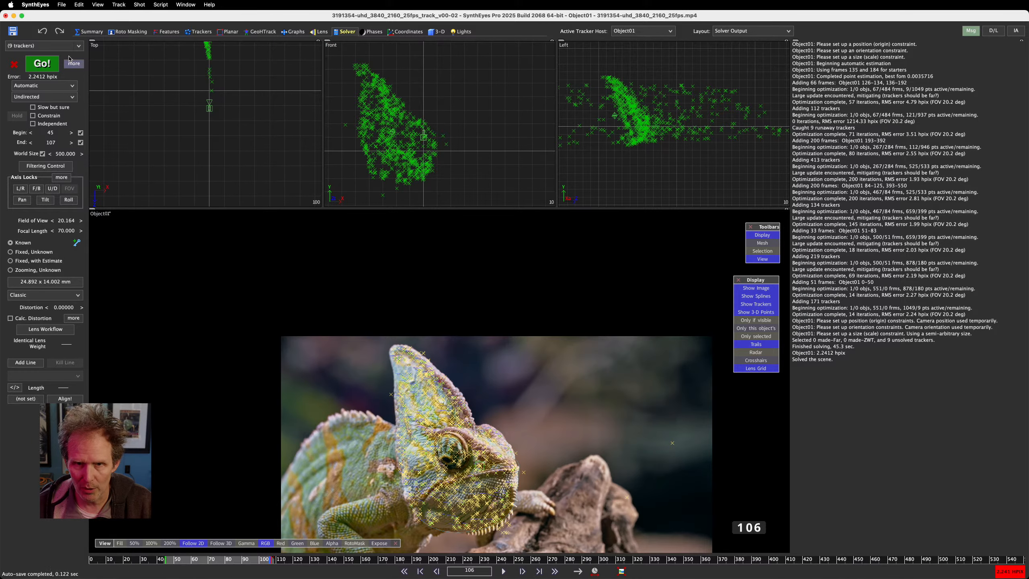
click(42, 64)
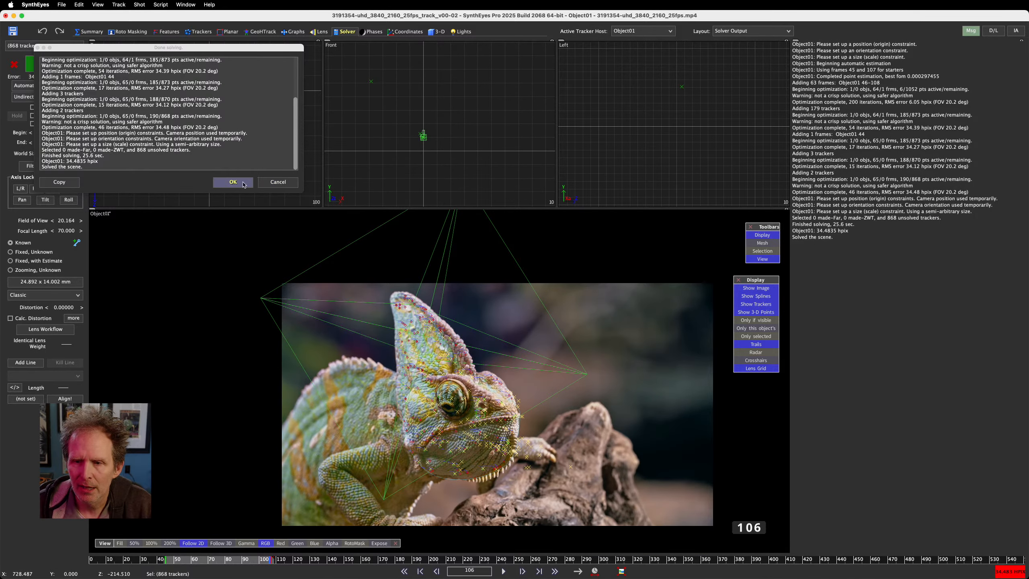
click(233, 181)
scroll(191, 105, up, 5)
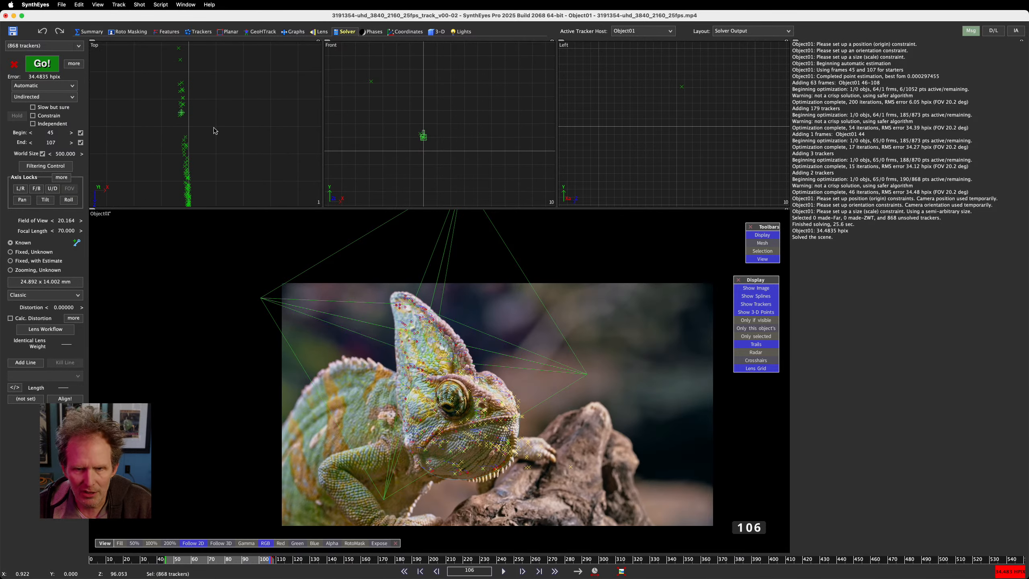
middle_drag(206, 141, 266, 97)
scroll(252, 177, down, 5)
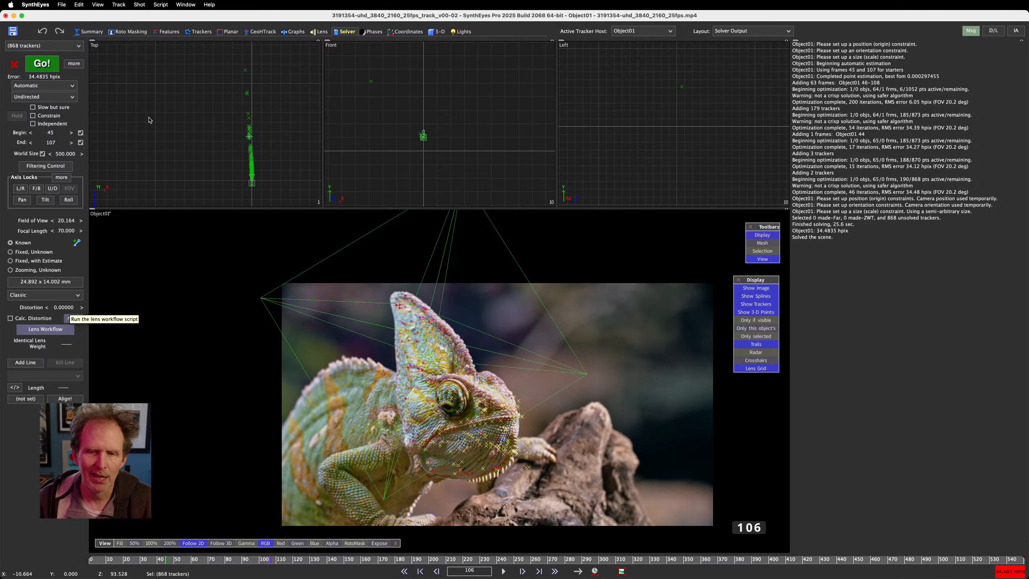
Set the known focal length to 50 mm, re-solve Object01, and check the tracker spread in the Top view
double_click(65, 231)
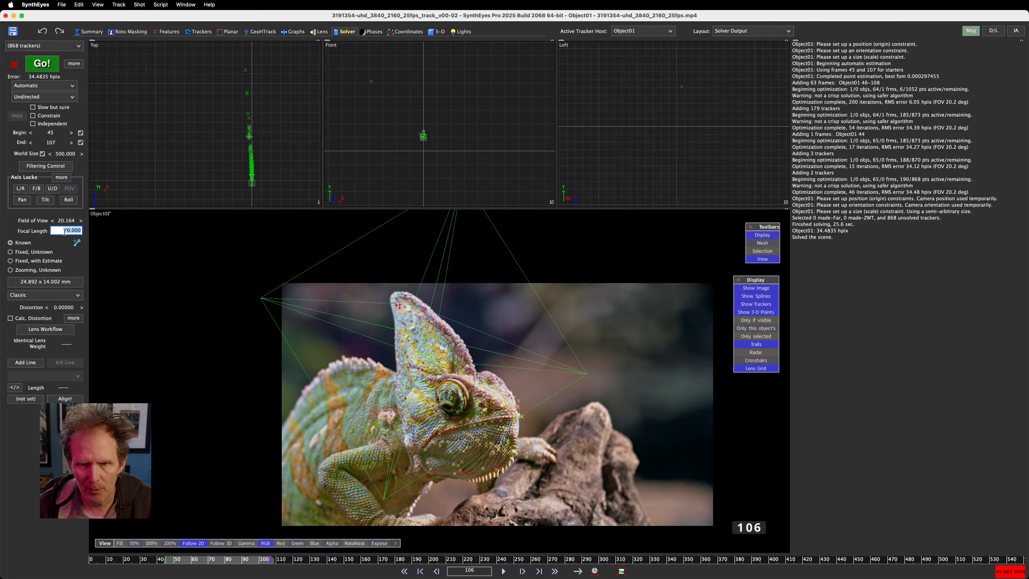
text(50)
key(Return)
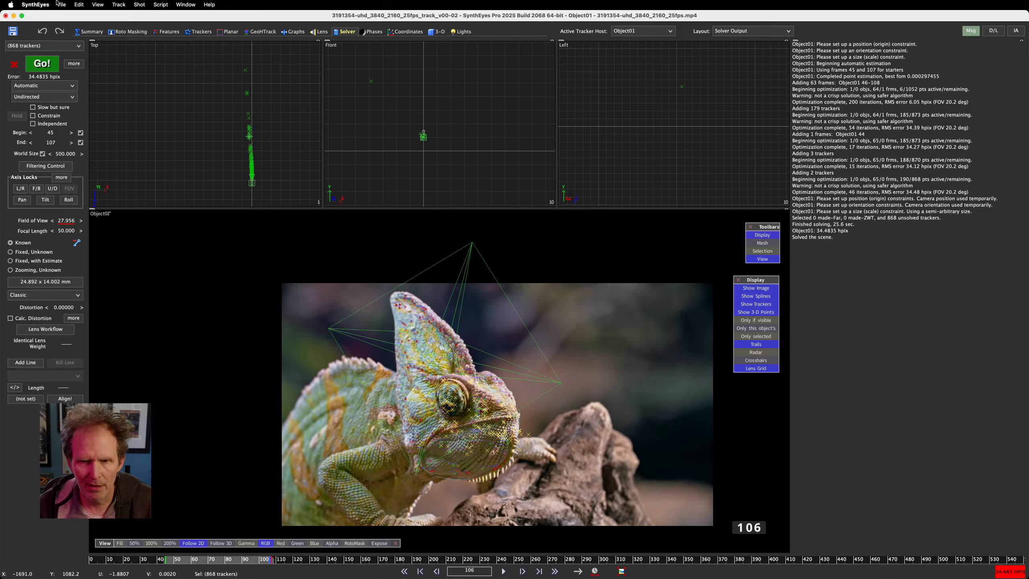
click(40, 66)
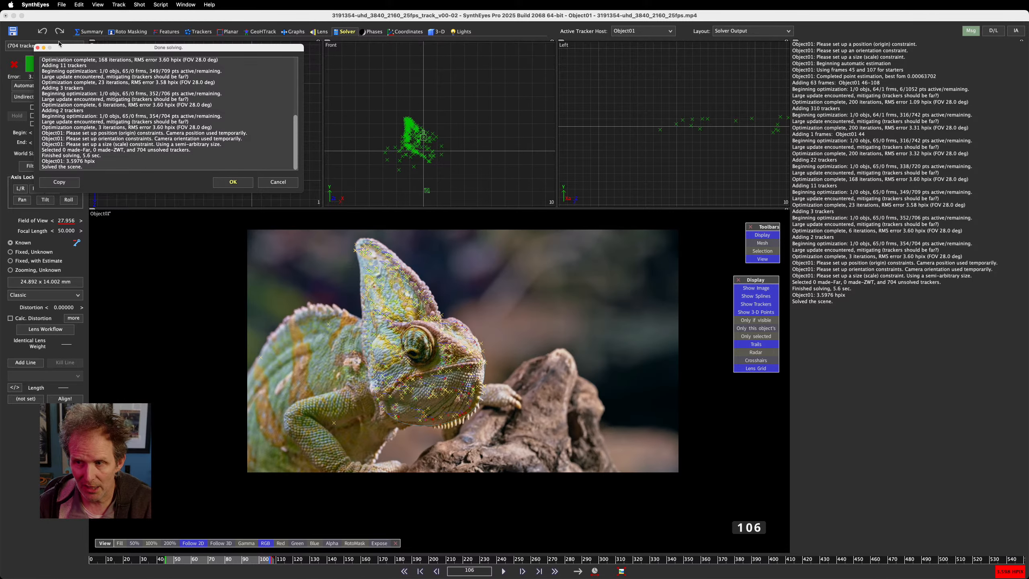
click(237, 182)
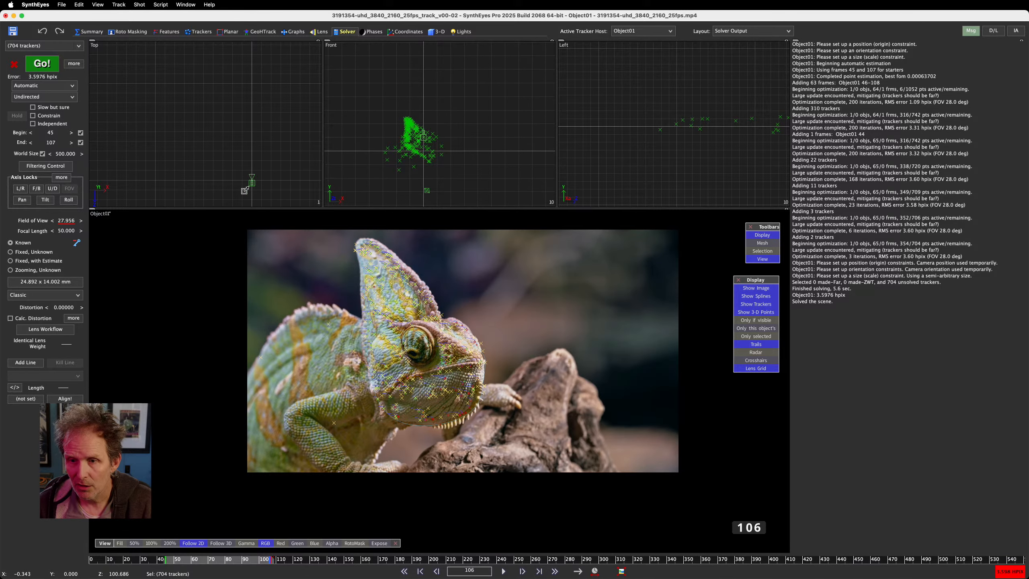
scroll(260, 134, down, 12)
scroll(265, 110, up, 2)
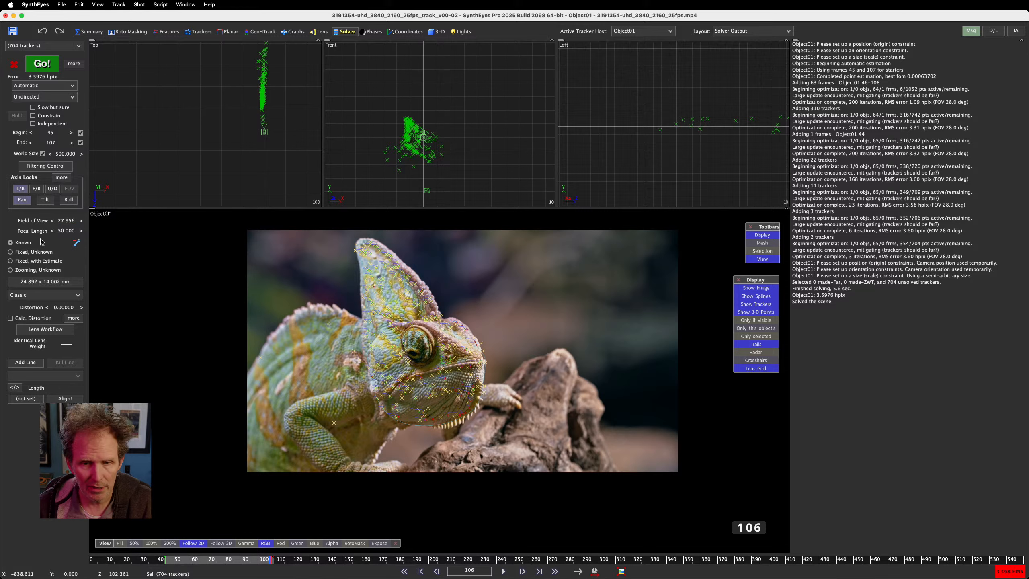
click(59, 230)
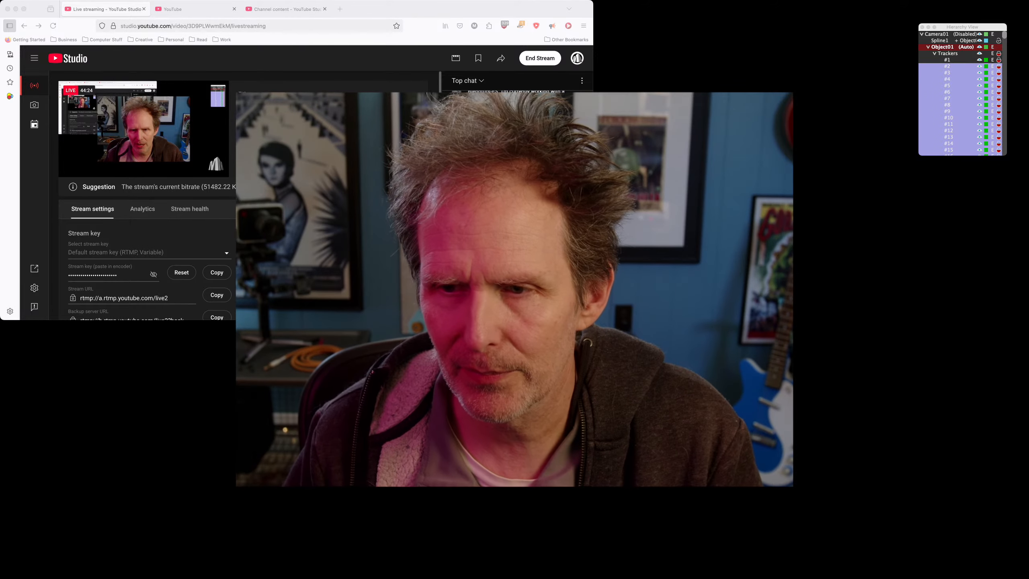
key(super+d)
key(super+z)
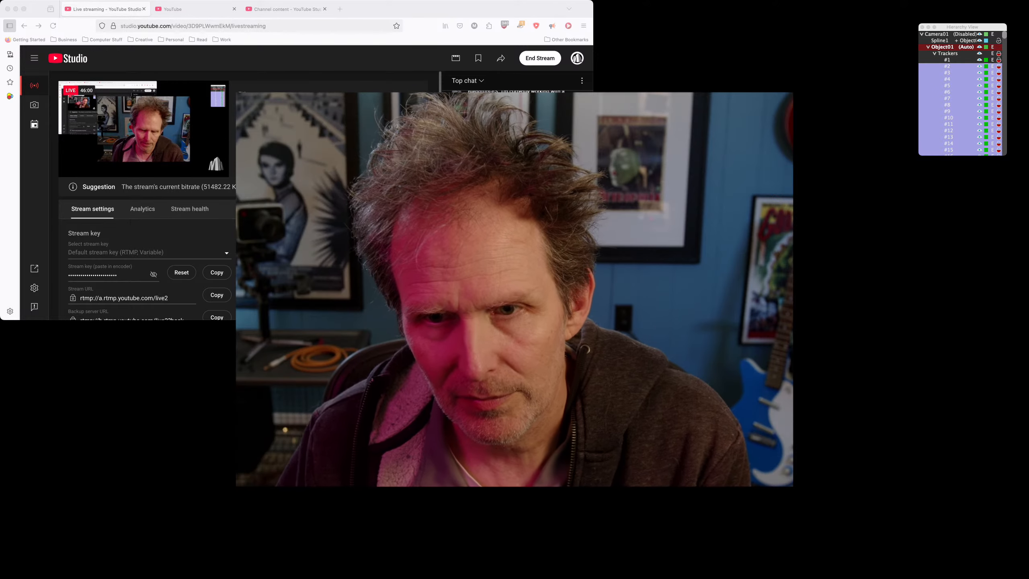
key(super+d)
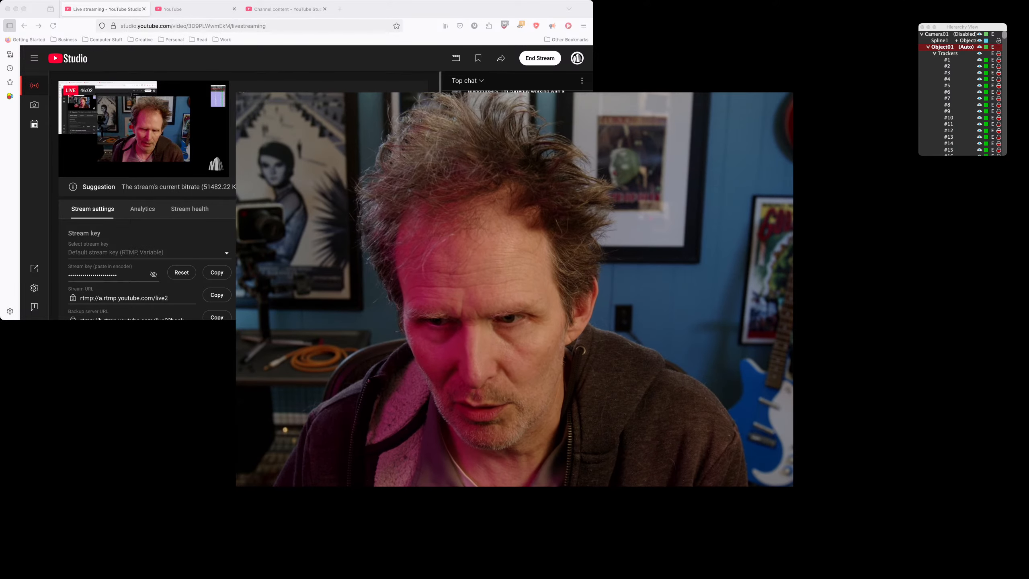
key(super+z)
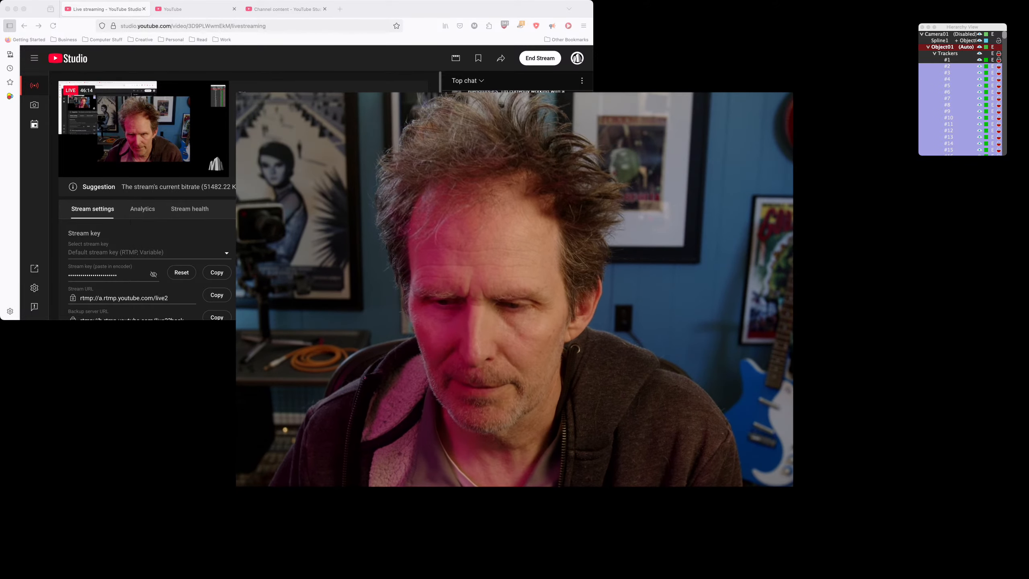
click(948, 60)
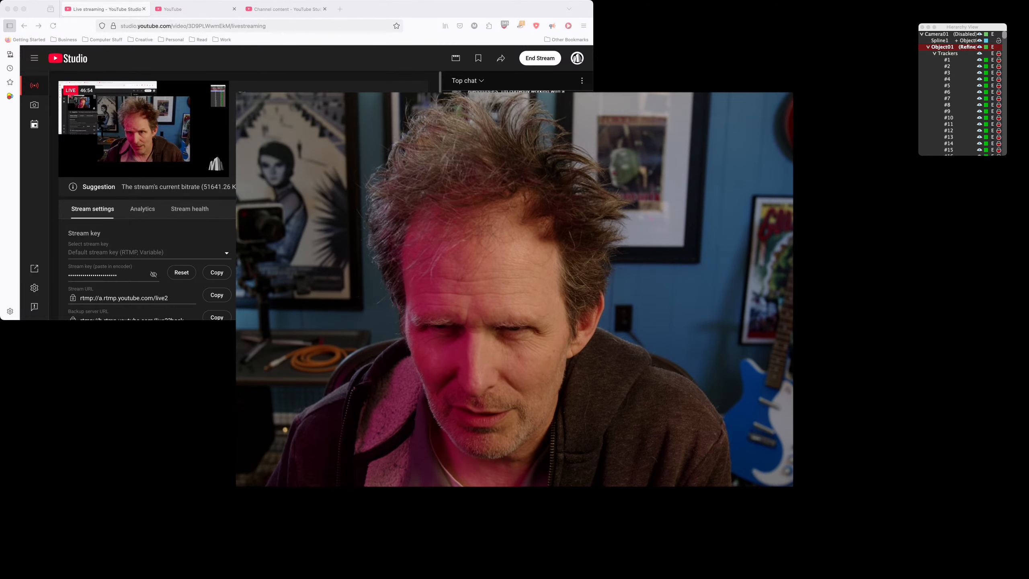
click(947, 60)
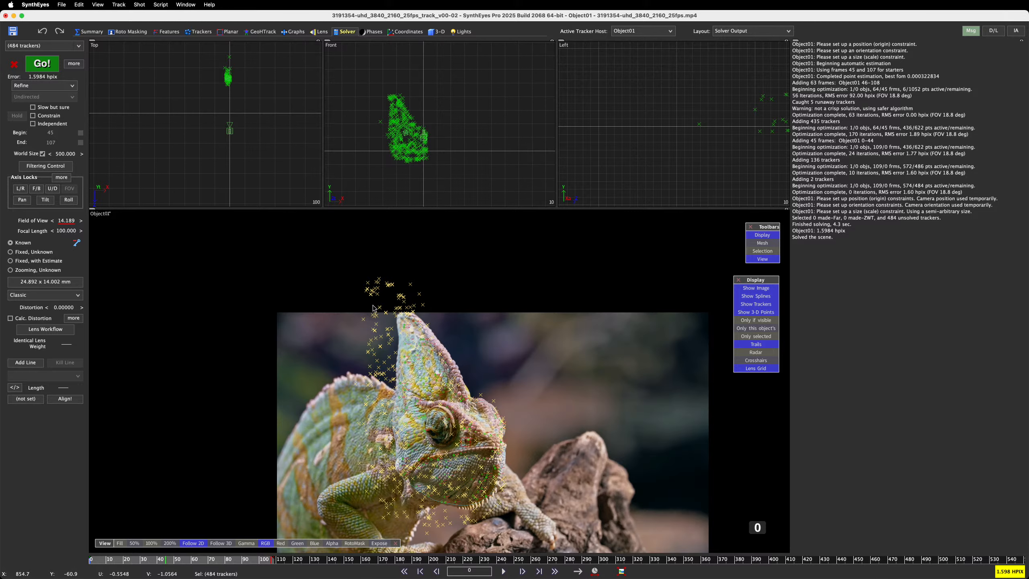
Run a Refine solve of Object01 with the 100 mm lens and accept the result
click(50, 70)
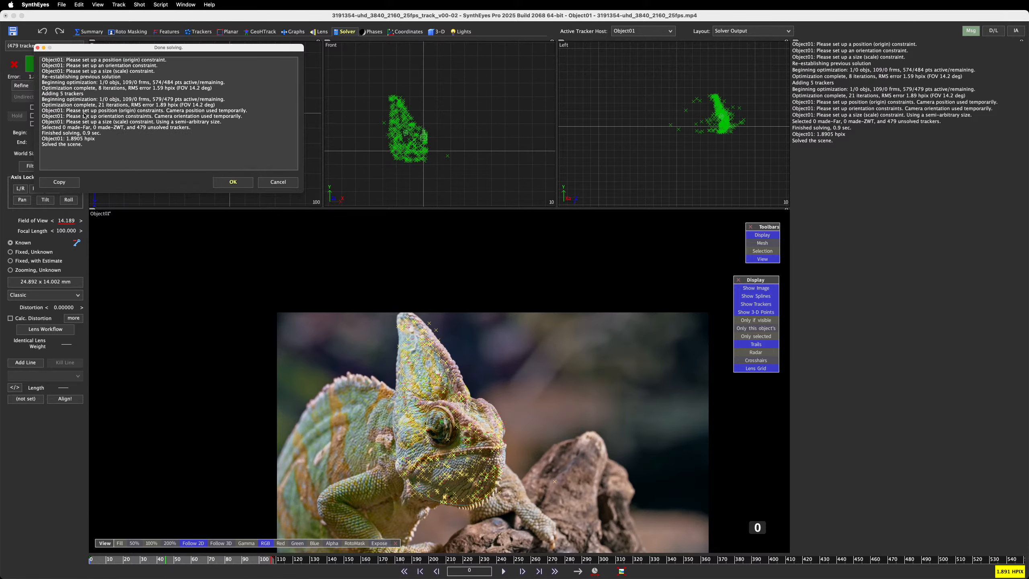
click(233, 181)
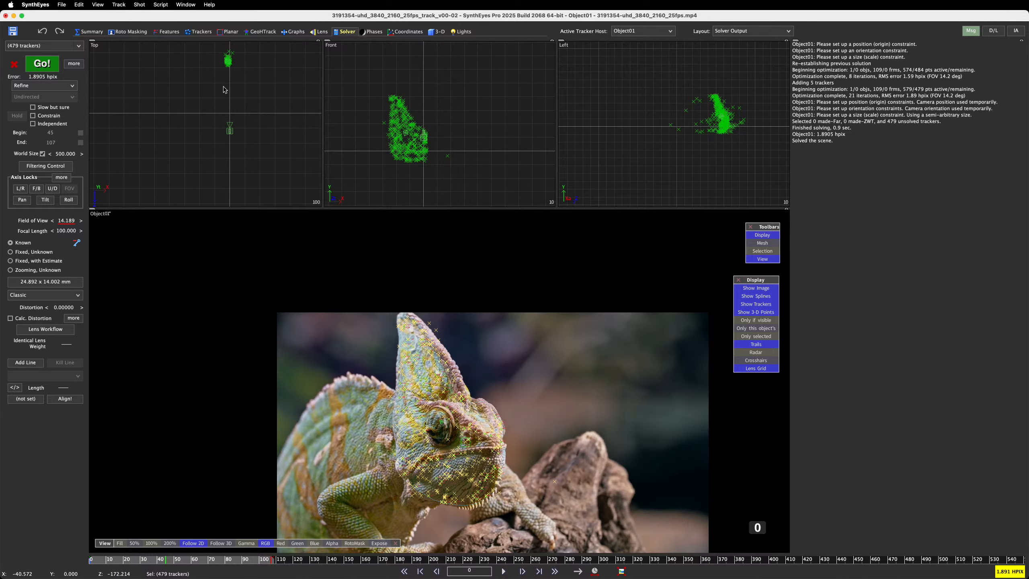
Lasso the stray trackers below the head's main point band in the Top view and delete them
scroll(232, 75, up, 3)
middle_drag(231, 74, 225, 149)
scroll(218, 106, up, 5)
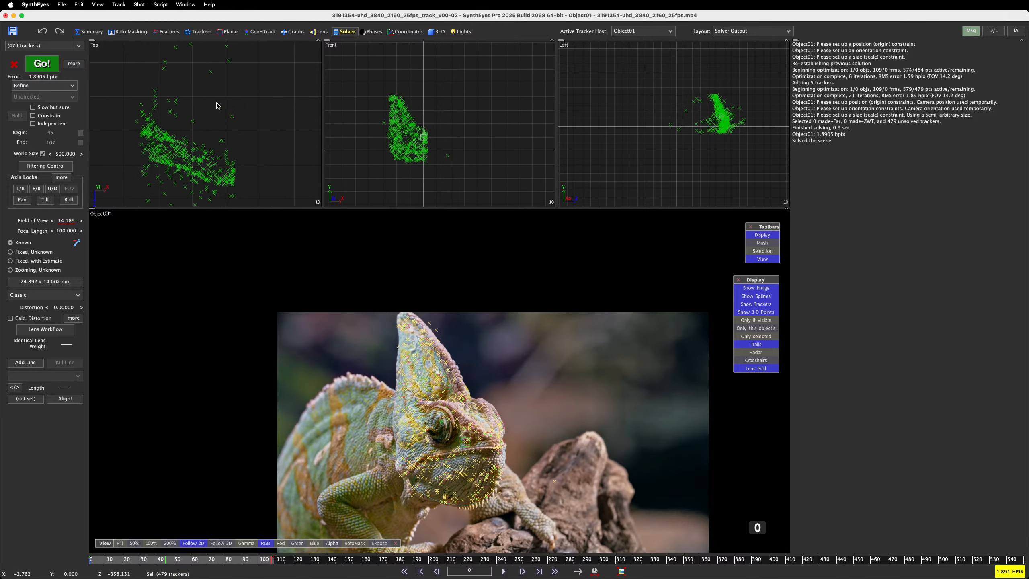
scroll(248, 96, down, 3)
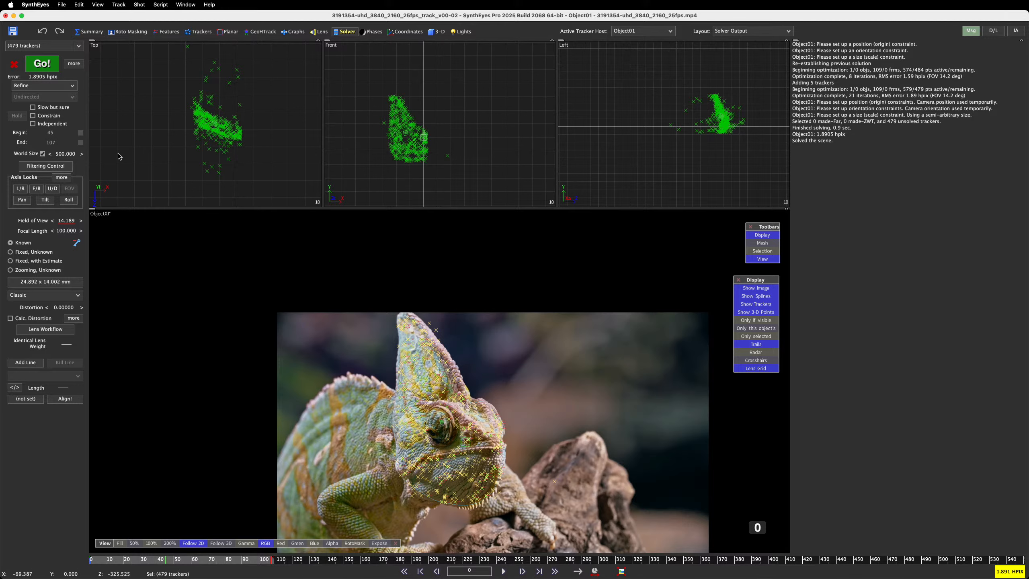
mouse_move(186, 124)
mouse_down()
mouse_move(176, 171)
mouse_move(206, 194)
mouse_move(252, 161)
mouse_up()
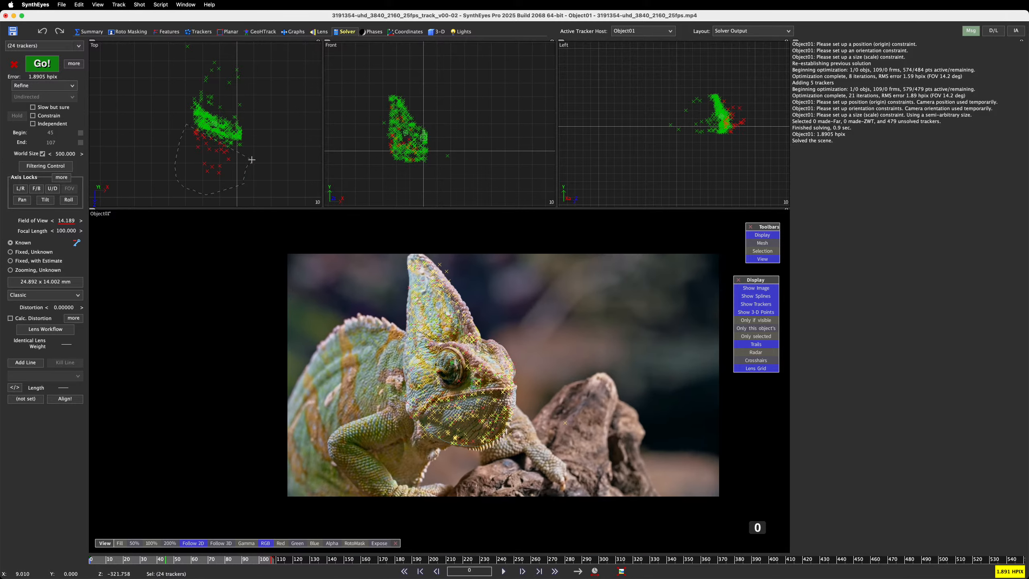
click(249, 162)
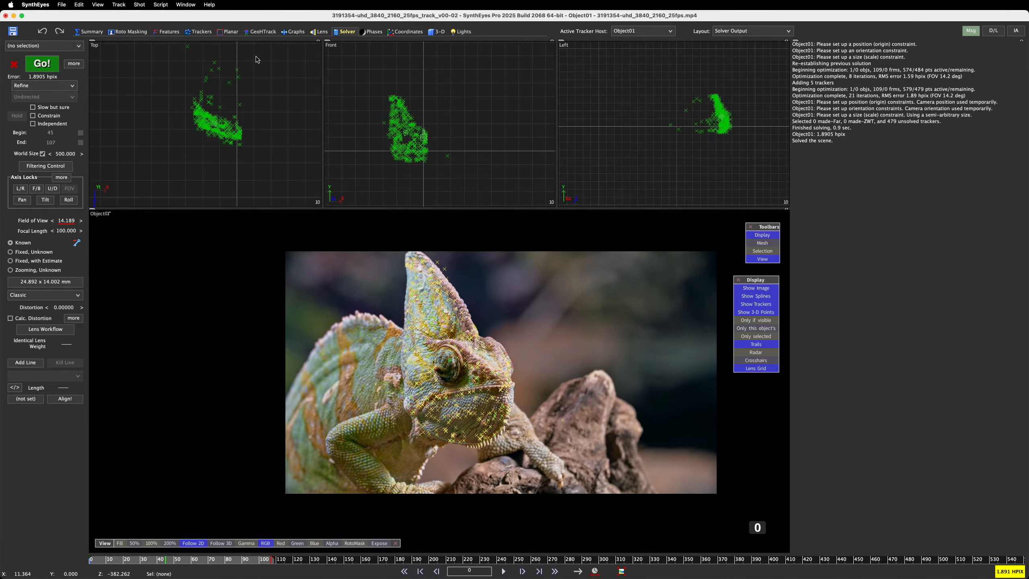
Delete the outlier trackers scattered away from the main point cloud in the Top, Front and Left views, and re-run the Refine solve
mouse_move(176, 59)
mouse_down()
mouse_move(176, 45)
mouse_move(267, 61)
mouse_move(284, 121)
mouse_move(268, 130)
mouse_up()
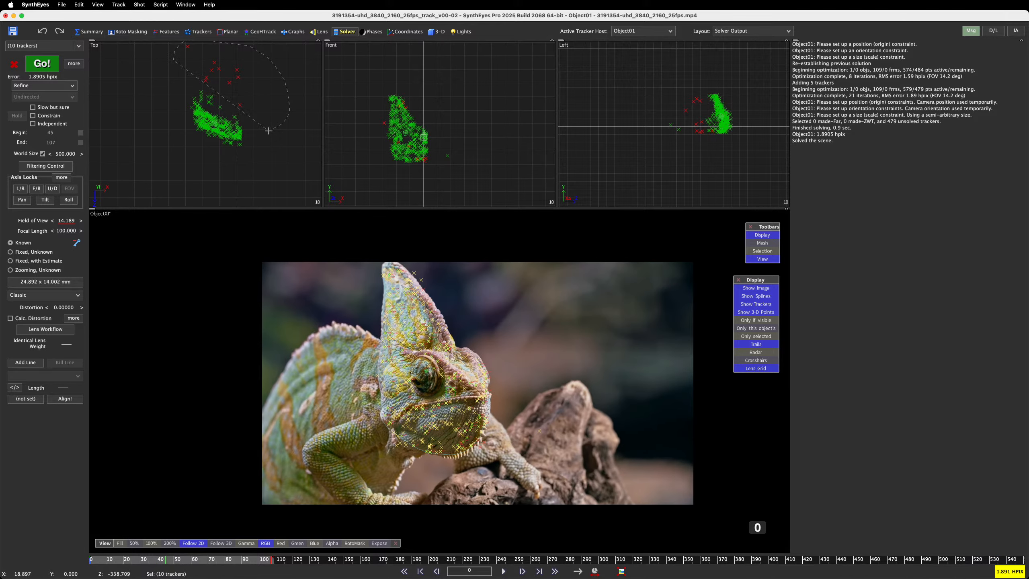
key(Delete)
mouse_move(457, 140)
mouse_down()
mouse_move(439, 175)
mouse_move(462, 190)
mouse_up()
key(Delete)
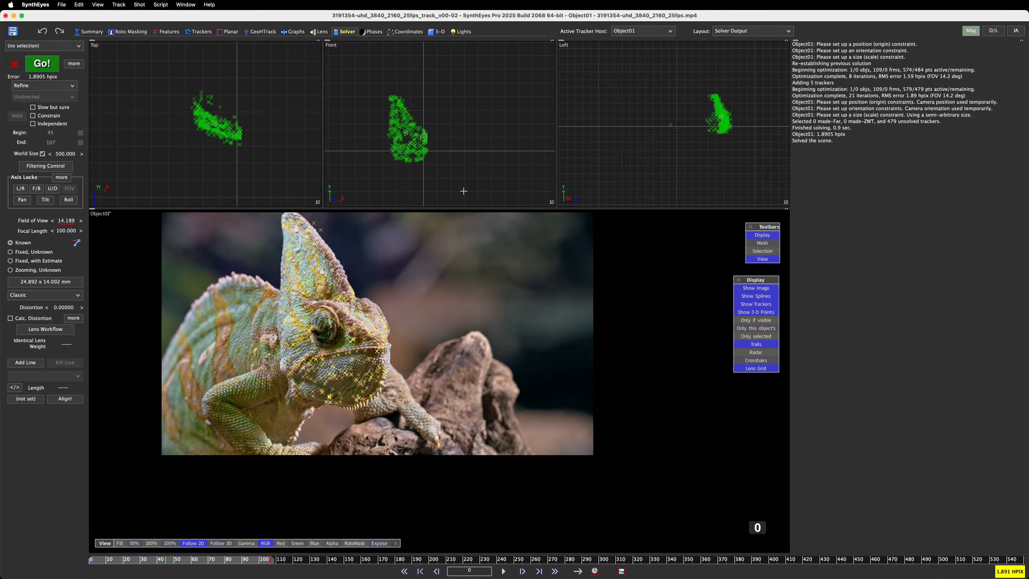
mouse_move(656, 136)
mouse_down()
mouse_move(676, 131)
mouse_move(656, 128)
mouse_up()
key(Delete)
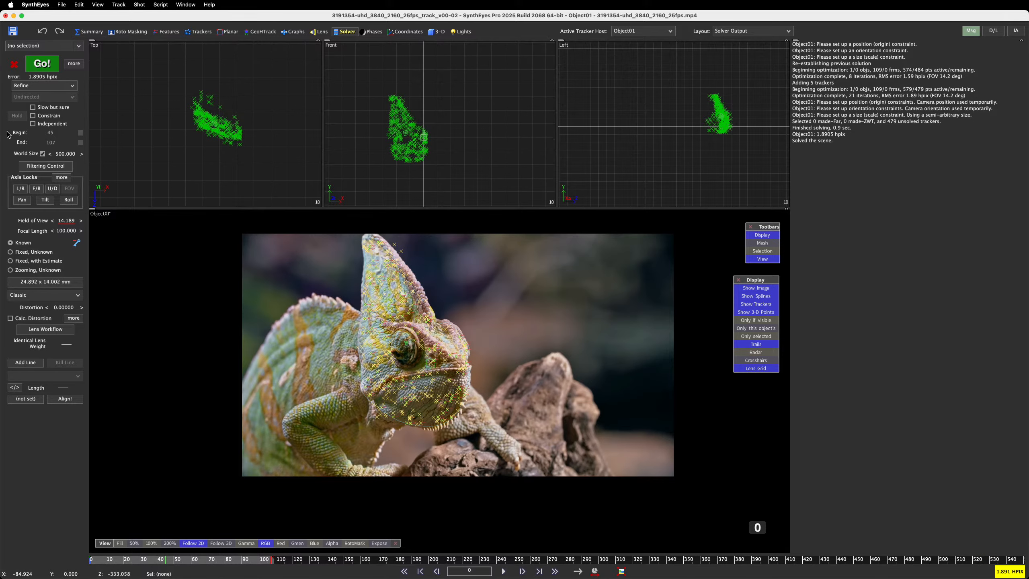
click(38, 65)
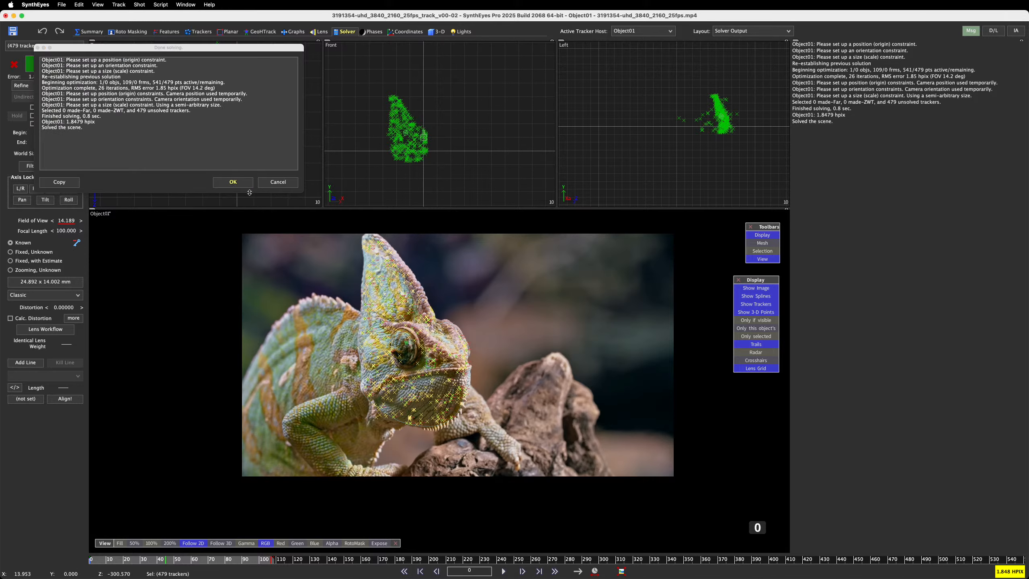
click(242, 188)
Clean up the auto trackers, including bad frames set to Disable alongside the far-ish, short-lived, high-error and unsolved ones
click(118, 4)
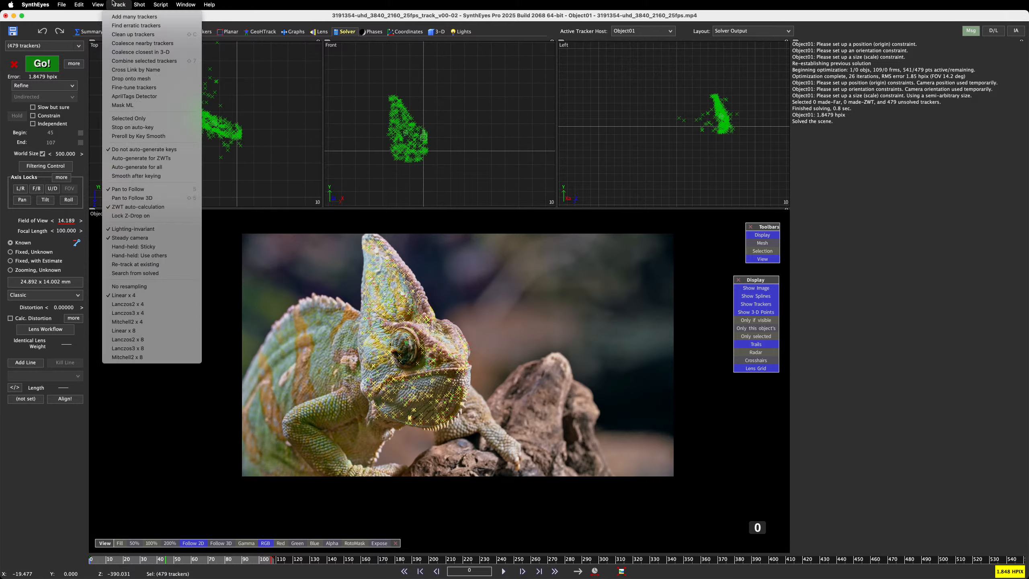
click(131, 34)
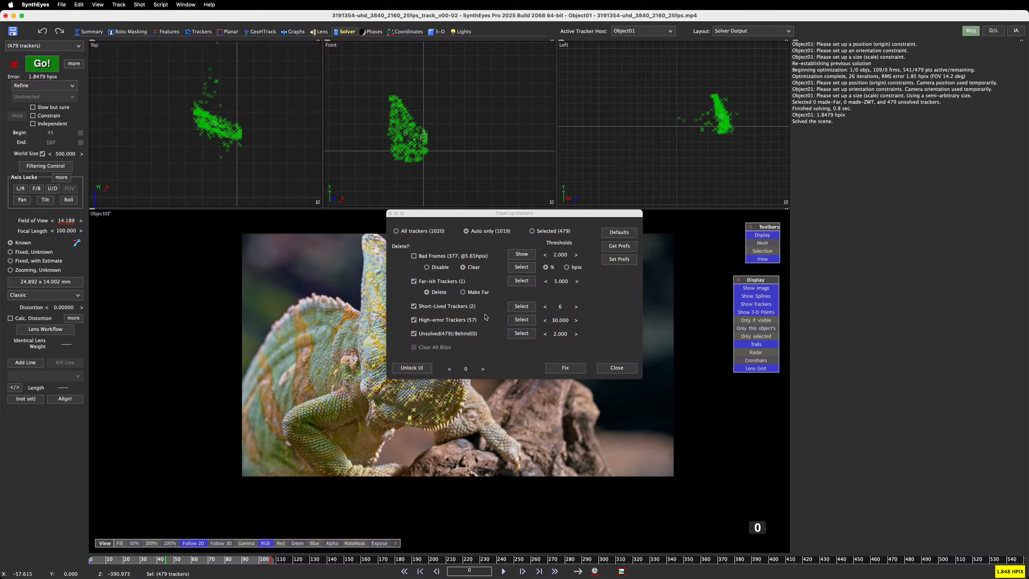
click(421, 257)
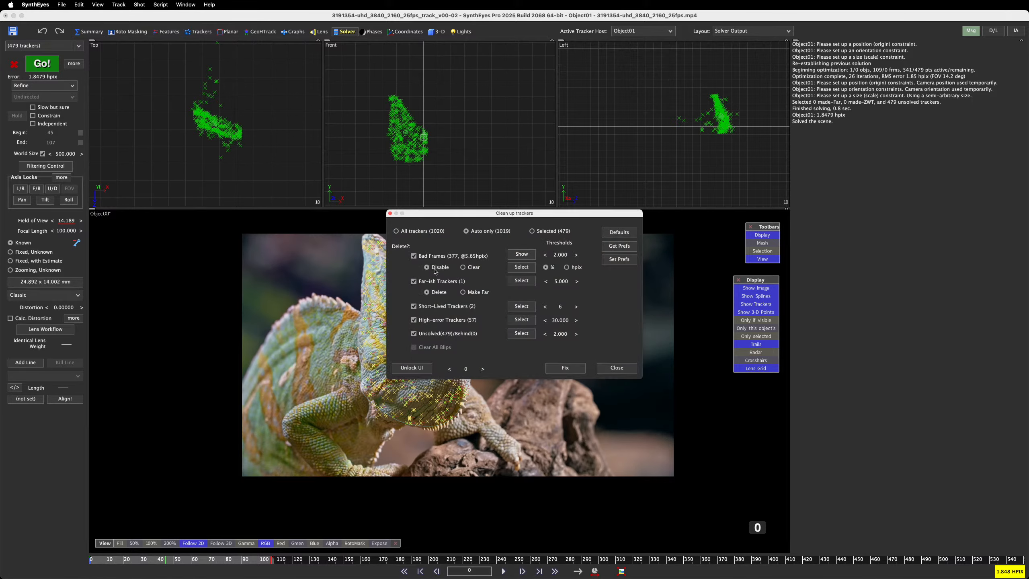
click(576, 373)
click(576, 373)
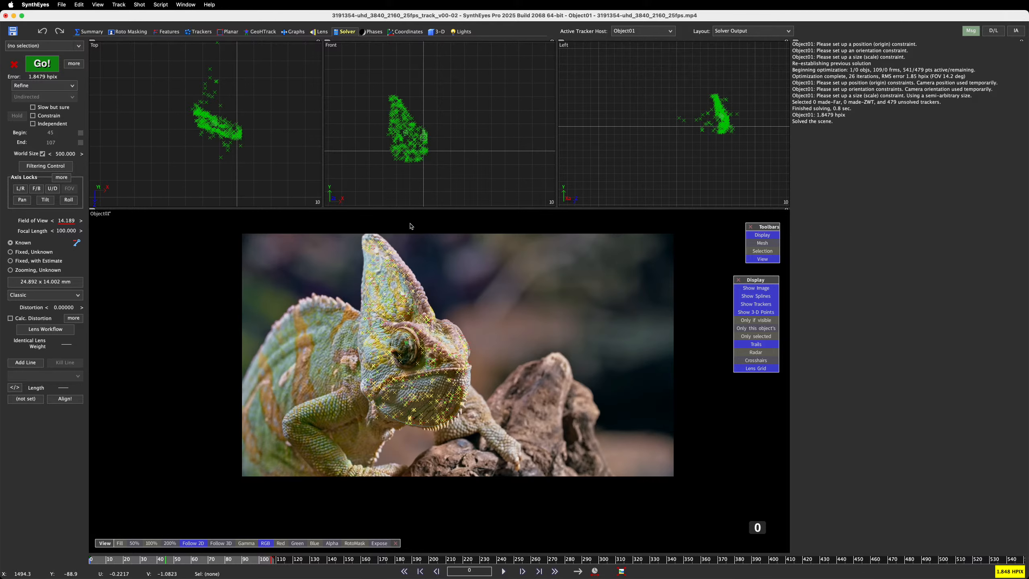
Delete the outlier trackers behind and in front of the point cloud in the Top view, and refine the solve again
middle_drag(234, 83, 231, 105)
mouse_move(245, 50)
mouse_down()
mouse_move(198, 83)
mouse_move(201, 126)
mouse_up()
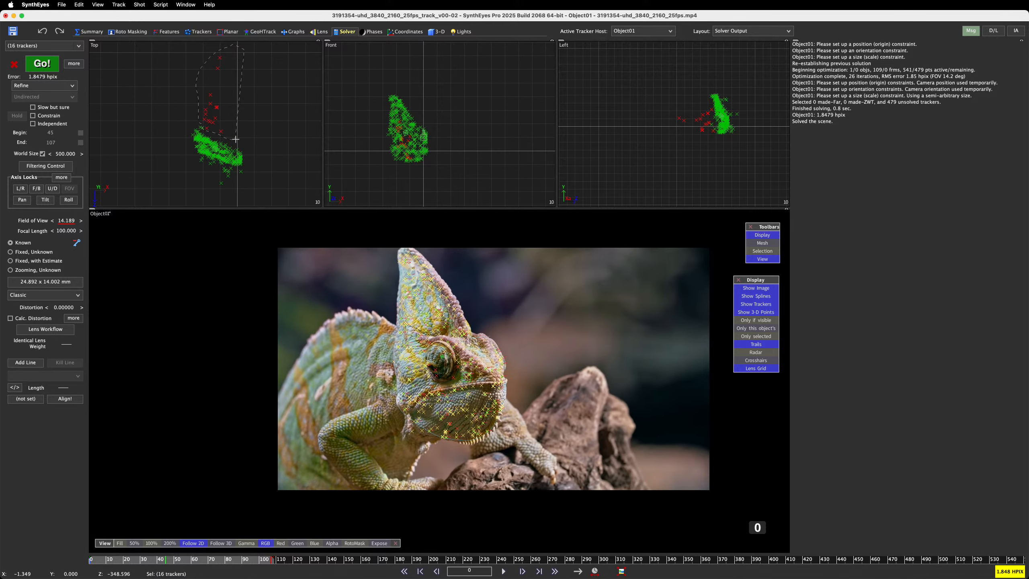
key(Delete)
mouse_move(241, 168)
mouse_down()
mouse_move(189, 178)
mouse_move(267, 206)
mouse_up()
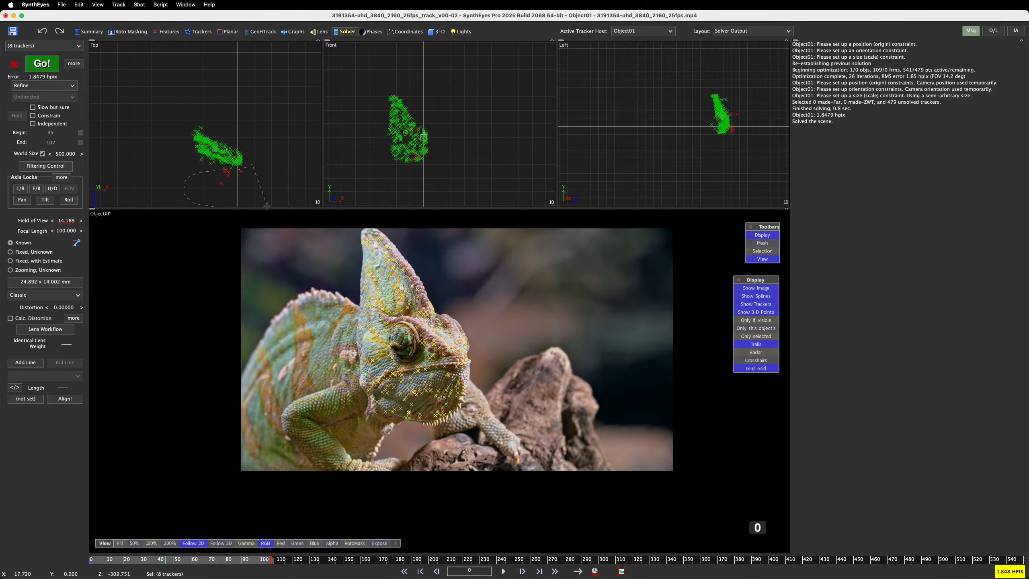
key(Delete)
key(0)
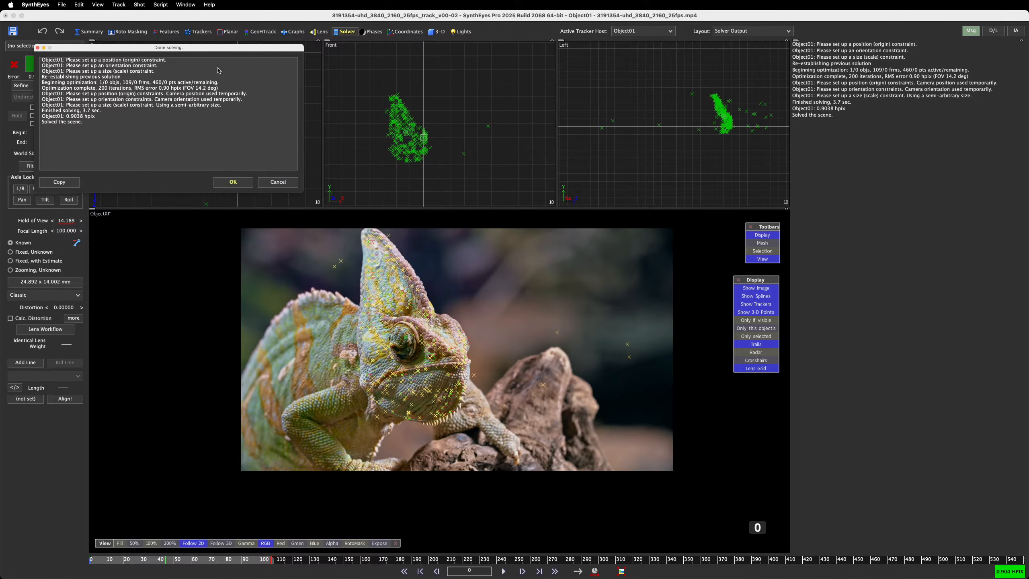
click(242, 182)
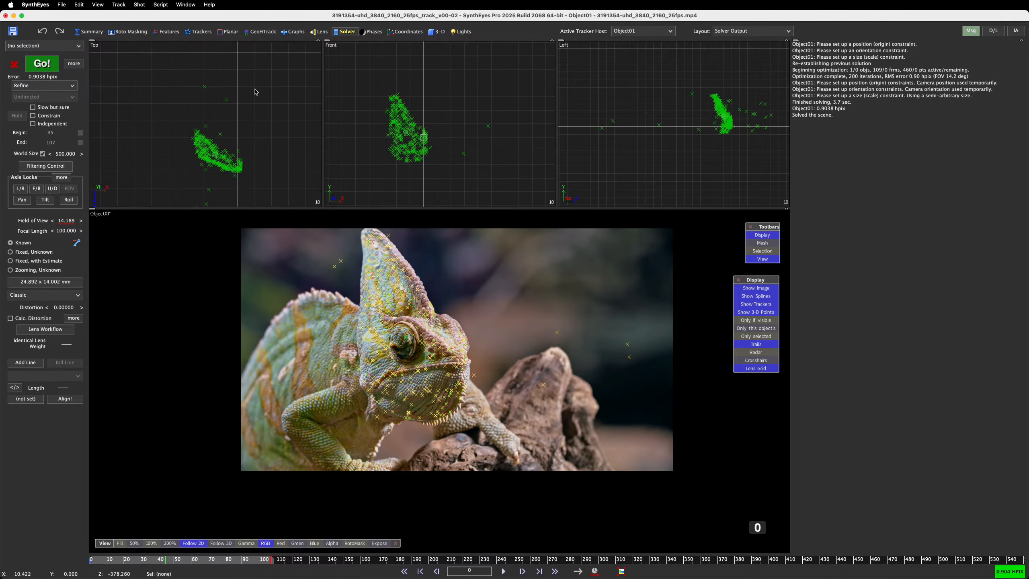
Delete the newly scattered trackers on both sides of the point cloud in the Top view, including the isolated one farther out
mouse_move(250, 76)
mouse_down()
mouse_move(185, 75)
mouse_move(192, 118)
mouse_move(240, 153)
mouse_up()
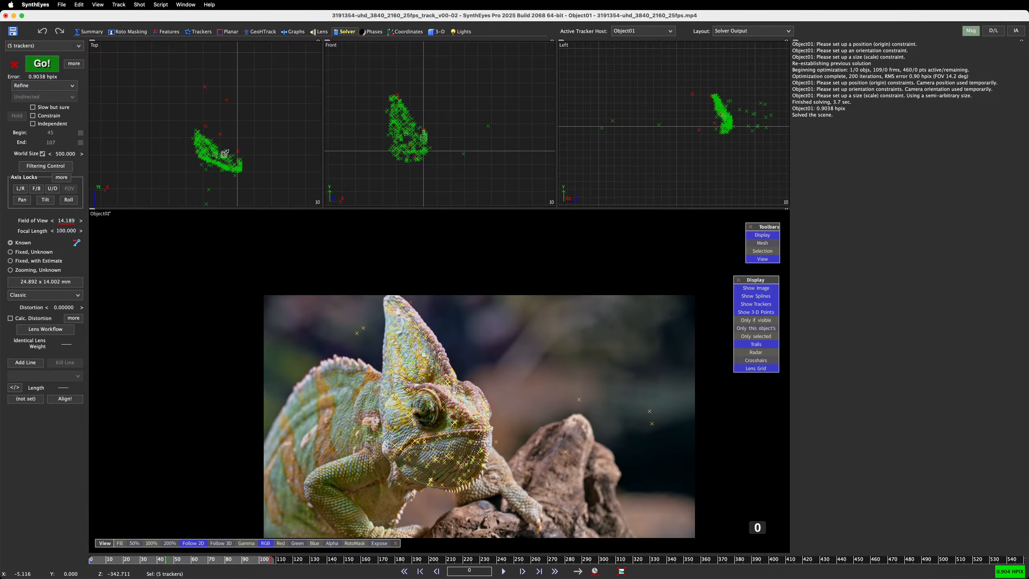
key(Delete)
middle_drag(205, 146, 213, 82)
drag(249, 122, 211, 99)
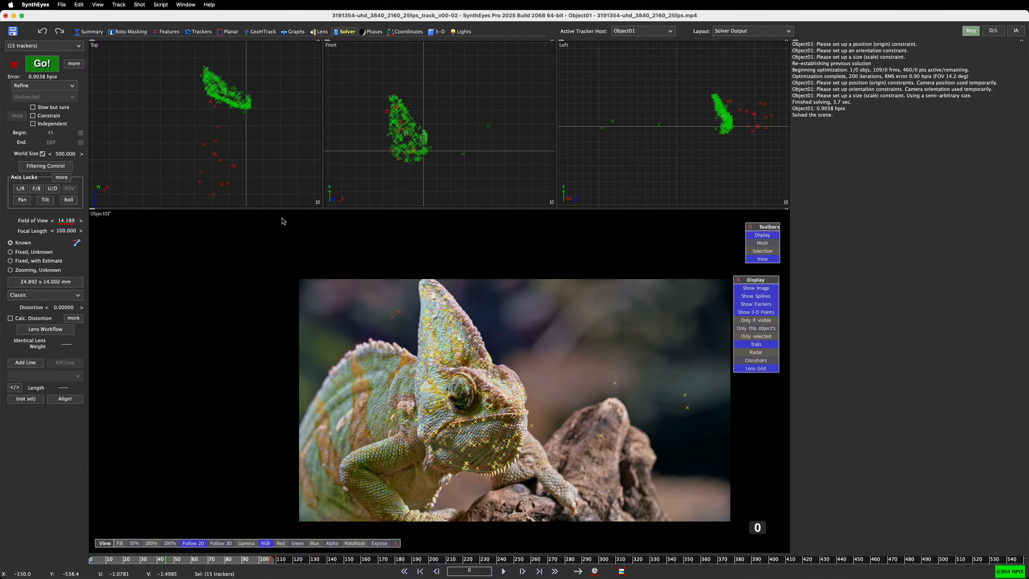
key(Delete)
middle_drag(290, 186, 273, 49)
drag(232, 91, 233, 145)
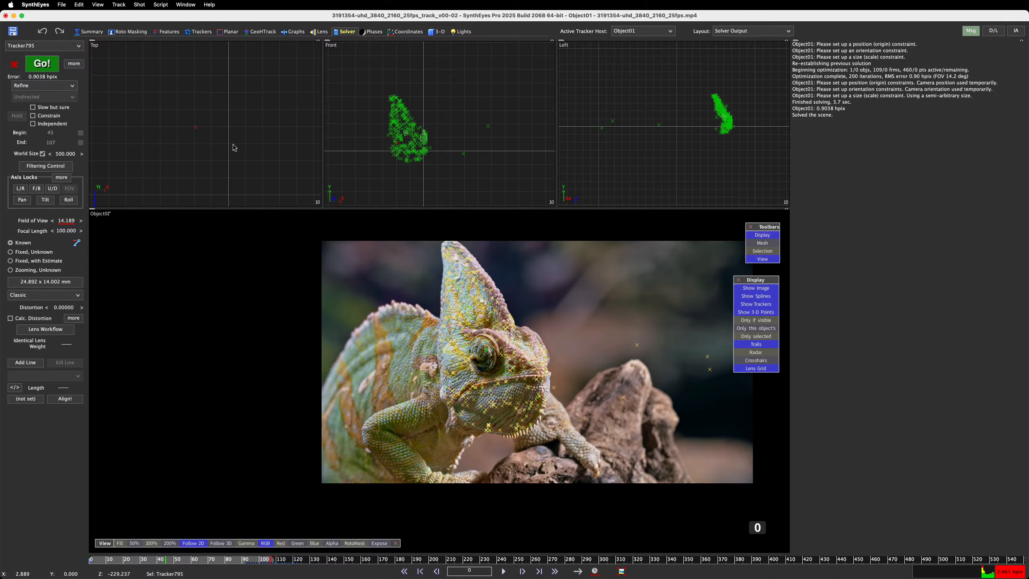
key(Delete)
Remove the remaining trackers lying far from the point cloud in the Top view, and re-solve in Refine mode
scroll(233, 144, down, 3)
scroll(275, 102, down, 3)
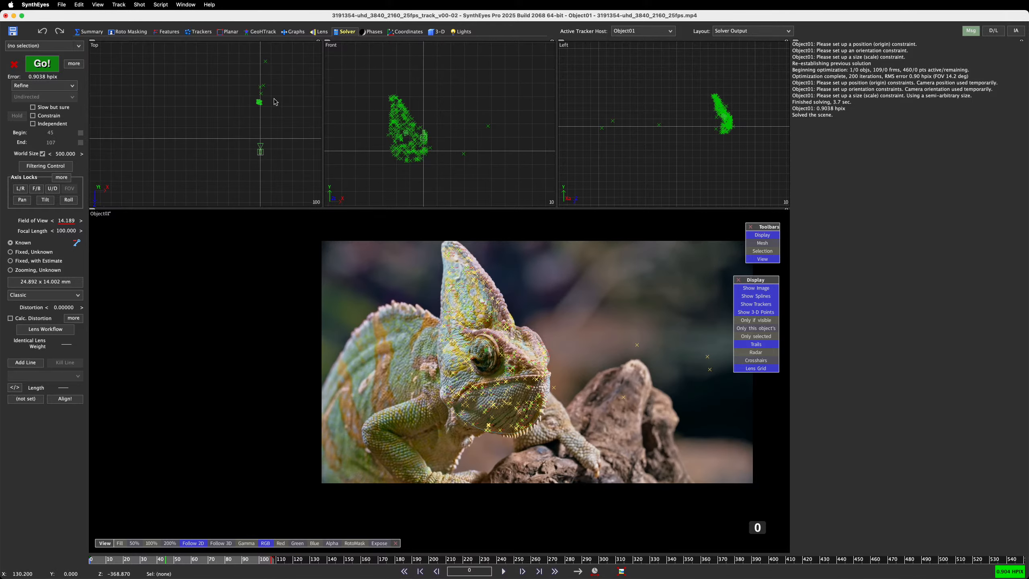
scroll(274, 102, down, 3)
mouse_move(266, 80)
mouse_down()
mouse_move(235, 85)
mouse_move(247, 115)
mouse_up()
scroll(246, 130, up, 3)
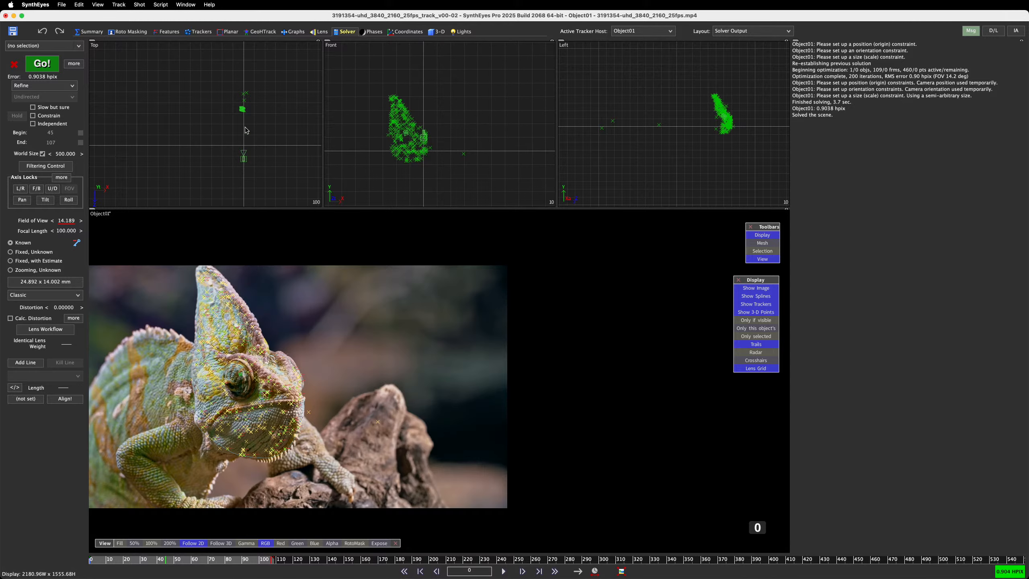
scroll(245, 129, up, 4)
middle_drag(230, 82, 221, 138)
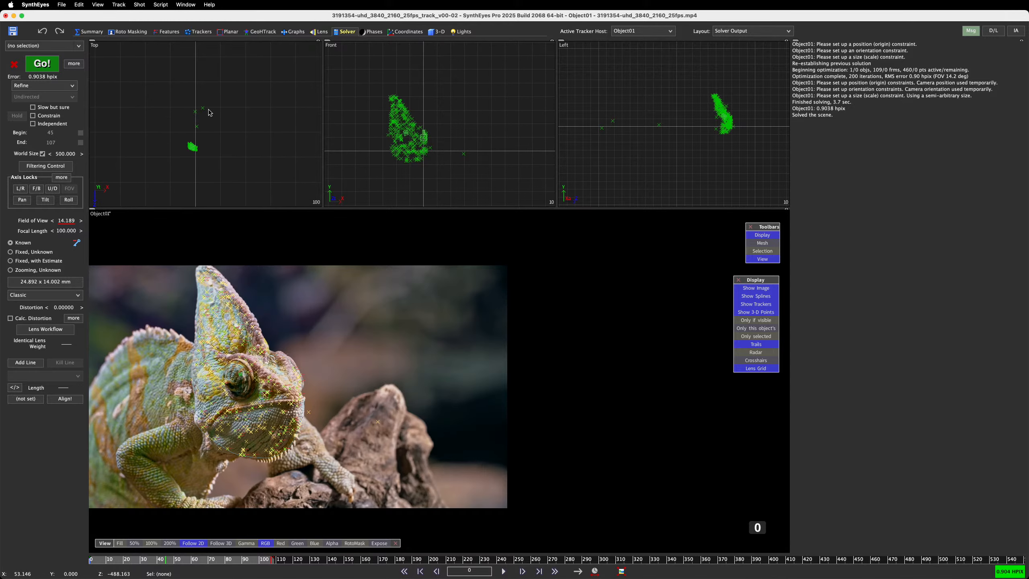
mouse_move(207, 97)
mouse_down()
mouse_move(195, 115)
mouse_move(203, 131)
mouse_up()
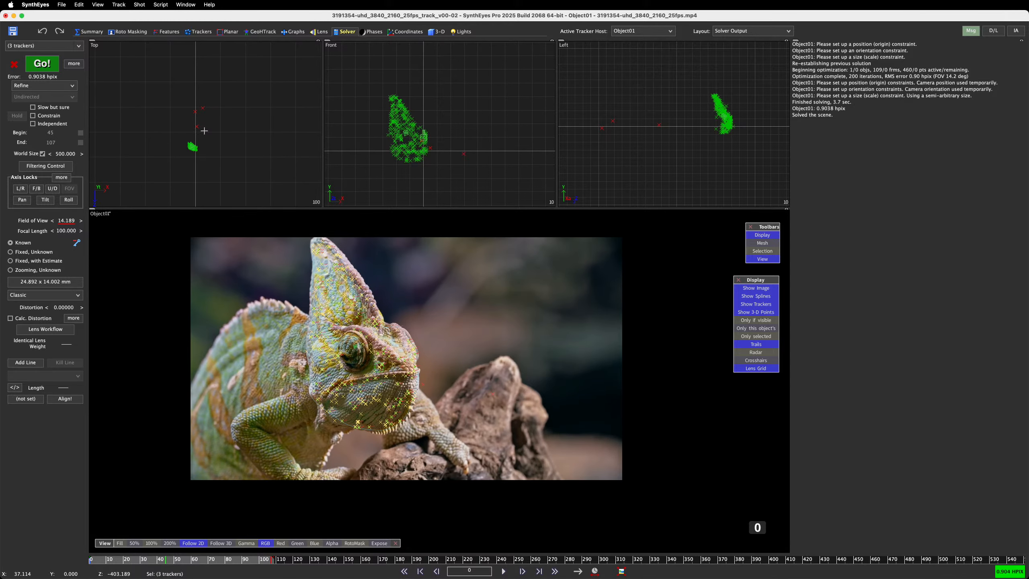
key(Delete)
scroll(201, 131, up, 4)
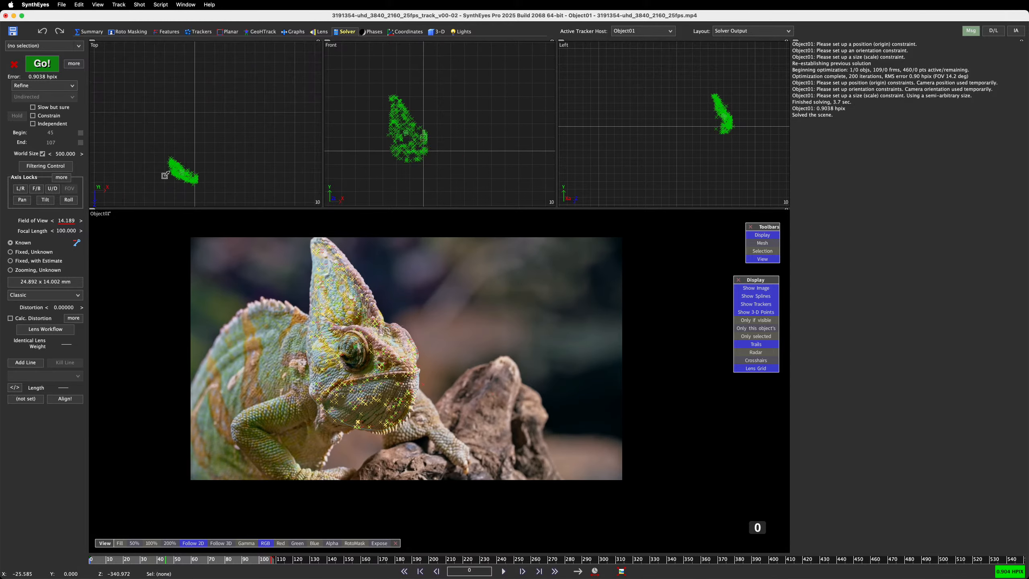
click(58, 63)
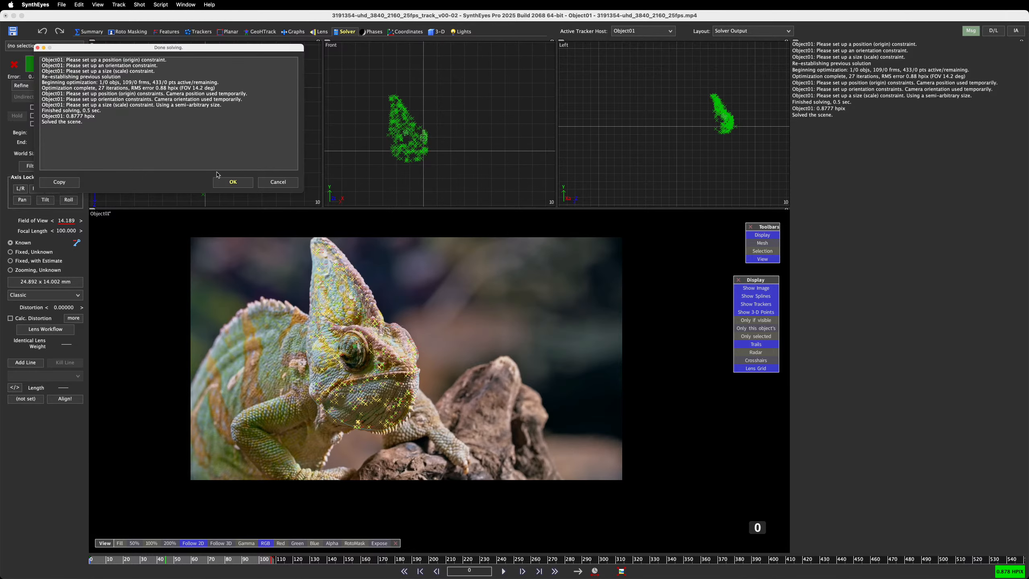
click(234, 181)
Run the Refine solve once more and save the scene as the next version, v00-03
middle_drag(226, 163, 252, 92)
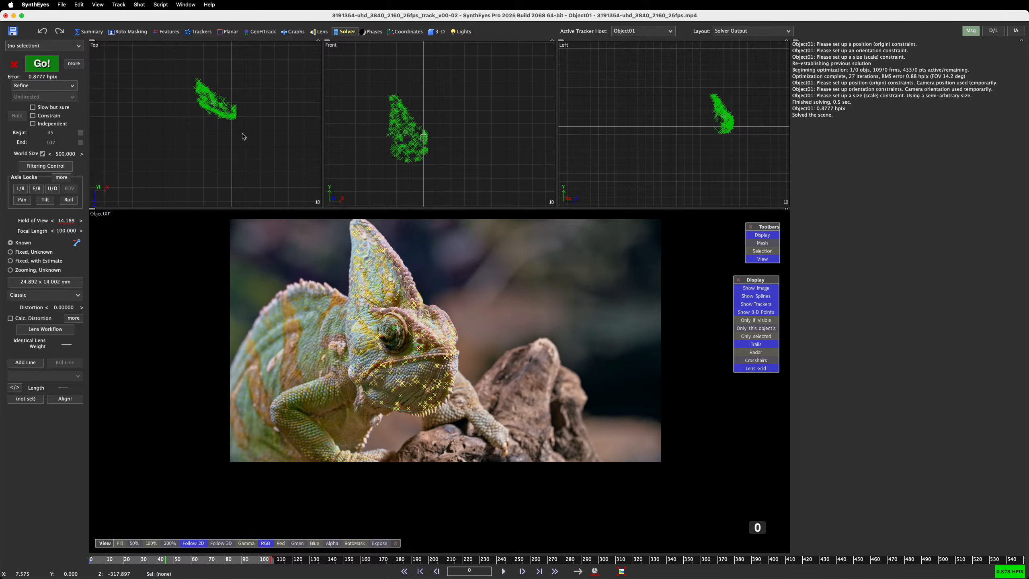
key(0)
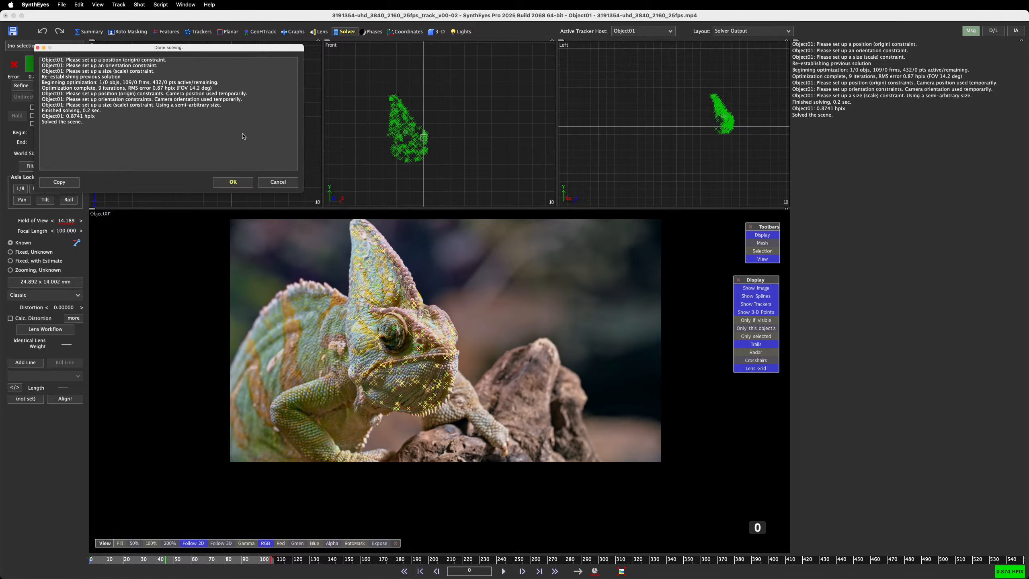
click(234, 183)
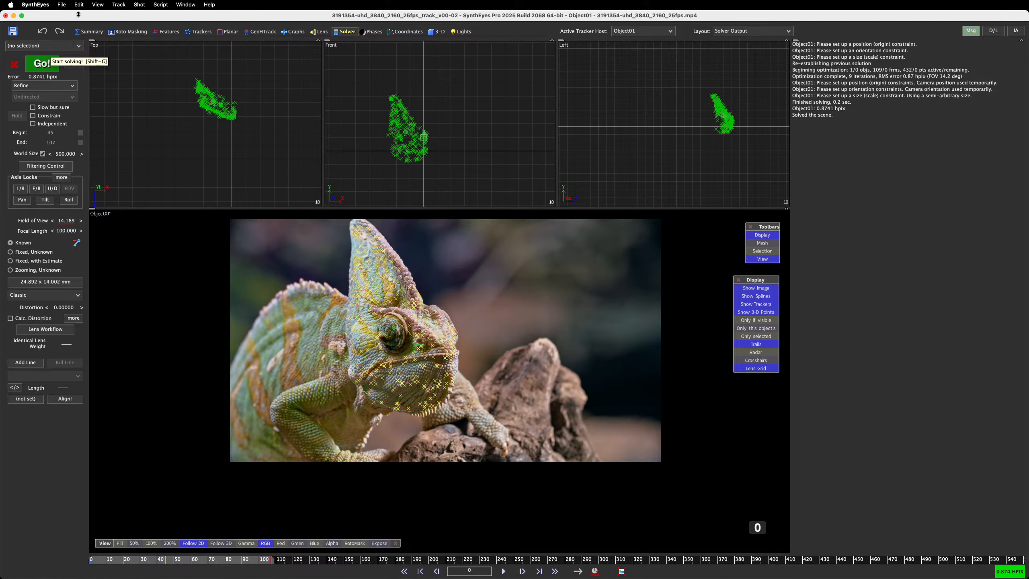
click(64, 4)
click(77, 52)
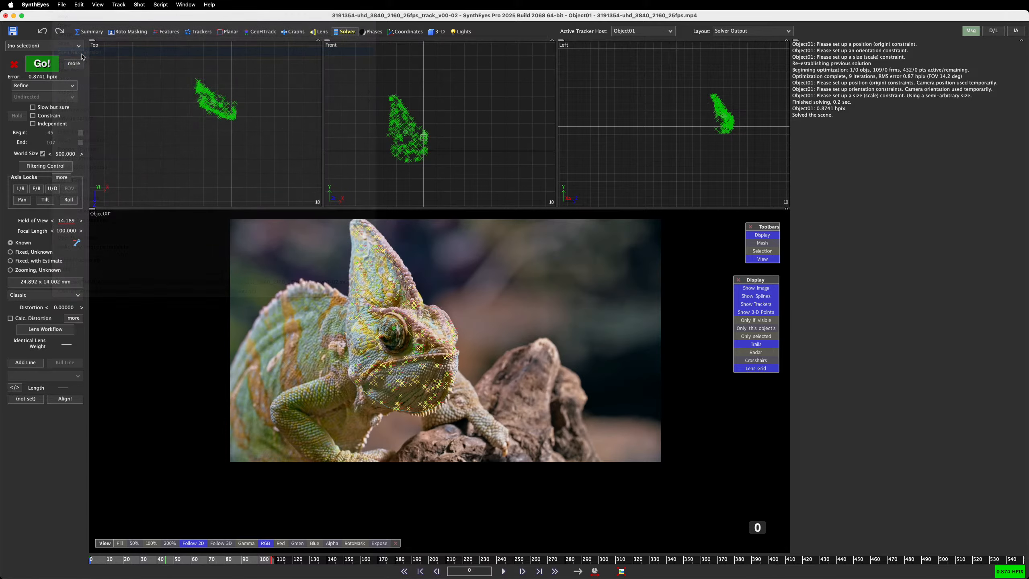
Set the lens type to Fixed, Unknown and re-solve the object in Refine mode
click(34, 85)
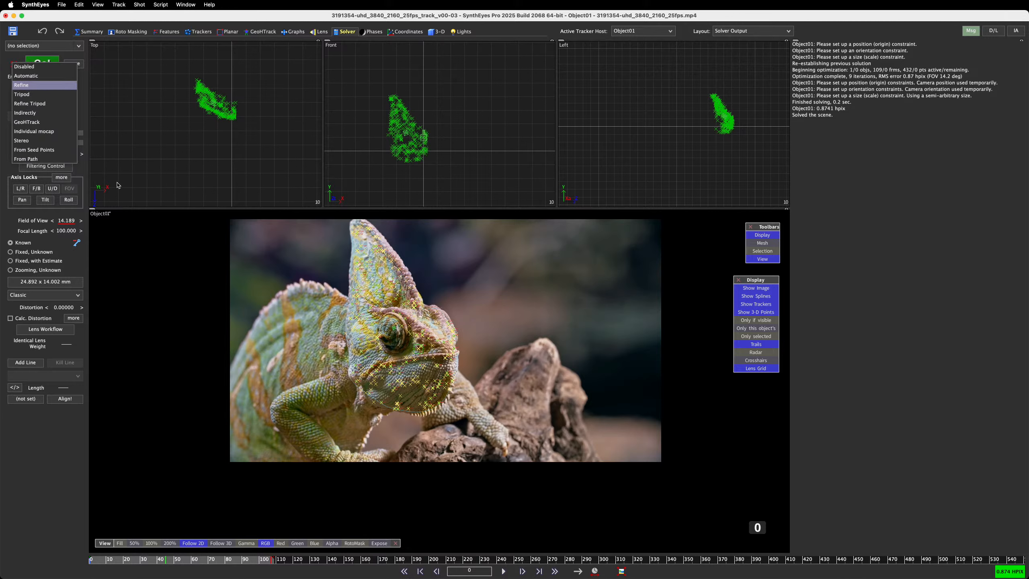
click(76, 265)
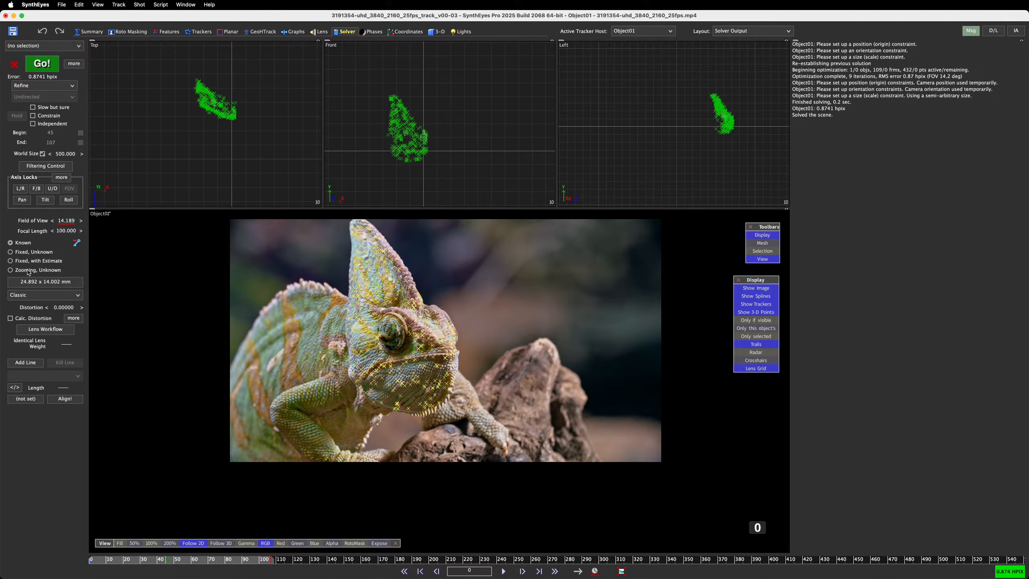
click(10, 253)
click(42, 58)
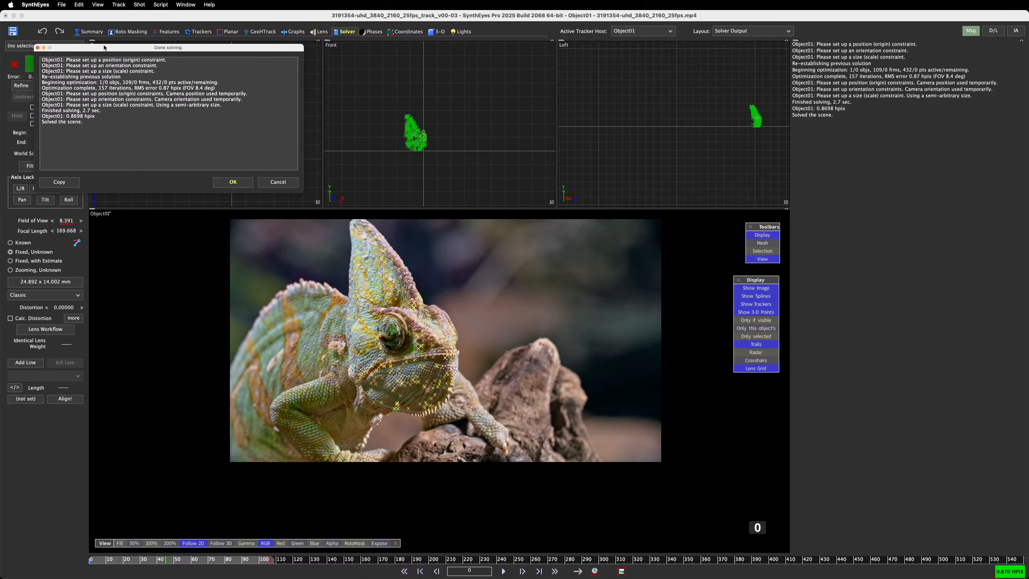
click(245, 183)
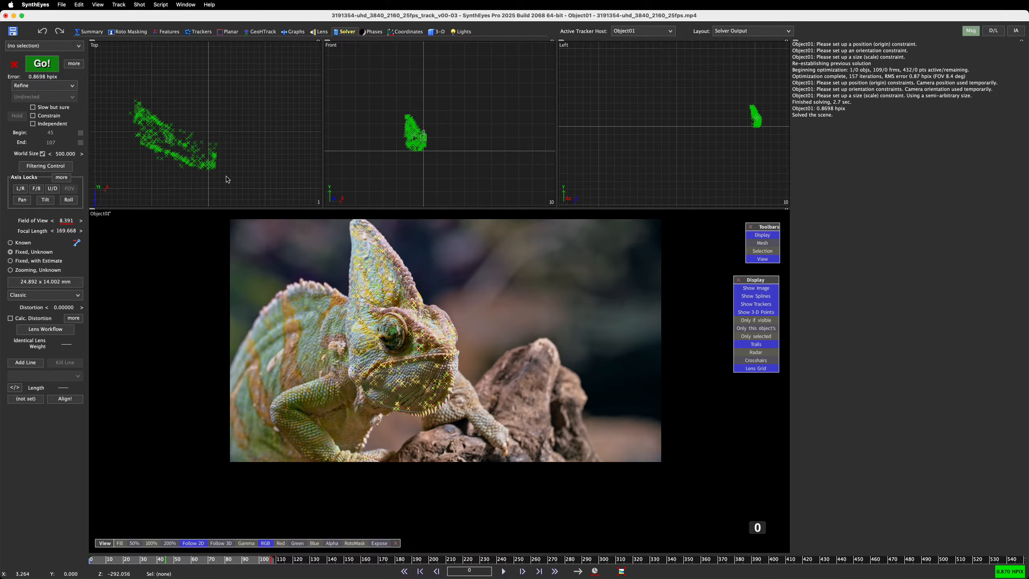
Inspect the shape of the re-solved point cloud against the chameleon's head, and open the 3-D workspace
scroll(227, 178, up, 3)
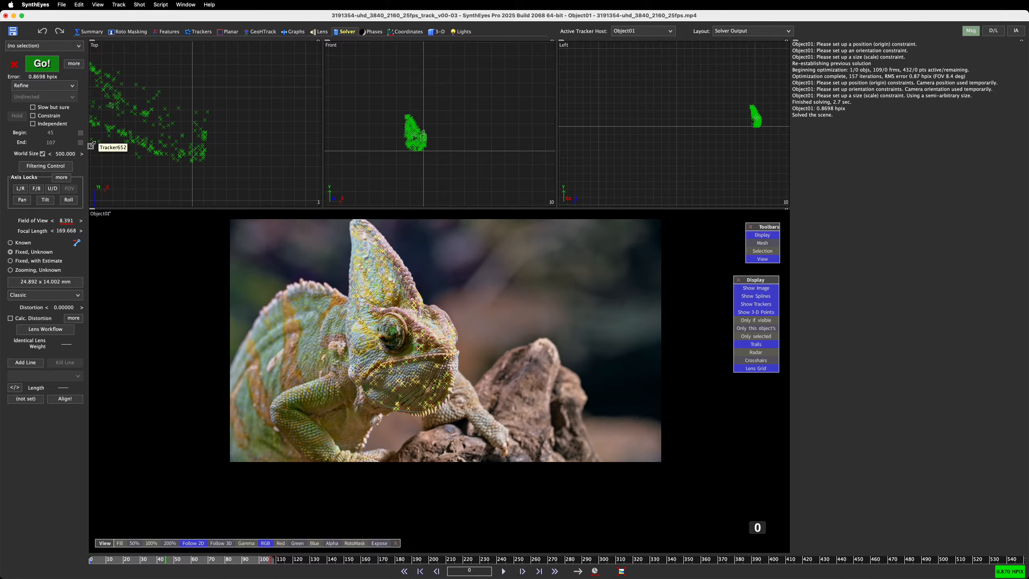
scroll(484, 351, down, 2)
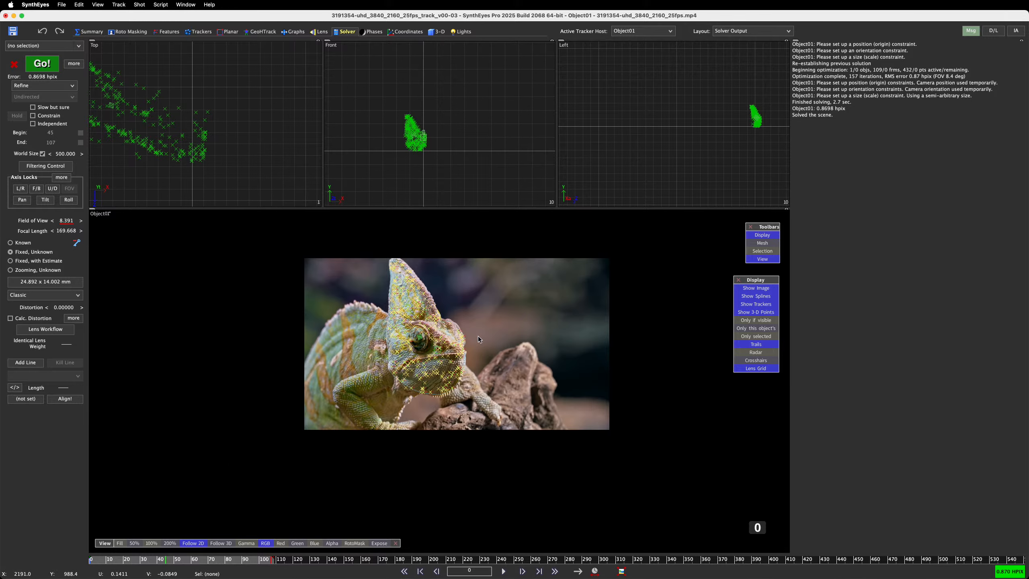
scroll(452, 331, up, 2)
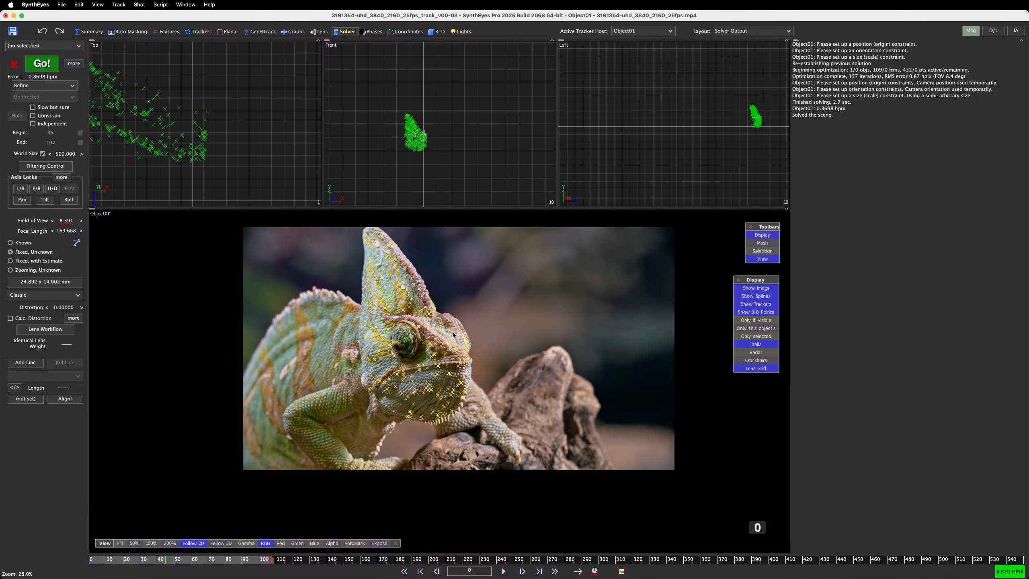
middle_drag(452, 332, 400, 337)
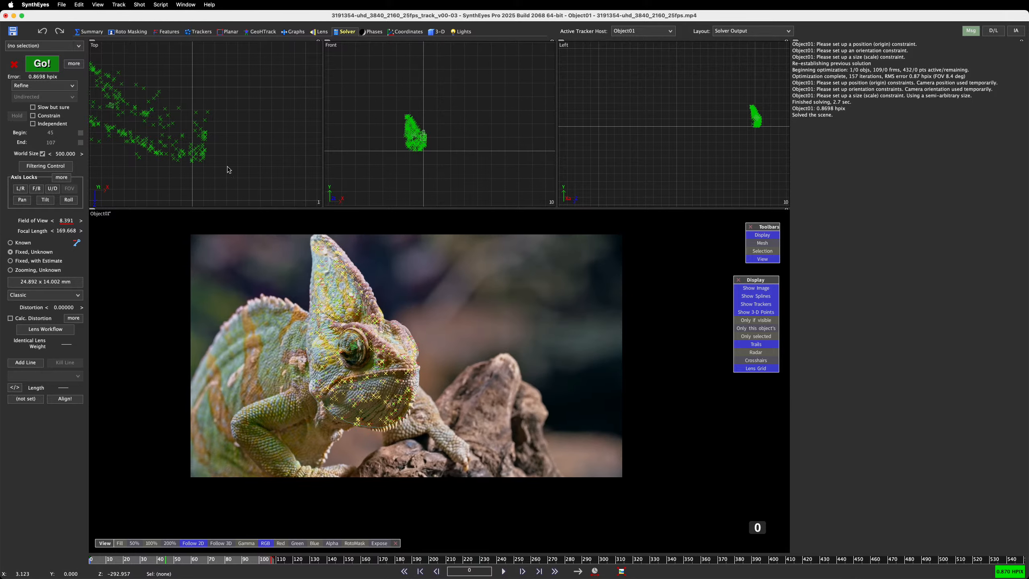
scroll(227, 166, down, 2)
mouse_move(335, 568)
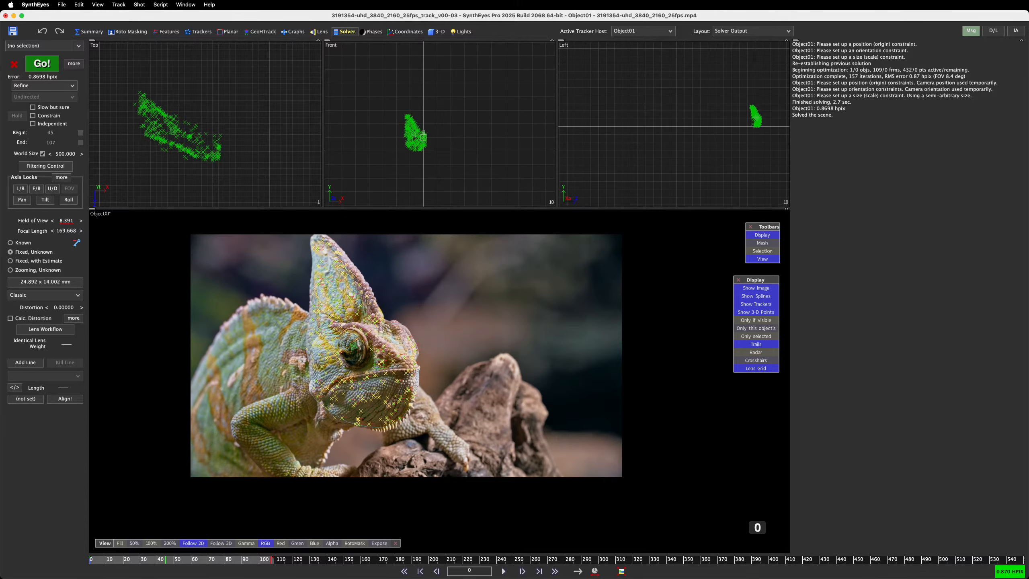
mouse_move(85, 552)
mouse_down()
mouse_move(205, 556)
mouse_move(86, 556)
mouse_up()
click(439, 32)
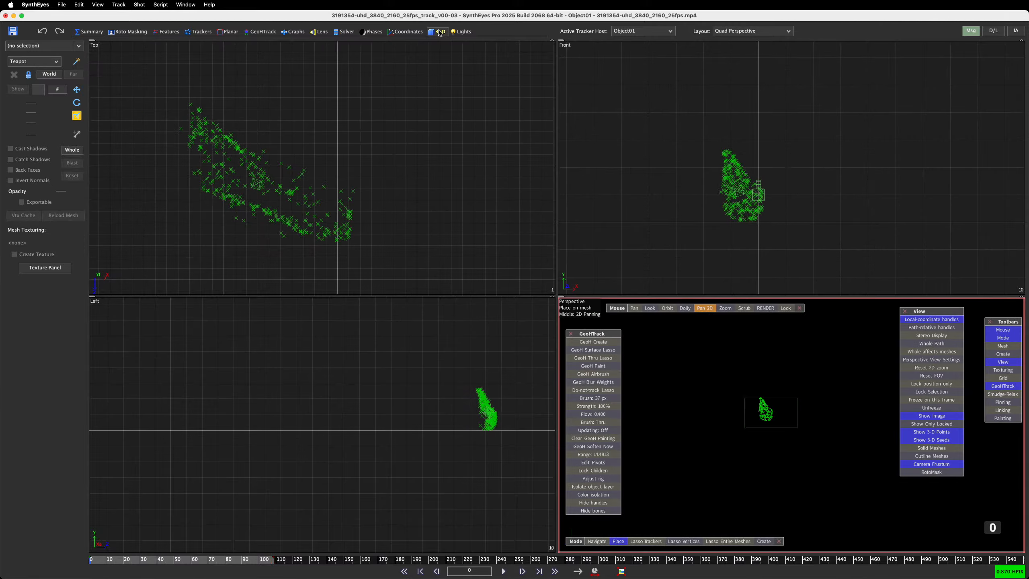
Lock the perspective view to the tracked camera and reduce the tracker size in the scene settings
click(786, 307)
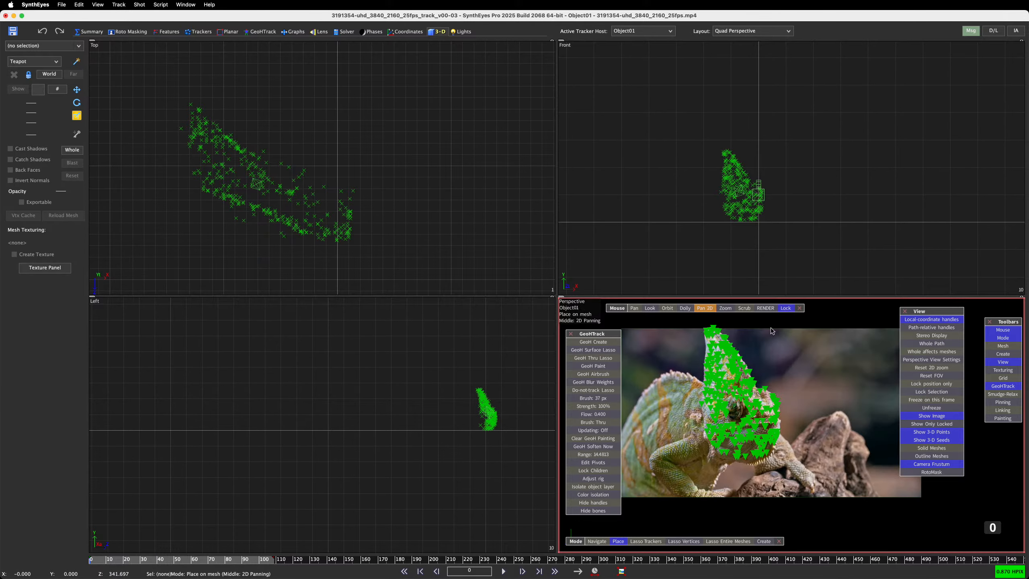
click(78, 4)
click(93, 269)
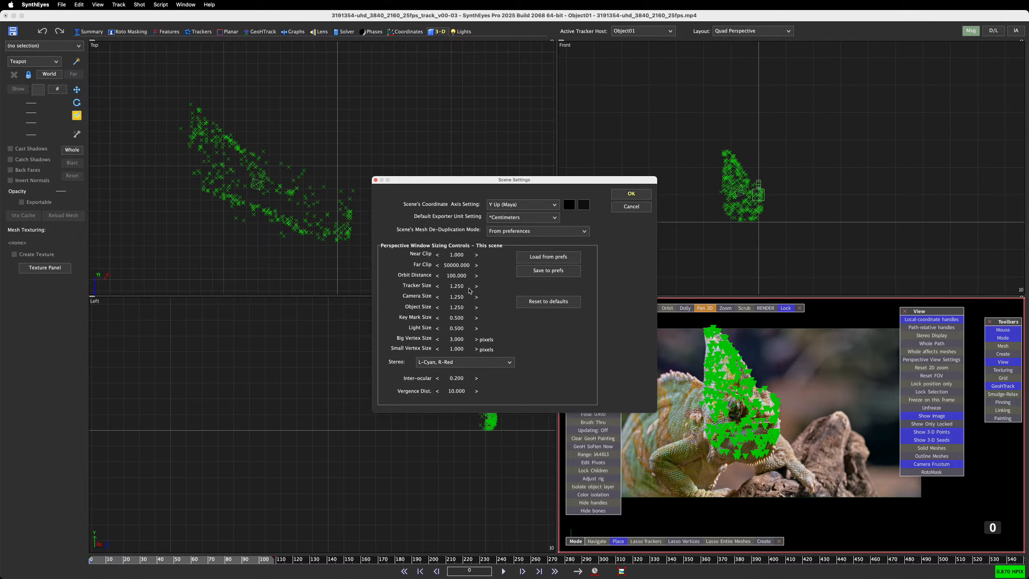
drag(460, 287, 440, 287)
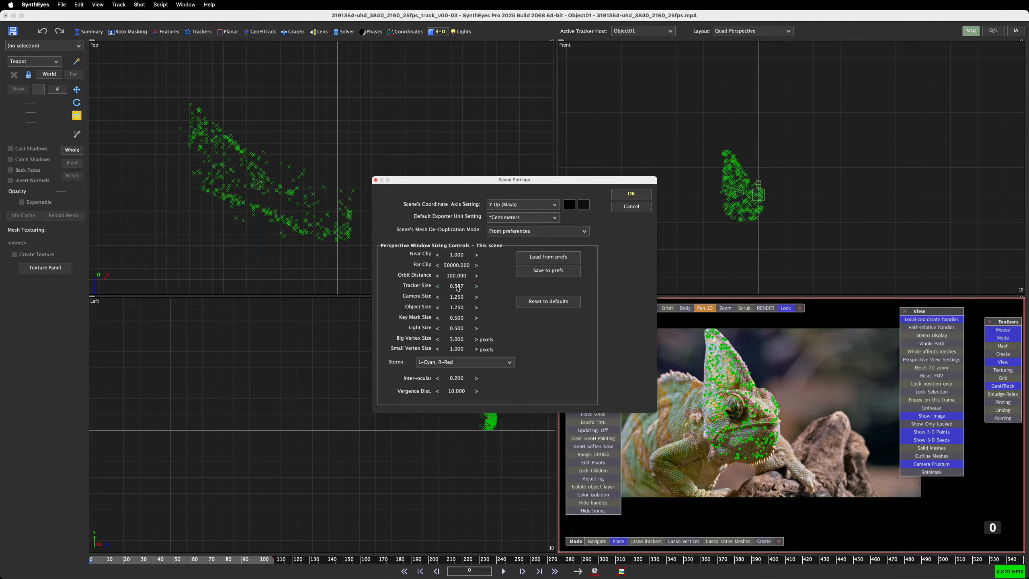
click(631, 194)
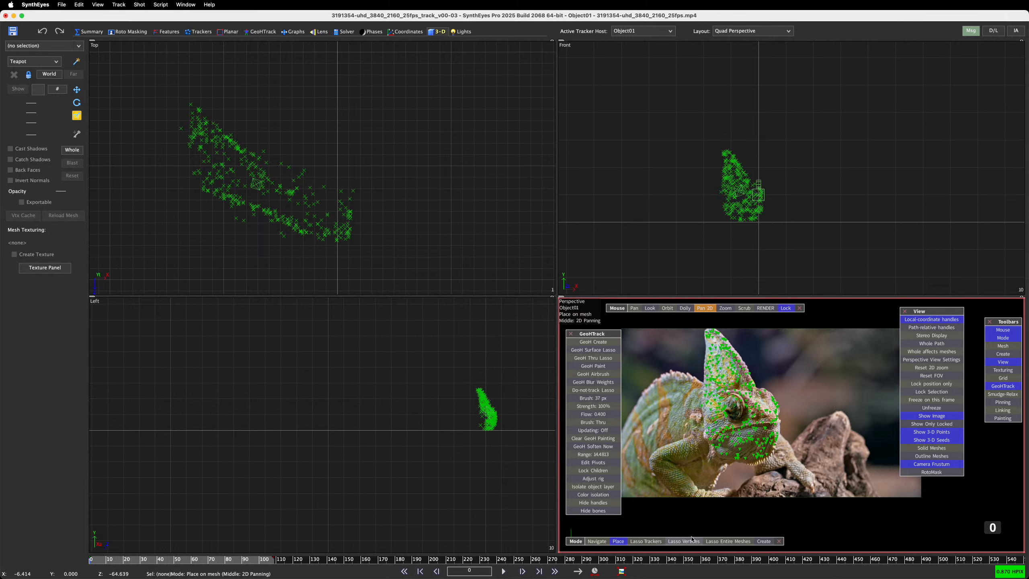
Lasso the trackers on the chameleon's head in the perspective view and ensure all trackers are selected
click(646, 542)
mouse_move(779, 328)
mouse_down()
mouse_move(804, 429)
mouse_move(681, 409)
mouse_move(781, 470)
mouse_up()
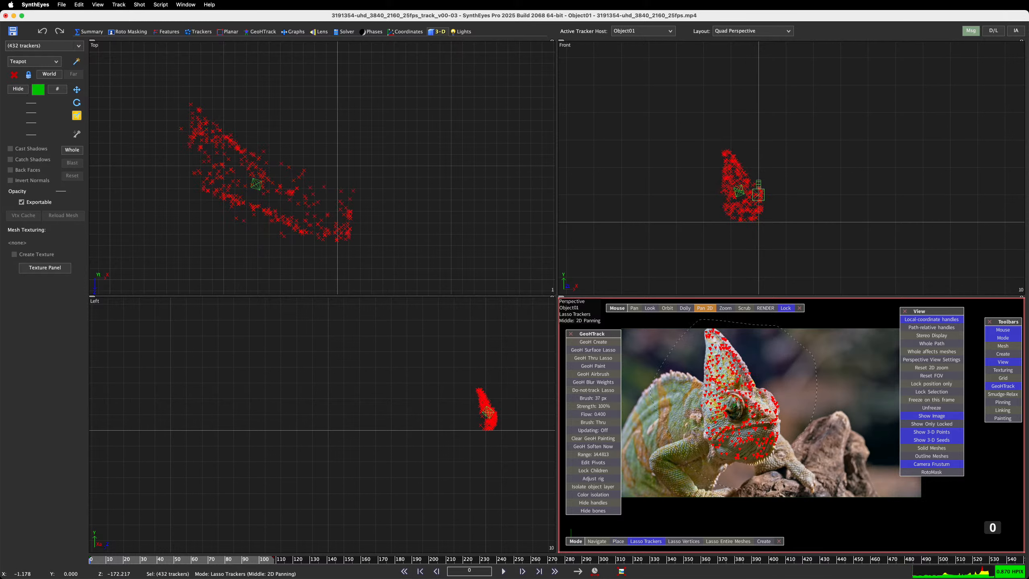
click(672, 241)
key(ctrl+a)
Clean up the auto trackers using the current bad-frame and high-error thresholds, and re-solve in Refine mode
click(346, 32)
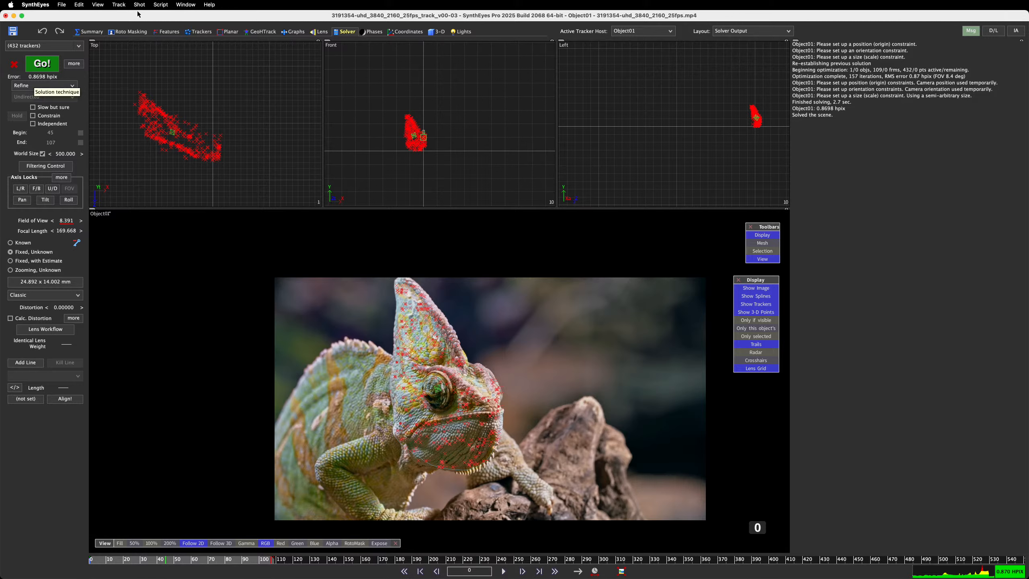
click(119, 4)
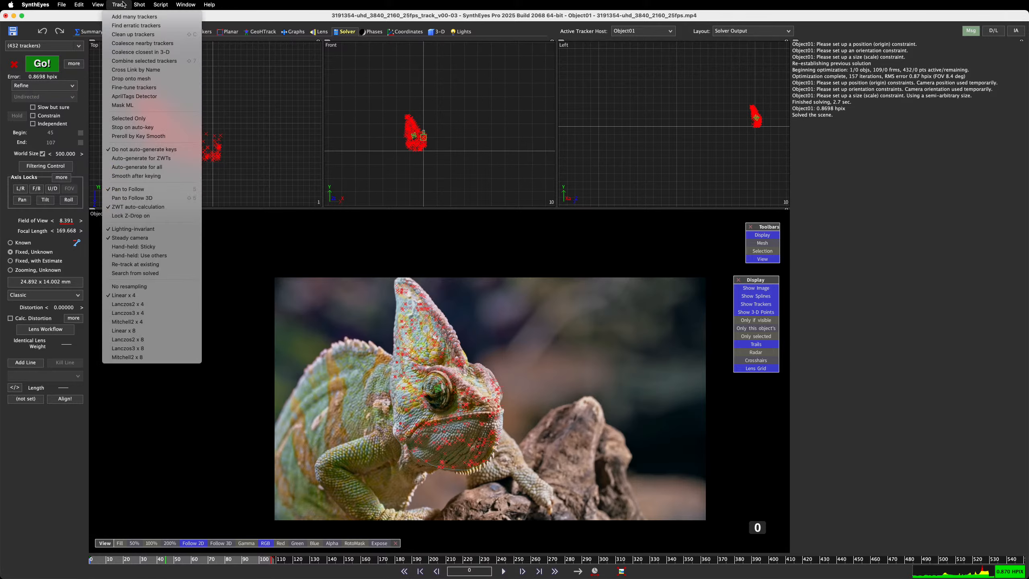
click(134, 34)
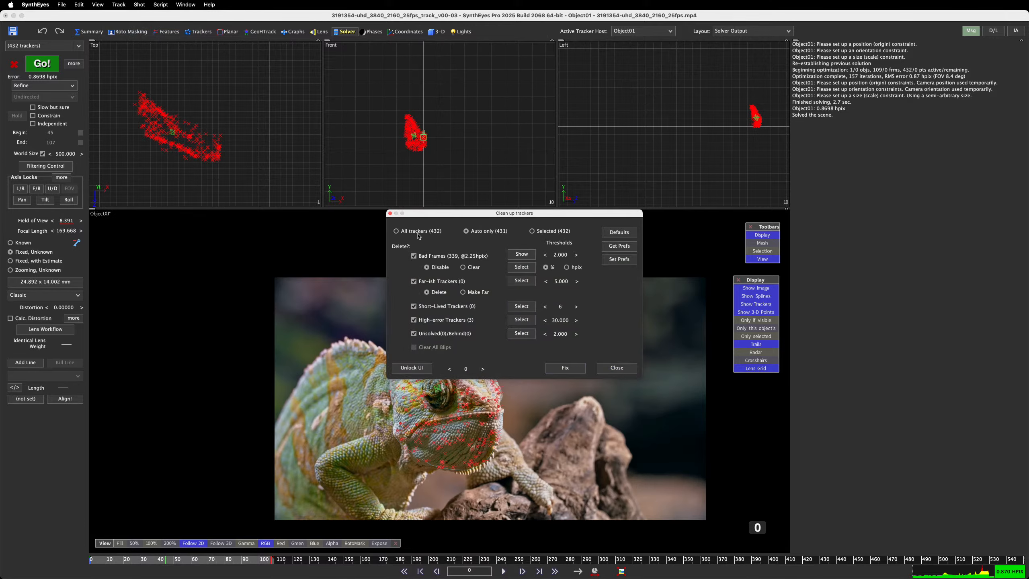
click(565, 368)
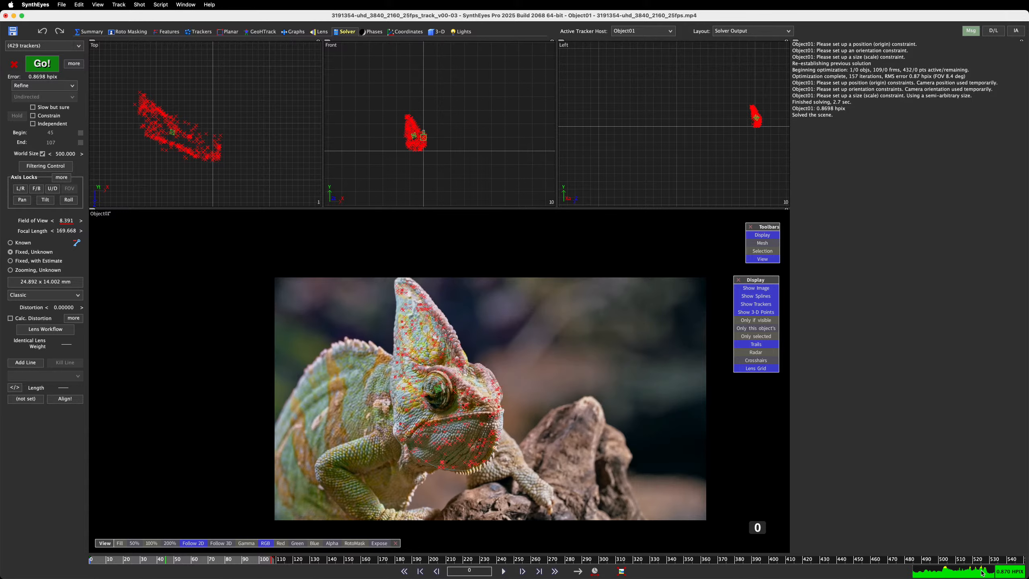
click(42, 63)
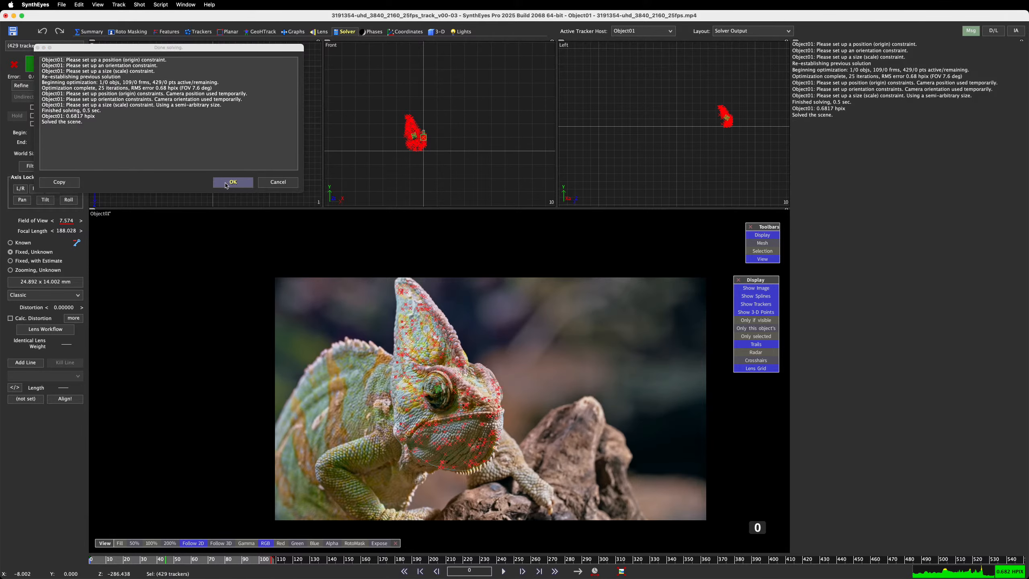
click(240, 185)
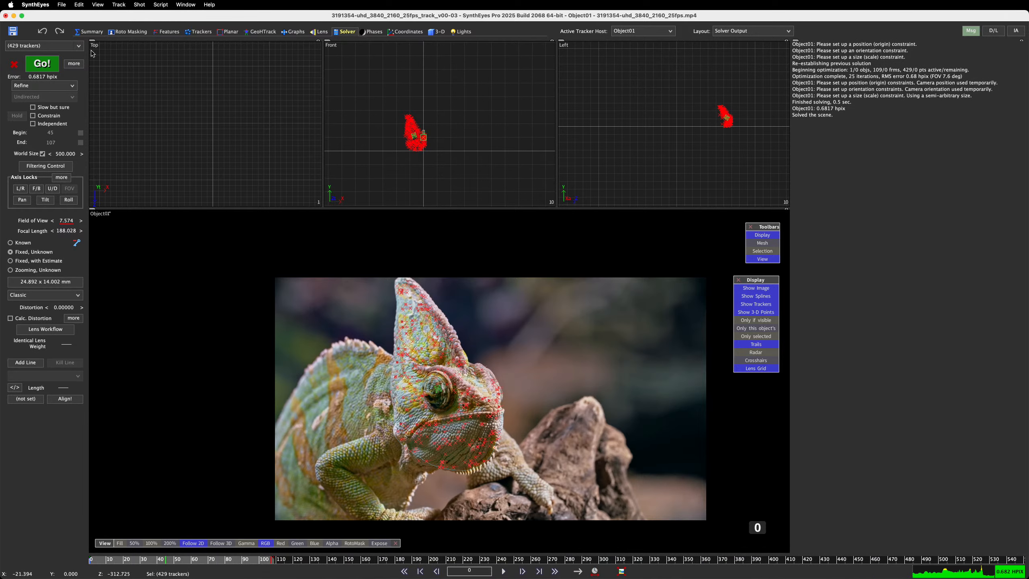
click(118, 5)
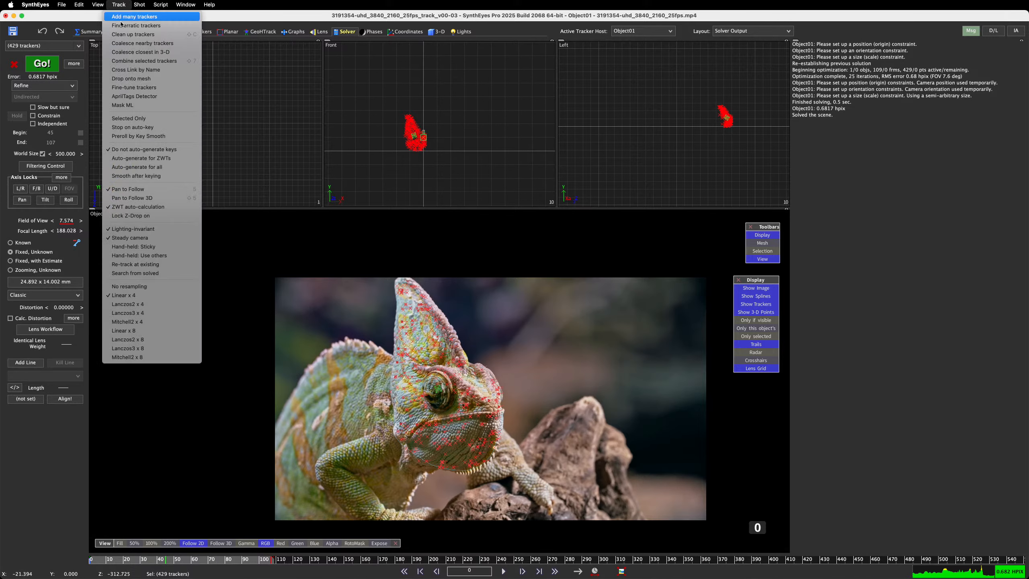
click(124, 44)
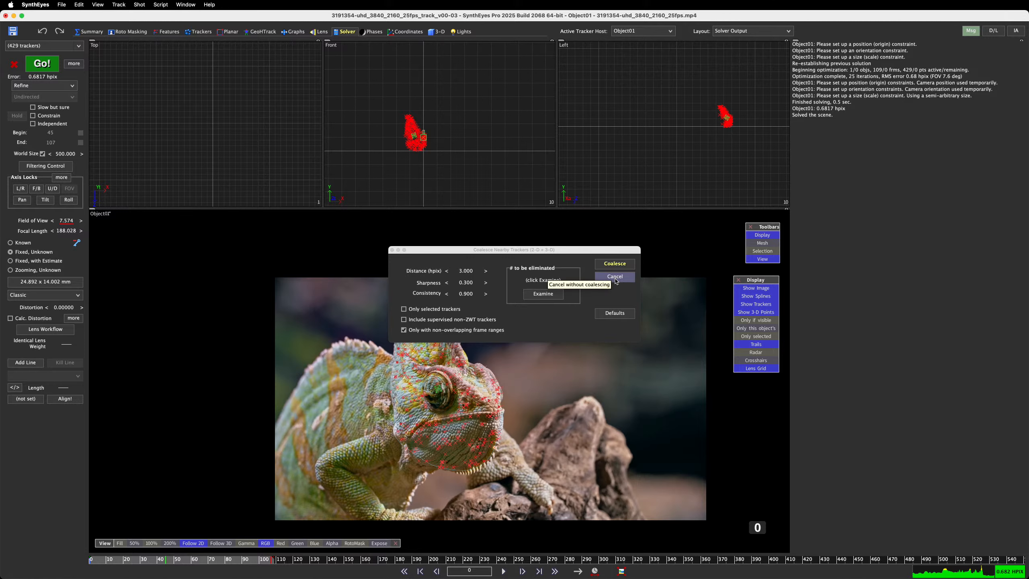
click(615, 278)
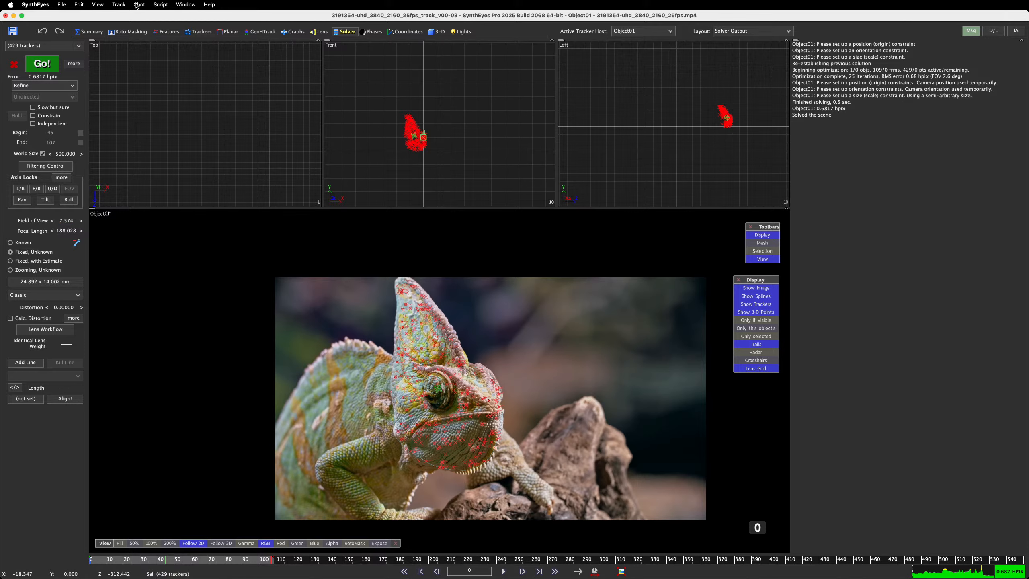
Run Clean up trackers again on the auto trackers with the same thresholds
click(118, 4)
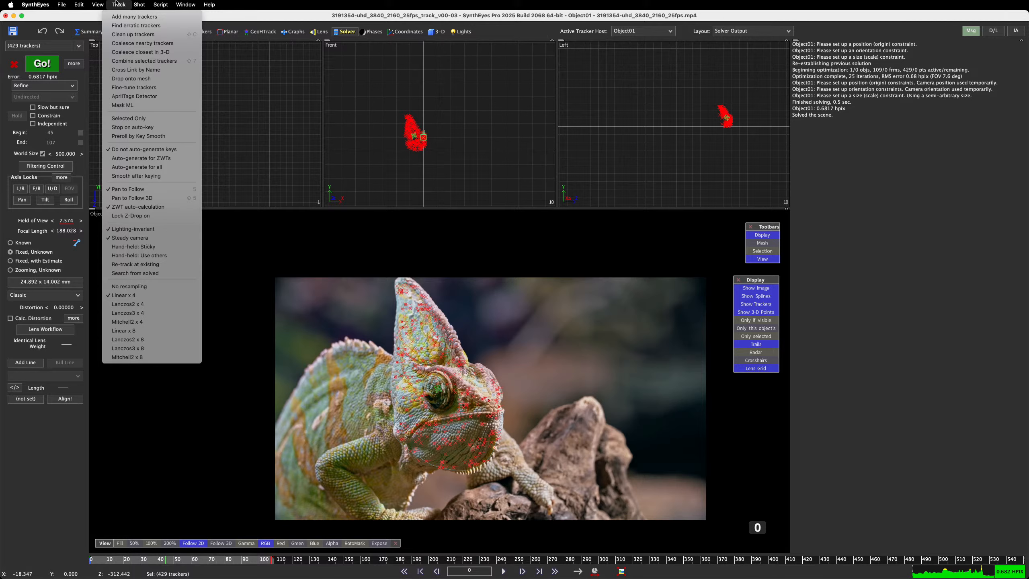
click(133, 34)
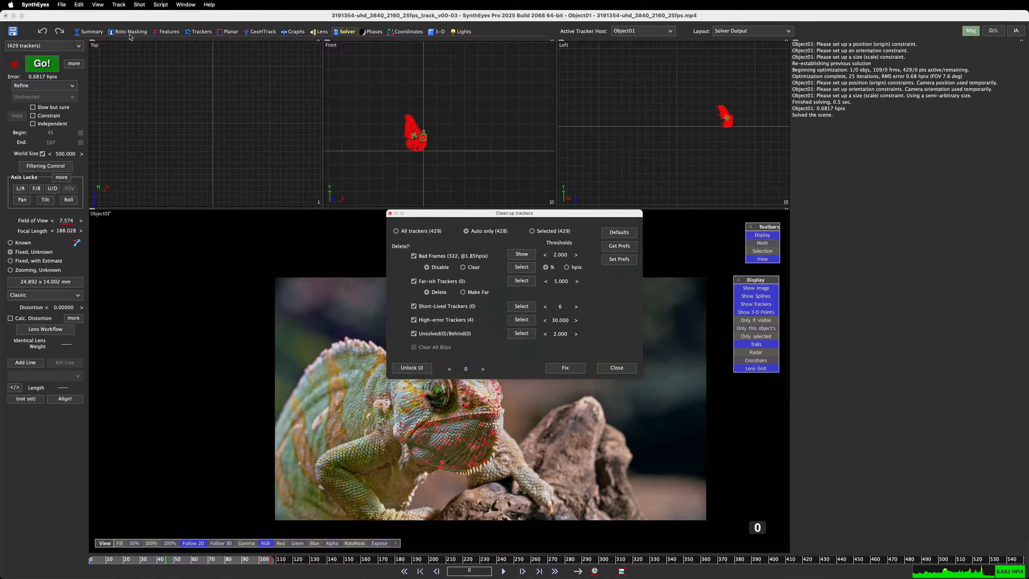
click(572, 369)
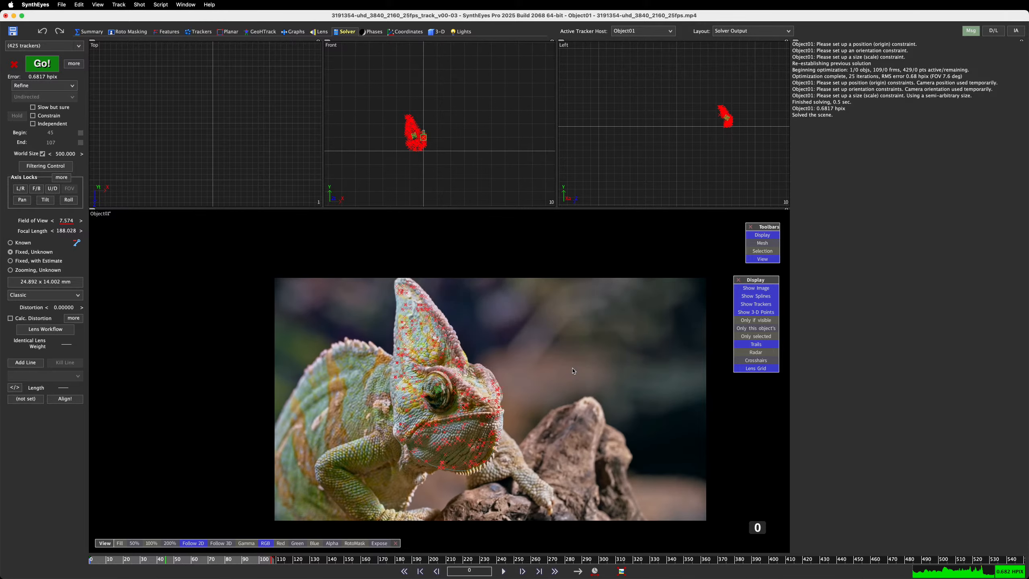
Scrub from the end of the shot back to frame 93 and open a floating Graph Editor
click(975, 559)
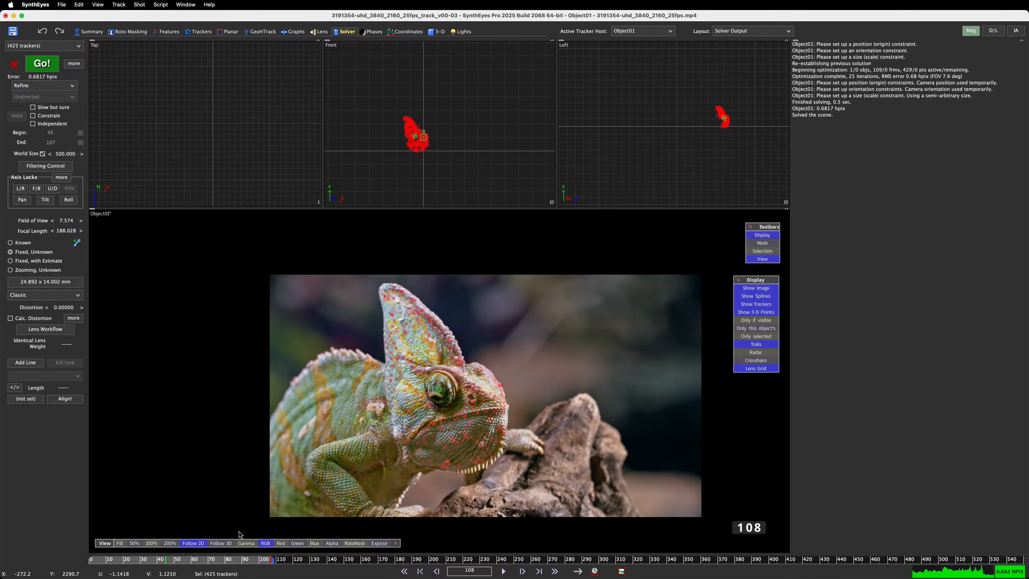
mouse_move(252, 563)
mouse_down()
mouse_move(206, 563)
mouse_move(275, 563)
mouse_move(247, 566)
mouse_up()
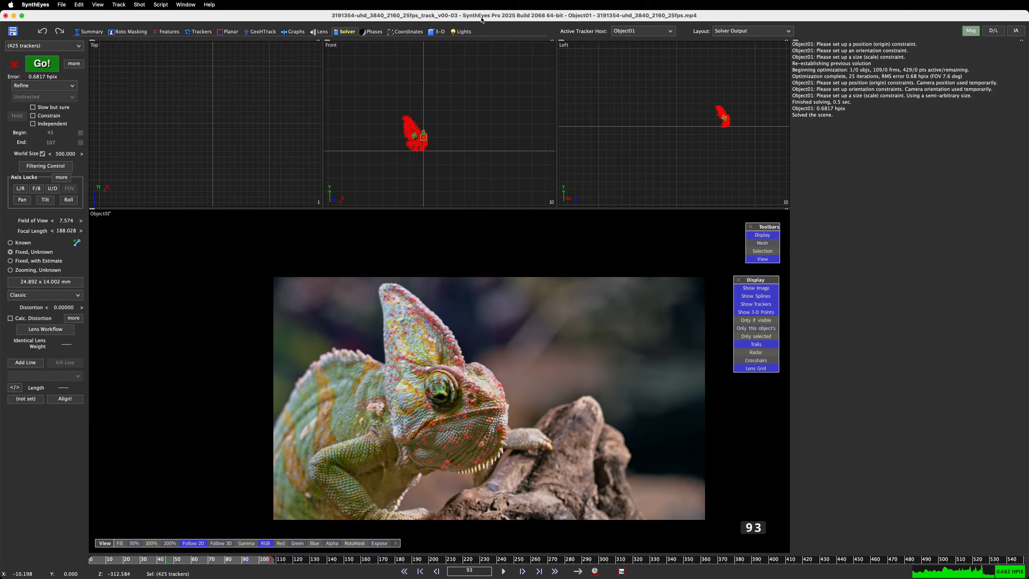
click(186, 5)
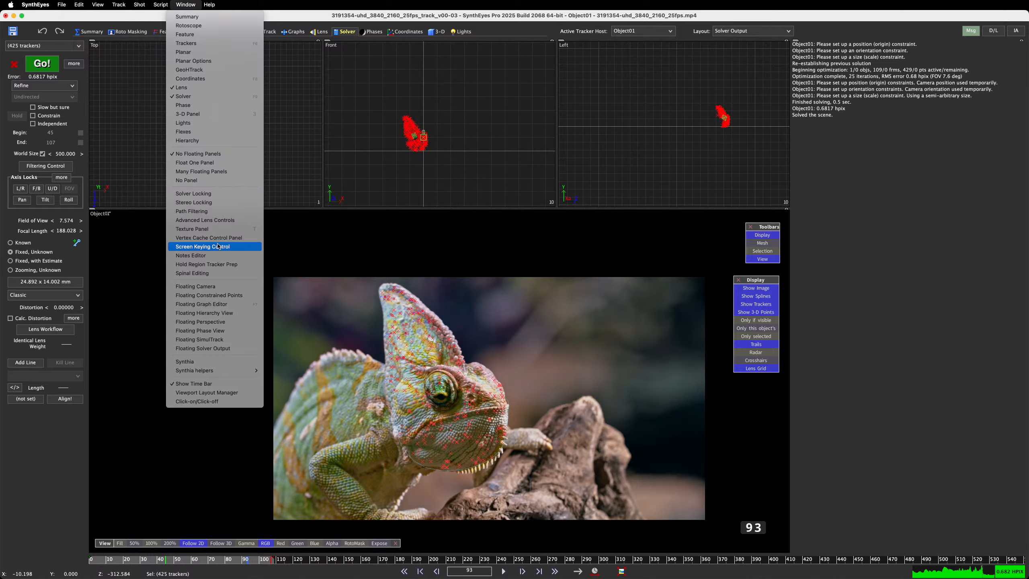
click(207, 304)
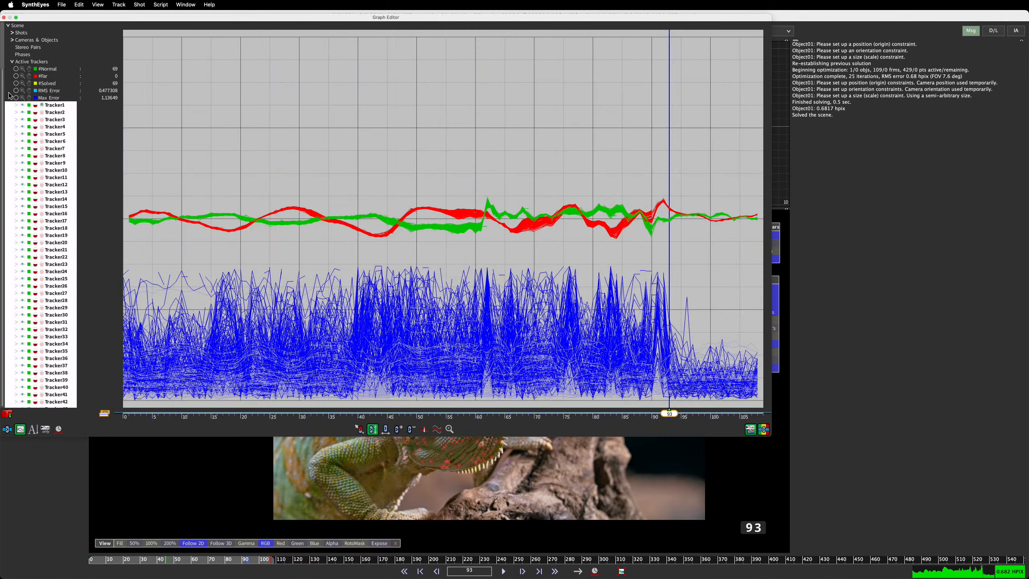
Turn on the RMS Error channel for the active trackers and look through the tracker list in the Graph Editor
click(12, 62)
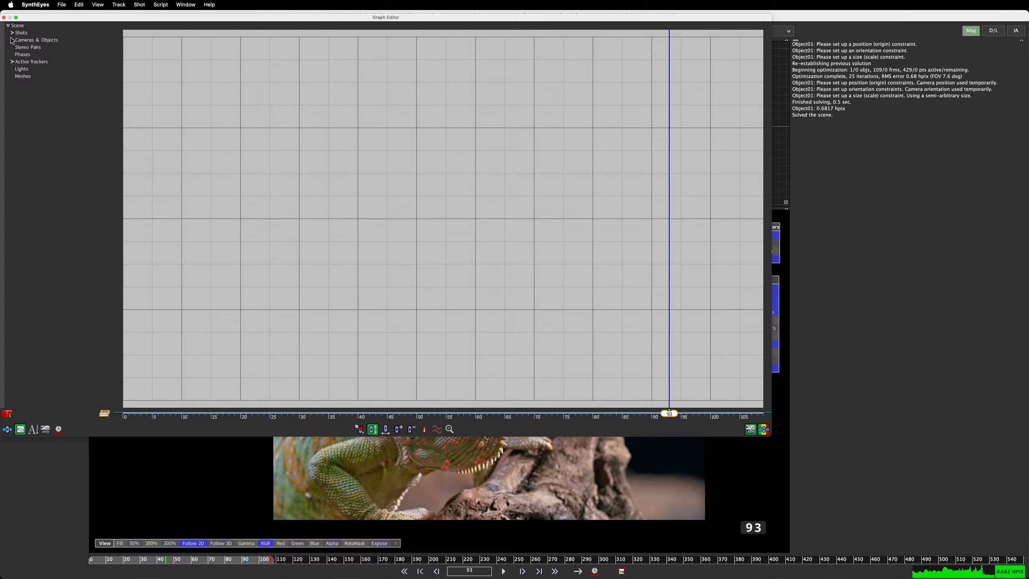
click(12, 61)
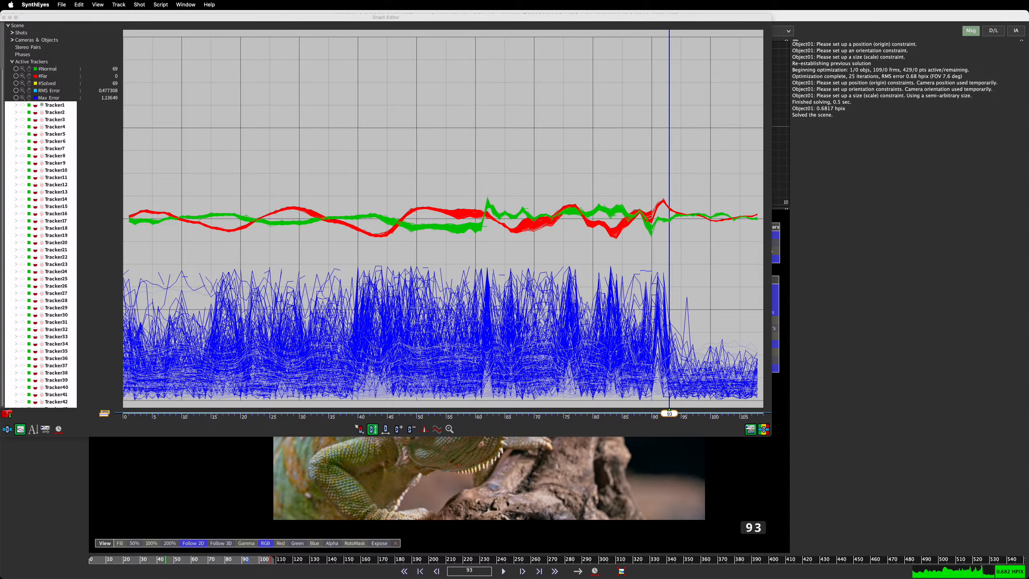
click(34, 98)
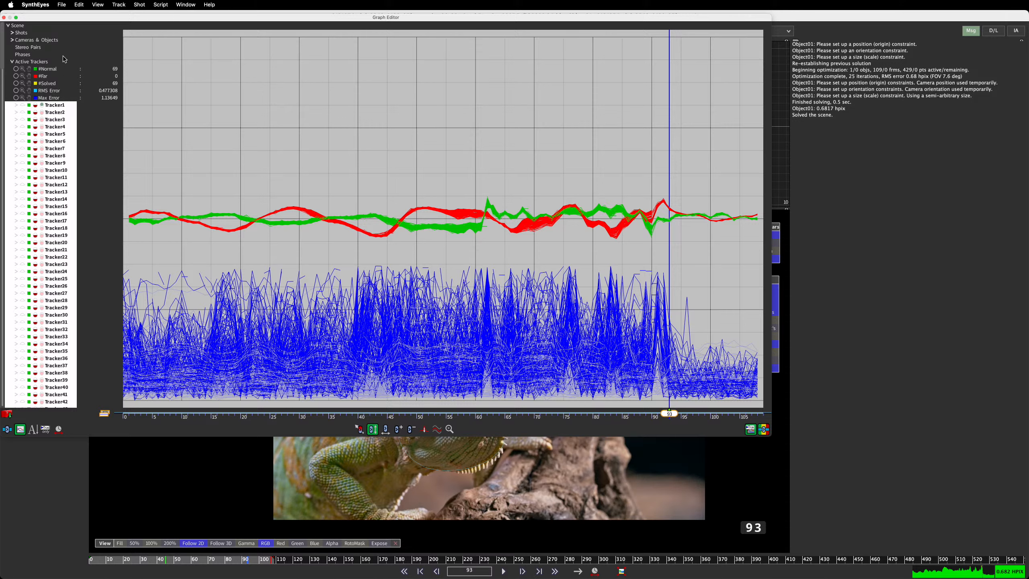
click(15, 90)
scroll(37, 126, down, 10)
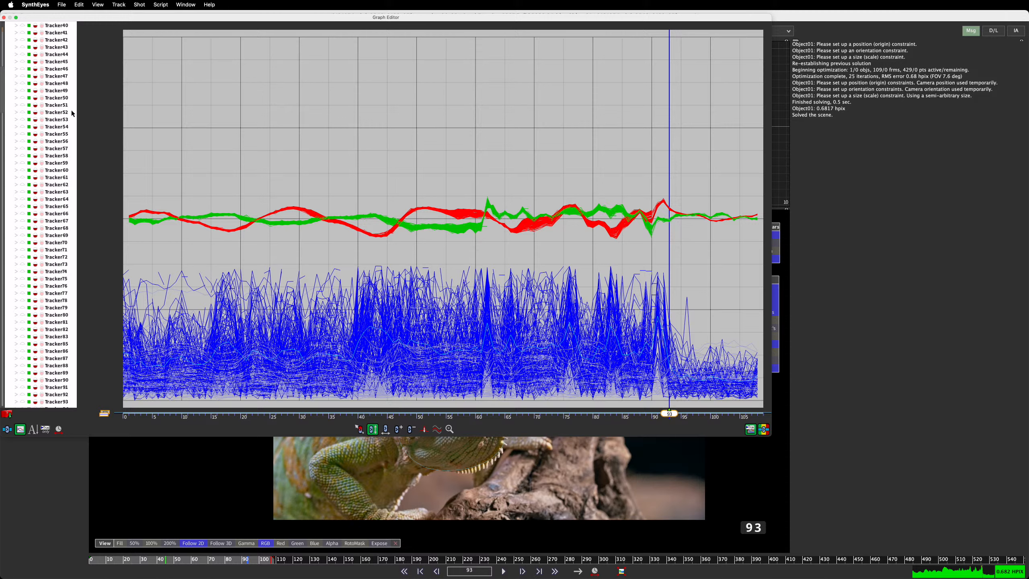
scroll(45, 162, down, 10)
scroll(591, 221, down, 1)
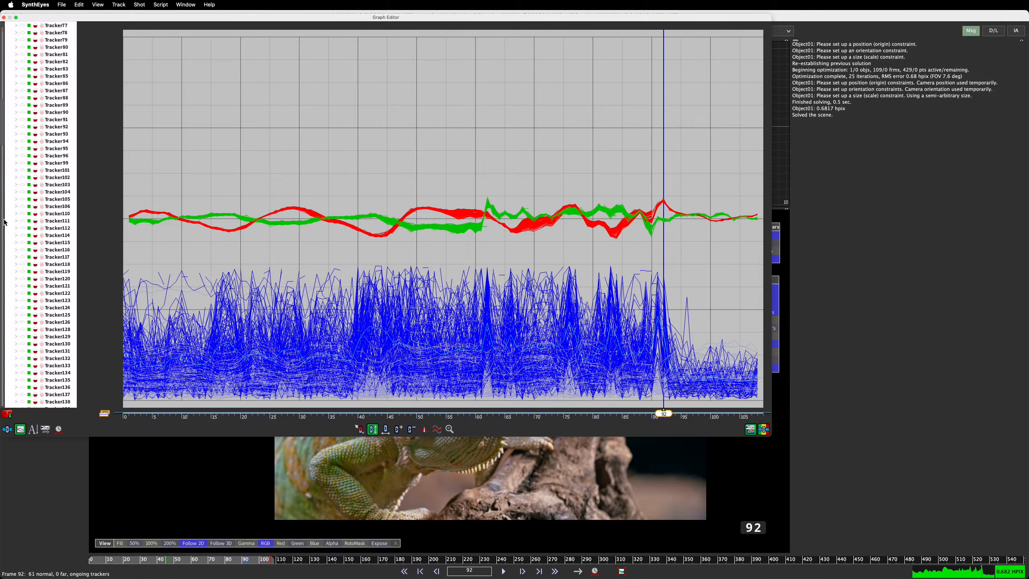
click(156, 493)
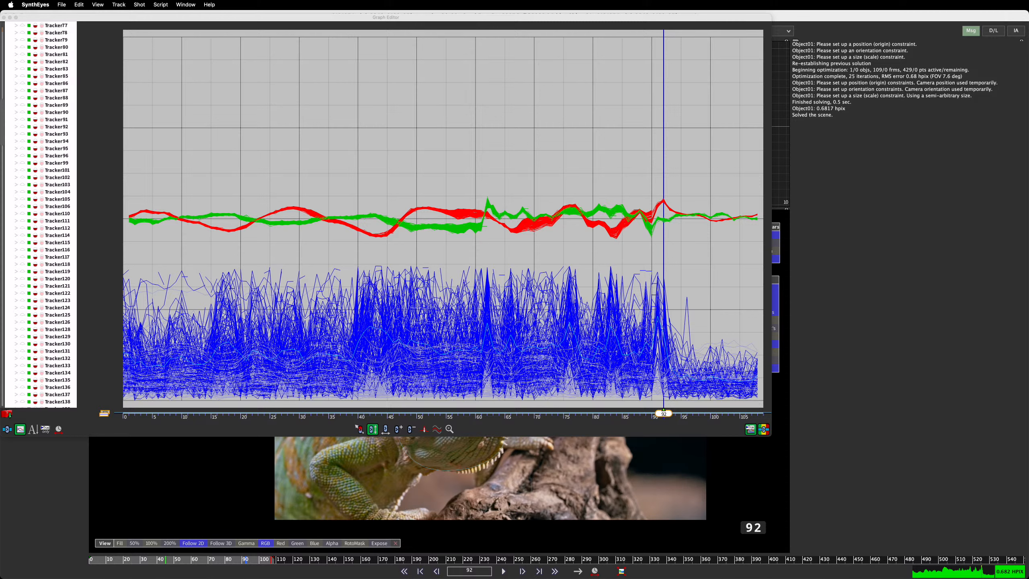
click(114, 226)
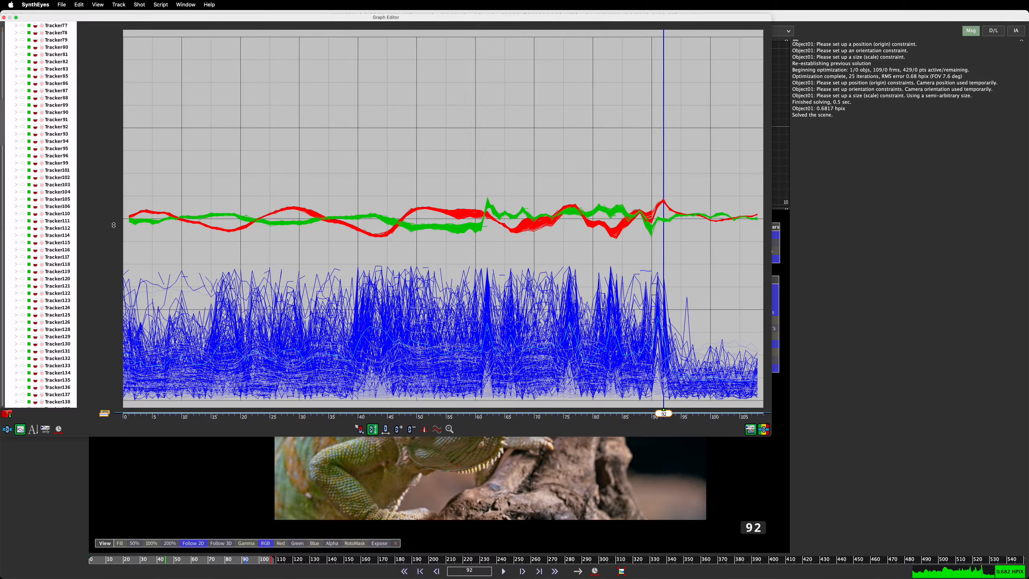
scroll(48, 284, up, 12)
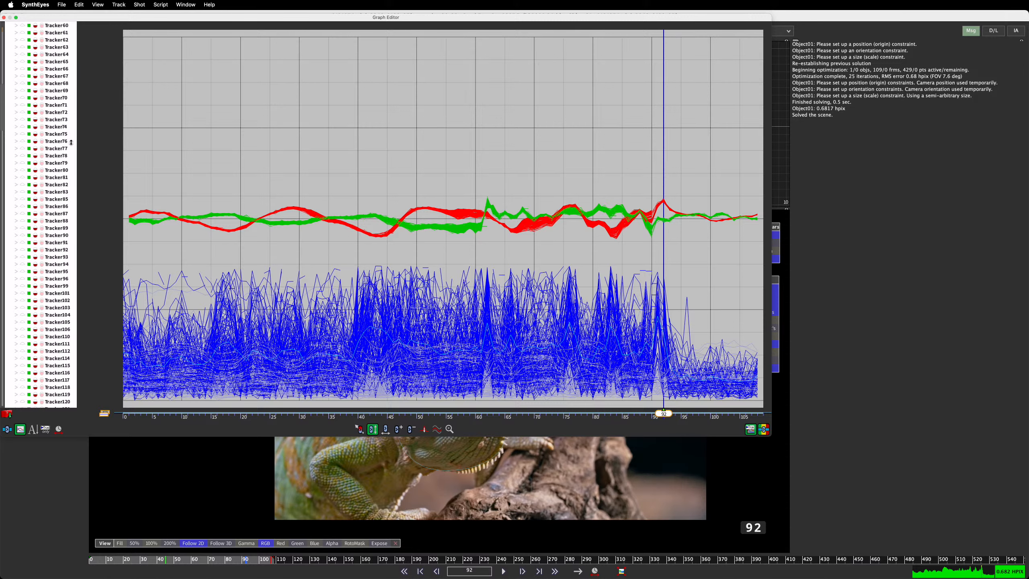
scroll(71, 142, up, 4)
click(882, 116)
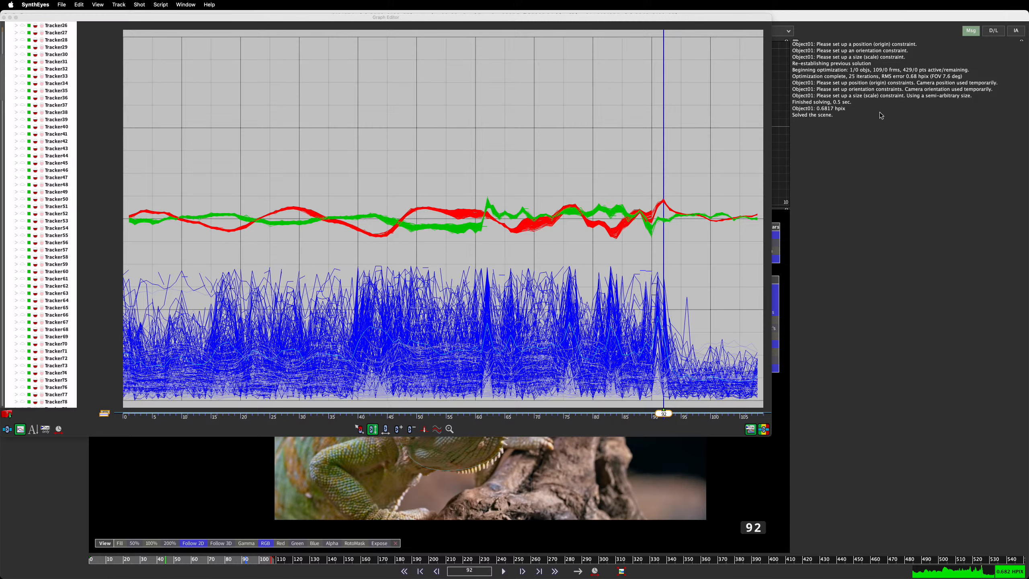
Move the Graph Editor clear of the solver controls, reset its time axis and return to the RMS Error channel
drag(717, 17, 820, 63)
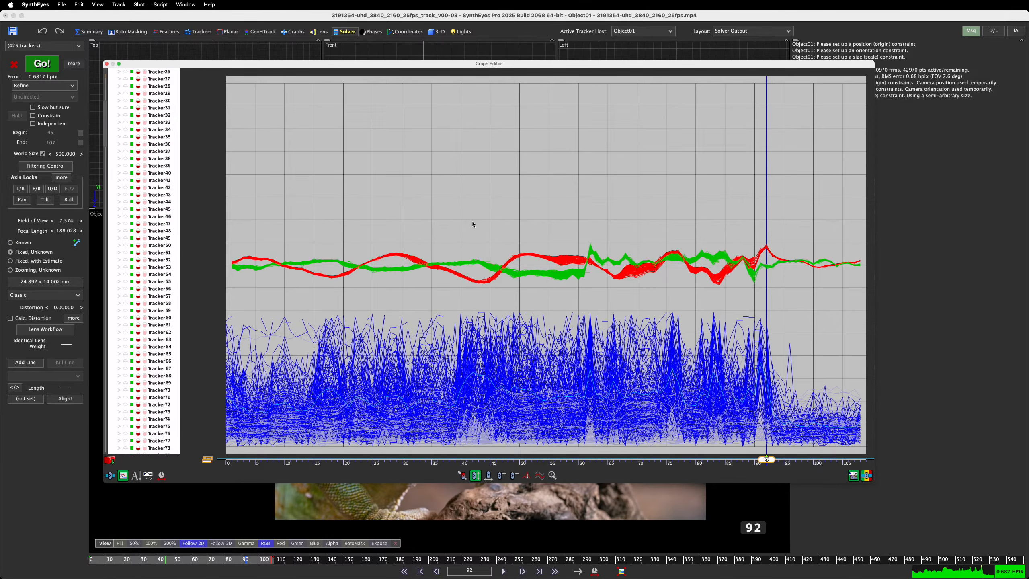
scroll(247, 172, down, 7)
scroll(158, 156, up, 7)
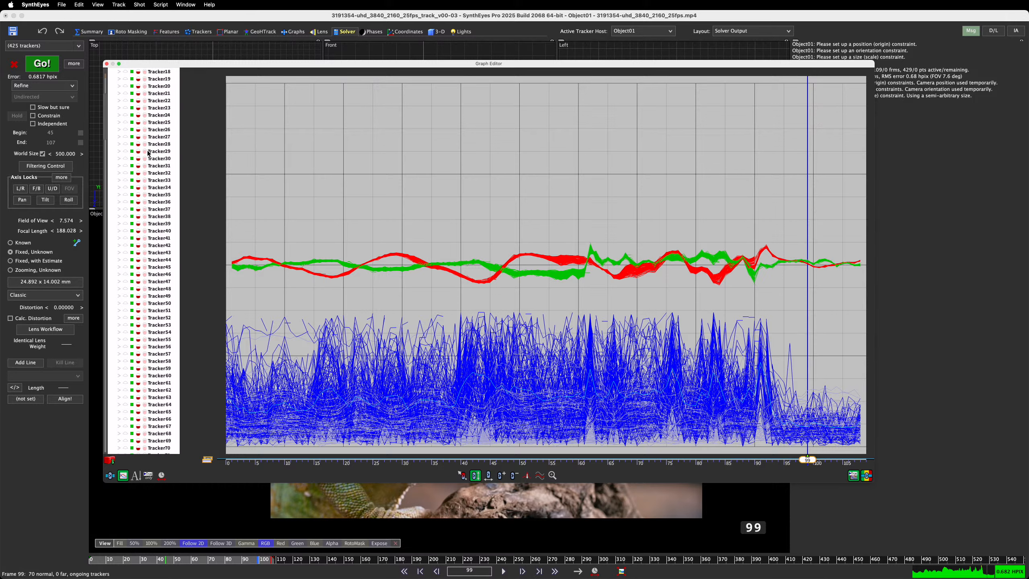
scroll(656, 285, down, 6)
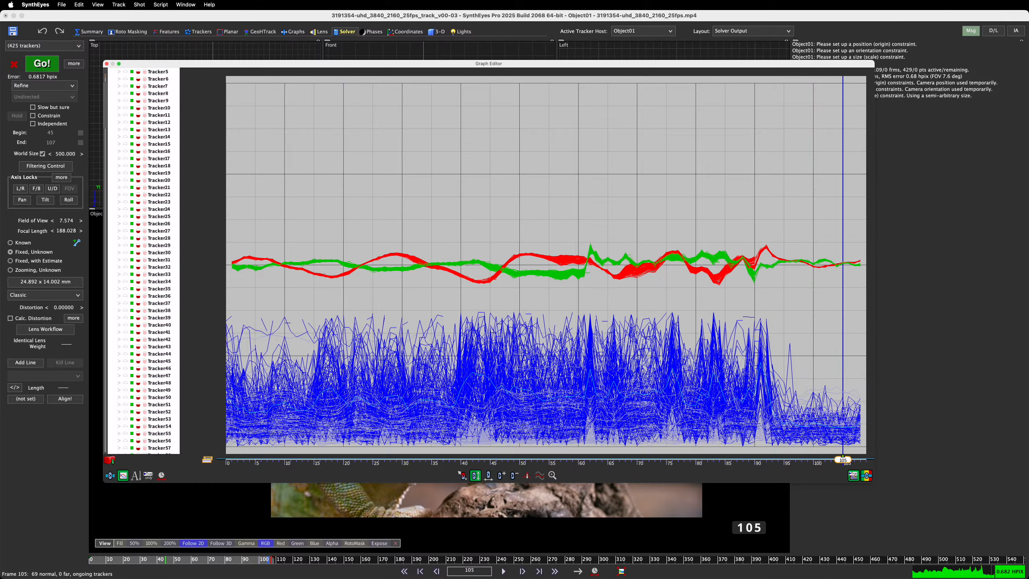
right_click(431, 202)
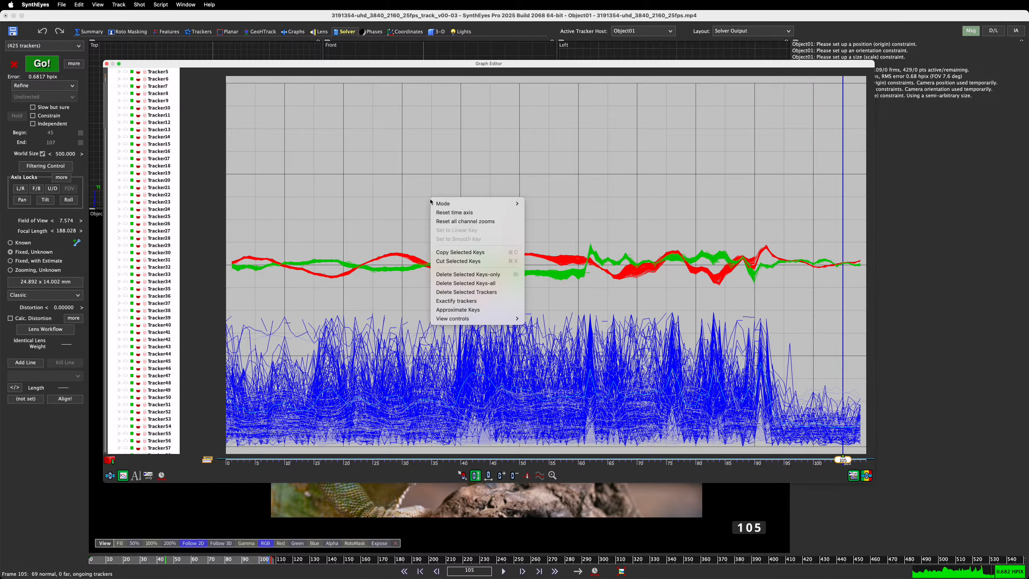
click(459, 213)
scroll(173, 155, up, 5)
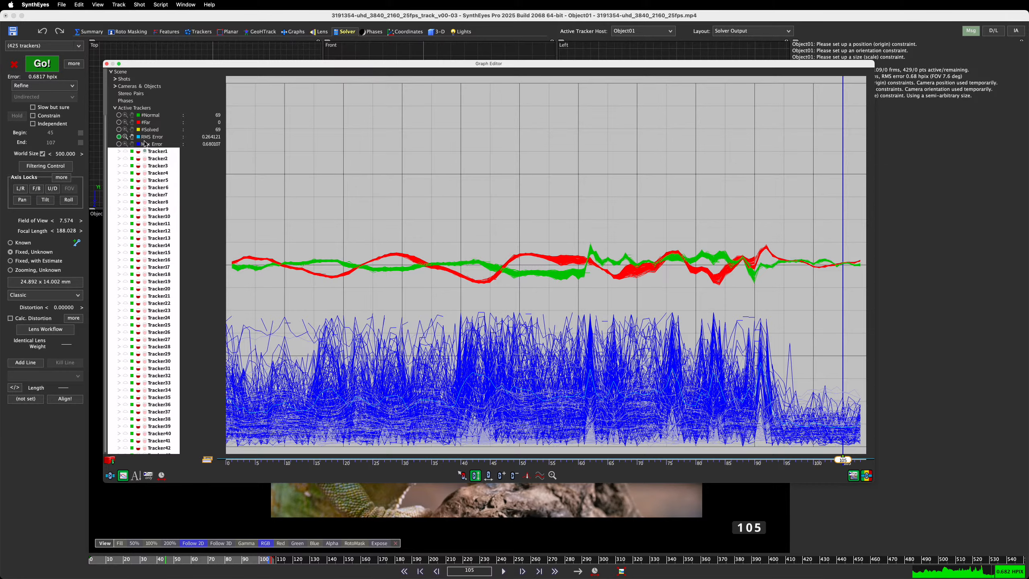
Compare the error curves of Tracker3, Tracker4, Tracker1 and Tracker24 one by one, and close the Graph Editor
click(158, 166)
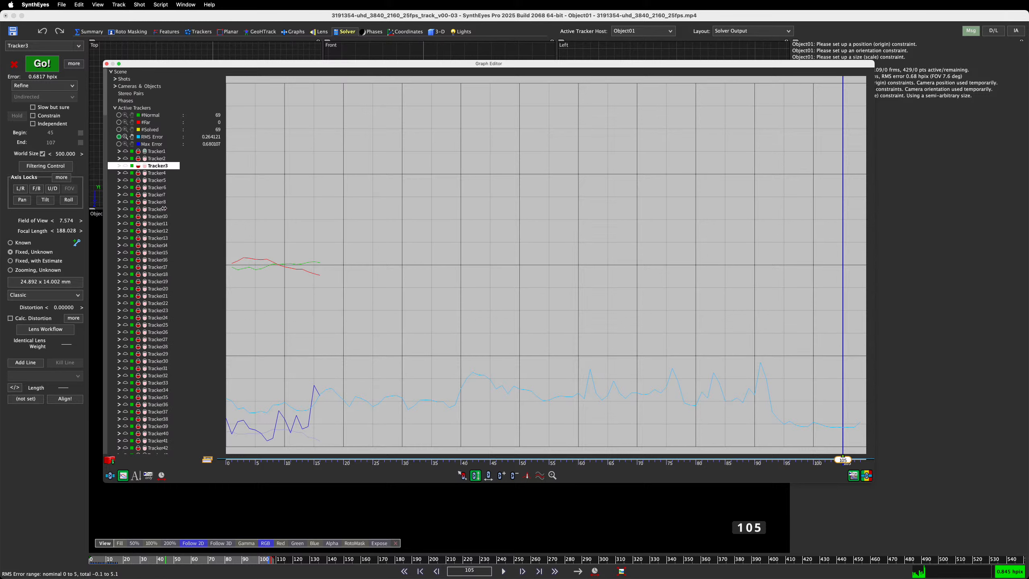
click(164, 174)
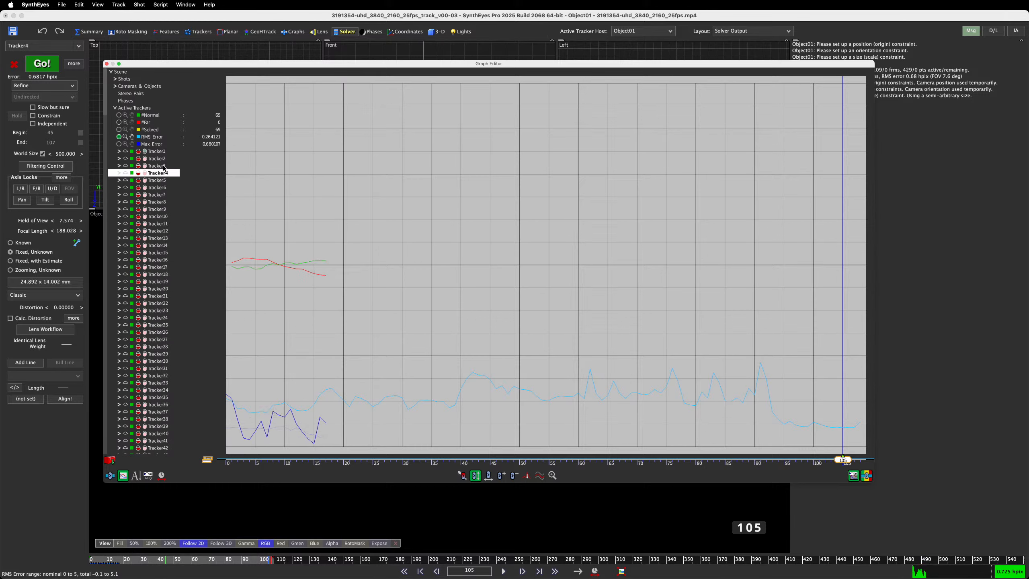
click(161, 151)
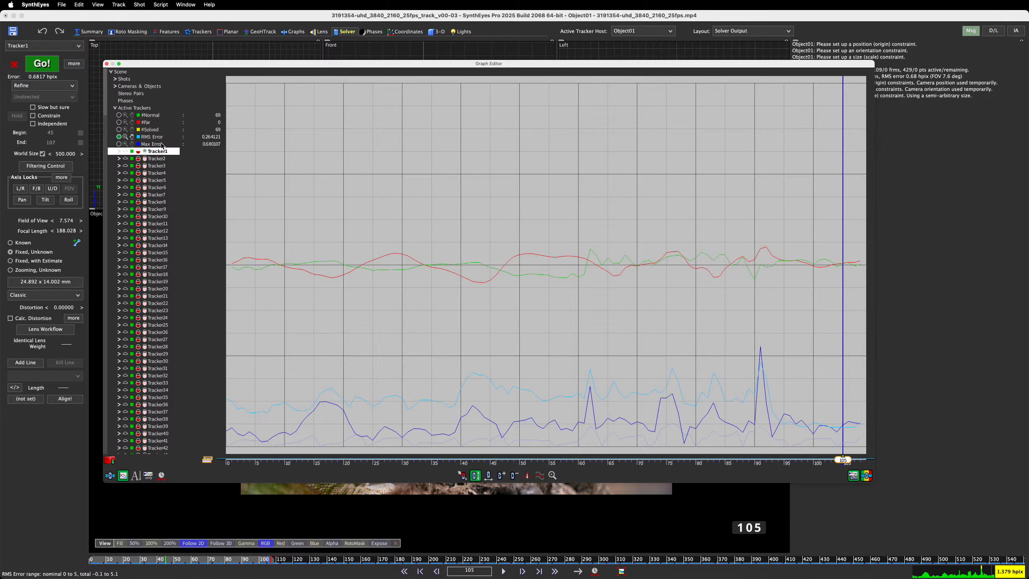
click(160, 166)
click(161, 318)
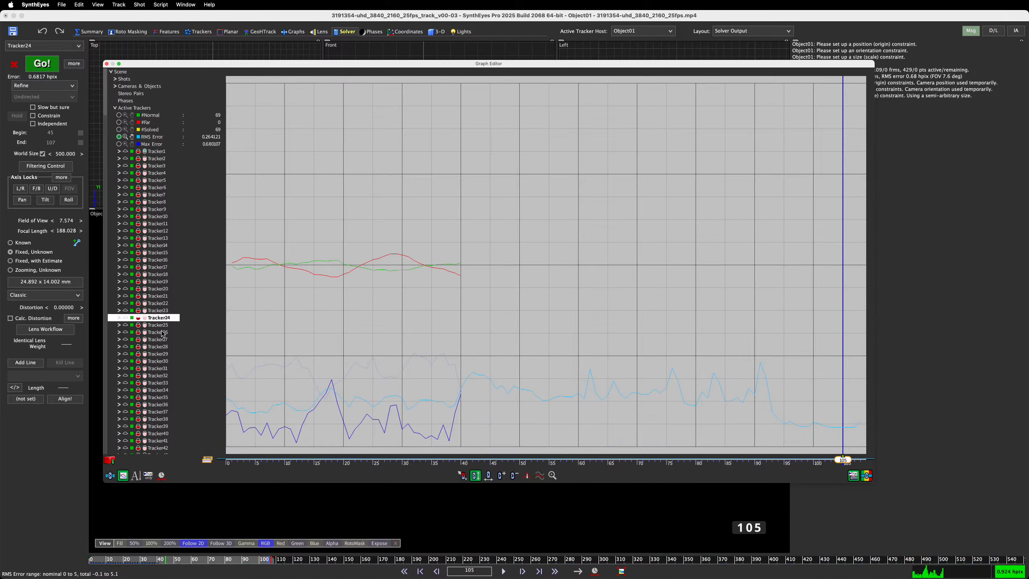
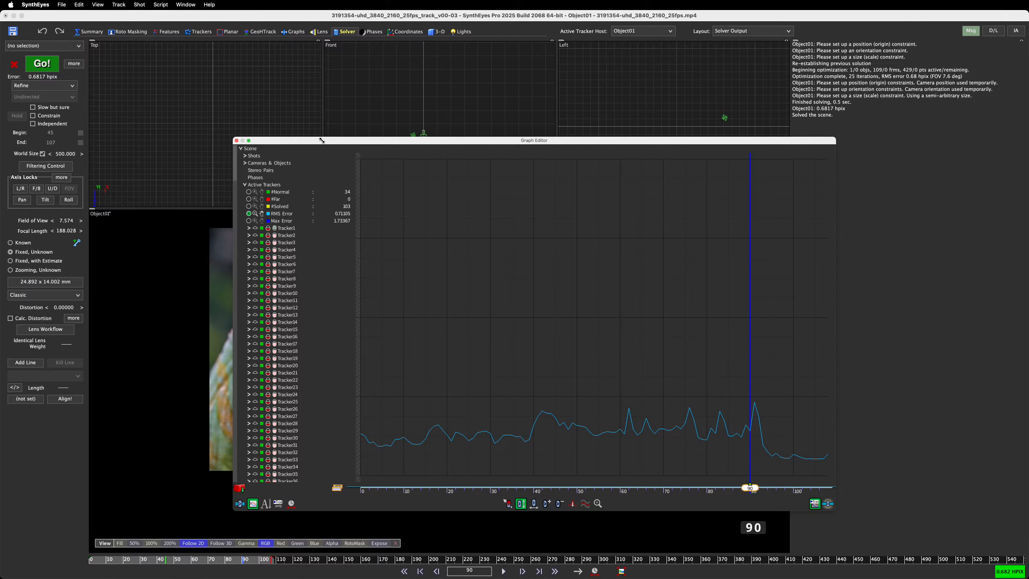
click(236, 141)
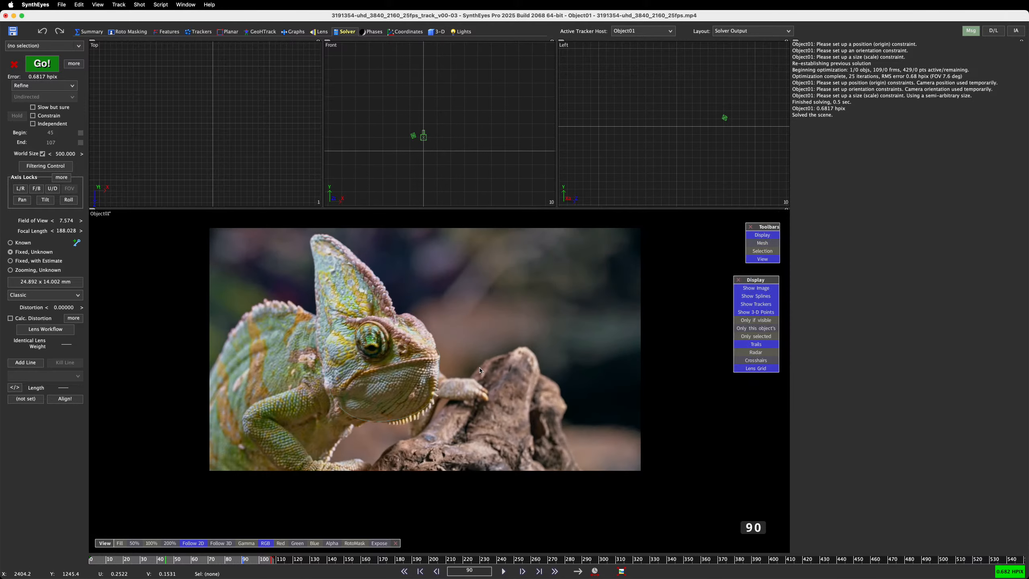
Select all trackers, switch to the 3-D room and display the Mesh toolbar in the perspective view
click(43, 64)
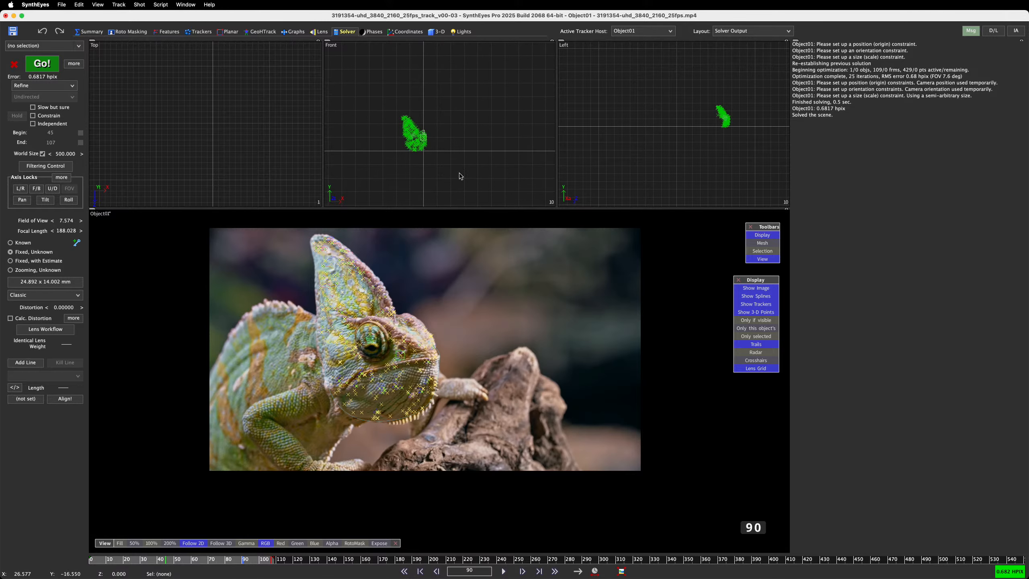
key(ctrl+a)
click(444, 35)
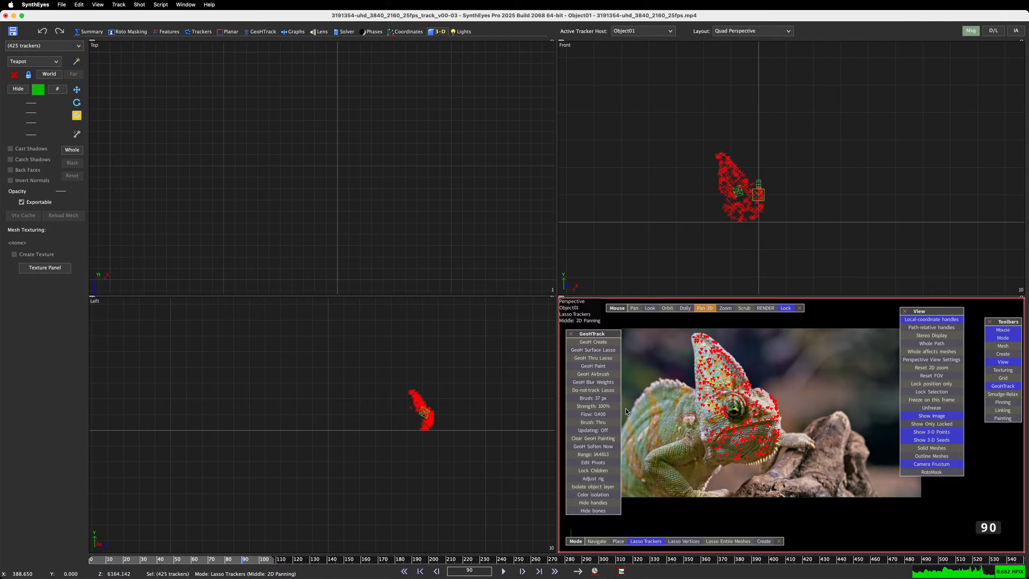
click(1013, 346)
drag(594, 304, 712, 376)
Deselect the trackers, enlarge the perspective and front views around the solved points, and place the Mesh toolbar beside the GeoHTrack toolbar
click(439, 202)
key(f)
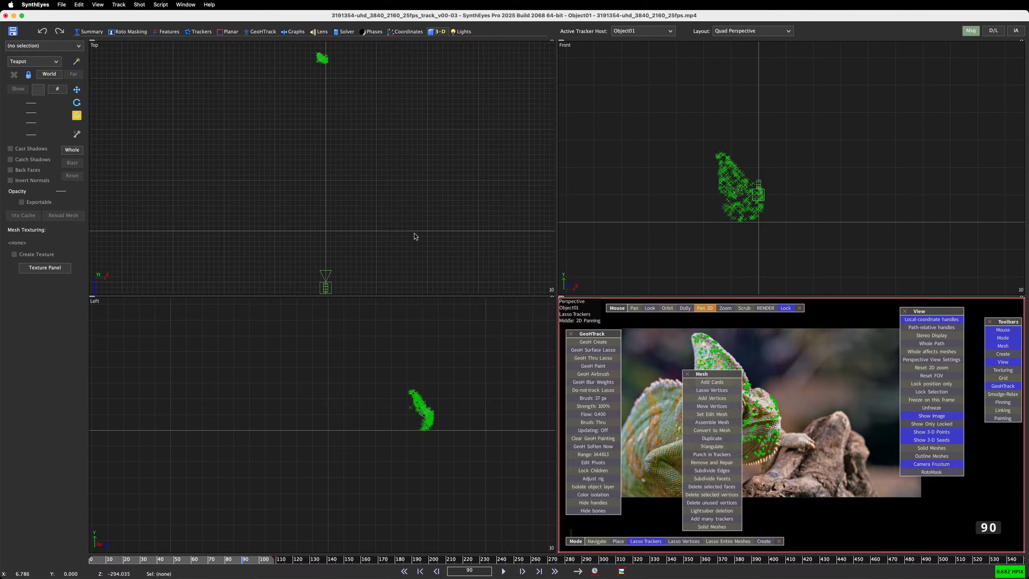
key(f)
key(f)
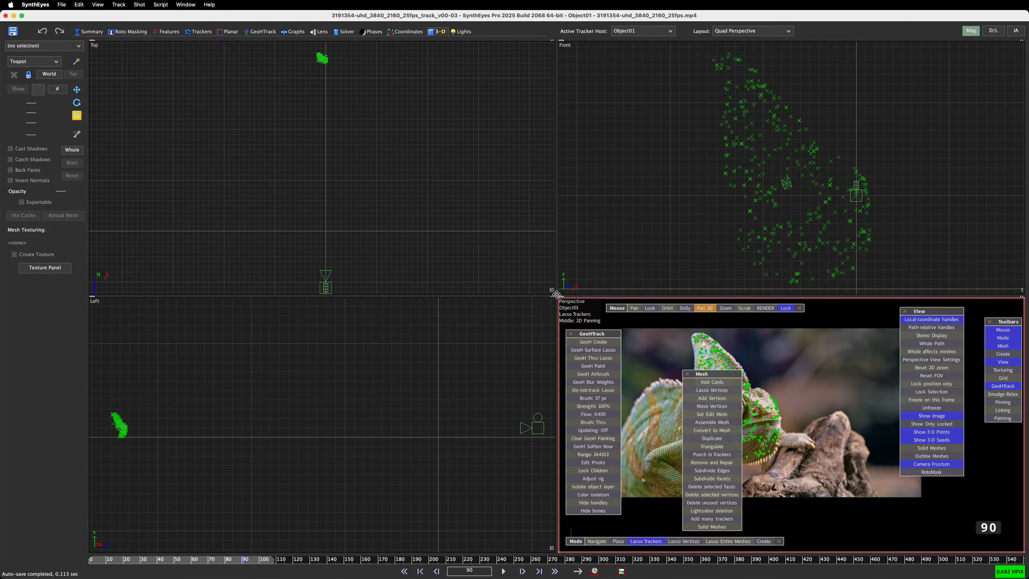
drag(556, 294, 332, 247)
key(f)
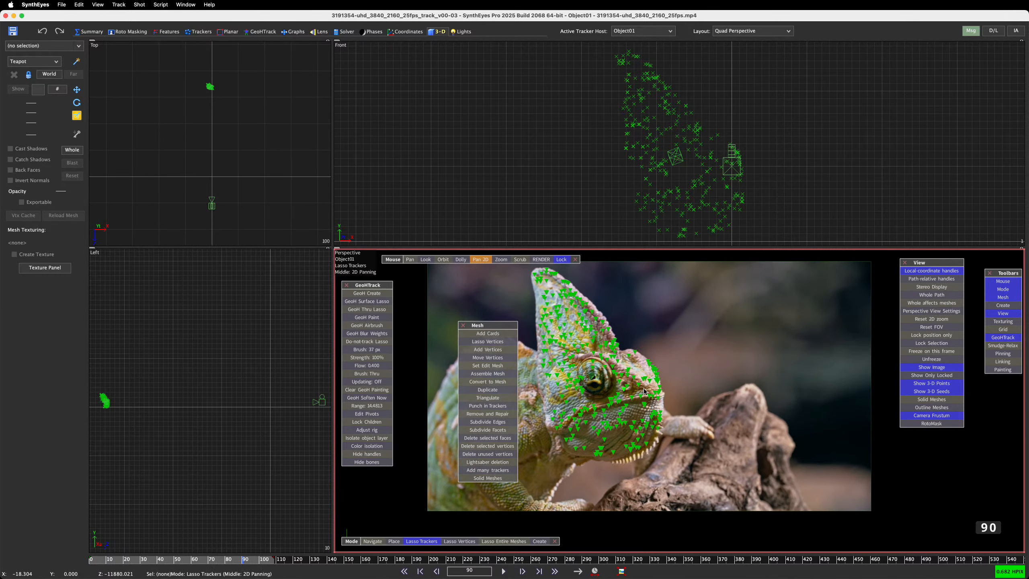
scroll(619, 349, down, 3)
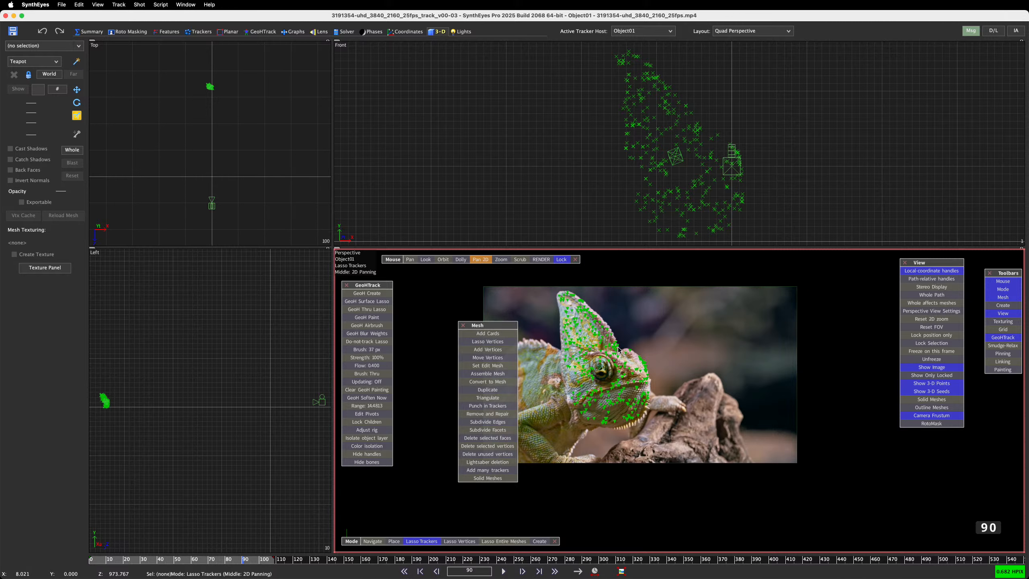
mouse_move(616, 350)
drag(495, 327, 434, 318)
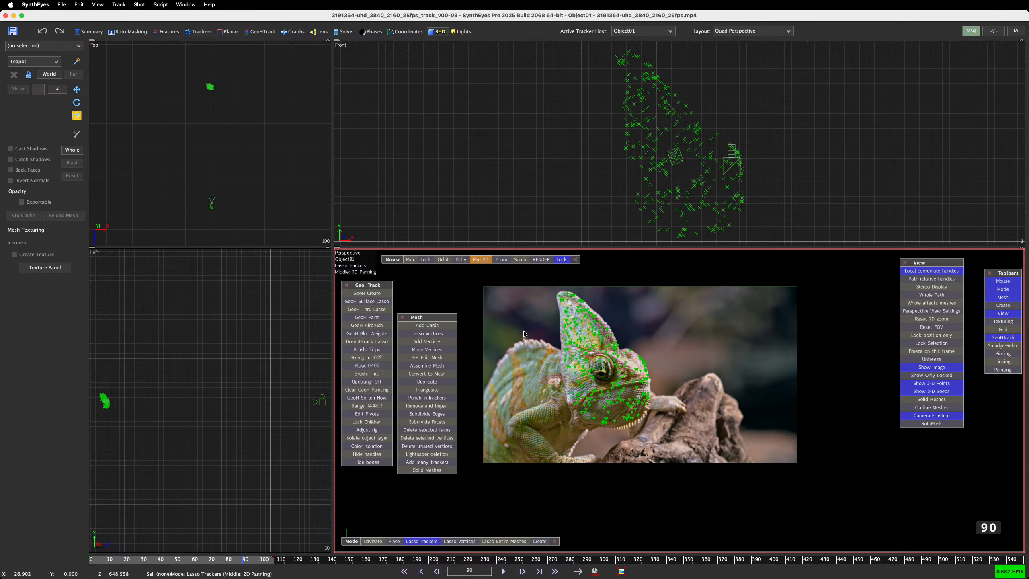
Select all trackers and convert them to a mesh under Object01, with the Hierarchy View placed over the top view
key(ctrl+a)
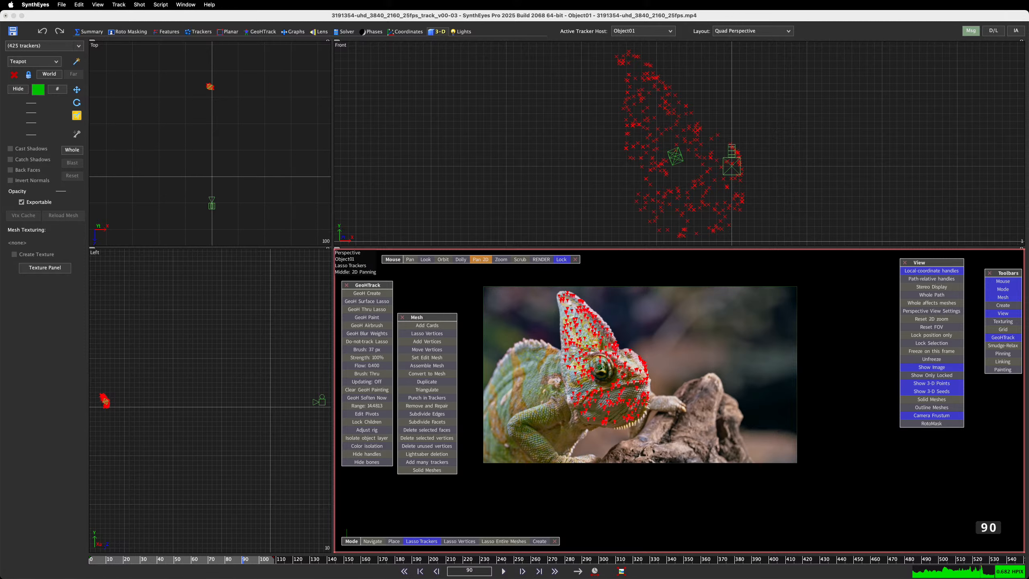
drag(0, 35, 152, 62)
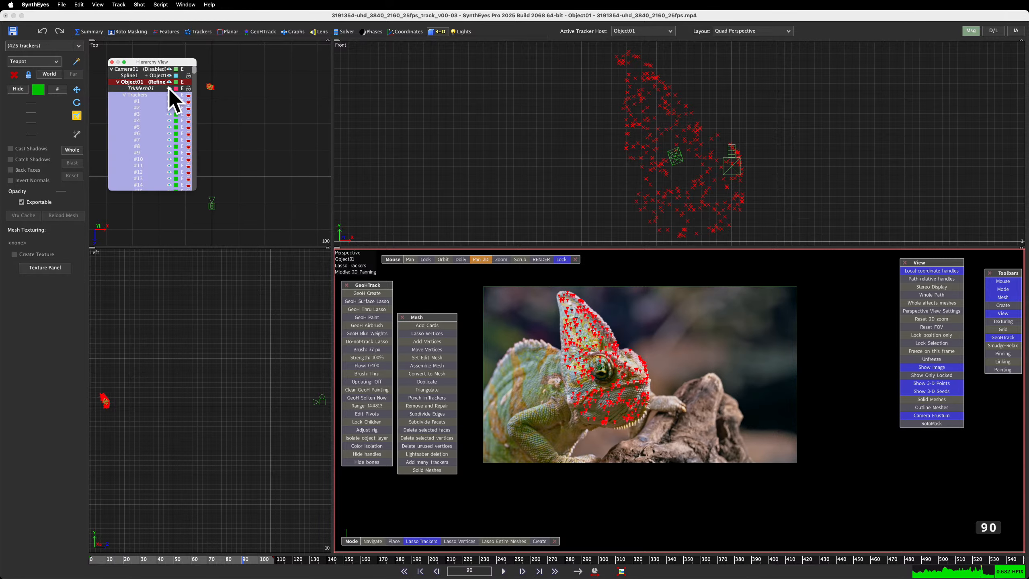
key(super+z)
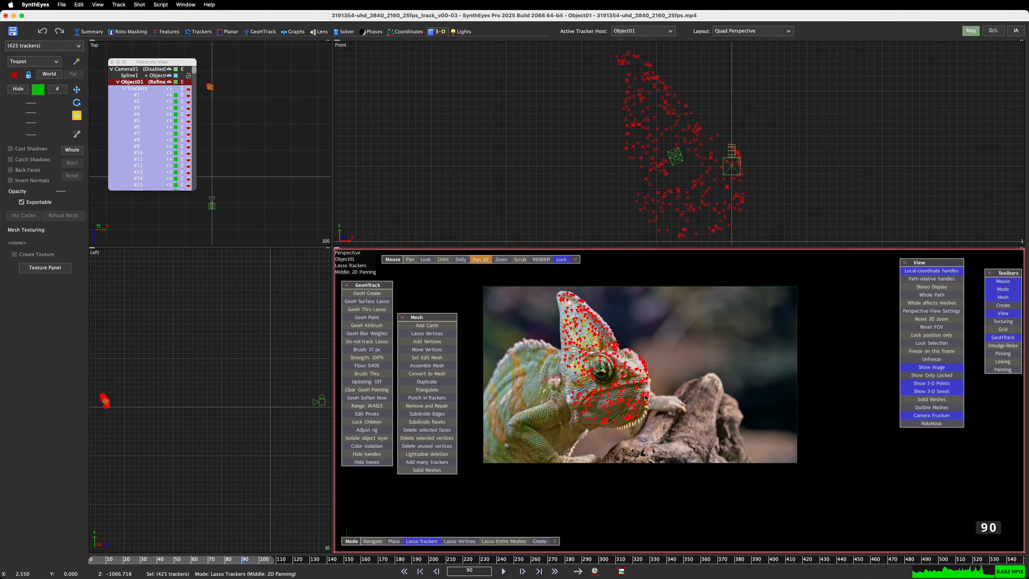
click(430, 375)
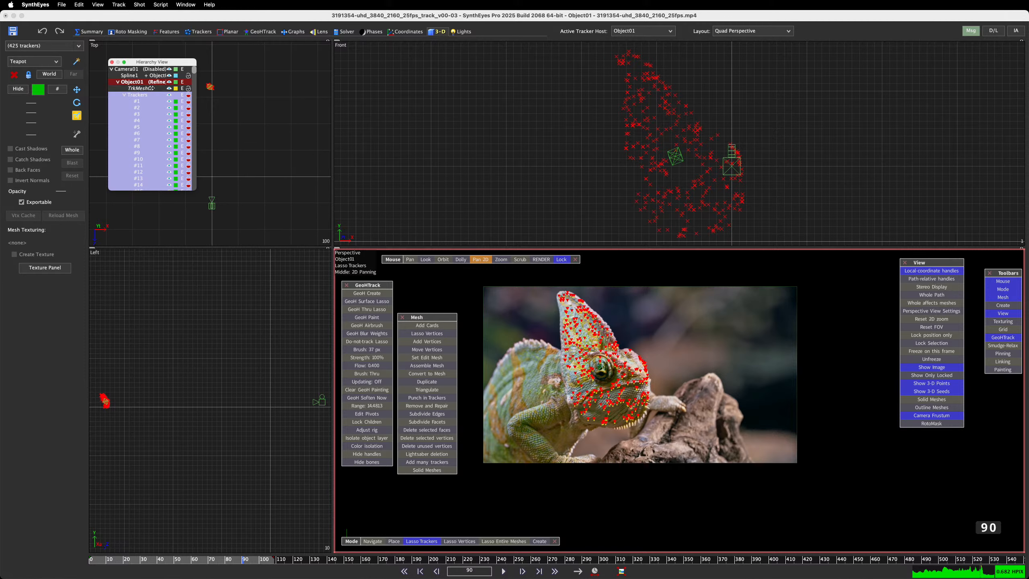
Set the display color of TrkMesh01 to Snow white and close the color picker
click(176, 89)
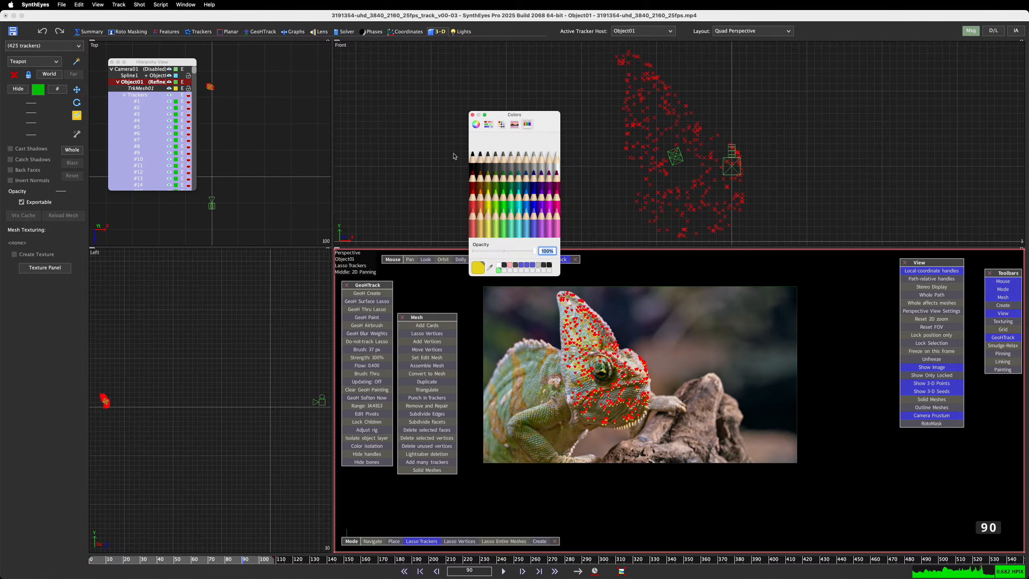
click(552, 150)
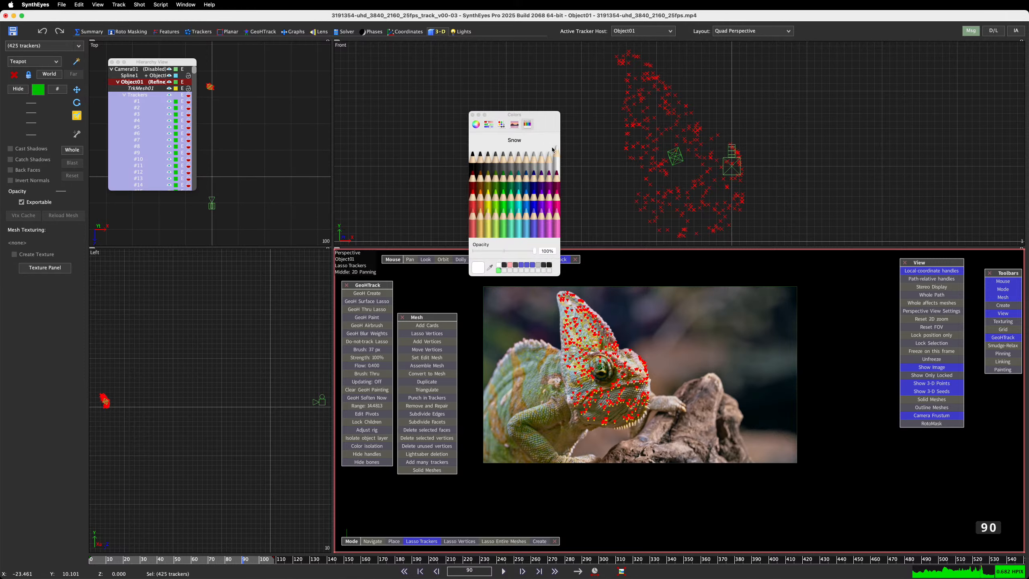
click(472, 115)
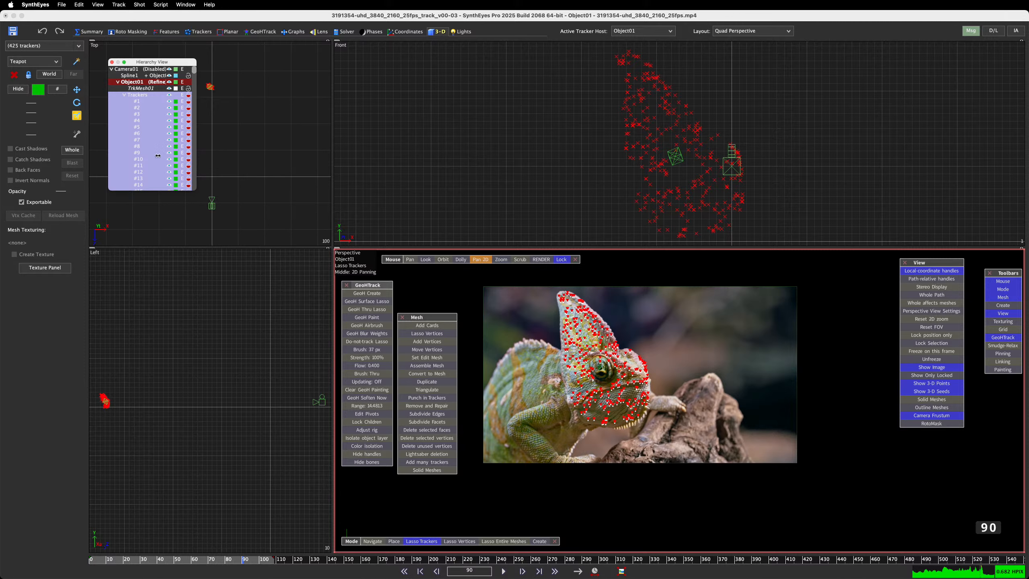
Hide the trackers and lasso the vertices of TrkMesh01 across the chameleon's head
click(170, 95)
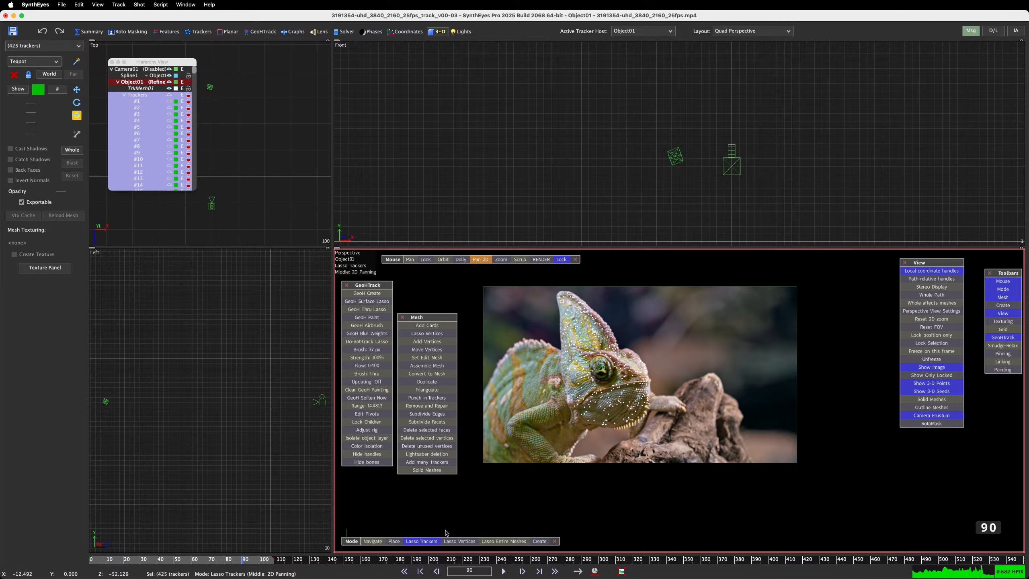
click(458, 541)
mouse_move(664, 344)
mouse_down()
mouse_move(634, 304)
mouse_move(556, 276)
mouse_move(525, 363)
mouse_move(577, 479)
mouse_move(674, 442)
mouse_up()
Triangulate the selected vertices at frame 47 and scrub through the shot to frame 0 to check the mesh on the head
mouse_move(143, 560)
mouse_down()
mouse_move(190, 560)
mouse_move(168, 562)
mouse_up()
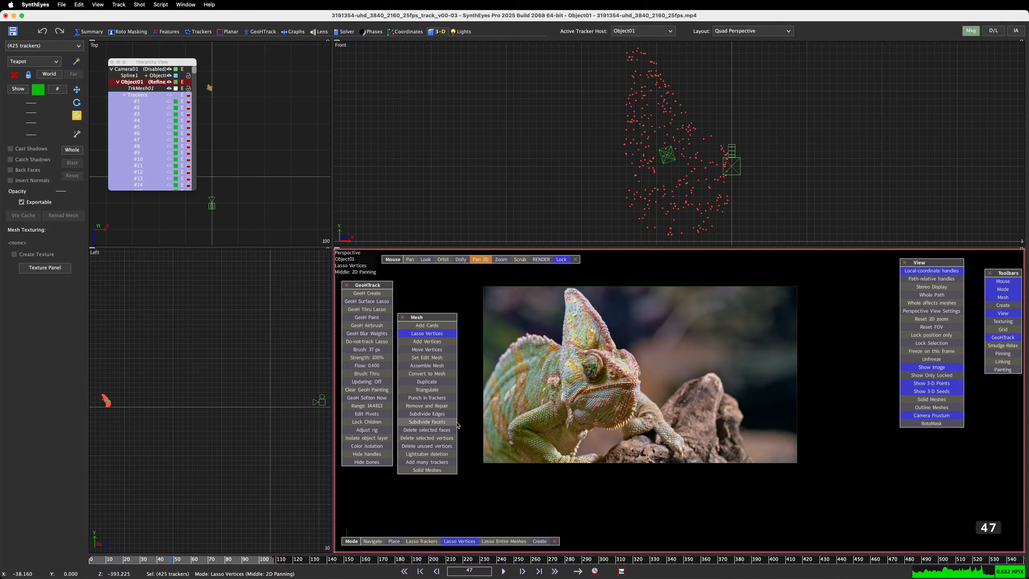
click(428, 390)
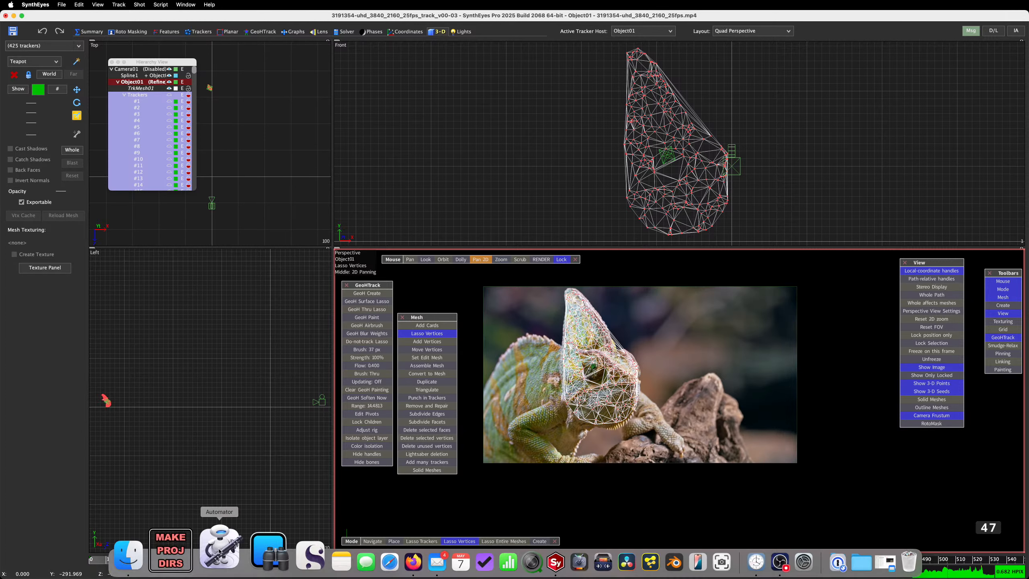
drag(198, 562, 327, 564)
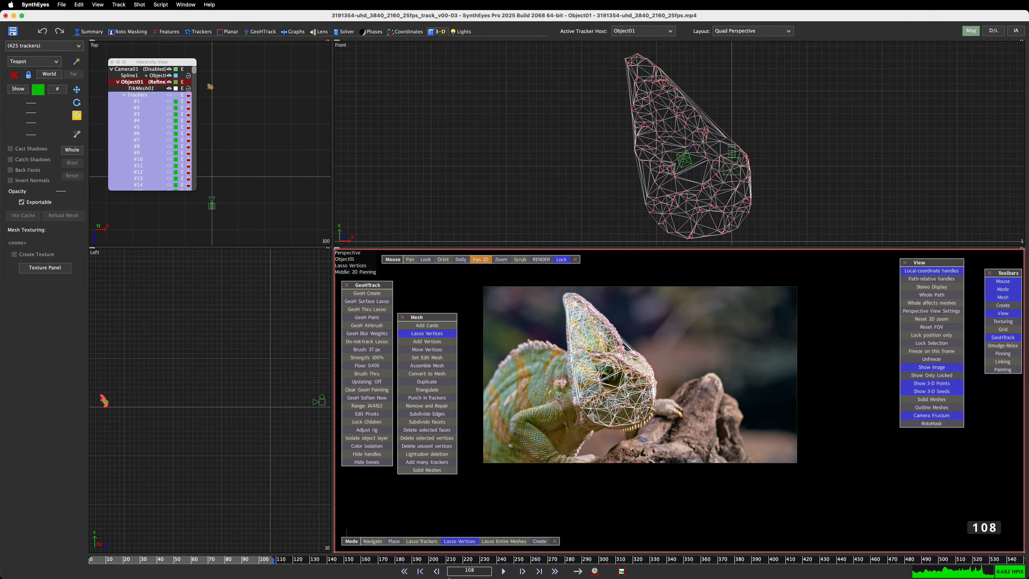
drag(449, 578, 77, 570)
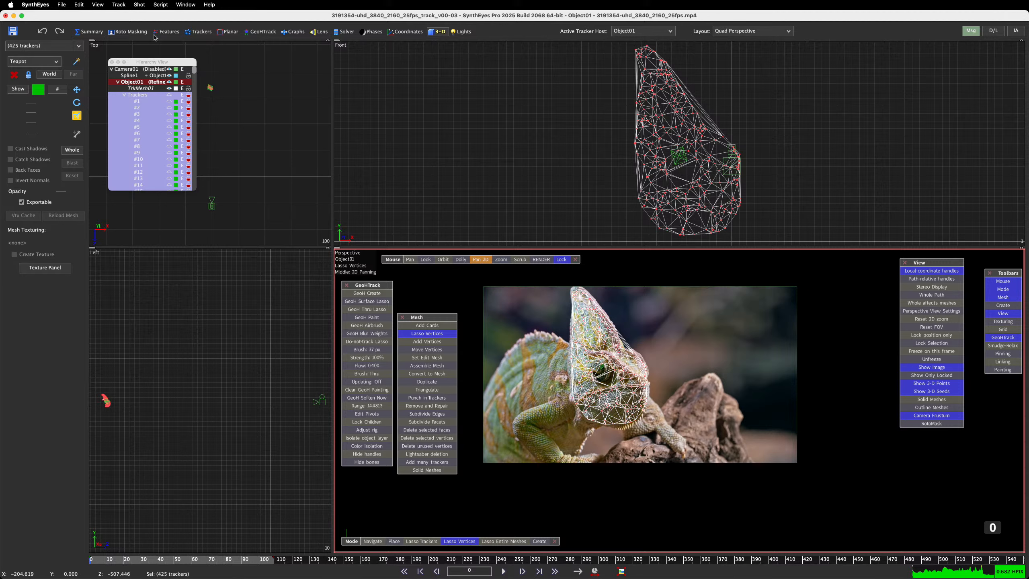
Collapse the Trackers group in the Hierarchy View, clear the tracker selection and select TrkMesh01
click(141, 90)
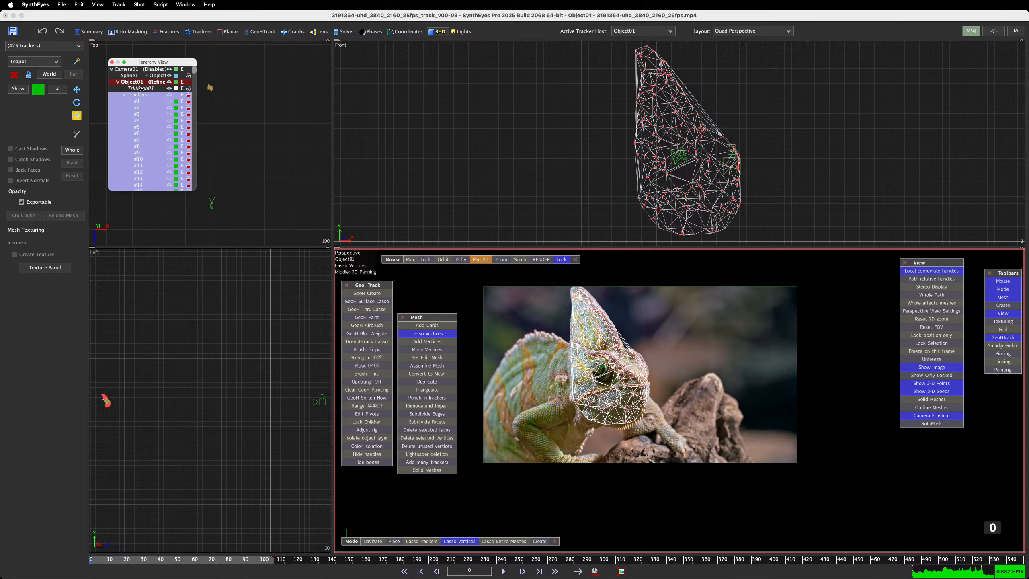
click(125, 95)
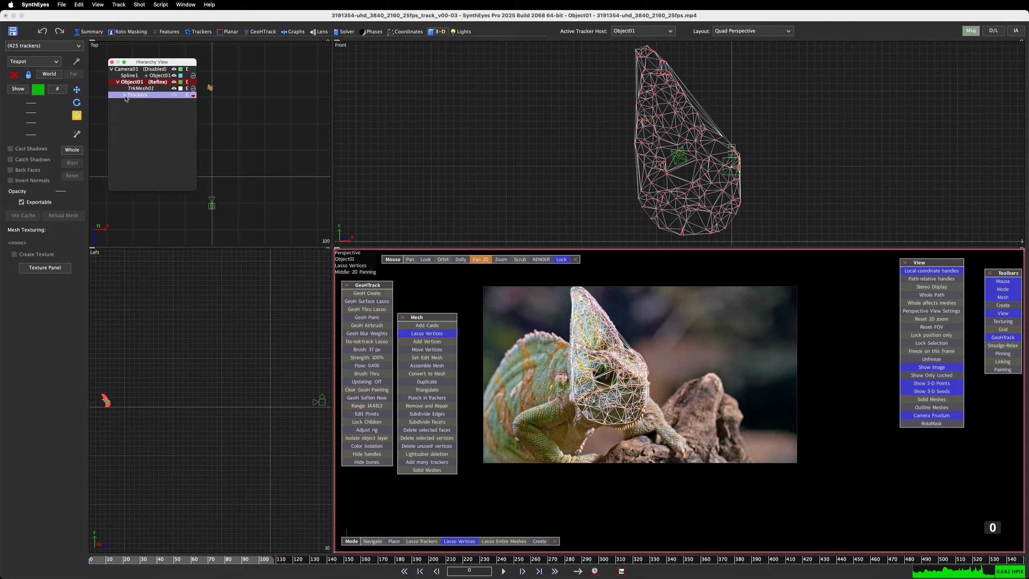
click(452, 136)
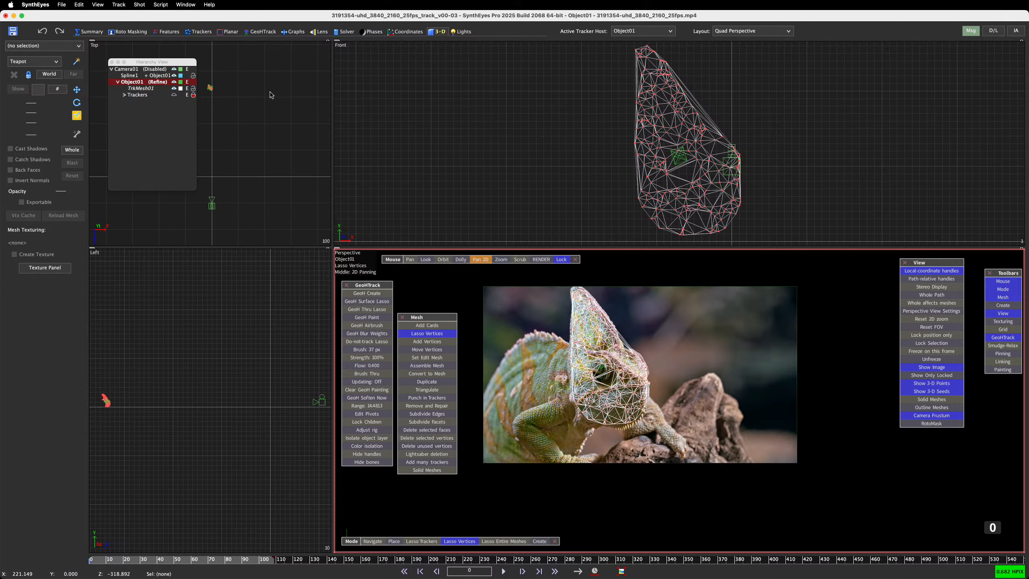
click(151, 89)
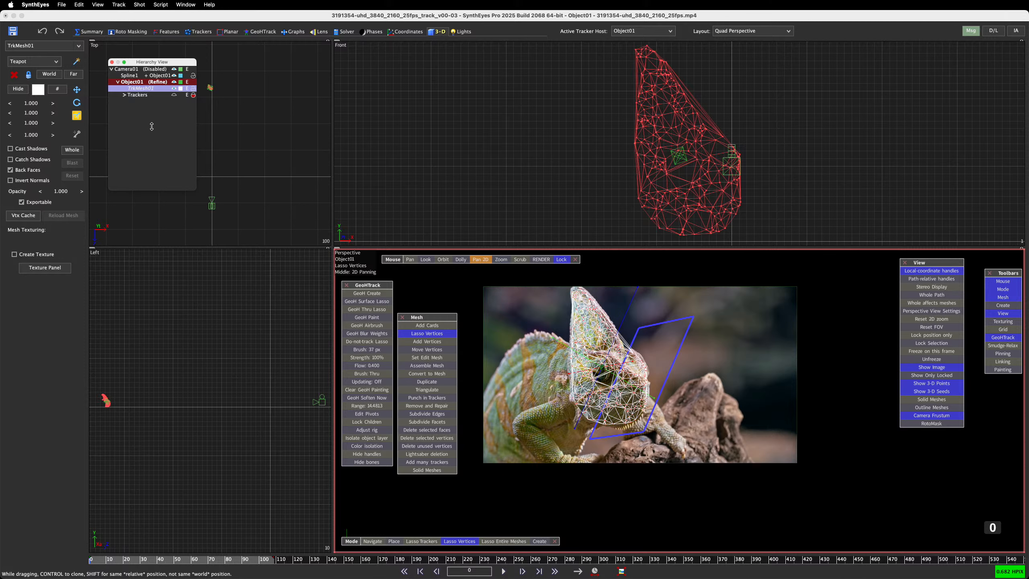
Try cloning TrkMesh01 outside the Object01 hierarchy, inspect the copy in the perspective and left views, and undo the cloning
ctrl+drag(151, 126, 154, 129)
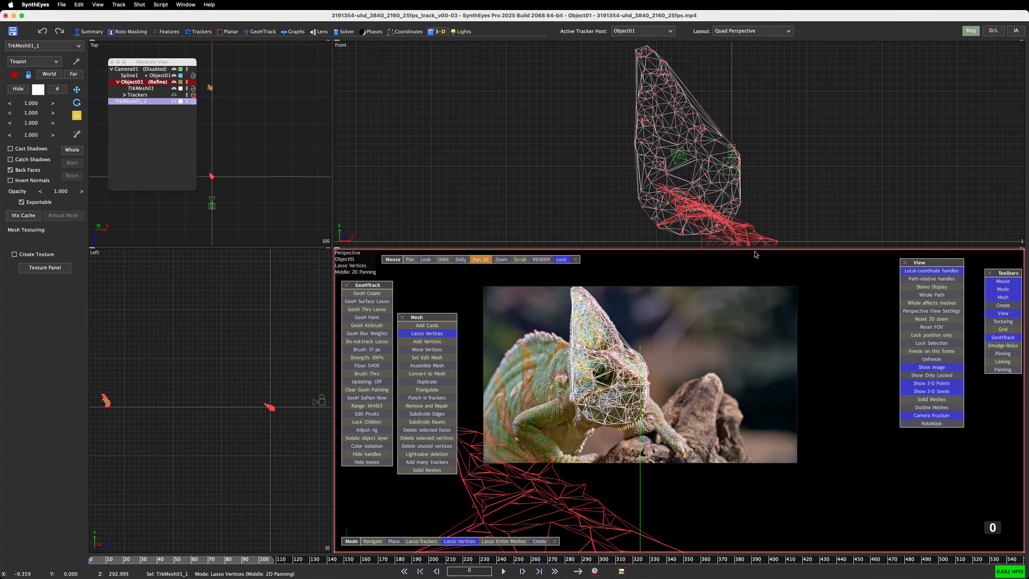
scroll(765, 204, down, 4)
scroll(766, 204, up, 3)
scroll(563, 471, down, 5)
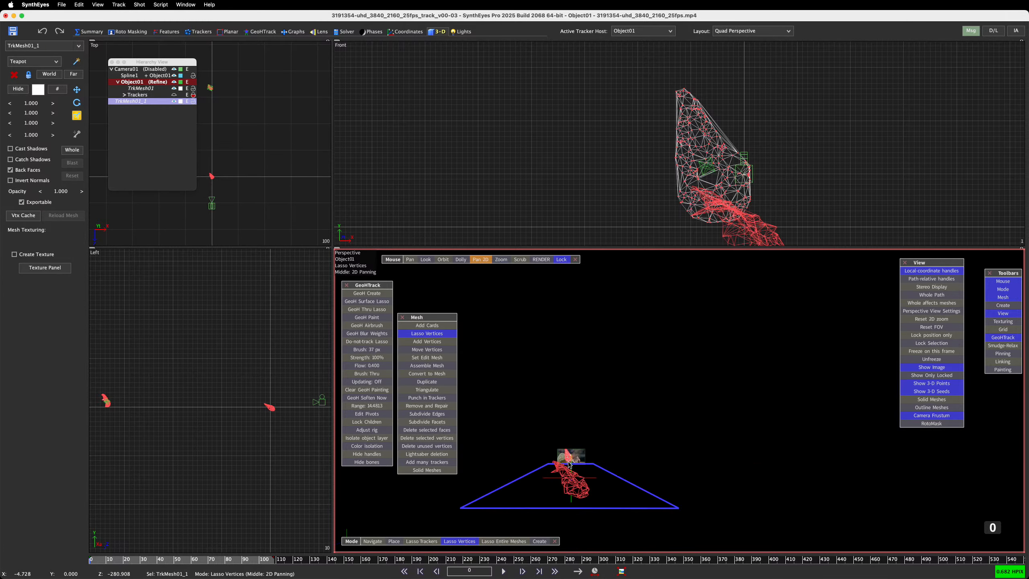
scroll(570, 466, up, 2)
middle_drag(570, 438, 606, 307)
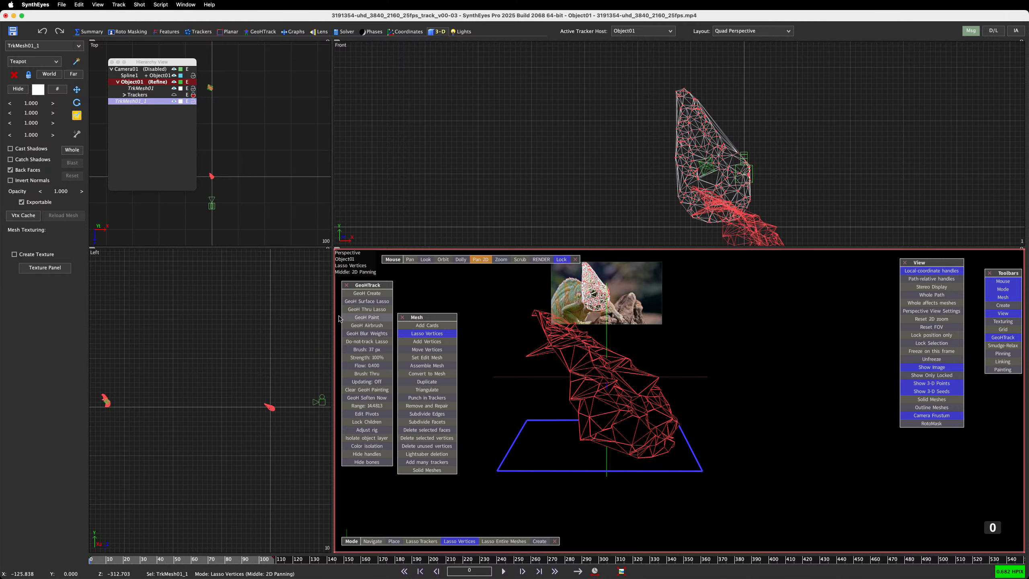
scroll(112, 410, up, 5)
scroll(113, 408, down, 2)
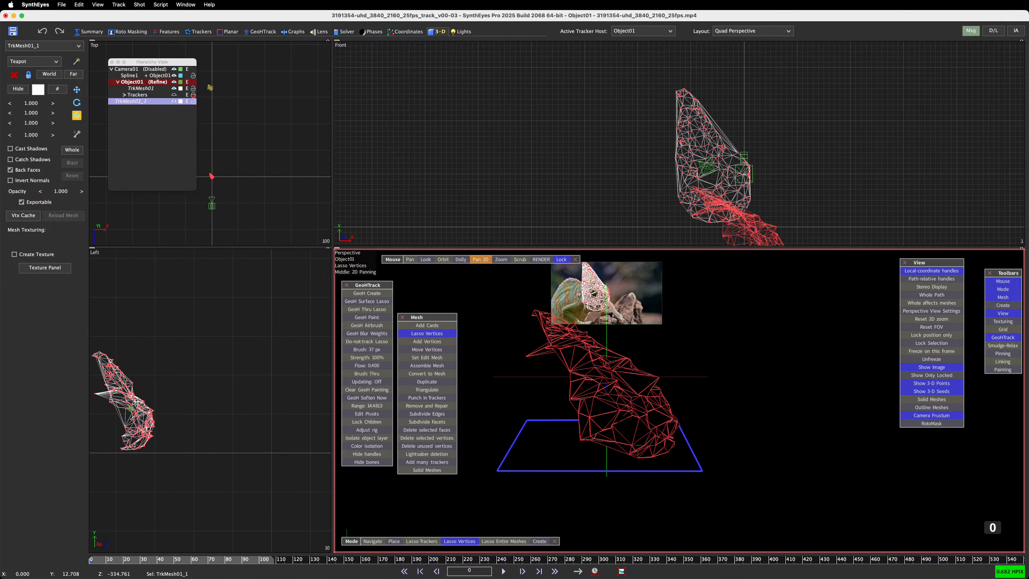
middle_drag(130, 404, 191, 386)
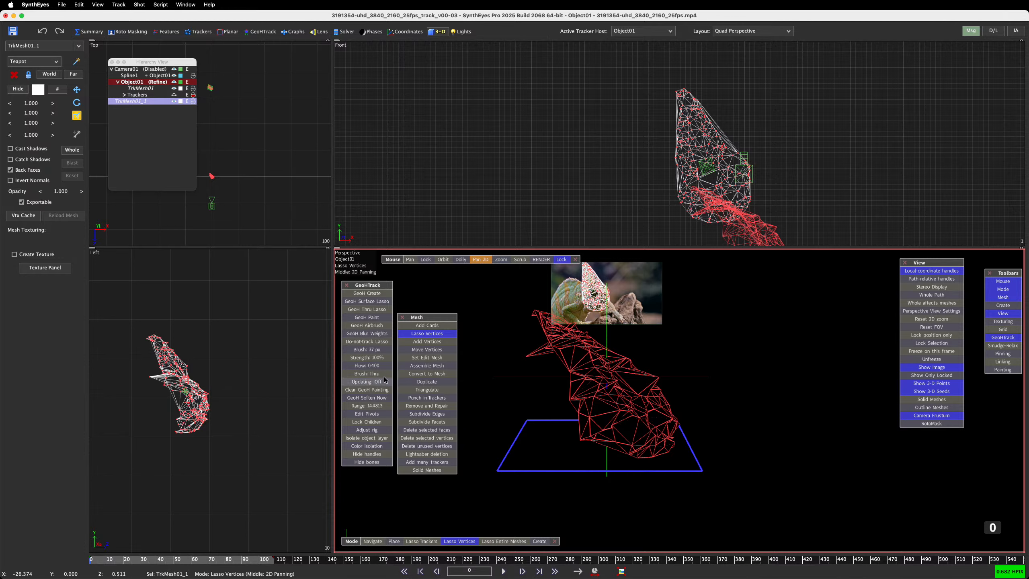
key(super+z)
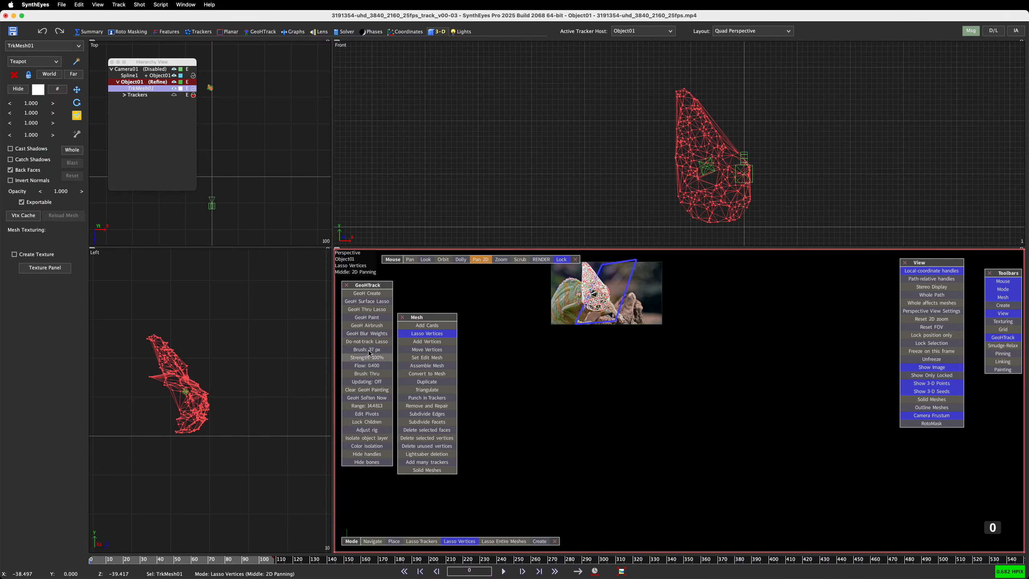
Zoom in on the stray spike in the left view, select TrkMesh01 and toggle Set Edit Mesh on it
click(219, 322)
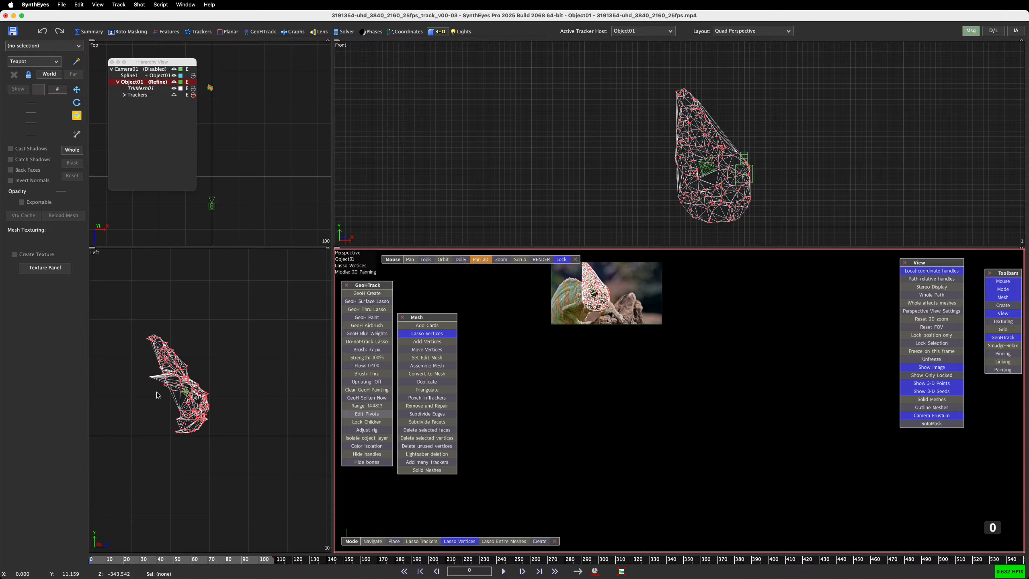
scroll(150, 395, up, 5)
middle_drag(151, 396, 176, 419)
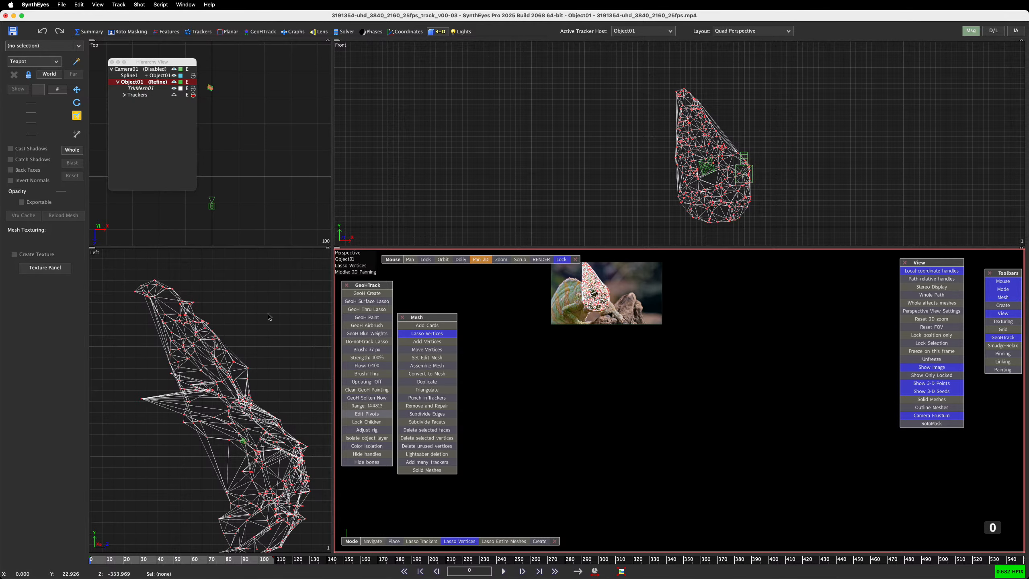
click(141, 399)
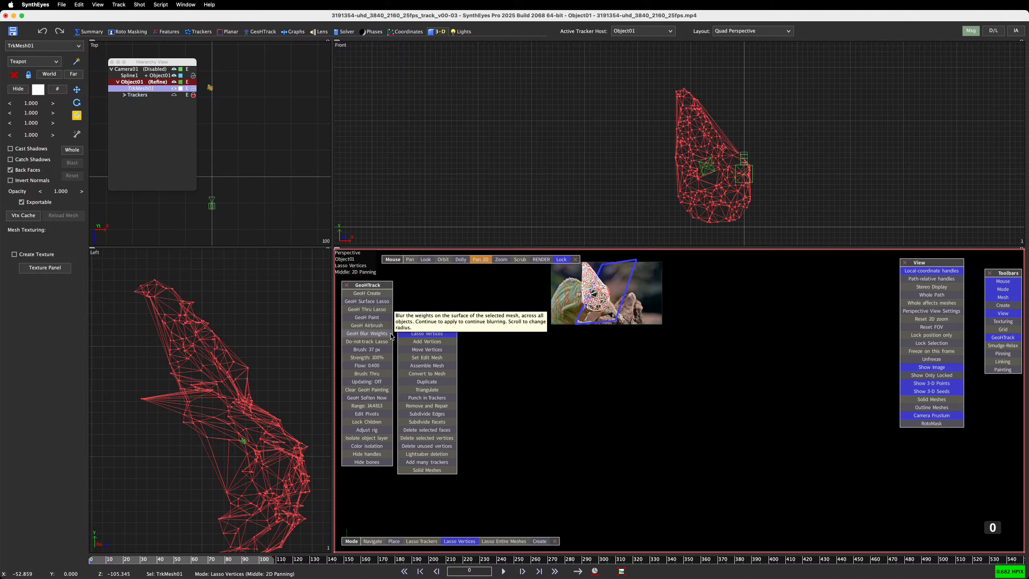
click(443, 358)
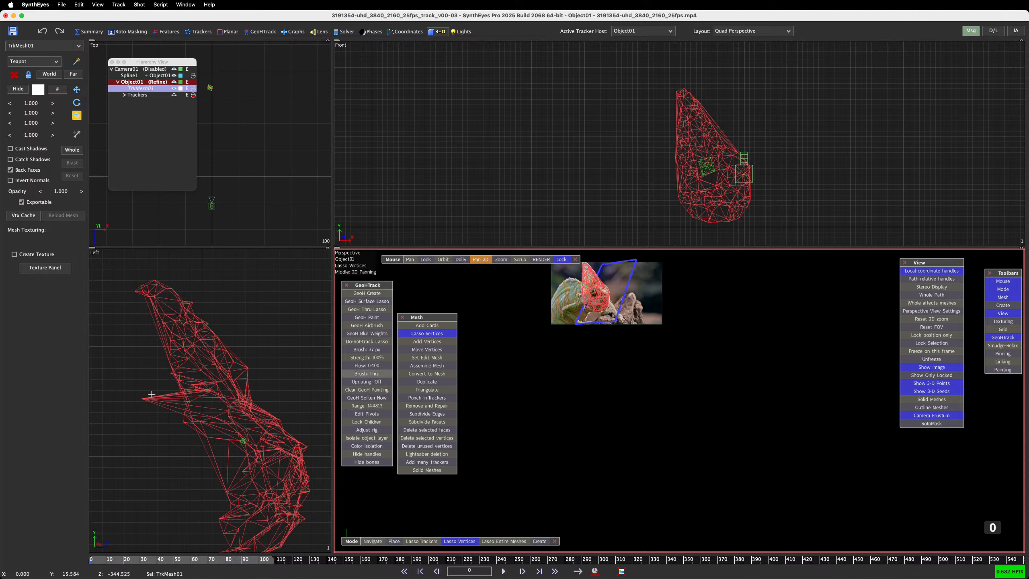
Unlock the perspective view from the camera and orbit it to show the head mesh from the side
scroll(587, 306, up, 5)
scroll(586, 306, down, 2)
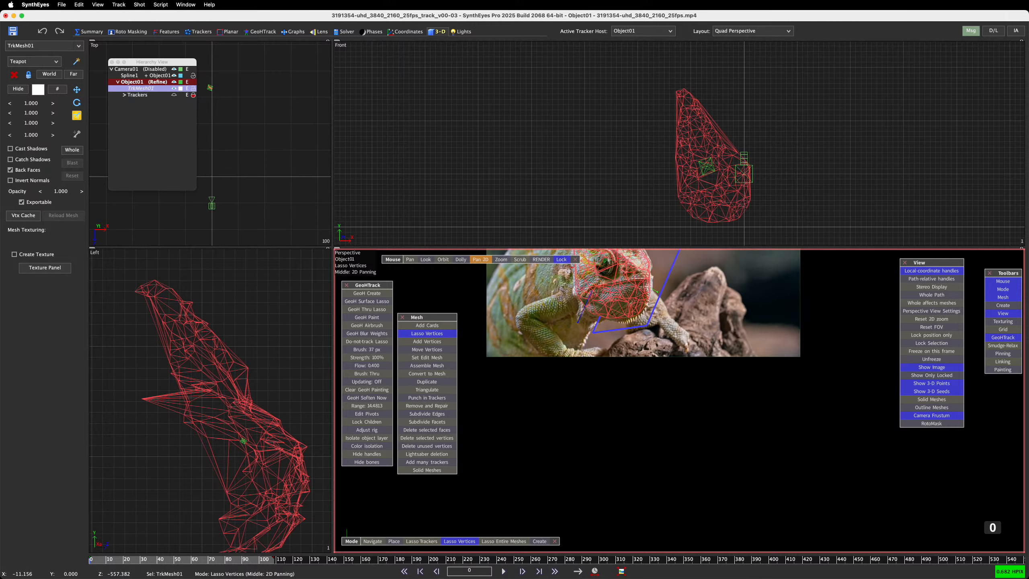
middle_drag(587, 306, 563, 432)
middle_drag(626, 280, 642, 291)
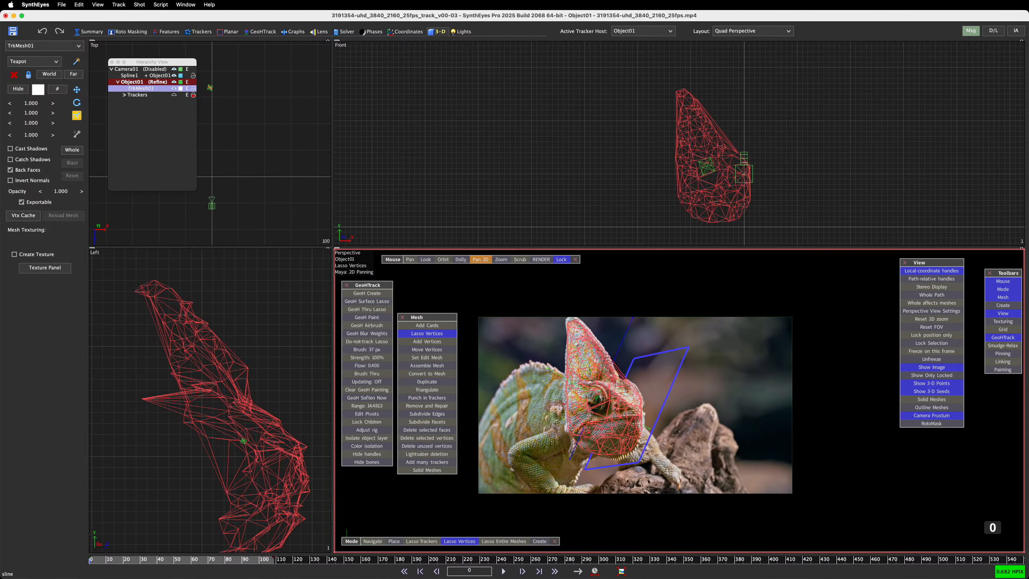
click(445, 260)
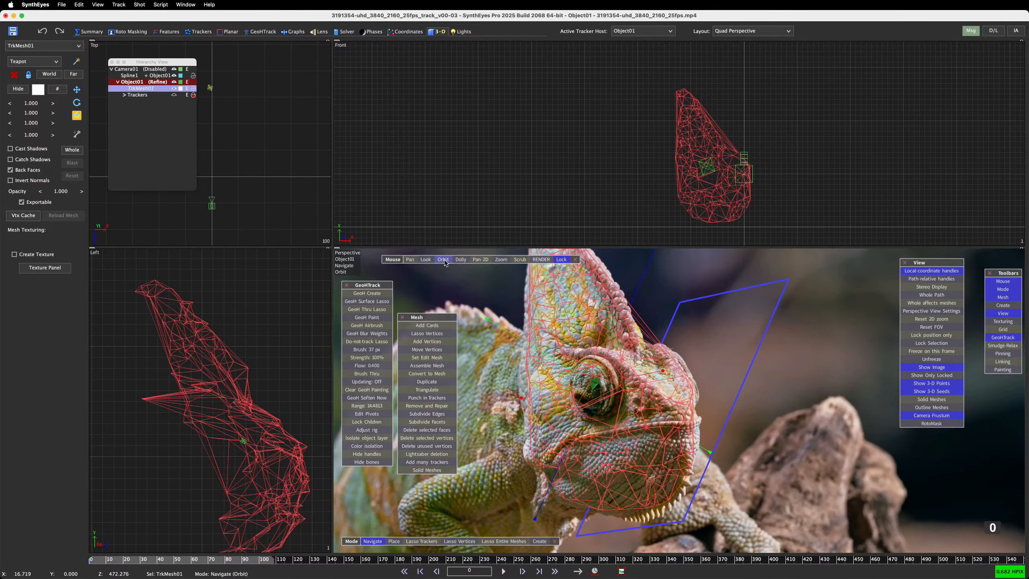
click(562, 260)
drag(575, 324, 580, 365)
drag(423, 286, 421, 286)
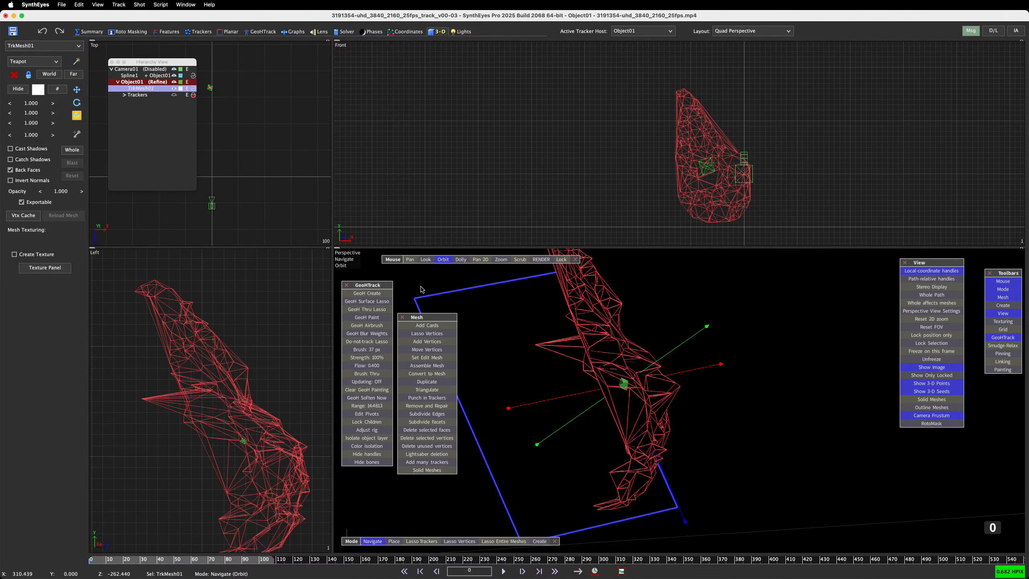
Make TrkMesh01 the edit mesh, lasso the stray spike vertex sticking out behind the head, and remove and repair it
click(460, 541)
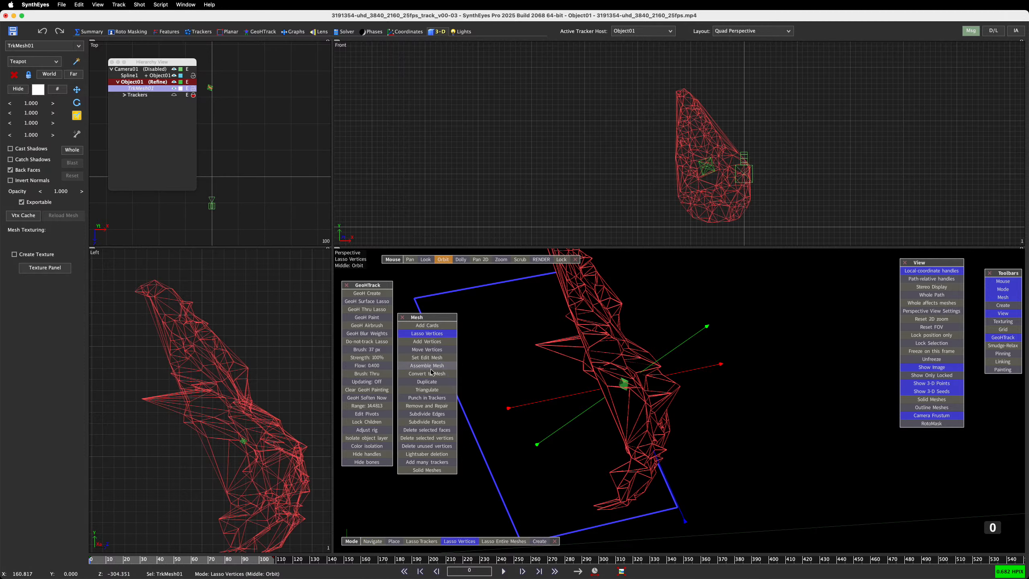
click(437, 359)
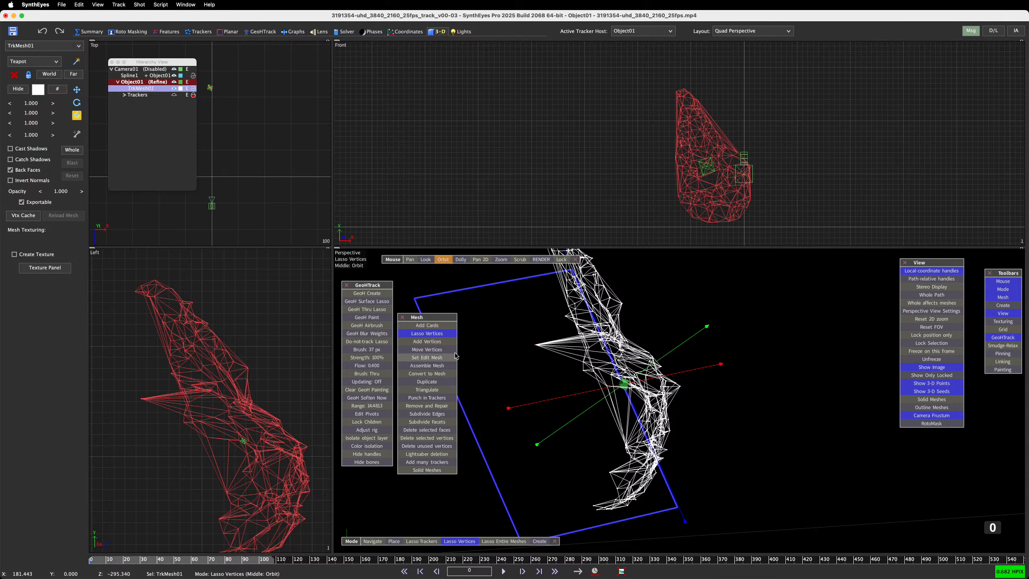
click(430, 406)
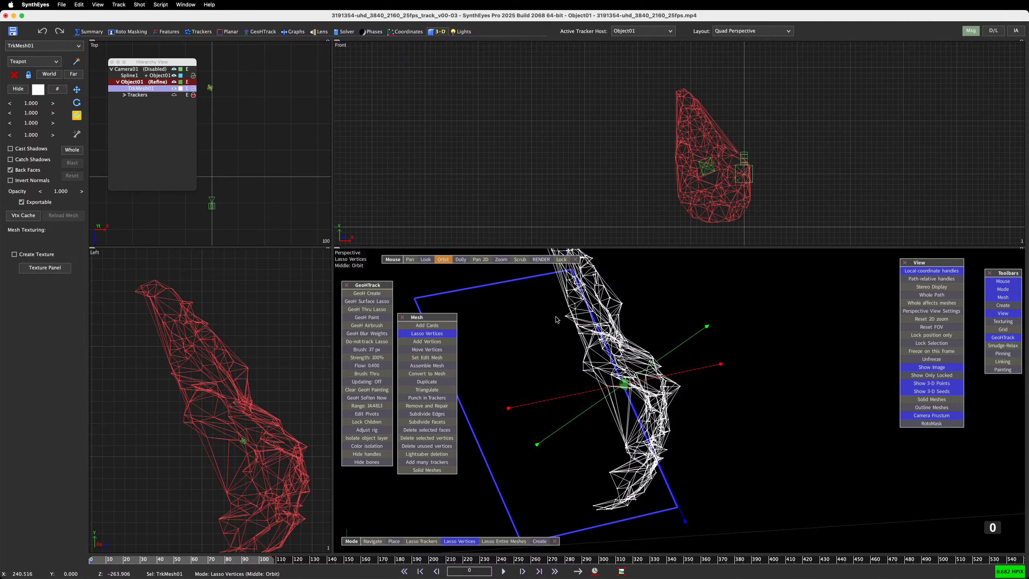
Remove and repair the protruding vertex near the tip of the head crest, and delete the leftover loose vertex
click(445, 261)
mouse_move(491, 317)
mouse_down()
mouse_move(600, 325)
mouse_move(543, 340)
mouse_move(547, 397)
mouse_move(583, 401)
mouse_move(612, 386)
mouse_move(567, 377)
mouse_move(553, 363)
mouse_up()
click(428, 333)
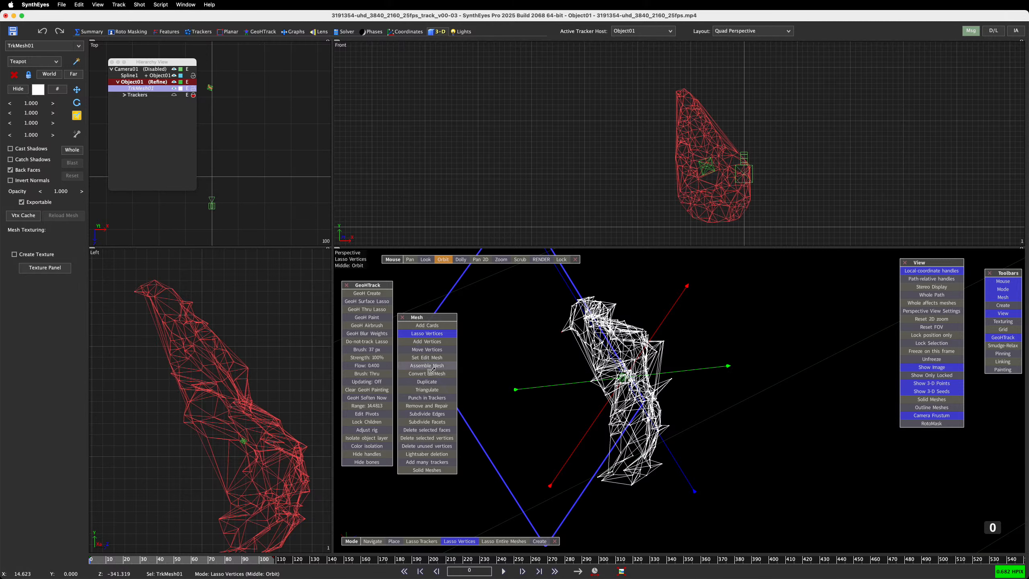
click(436, 405)
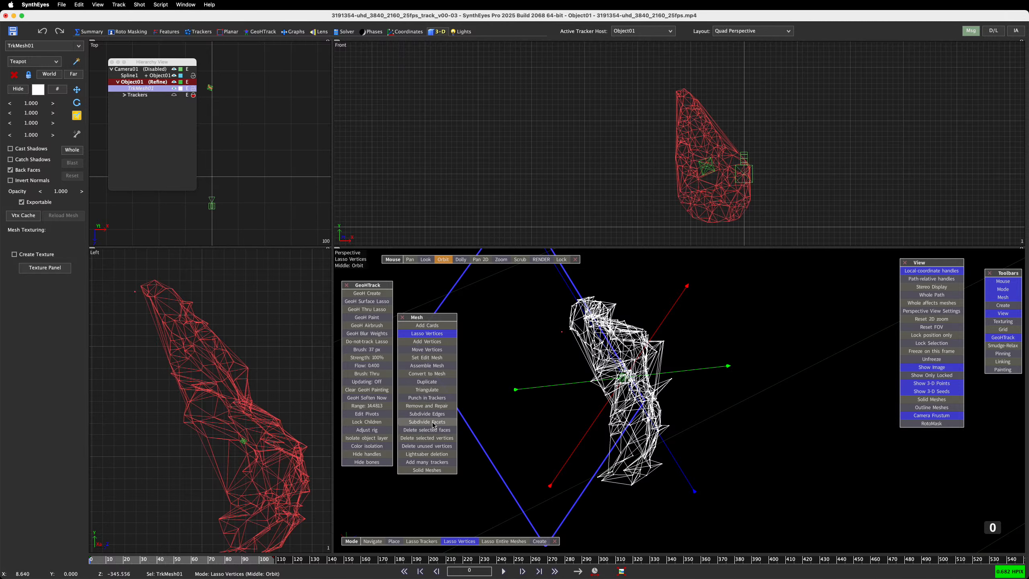
click(433, 439)
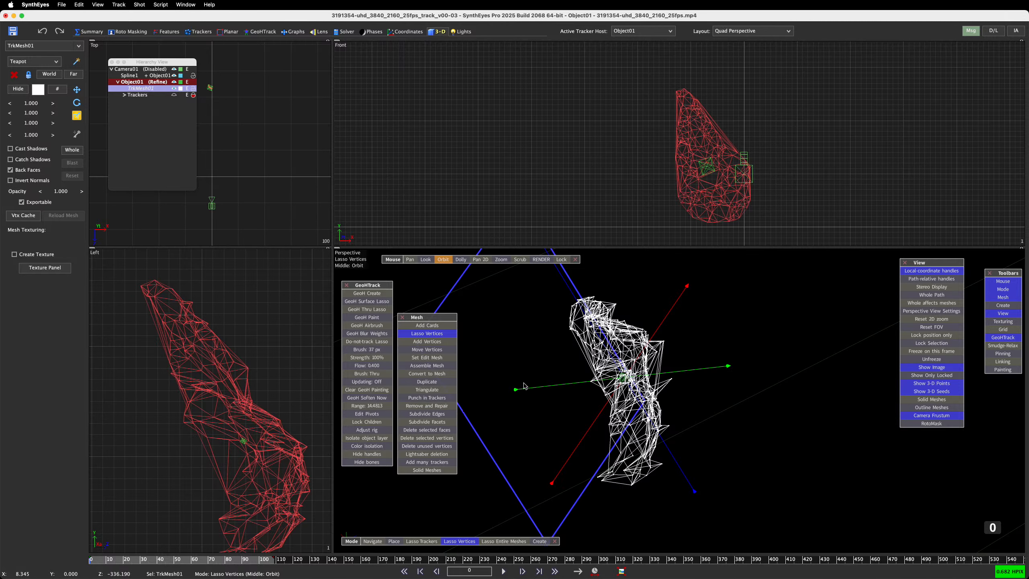
Orbit around the head mesh and delete the selected long facets bridging the front of the crest and the snout
mouse_move(447, 262)
mouse_down()
mouse_move(543, 333)
mouse_move(592, 345)
mouse_move(709, 317)
mouse_move(571, 339)
mouse_move(366, 254)
mouse_up()
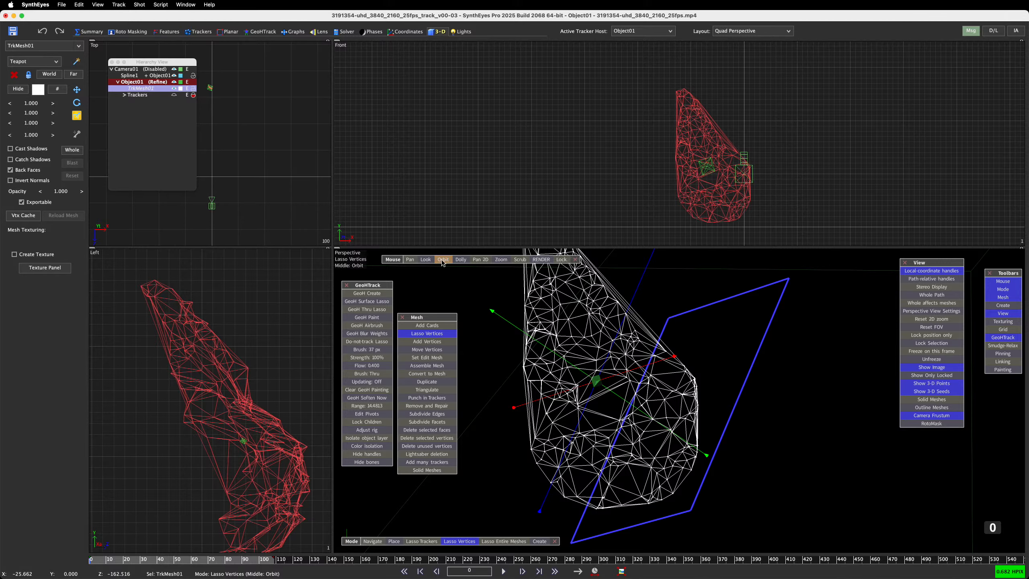
mouse_move(443, 262)
mouse_down()
mouse_move(657, 272)
mouse_move(802, 332)
mouse_move(920, 399)
mouse_up()
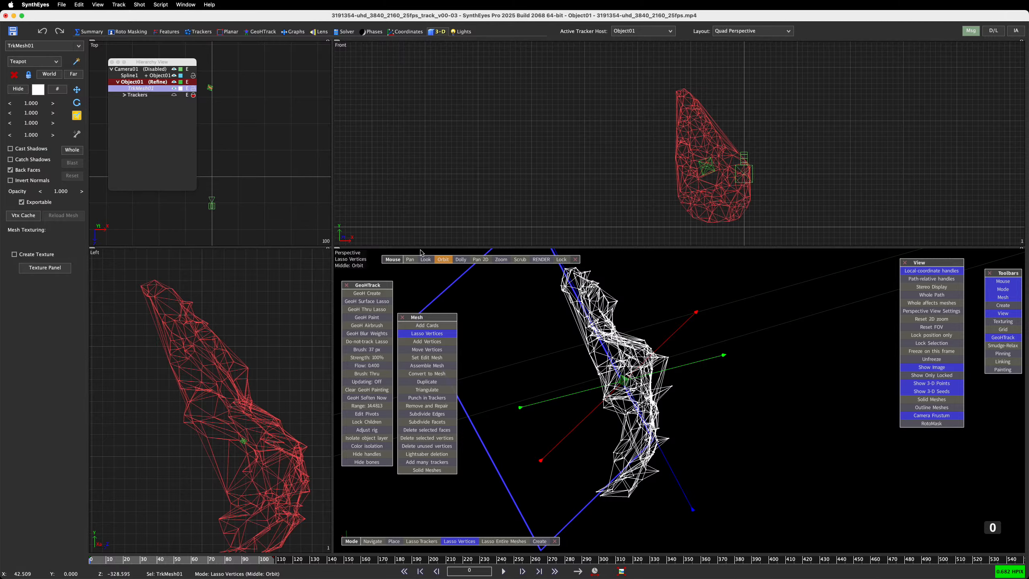
mouse_move(445, 259)
mouse_down()
mouse_move(316, 263)
mouse_move(434, 263)
mouse_move(410, 272)
mouse_move(421, 288)
mouse_move(411, 284)
mouse_up()
click(426, 334)
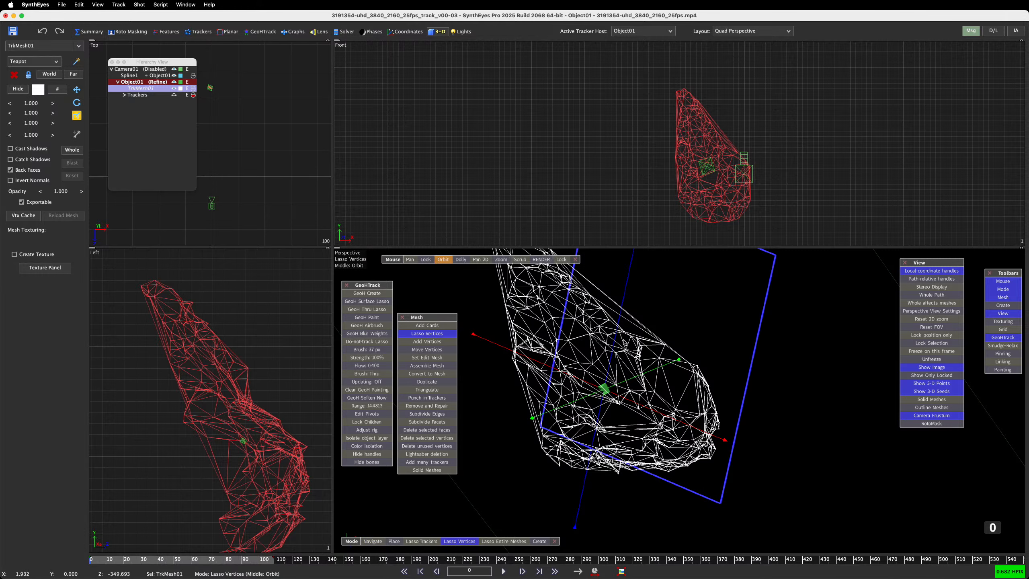
middle_drag(568, 365, 560, 403)
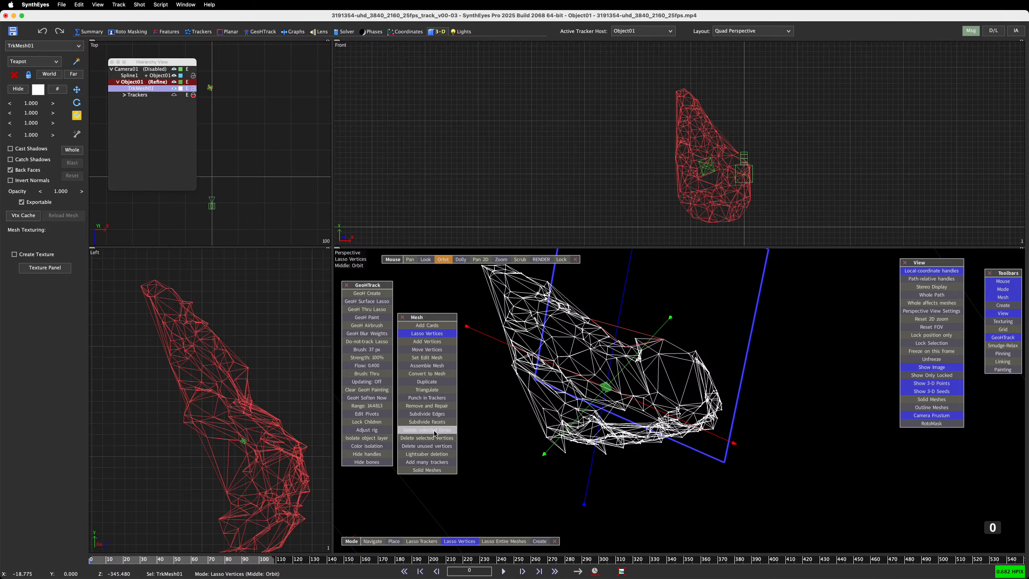
click(444, 260)
mouse_move(575, 308)
mouse_down()
mouse_move(652, 331)
mouse_move(664, 426)
mouse_move(603, 528)
mouse_move(592, 470)
mouse_move(607, 438)
mouse_move(587, 426)
mouse_up()
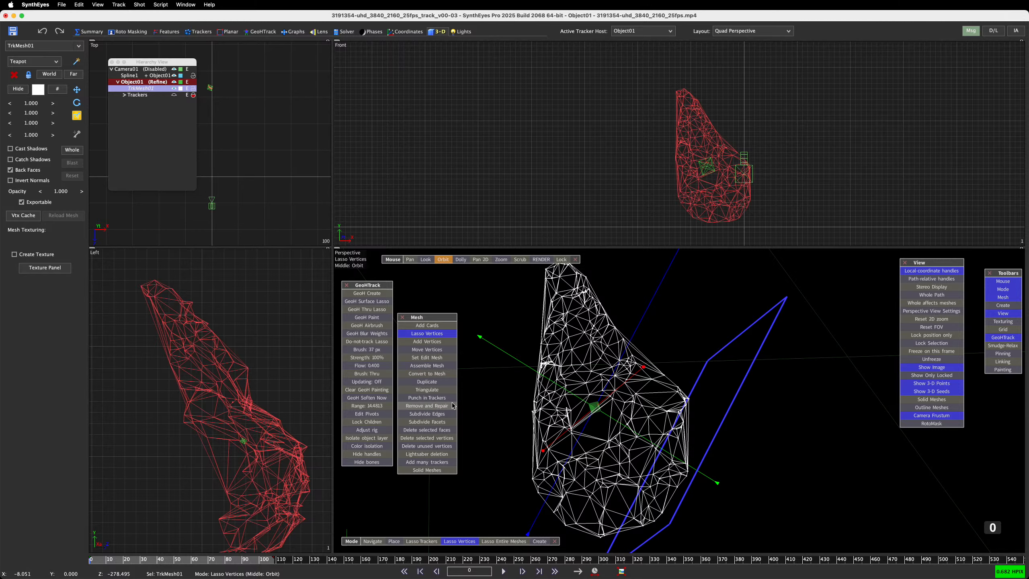
mouse_move(440, 259)
mouse_down()
mouse_move(464, 377)
mouse_move(405, 399)
mouse_move(486, 365)
mouse_move(373, 377)
mouse_move(414, 369)
mouse_move(510, 409)
mouse_move(559, 373)
mouse_move(454, 340)
mouse_up()
click(427, 333)
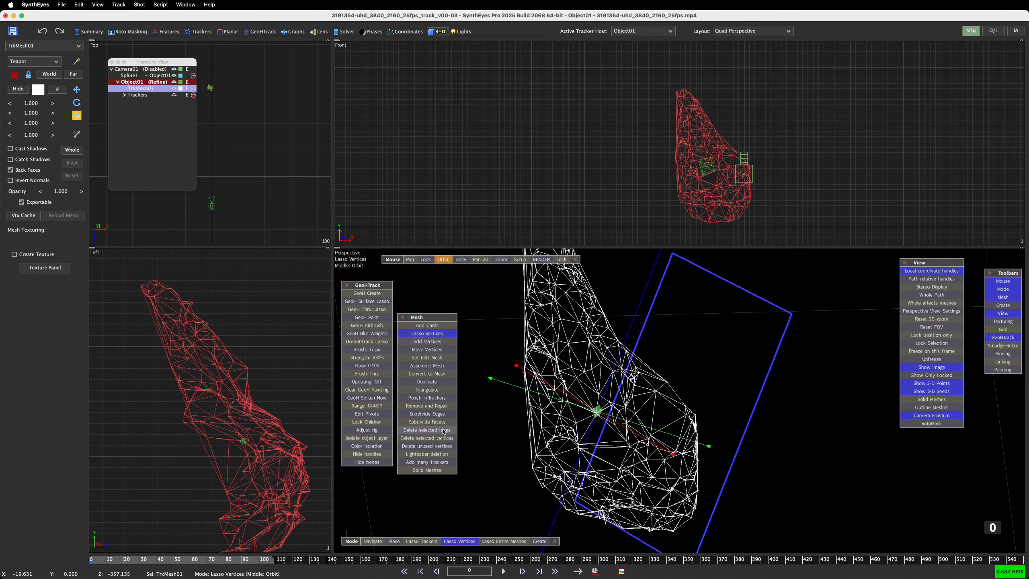
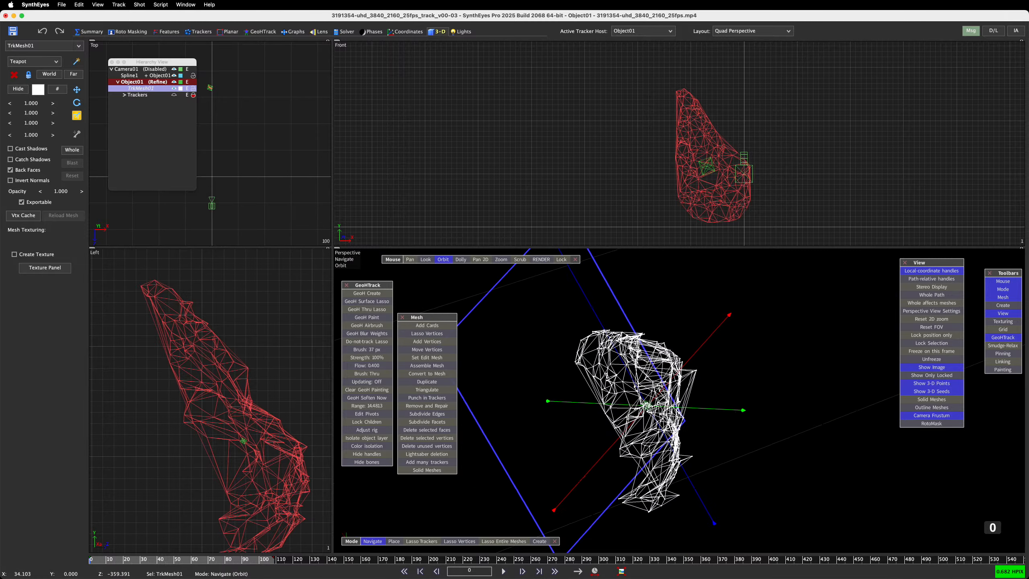
Orbit to the side of the mesh, lasso the long facets along the back edge of the jaw and delete them
click(427, 334)
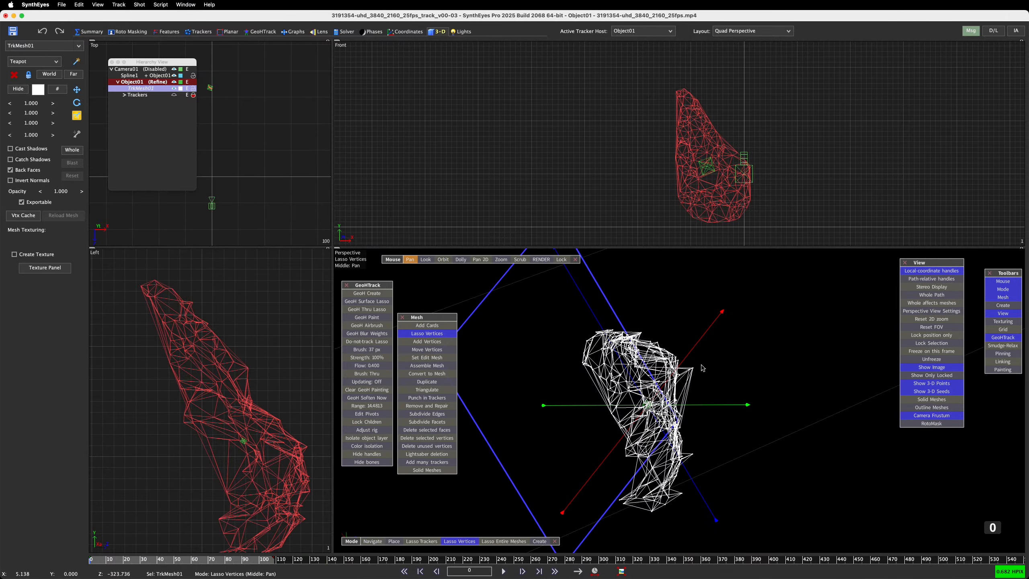
click(443, 259)
mouse_move(588, 405)
mouse_down()
mouse_move(685, 538)
mouse_move(526, 507)
mouse_move(681, 405)
mouse_move(539, 429)
mouse_move(429, 216)
mouse_up()
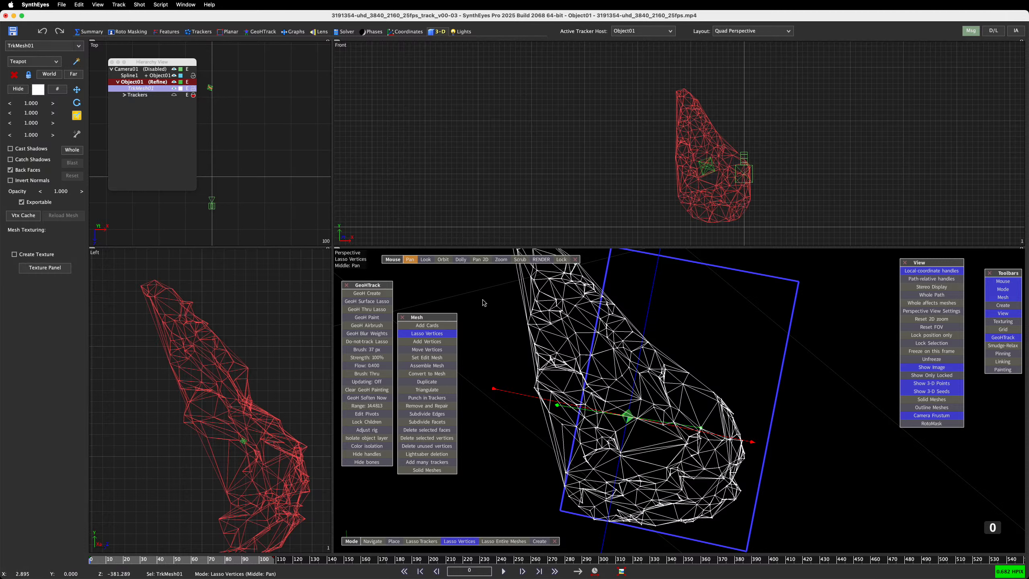
drag(538, 367, 528, 324)
click(535, 368)
click(531, 439)
click(531, 437)
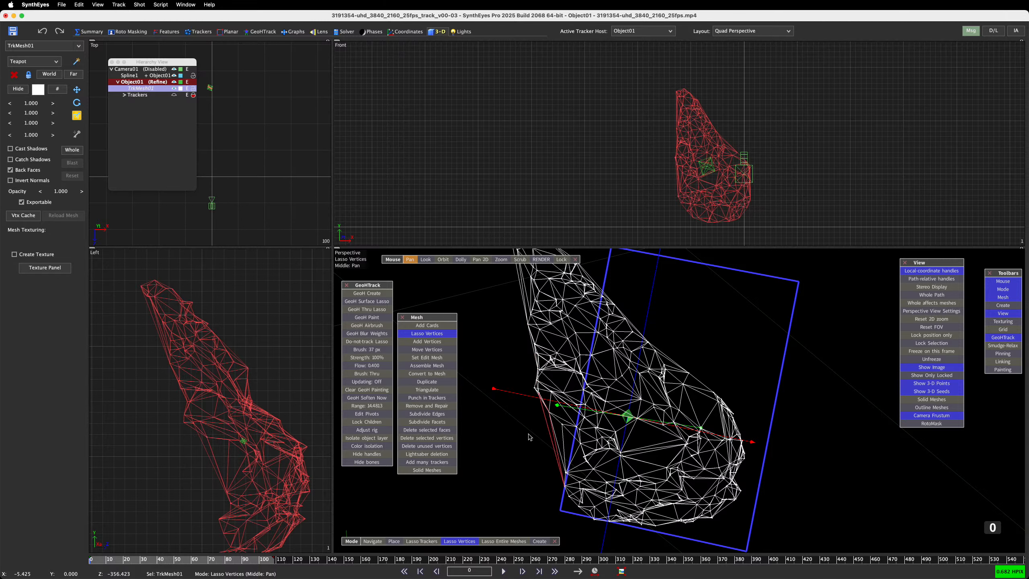
click(438, 432)
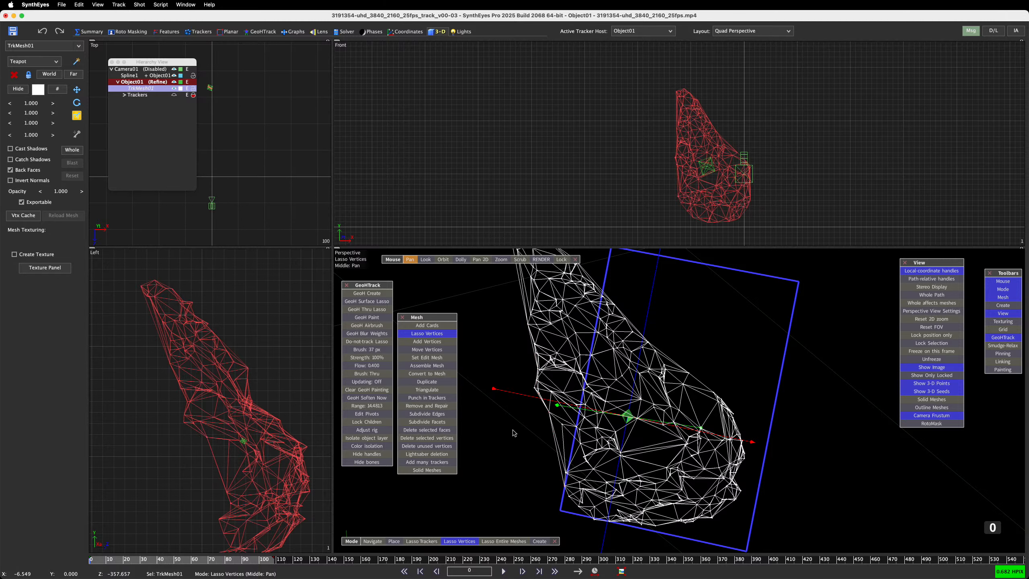
Remove and repair the outlying vertex on the back edge of the head mesh
click(443, 259)
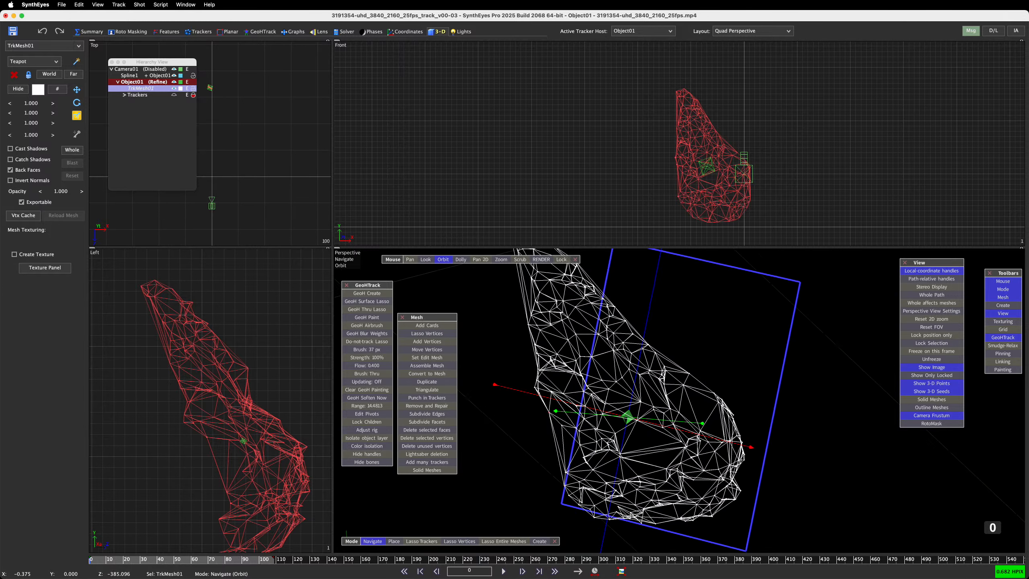
click(427, 333)
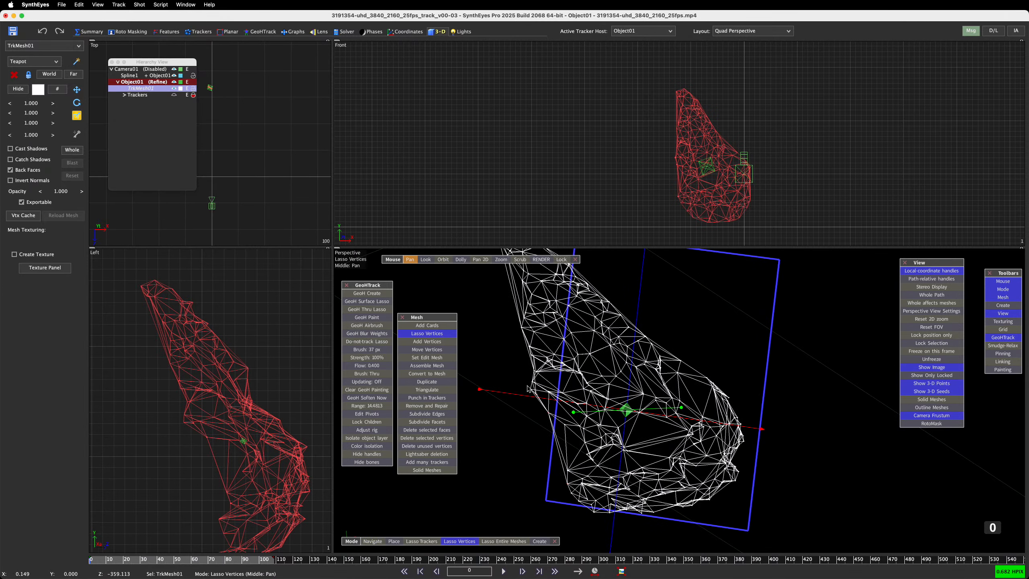
click(446, 406)
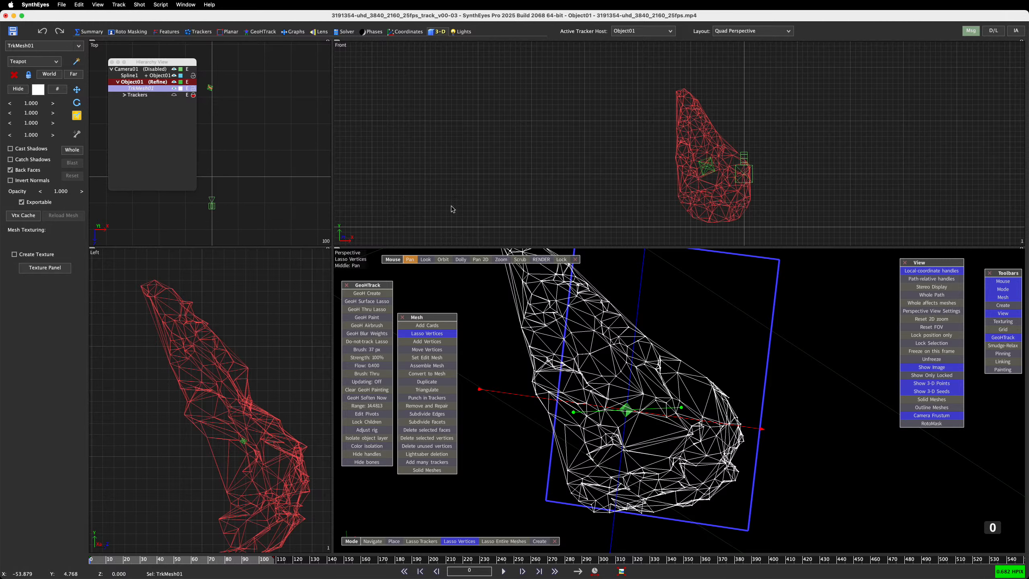
Inspect the cleaned head mesh from the side and scrub the shot back to frame 0
click(443, 261)
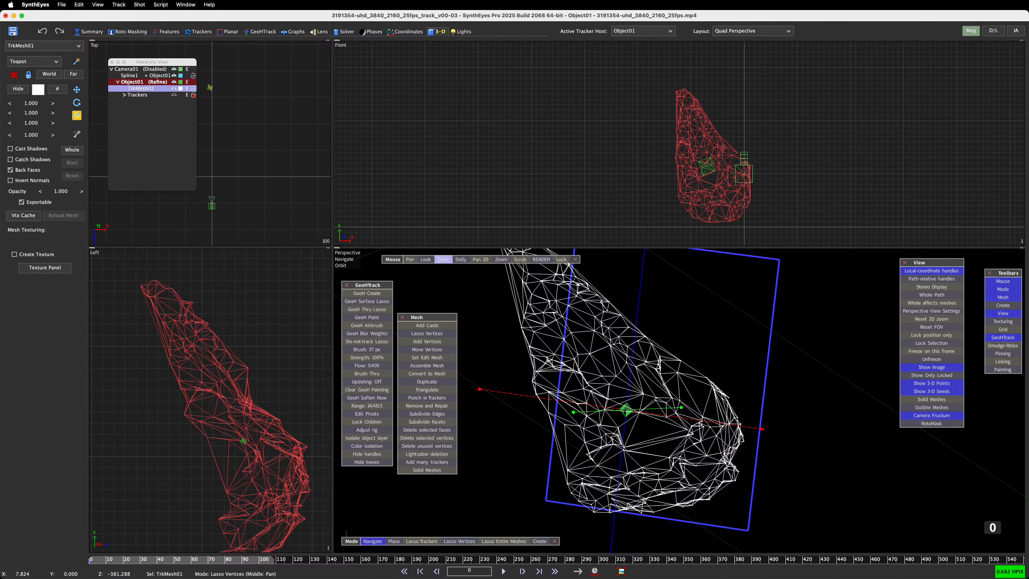
mouse_move(522, 312)
mouse_down()
mouse_move(681, 341)
mouse_move(425, 260)
mouse_up()
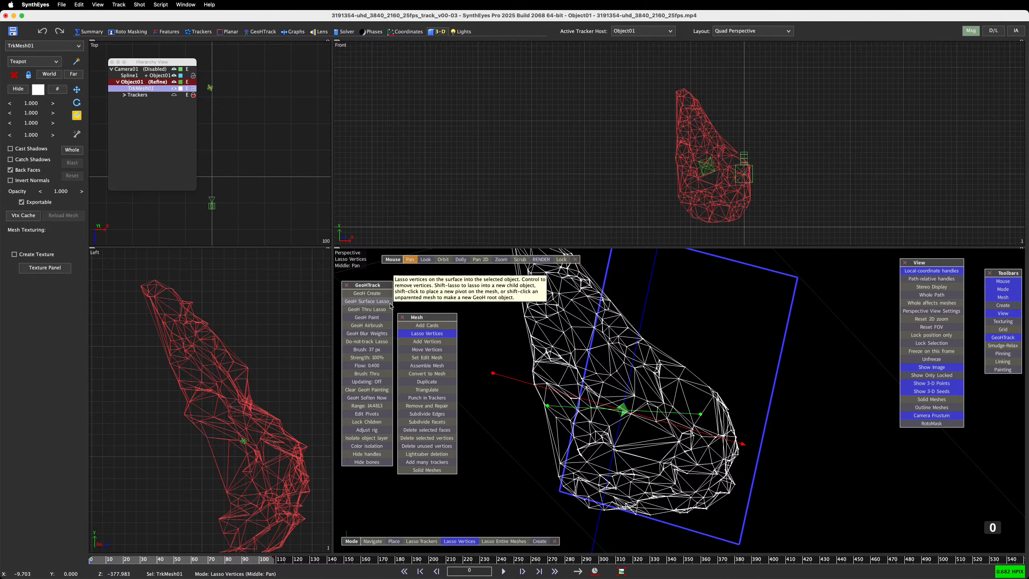
scroll(685, 443, down, 1)
scroll(685, 444, down, 3)
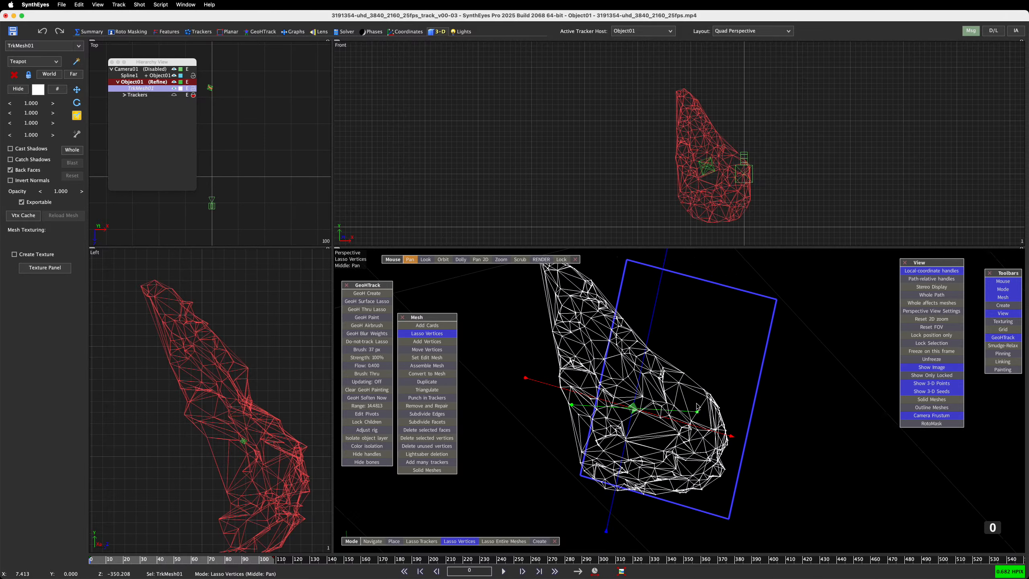
mouse_move(260, 502)
drag(244, 559, 90, 560)
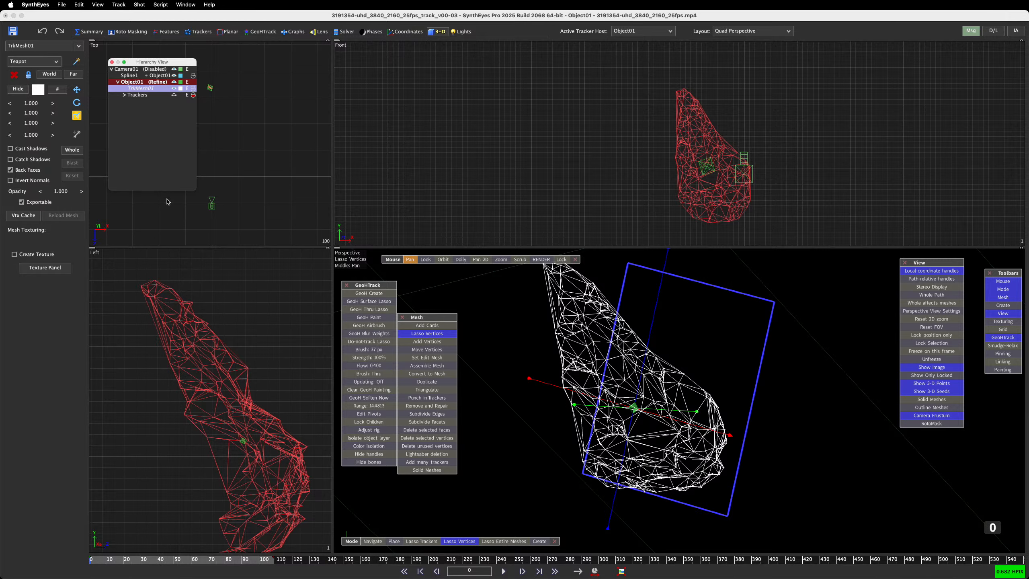
Open the texture settings for the head mesh and set the texture resolution to 4096 by 4096
click(51, 269)
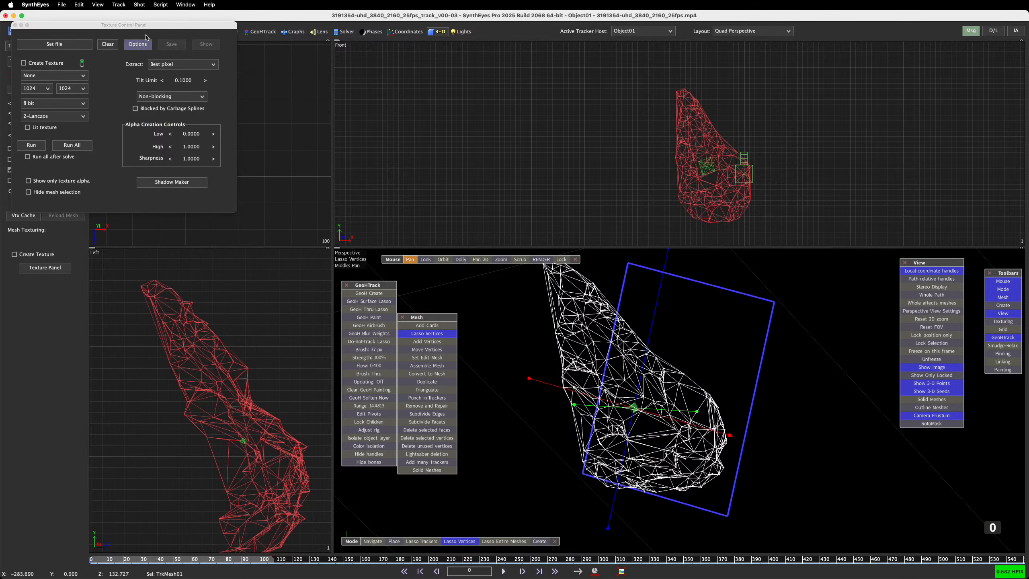
drag(134, 27, 140, 280)
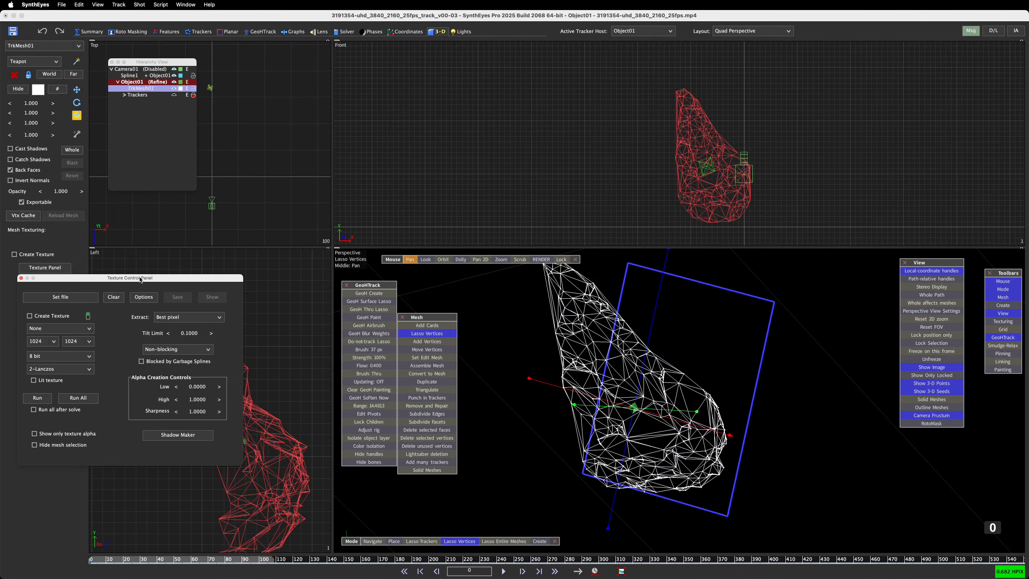
click(54, 342)
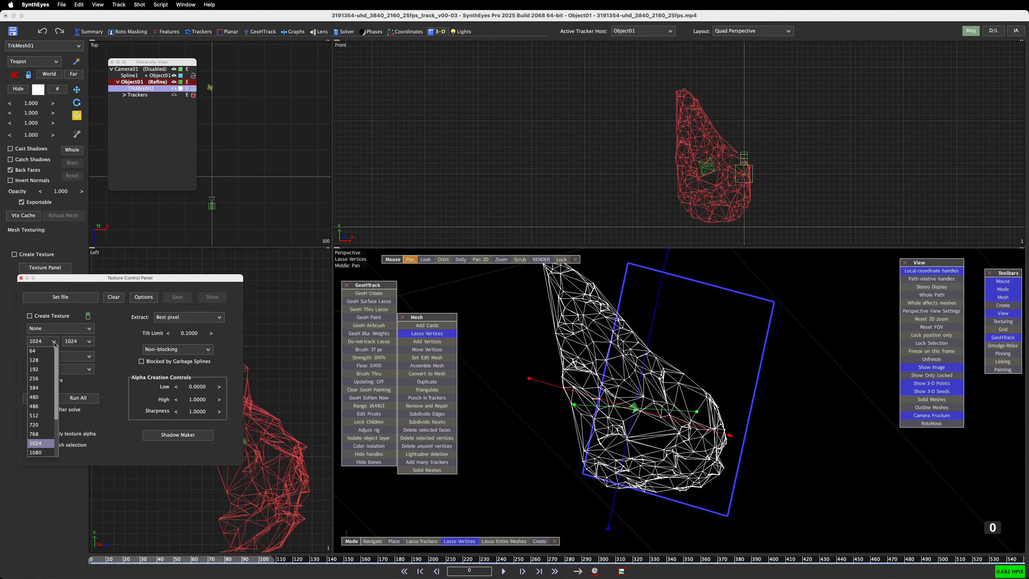
scroll(41, 406, down, 3)
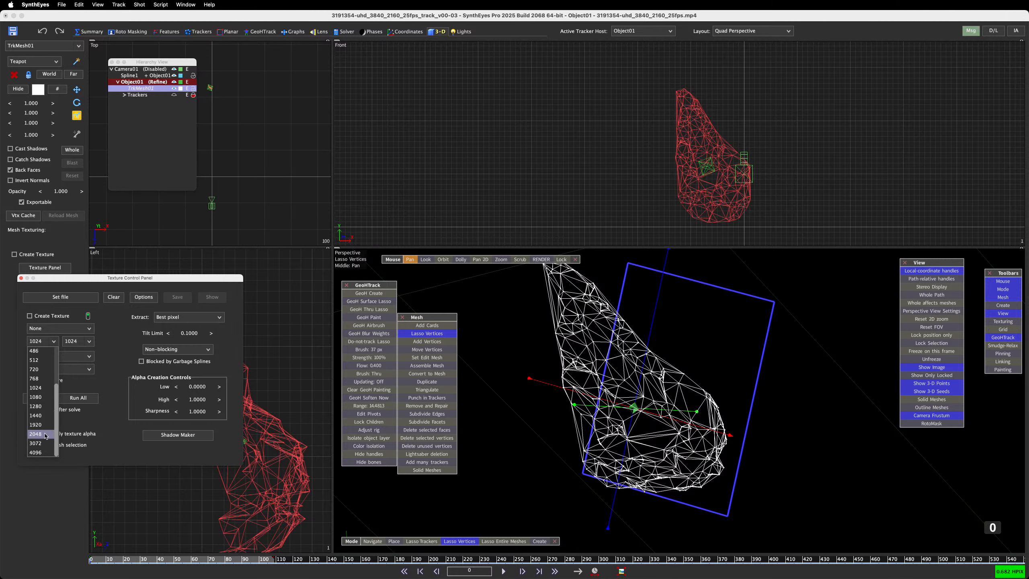
click(41, 452)
click(92, 341)
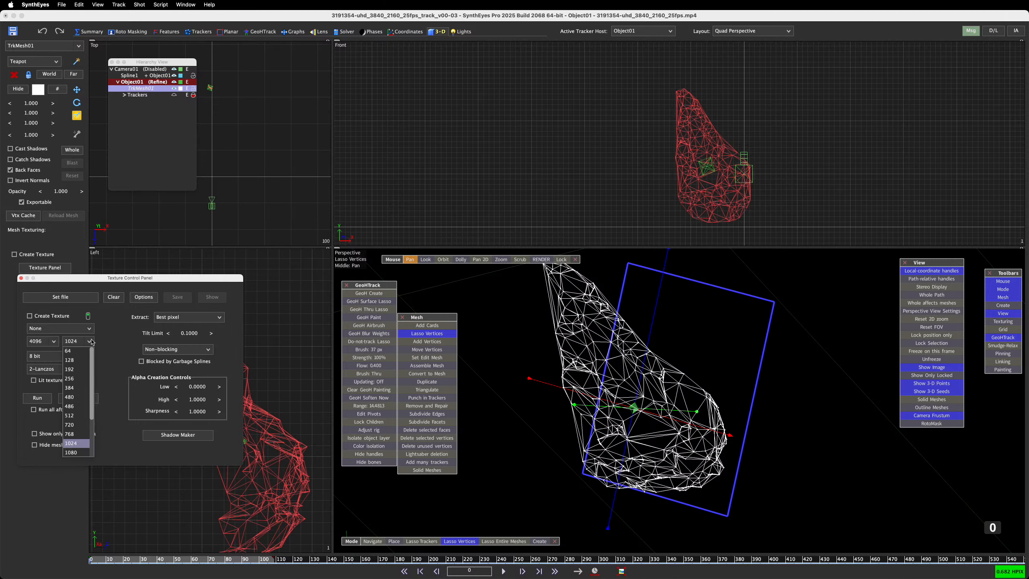
scroll(93, 434, down, 3)
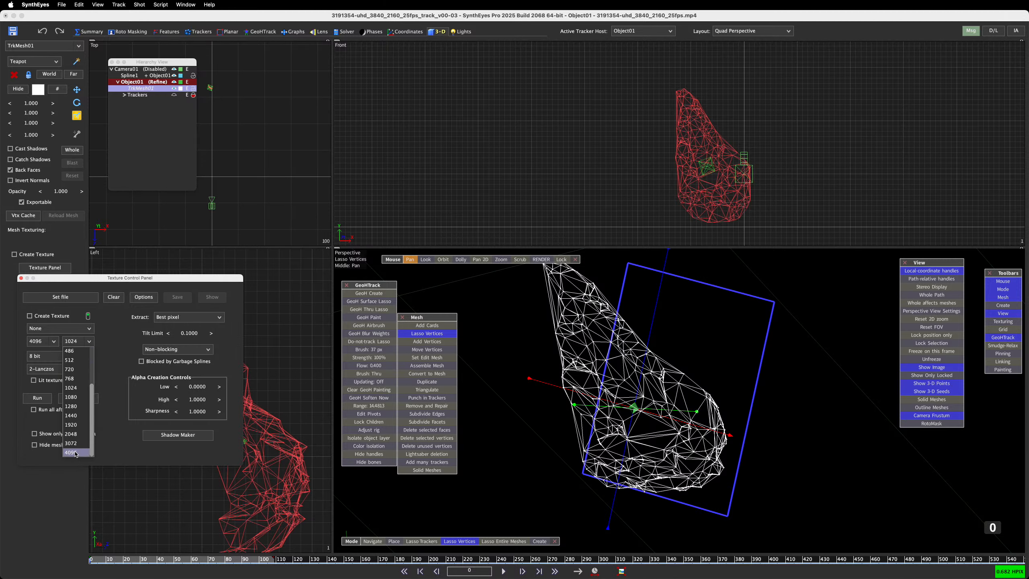
click(78, 452)
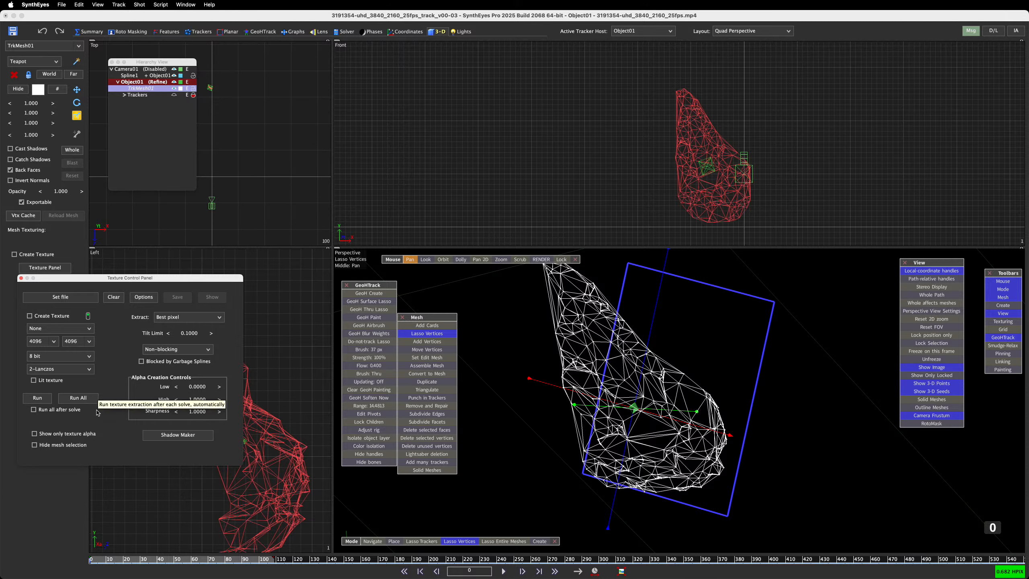
click(199, 321)
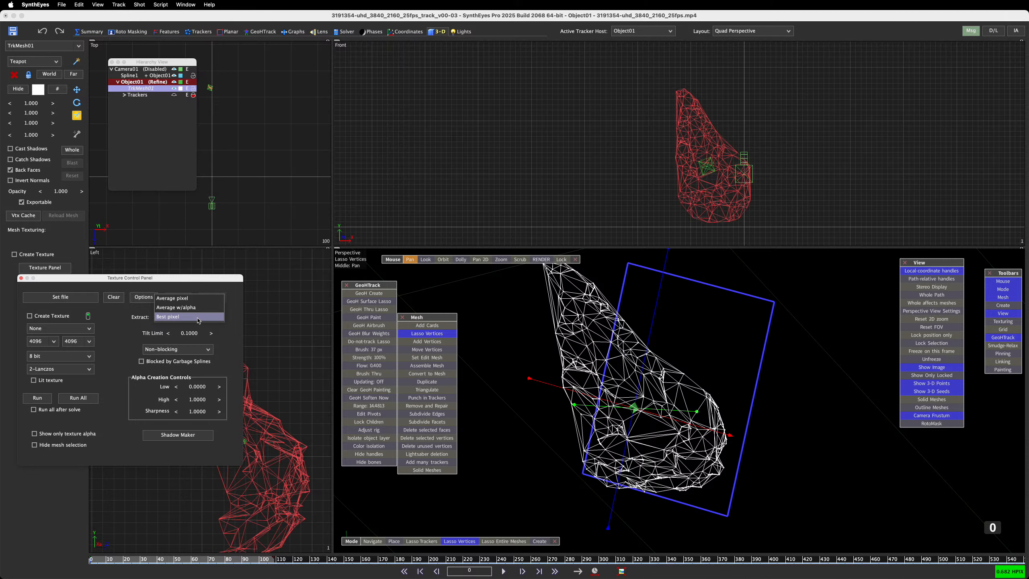
click(238, 296)
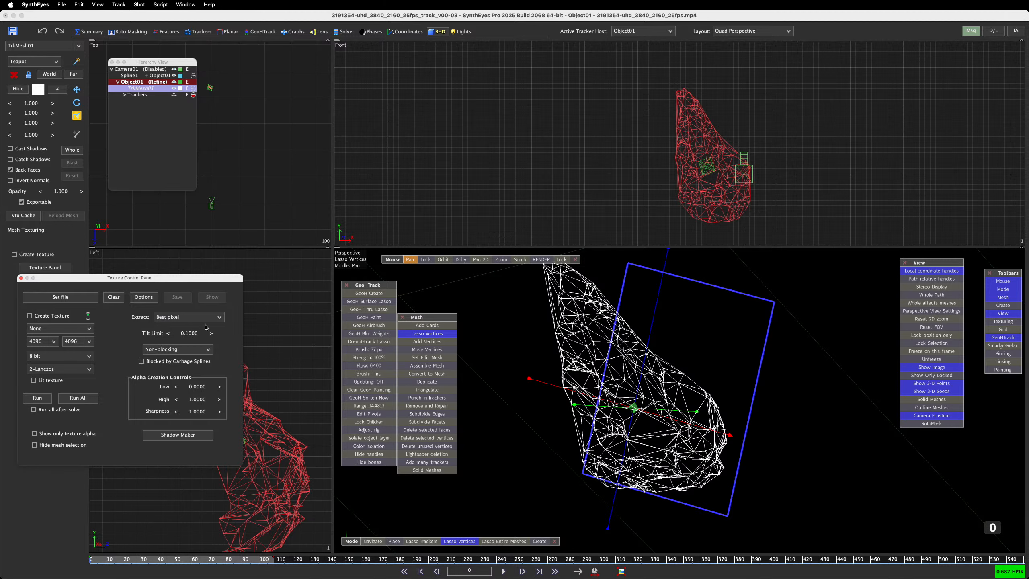
click(77, 300)
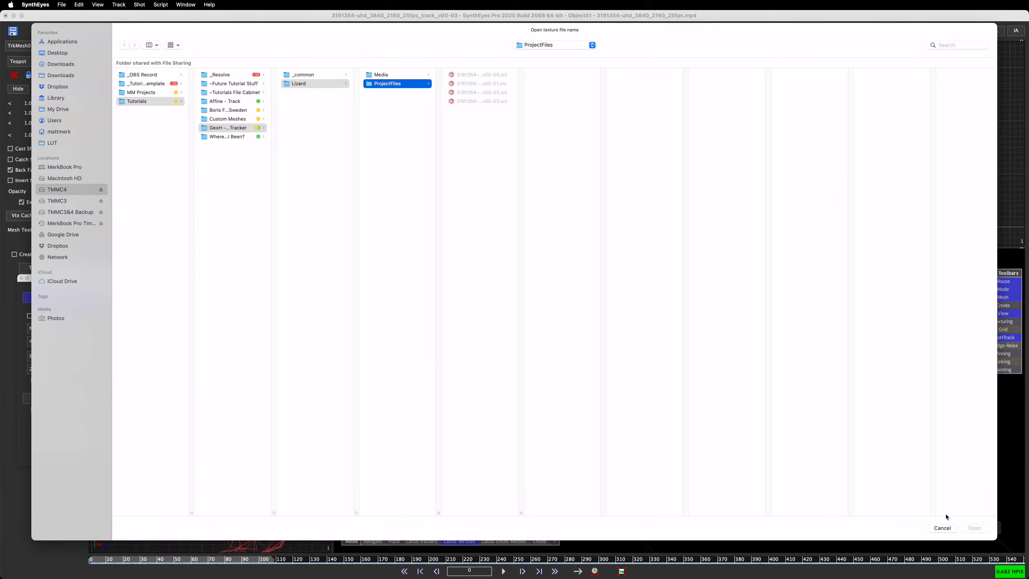
click(943, 528)
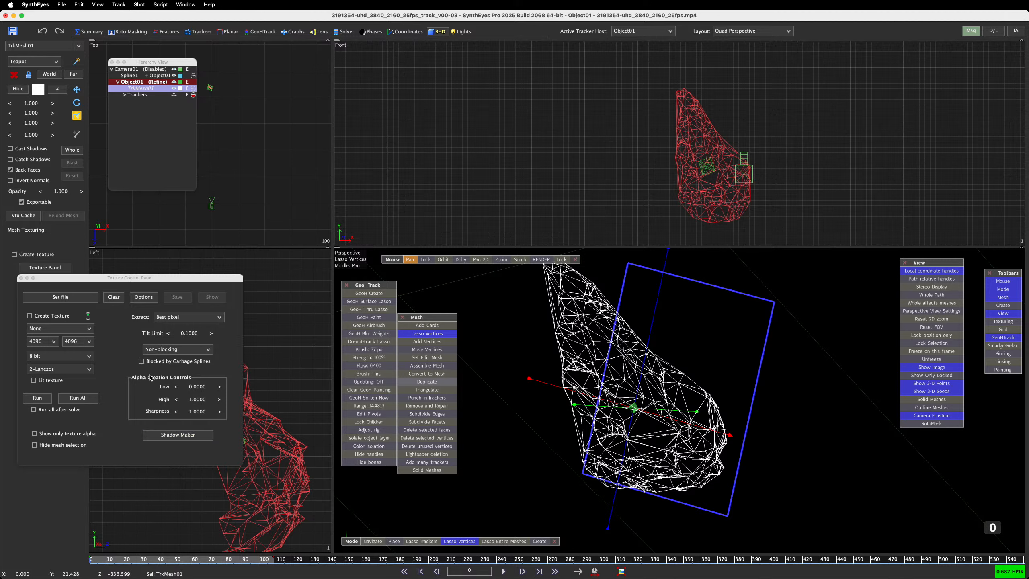
Try to run the texture extraction on the head mesh with the Average w/alpha method
click(196, 321)
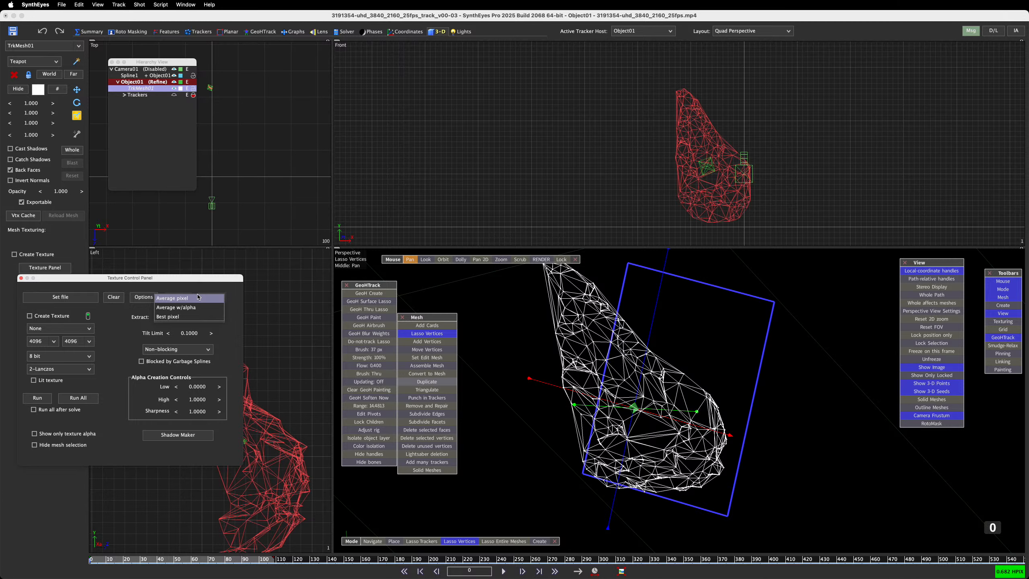
click(201, 308)
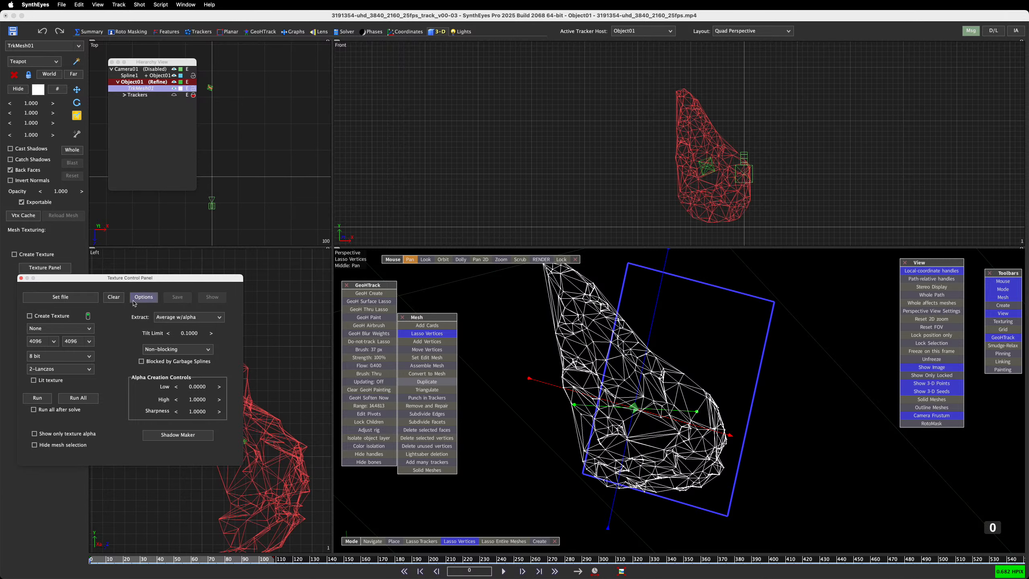
click(32, 402)
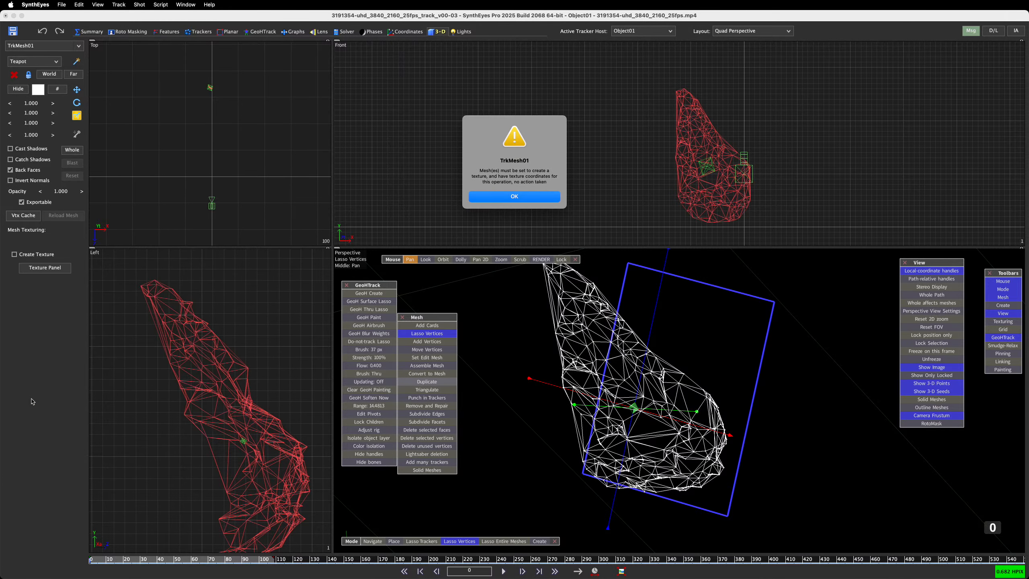
click(514, 197)
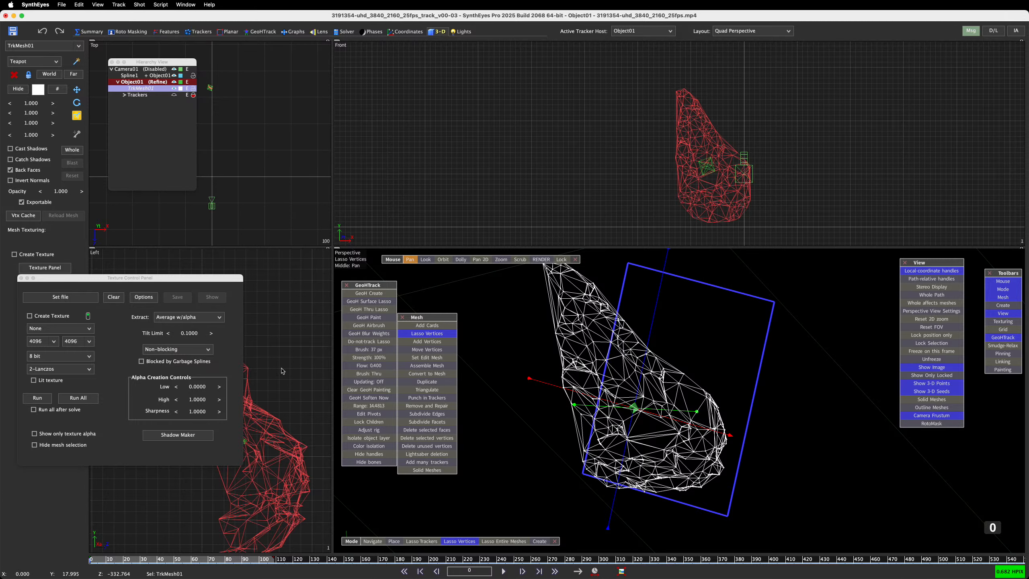
Move the Mesh toolbar up beside the GeoHTrack toolbar and release the head mesh as the edit mesh
drag(447, 319, 467, 290)
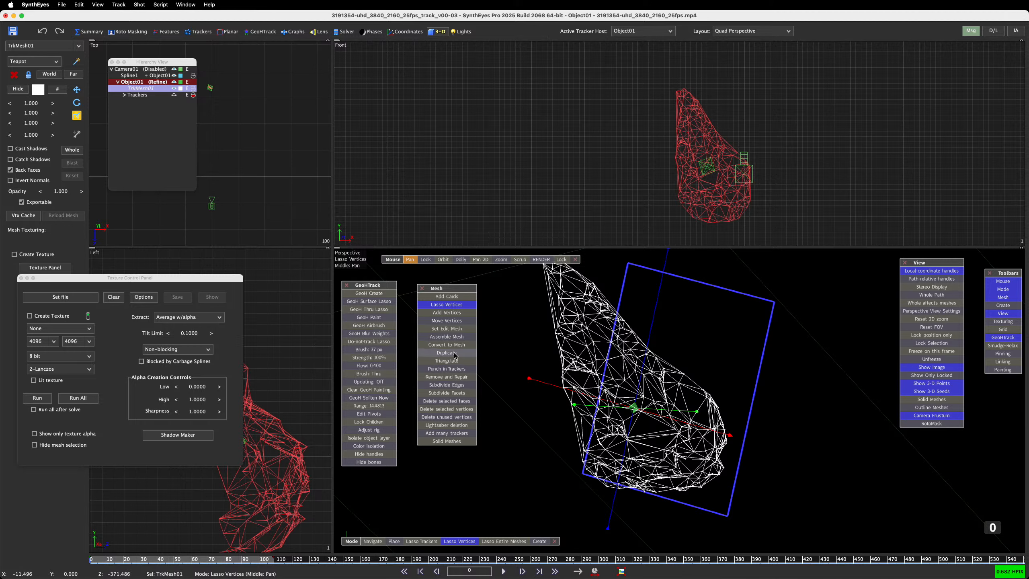
click(451, 332)
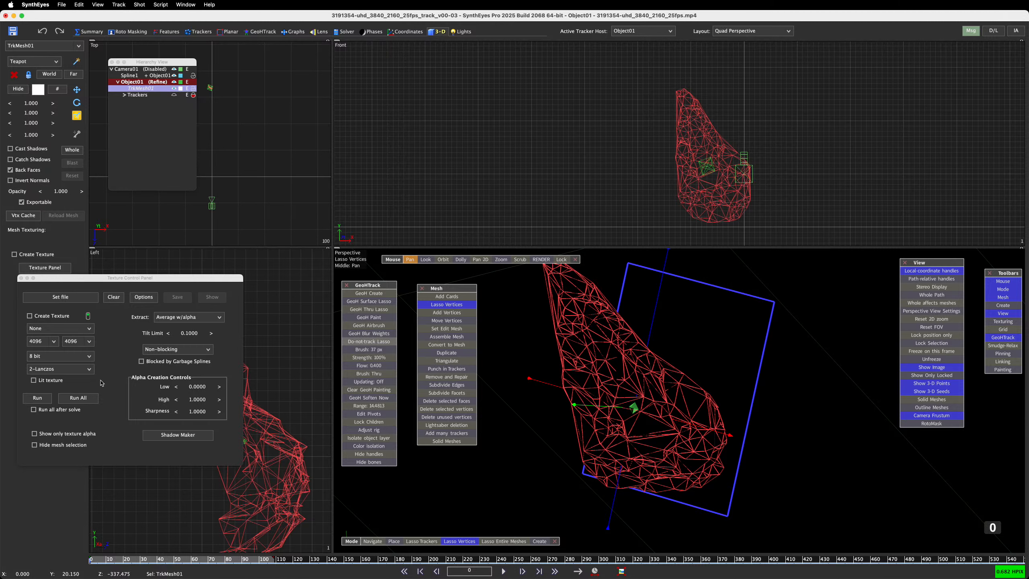
click(152, 340)
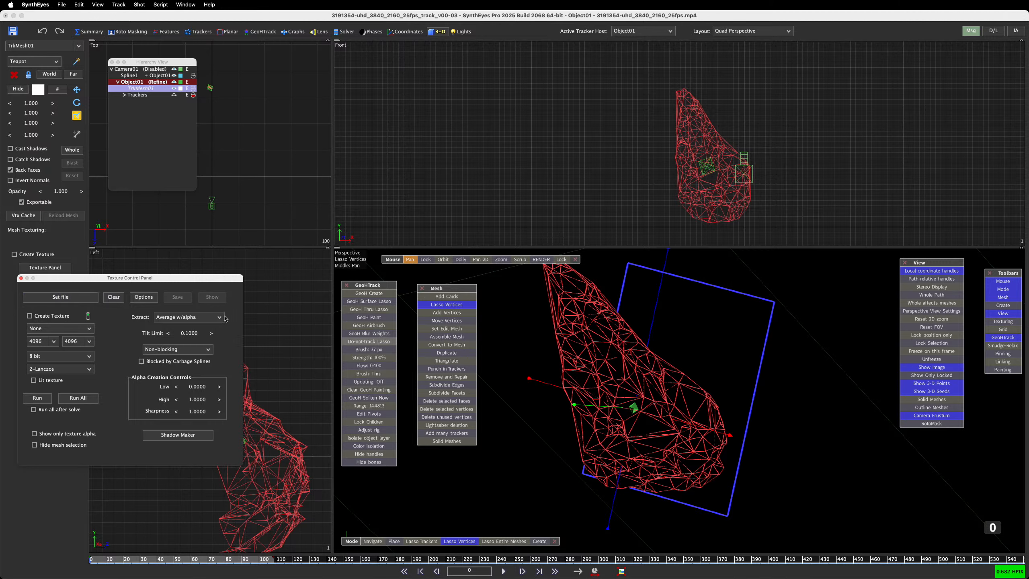
Try to run the texture extraction on the head mesh with the Best pixel method
click(192, 319)
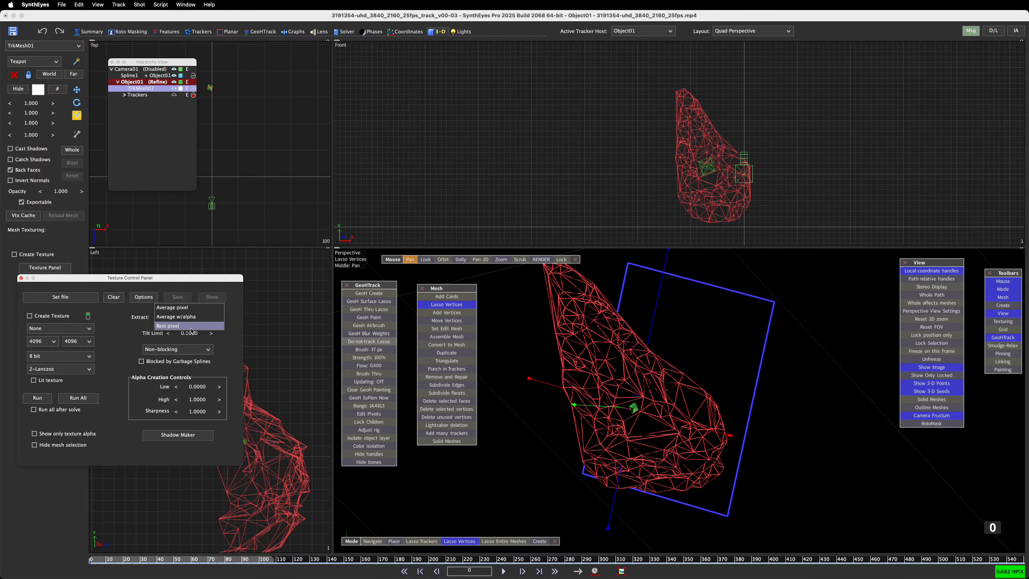
click(192, 326)
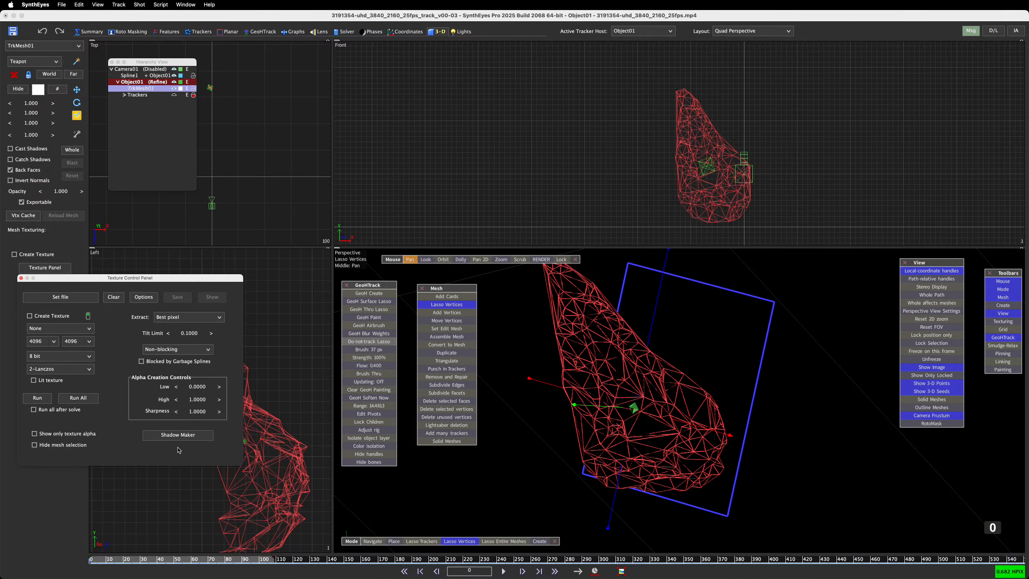
click(42, 401)
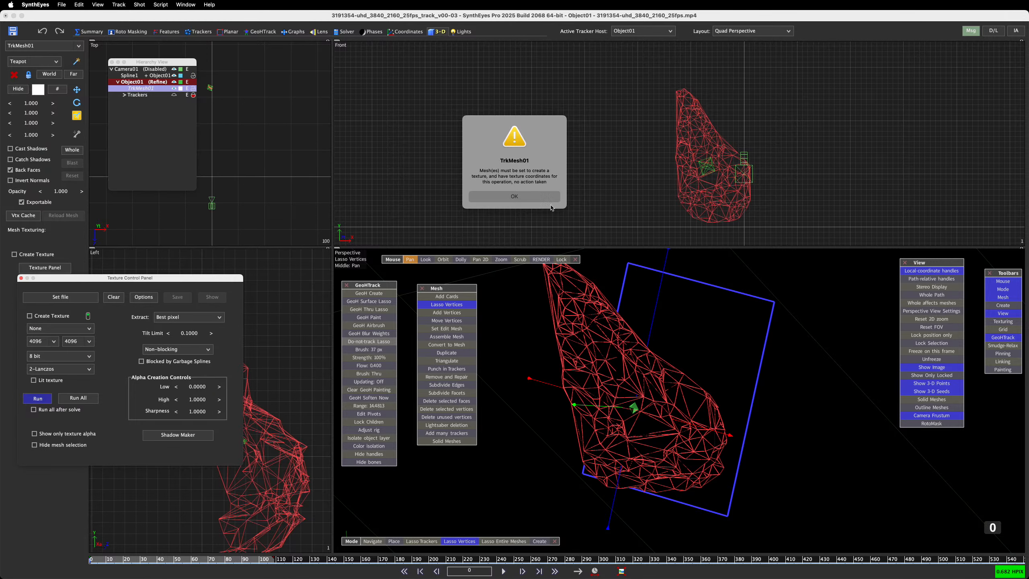
click(533, 197)
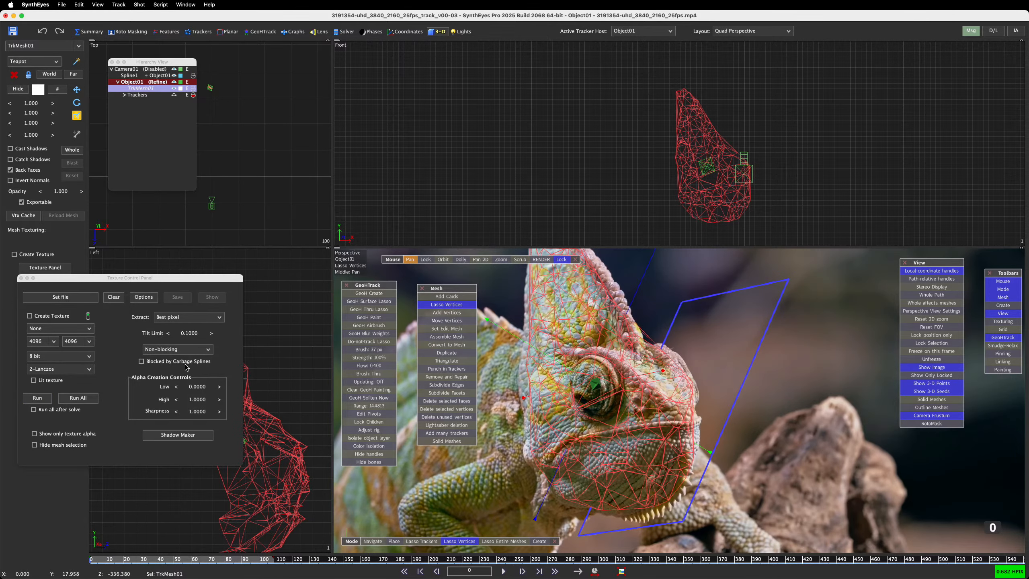
click(33, 401)
click(534, 199)
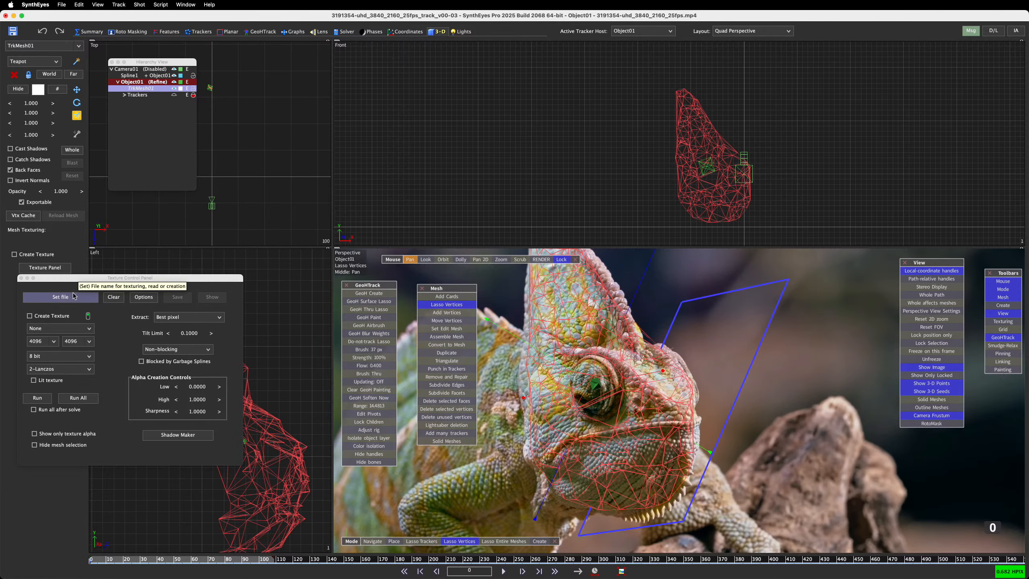
click(144, 298)
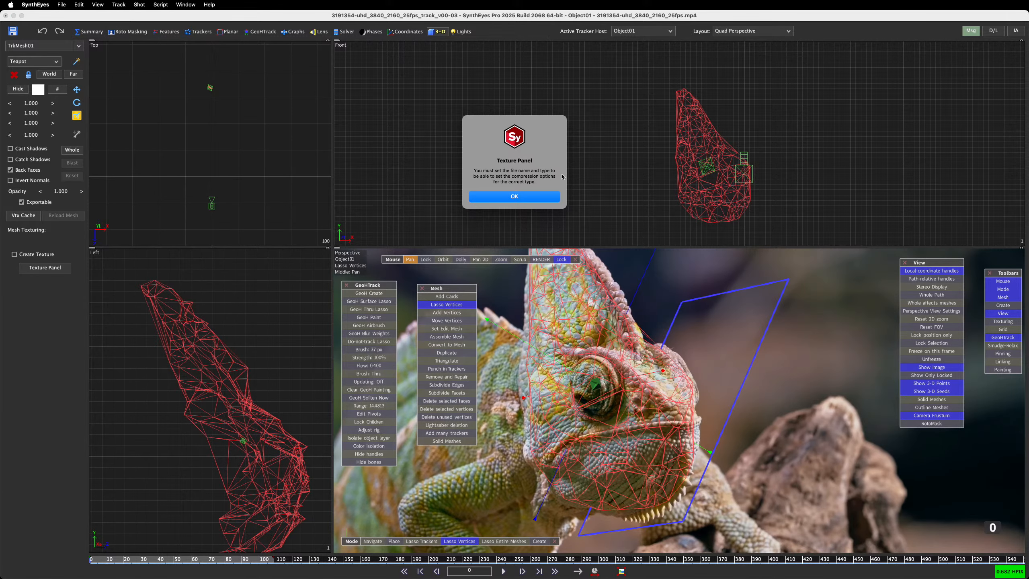
click(532, 197)
click(81, 298)
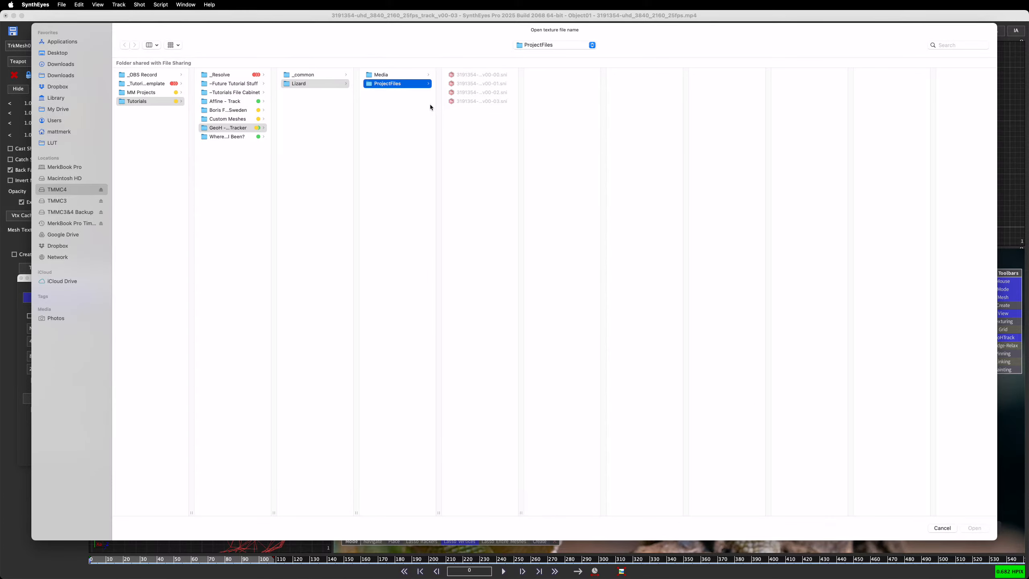
click(401, 75)
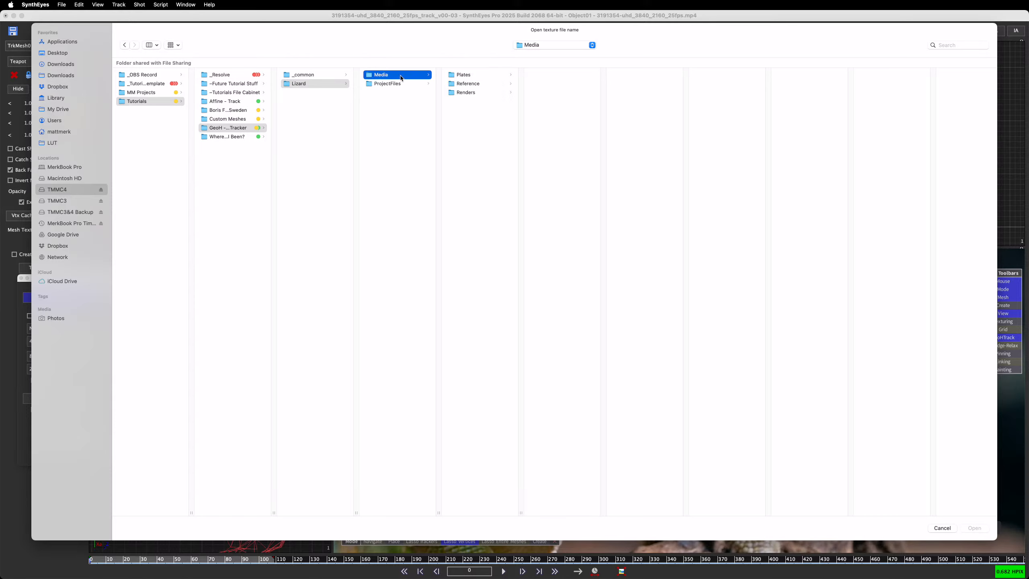
click(468, 93)
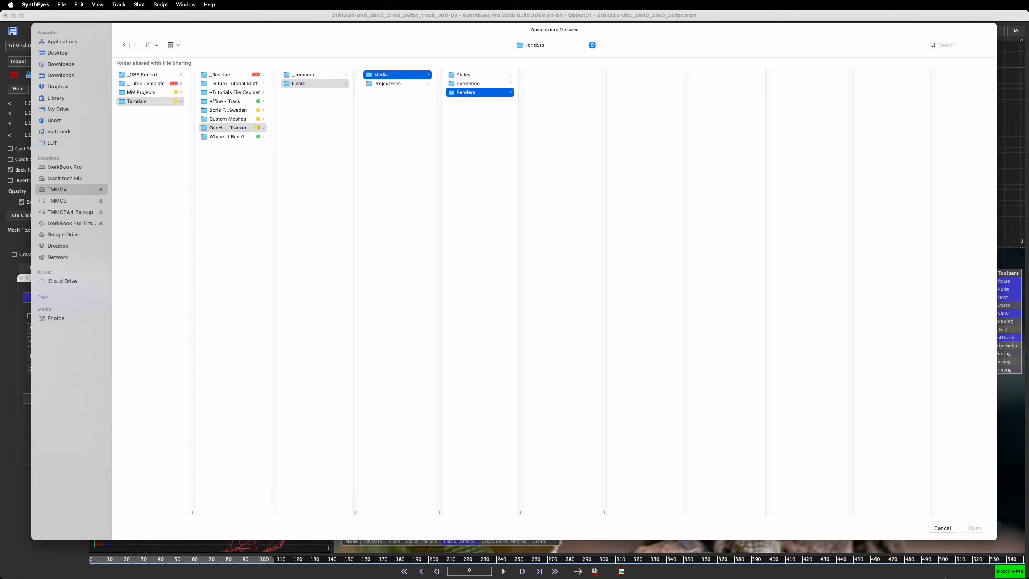
click(942, 528)
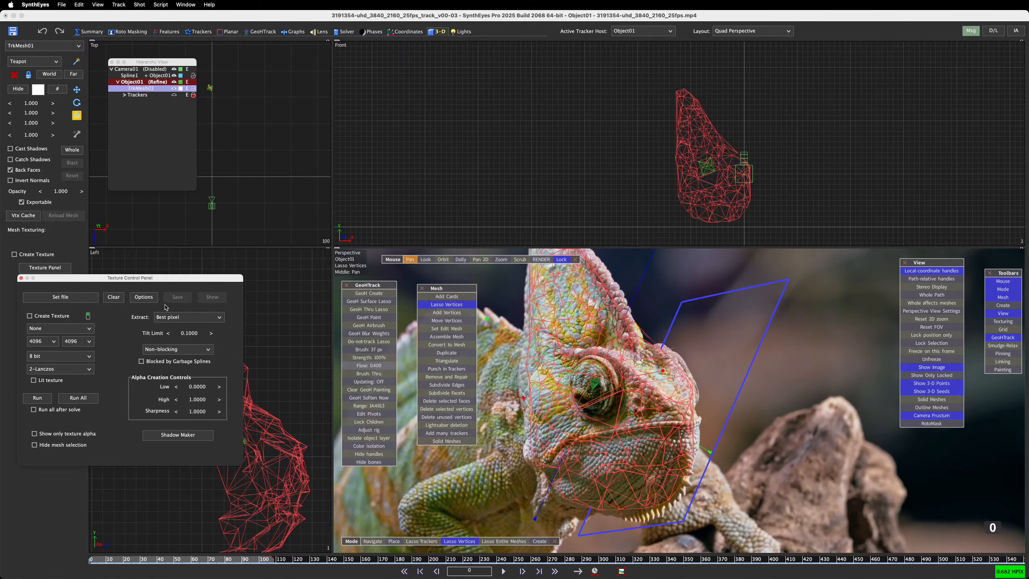
click(143, 298)
click(530, 197)
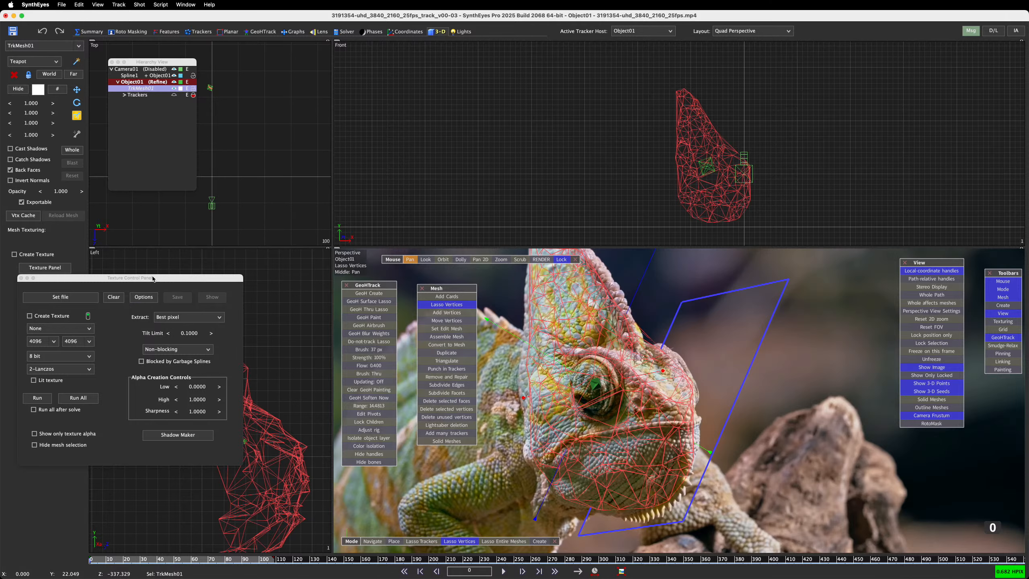
Enable texture creation for the head mesh and try running the extraction with the Average w/alpha method
click(30, 317)
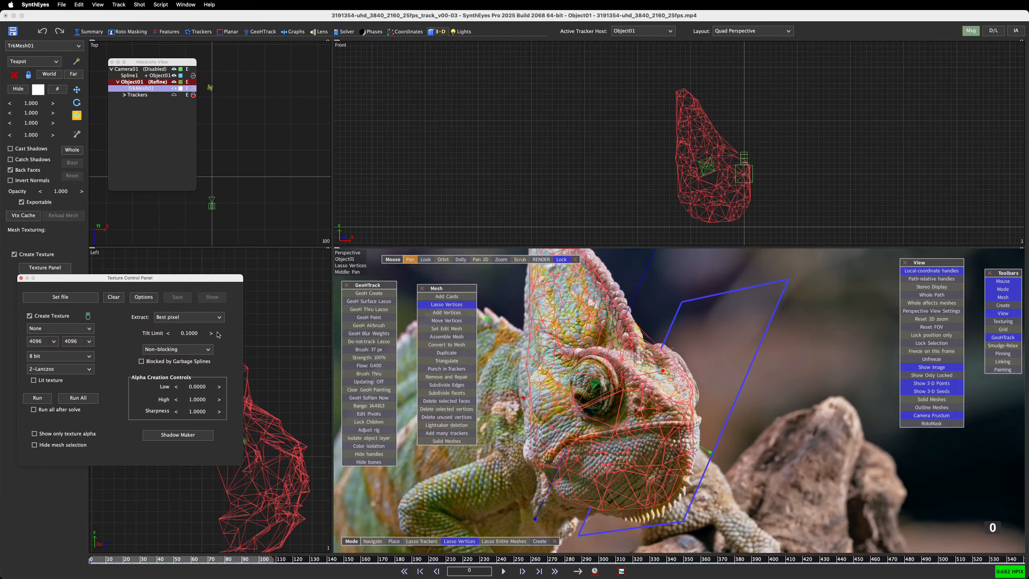
click(200, 318)
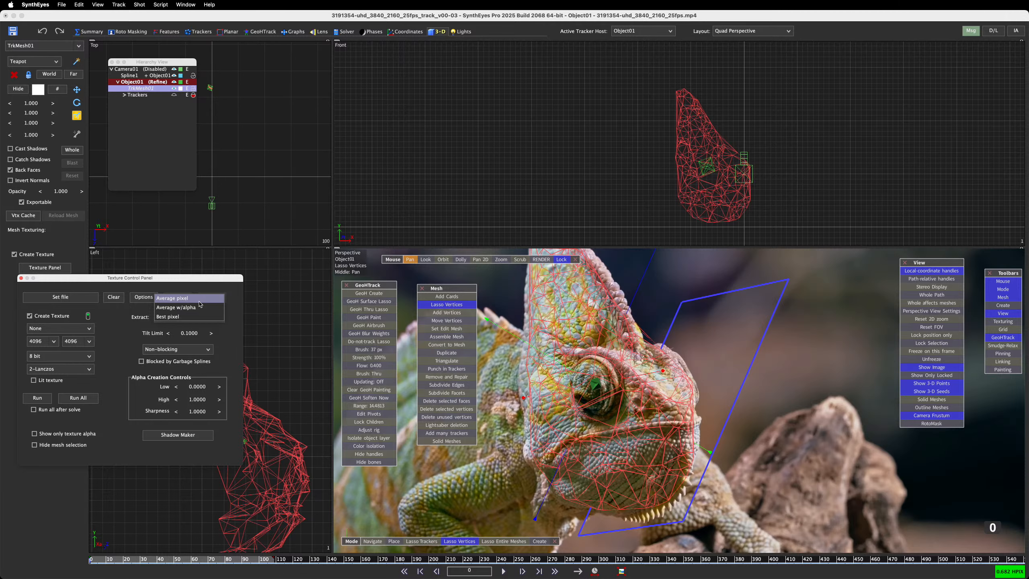
click(200, 307)
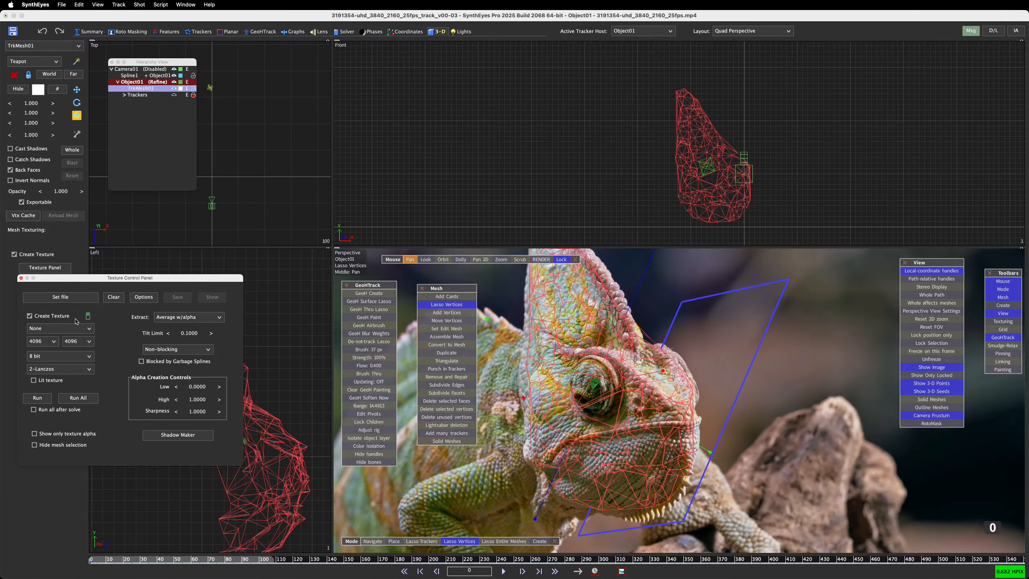
click(38, 400)
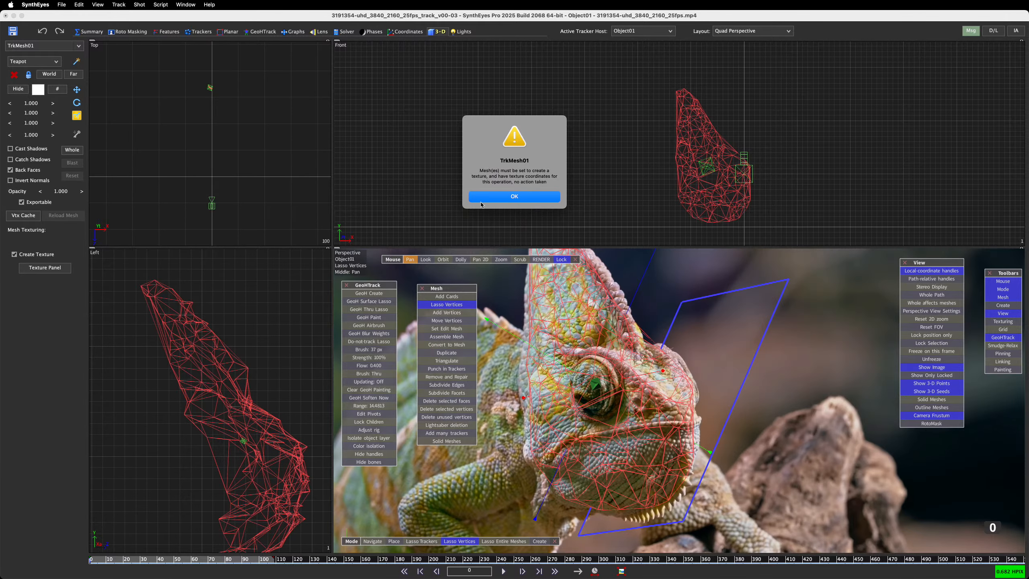
key(Return)
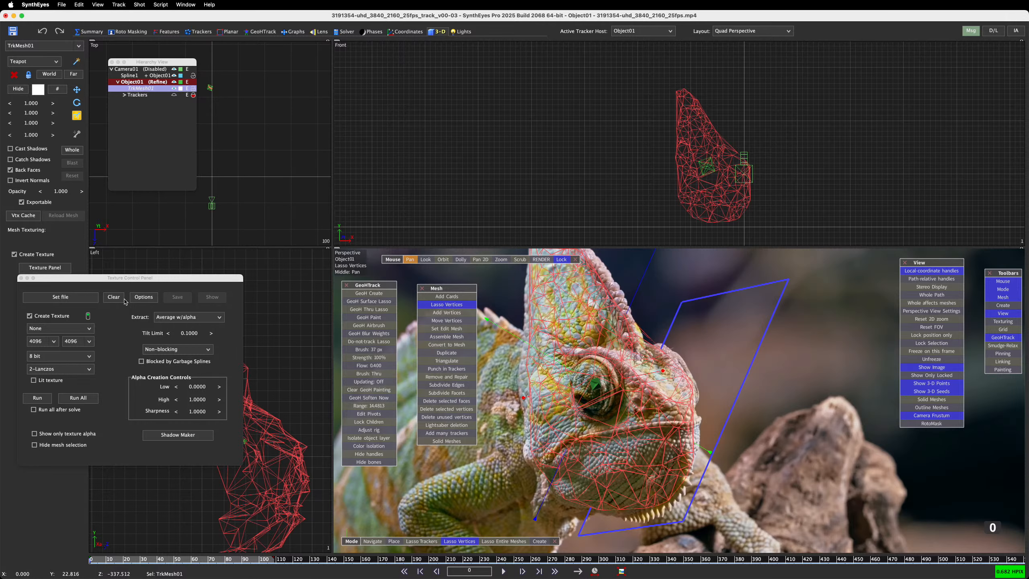
click(89, 317)
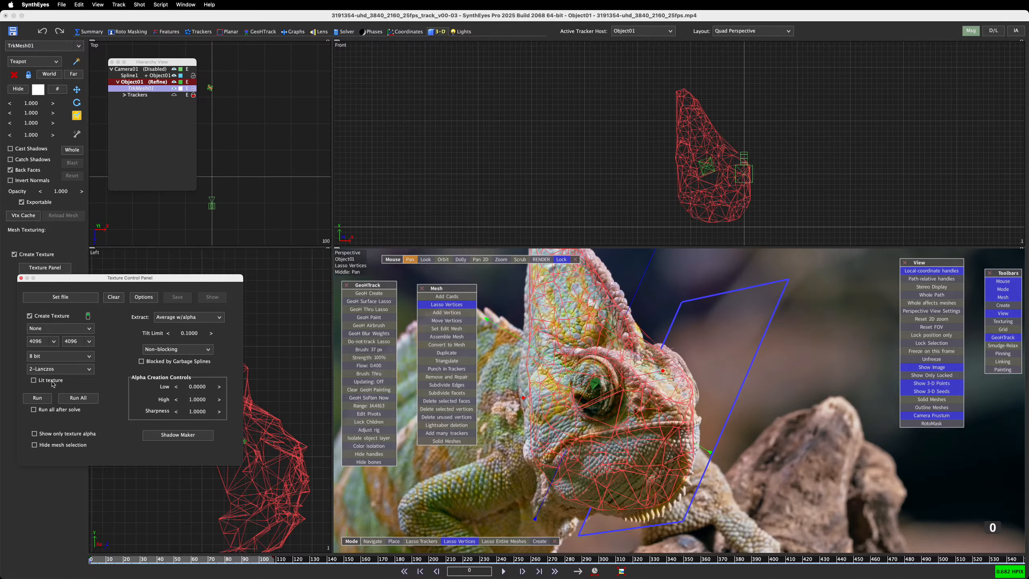
Toggle hiding of the mesh selection on and off, and set the texture extraction method to Best pixel
click(74, 446)
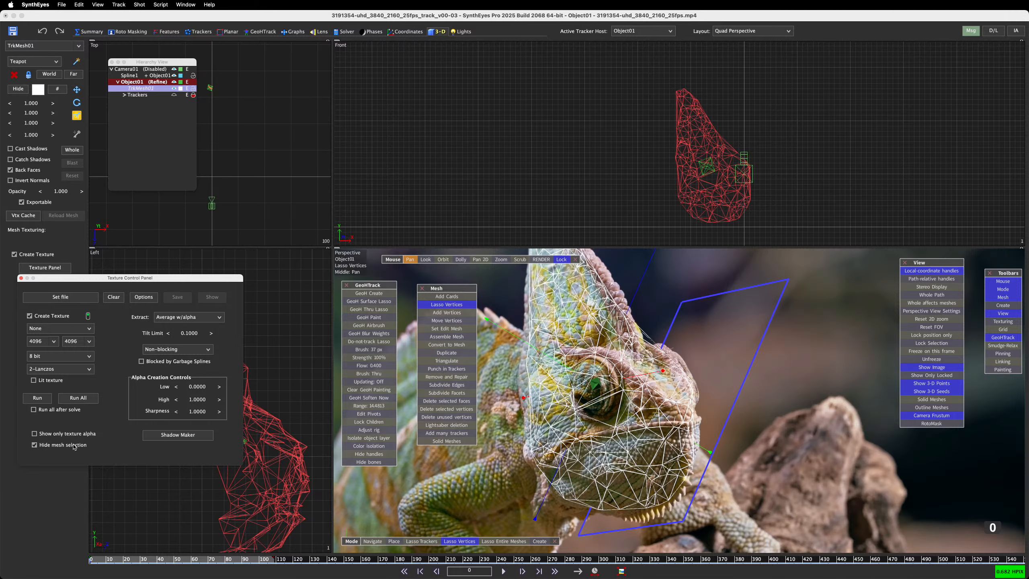
click(74, 446)
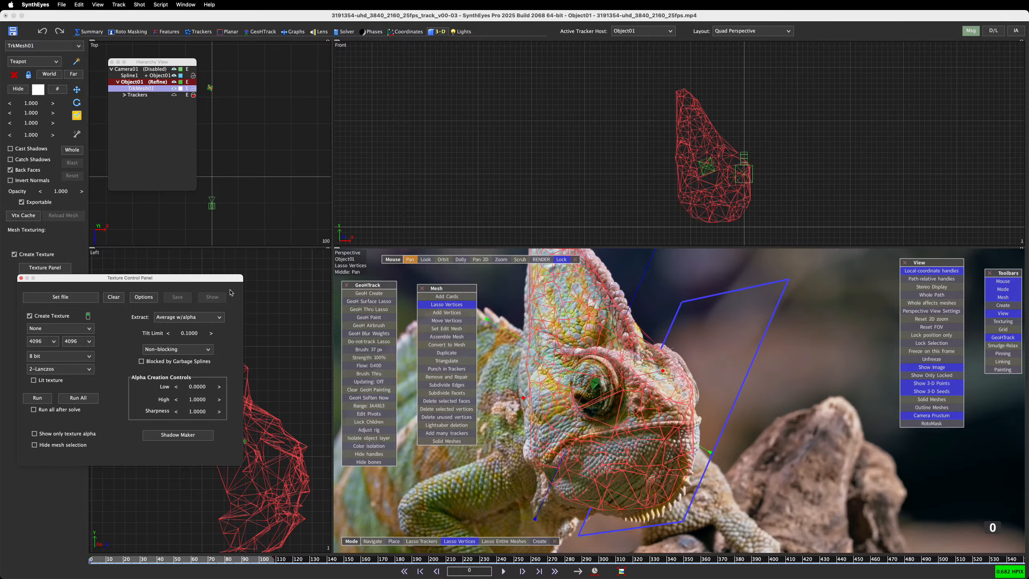
click(189, 320)
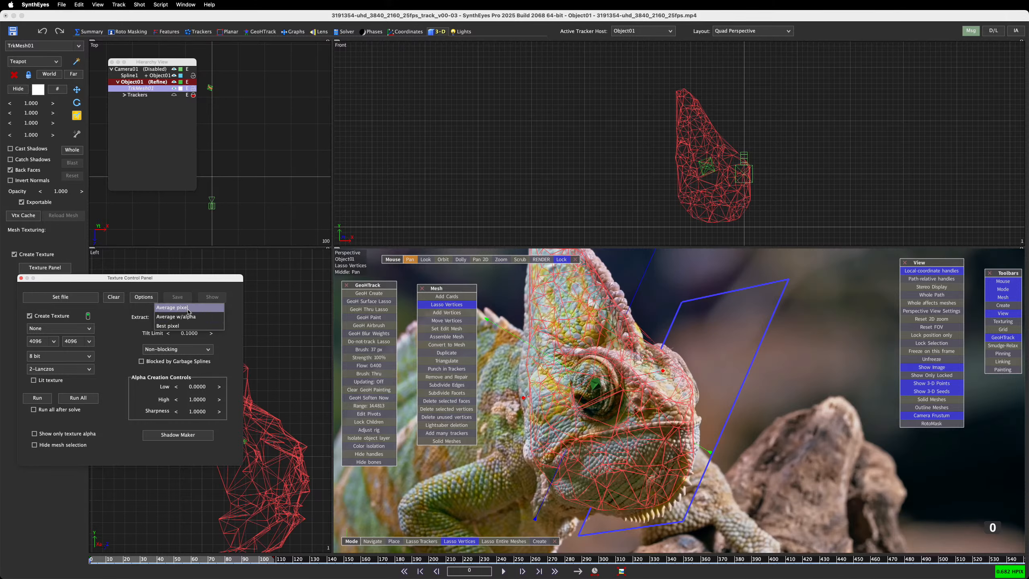
click(189, 326)
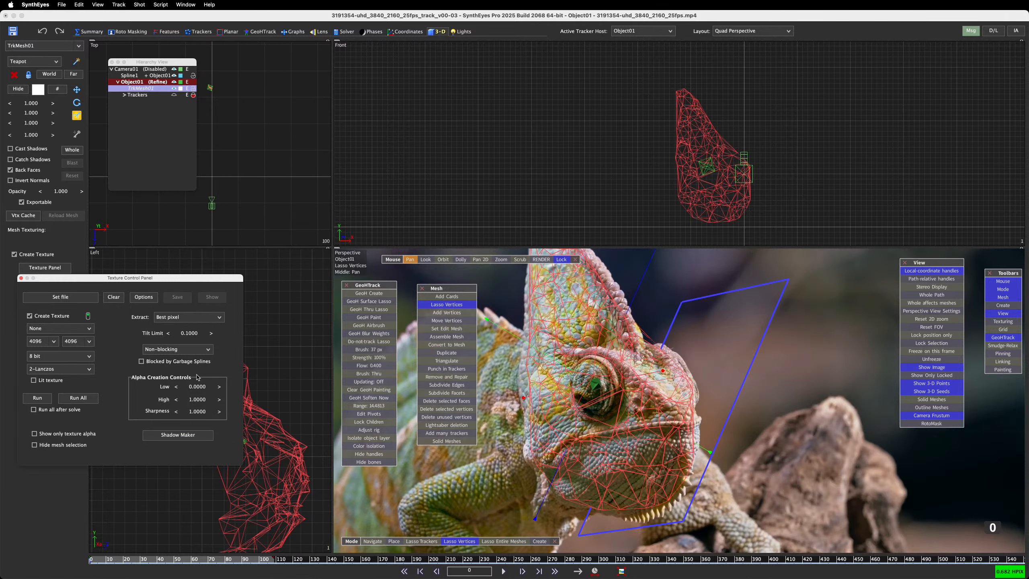
Name the head mesh's texture file Lizard in the Renders folder and set its format to JPEG Image
click(53, 297)
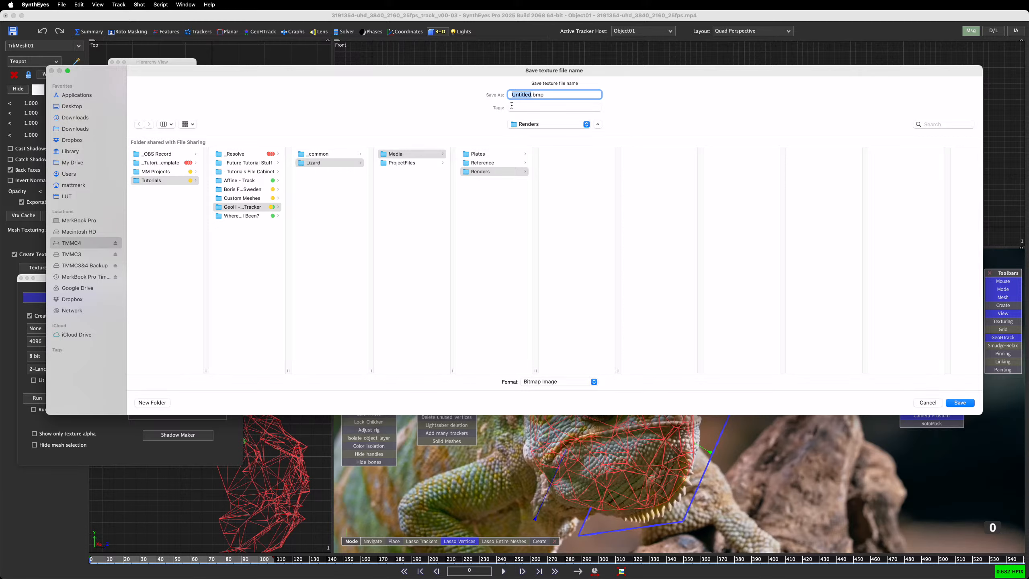
text(Lizard)
key(Return)
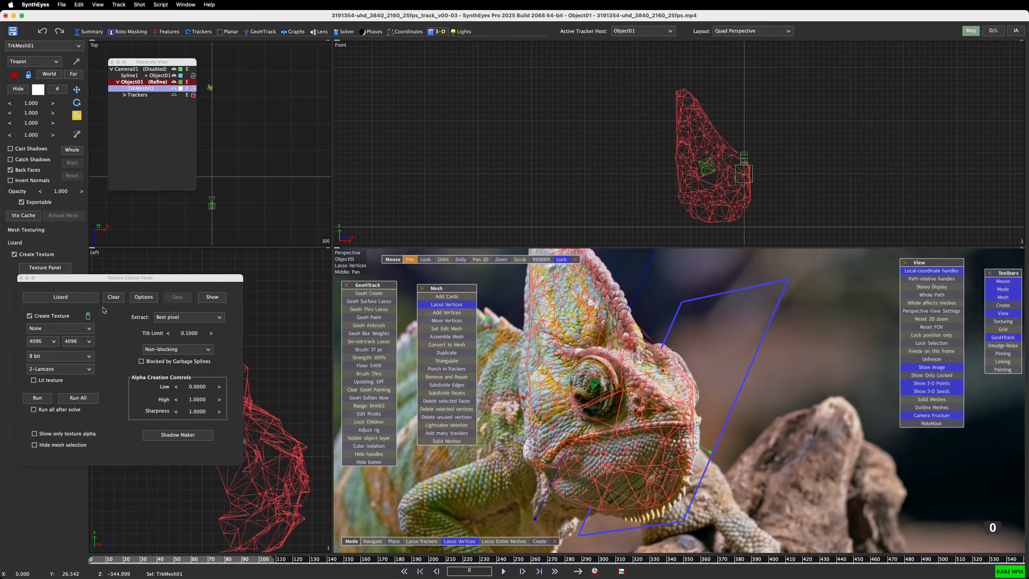
click(82, 300)
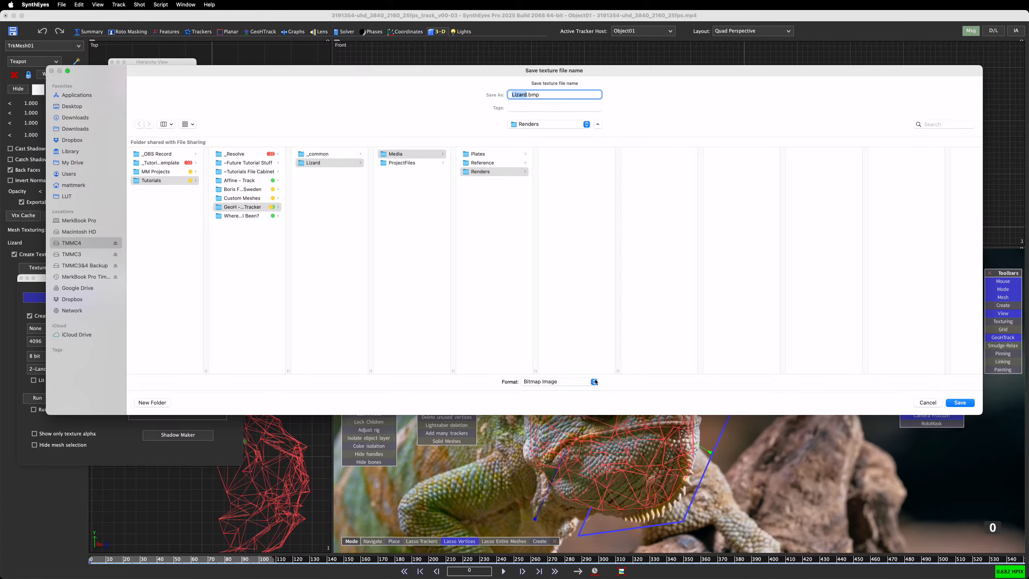
click(594, 381)
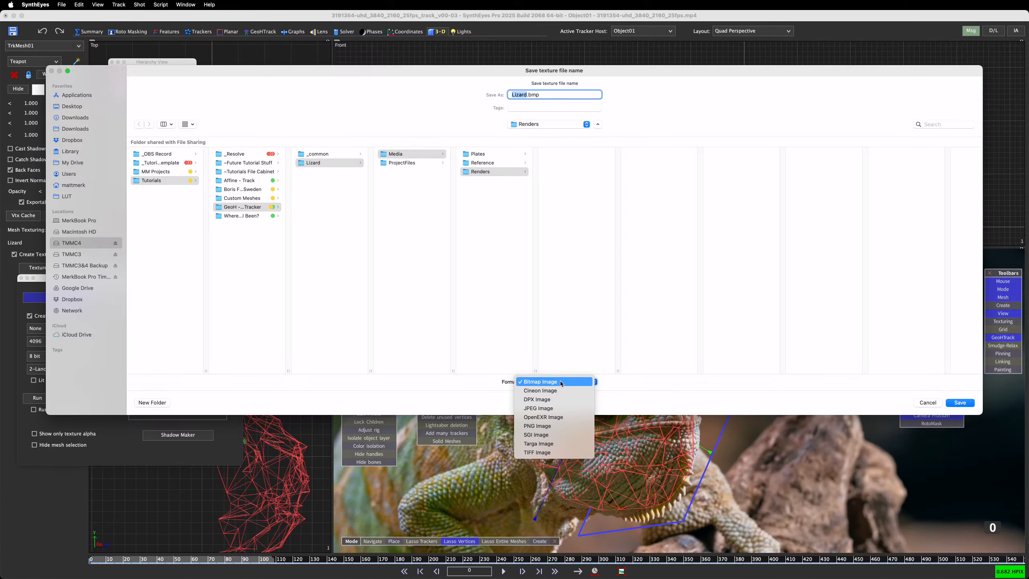
click(560, 409)
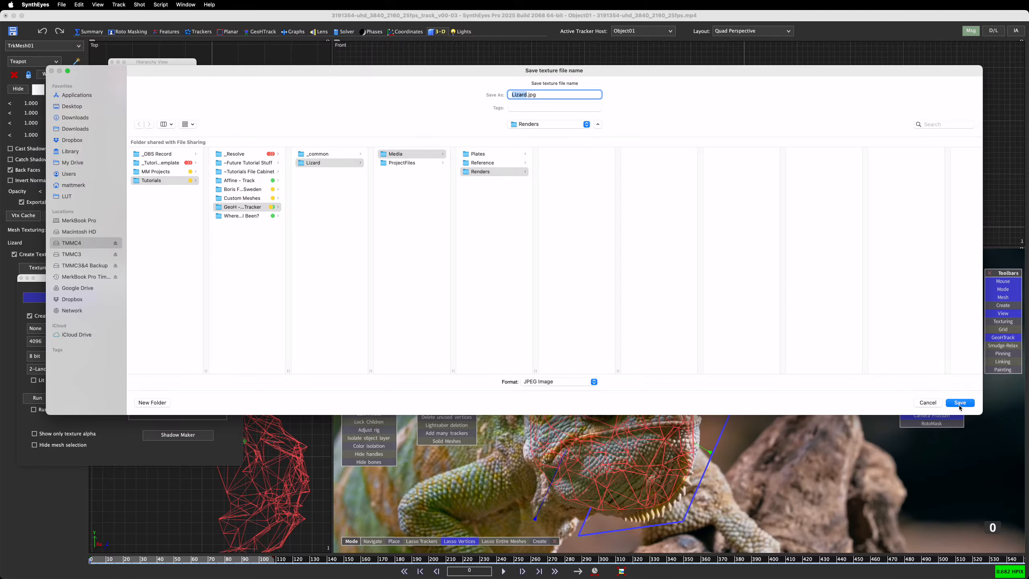
click(960, 403)
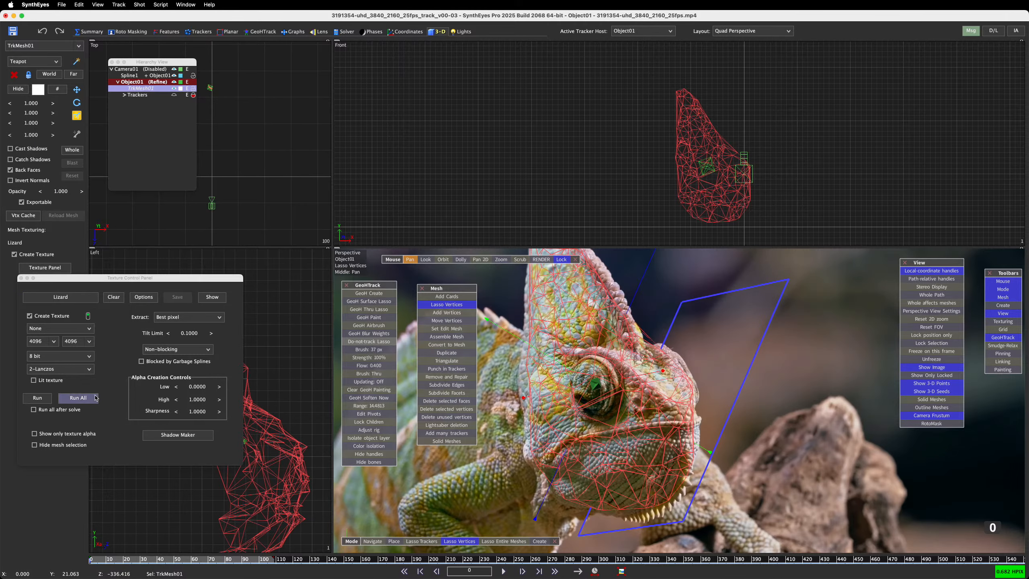
Try to run the Best pixel extraction to the Lizard texture, and check the file's JPEG compression setting
click(37, 398)
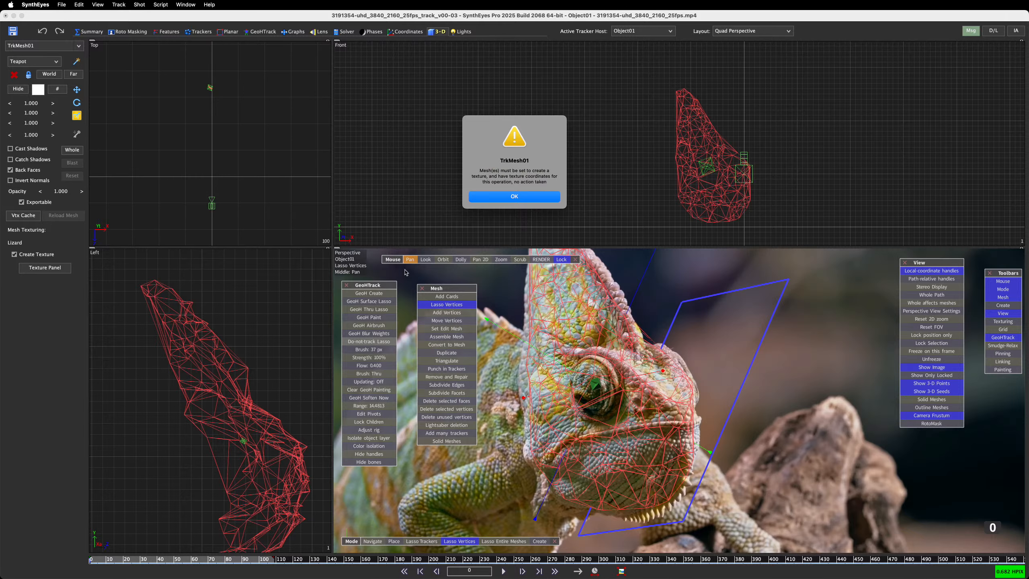
click(538, 197)
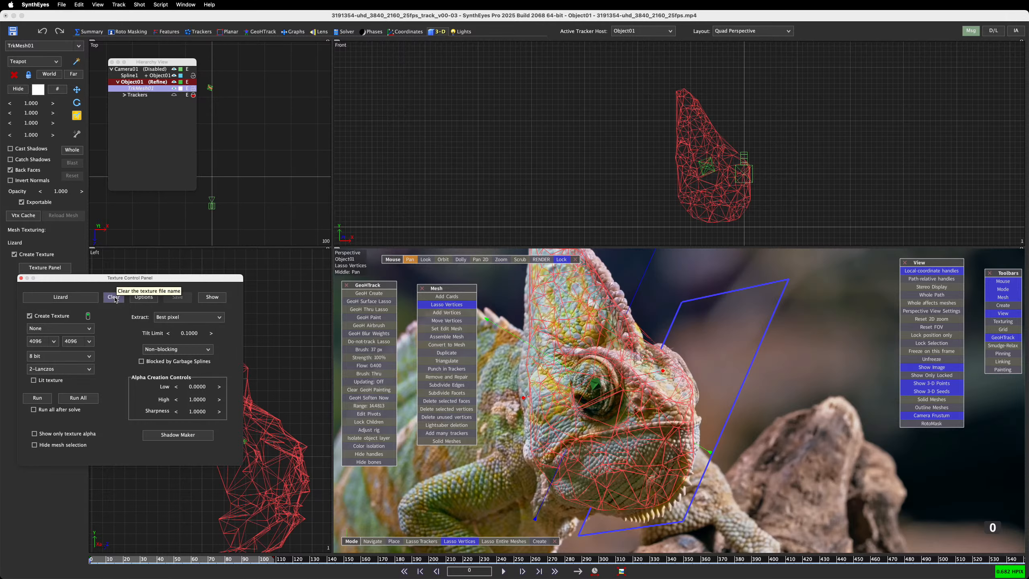
click(144, 297)
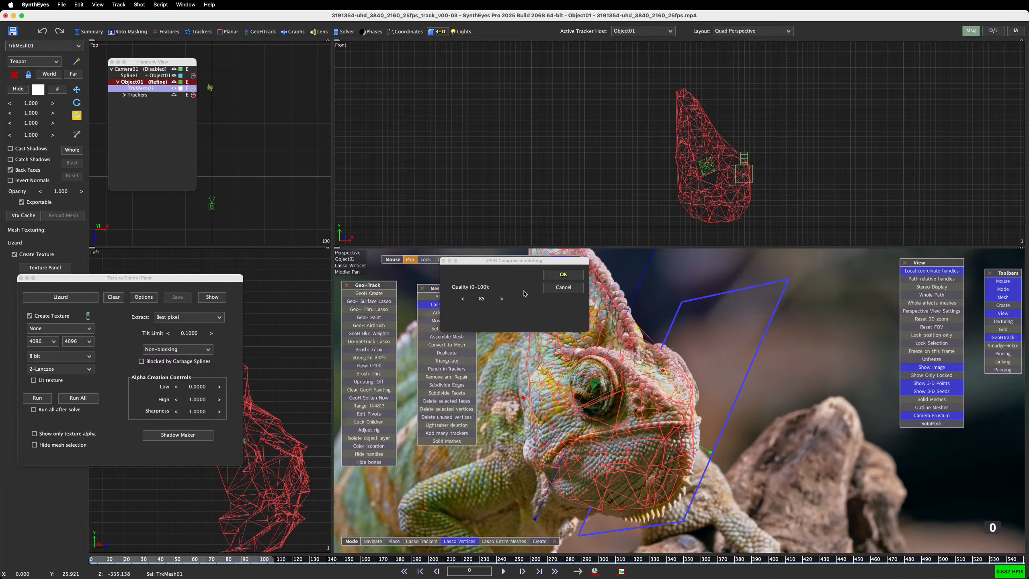
click(576, 276)
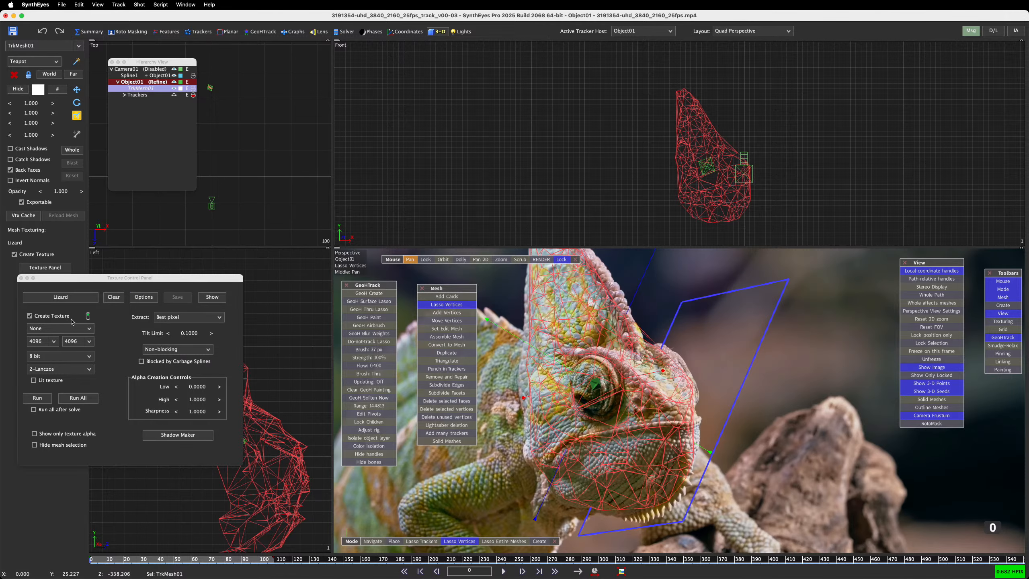
Set the texture extraction method to Average pixel and try running it on the head mesh
click(183, 318)
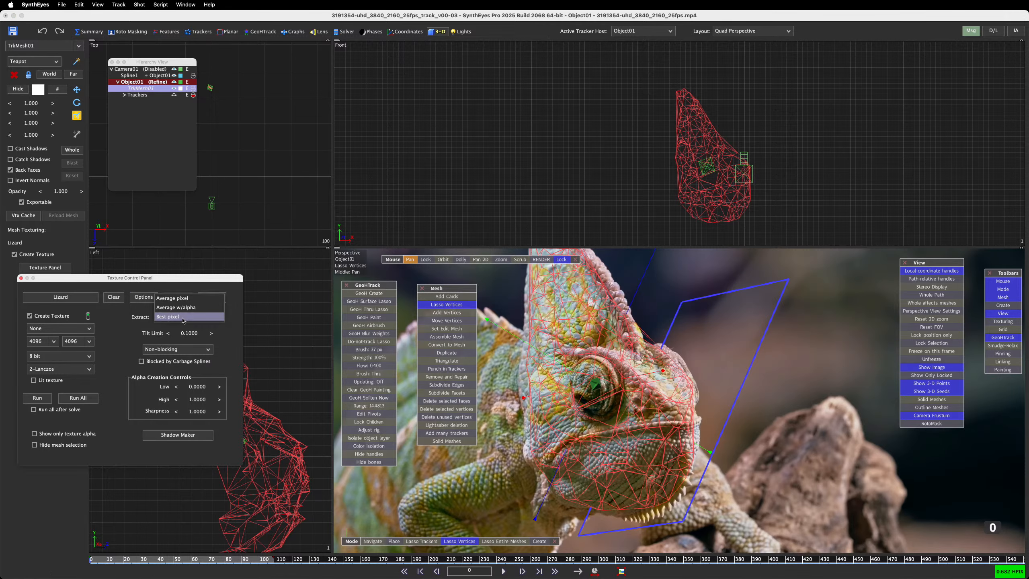
click(188, 300)
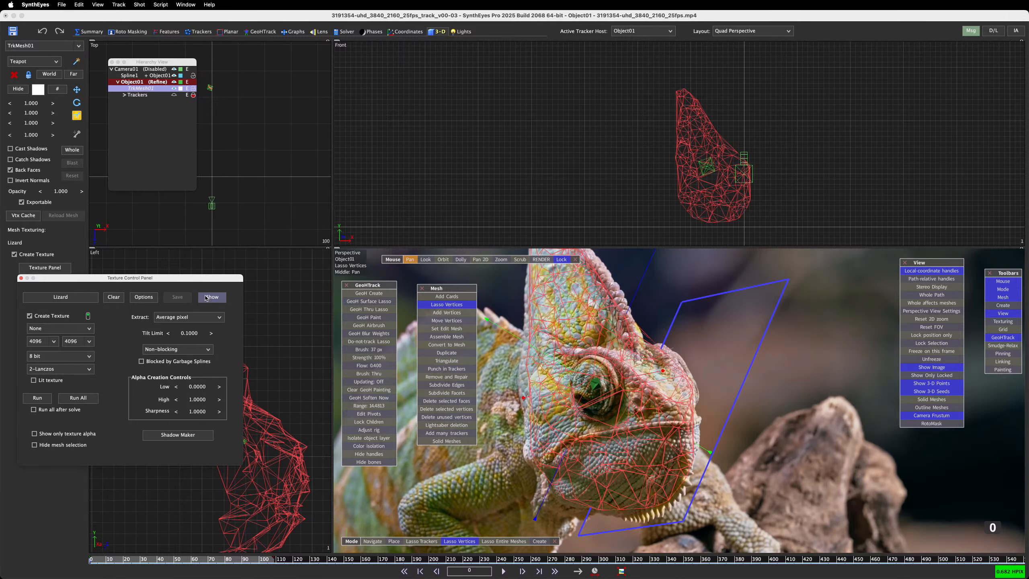
click(38, 397)
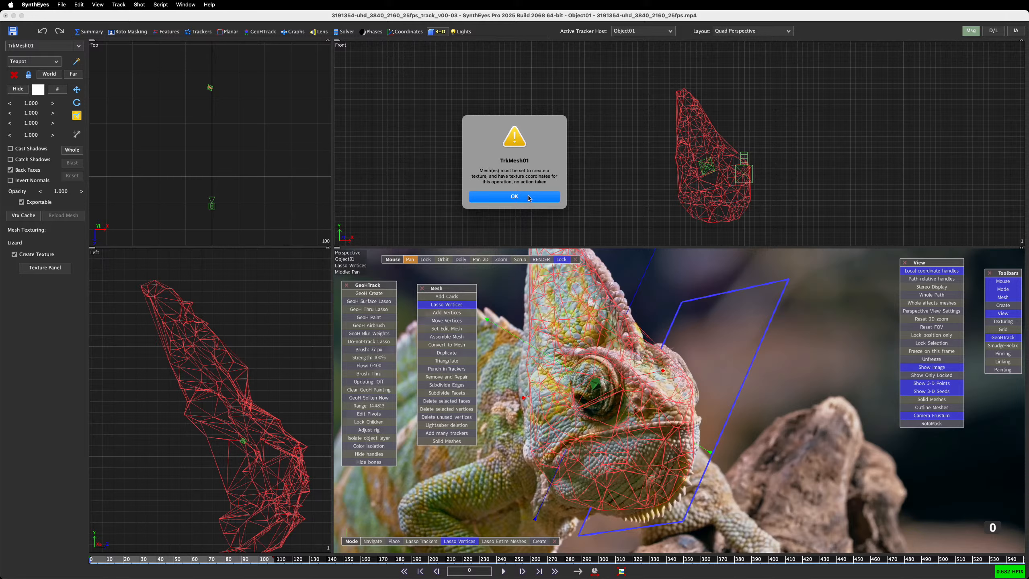
click(529, 197)
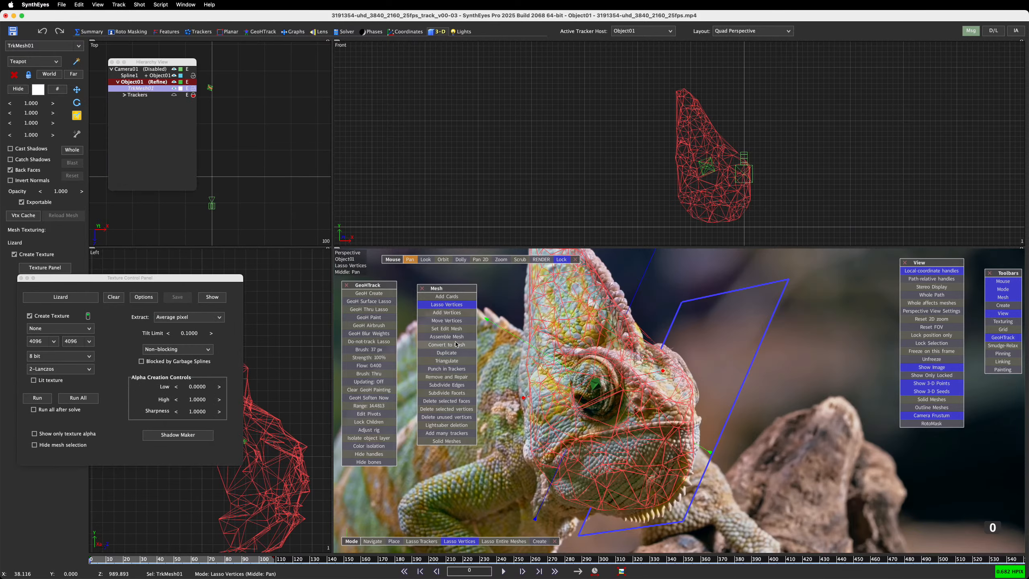
Make the head mesh the edit mesh and try running the Average pixel extraction on it
click(447, 329)
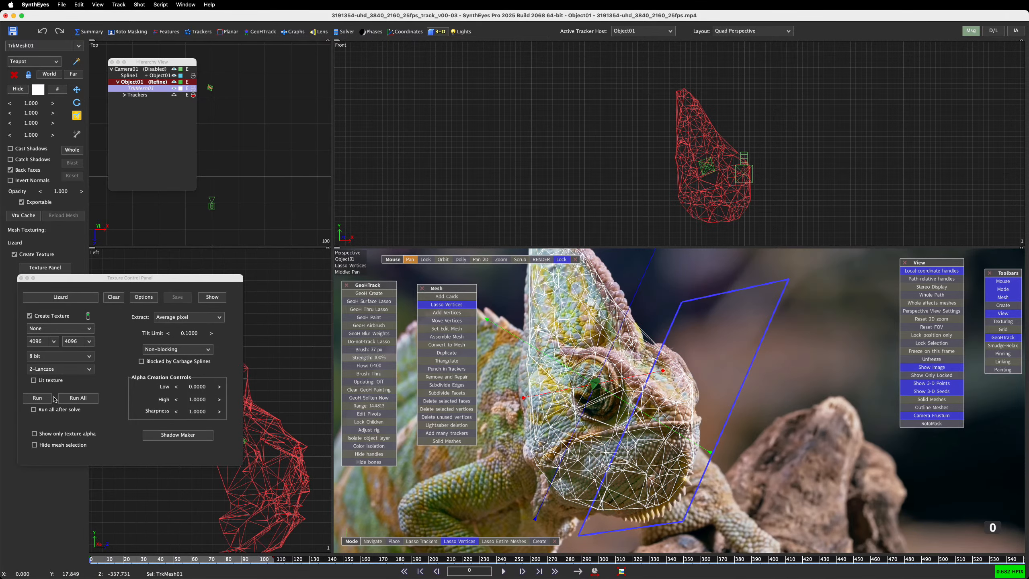
click(41, 400)
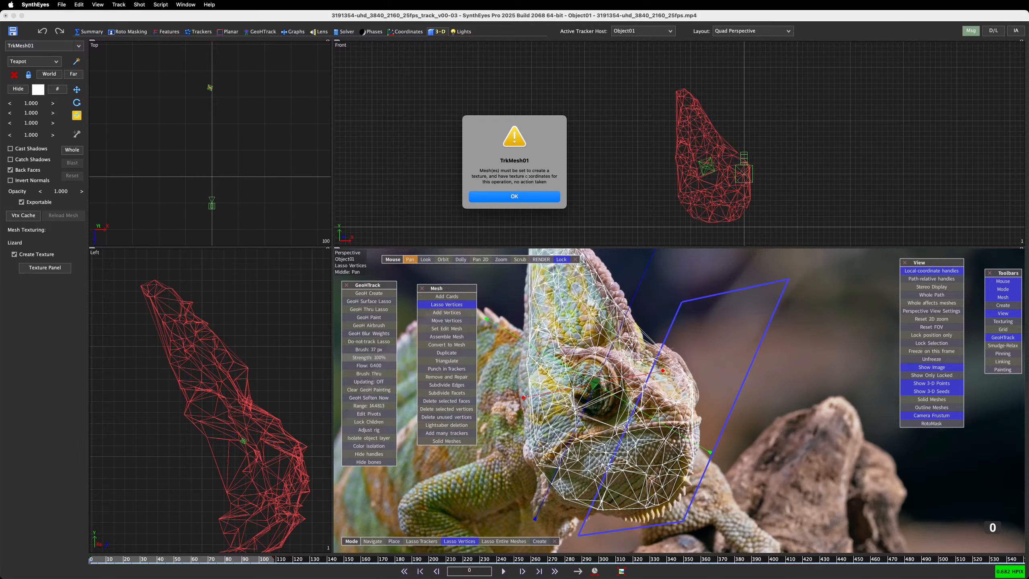
click(511, 197)
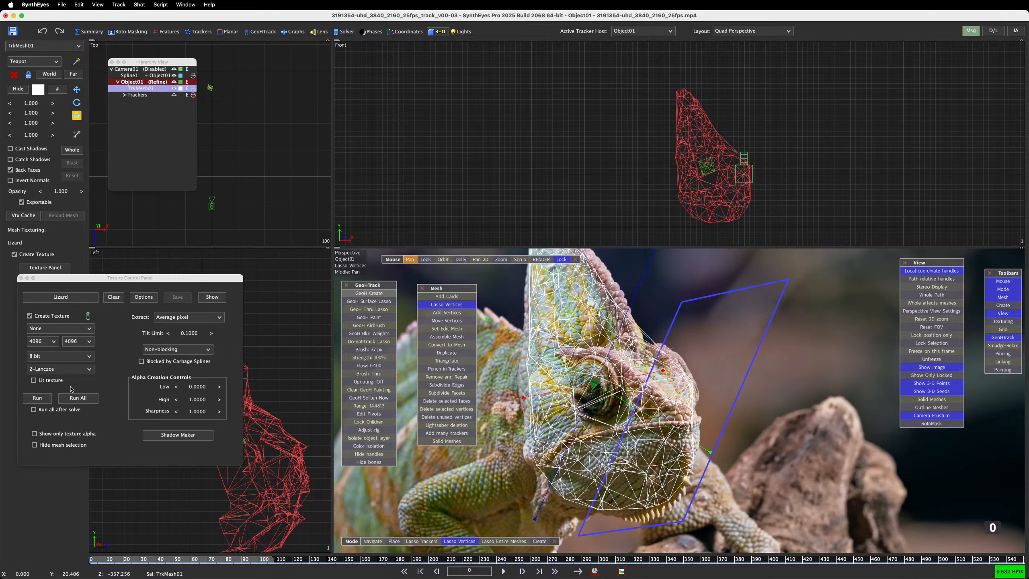
Close the Texture Control Panel and scrub the shot forward and back to frame 0 to review the head mesh's tracking
click(194, 167)
click(22, 278)
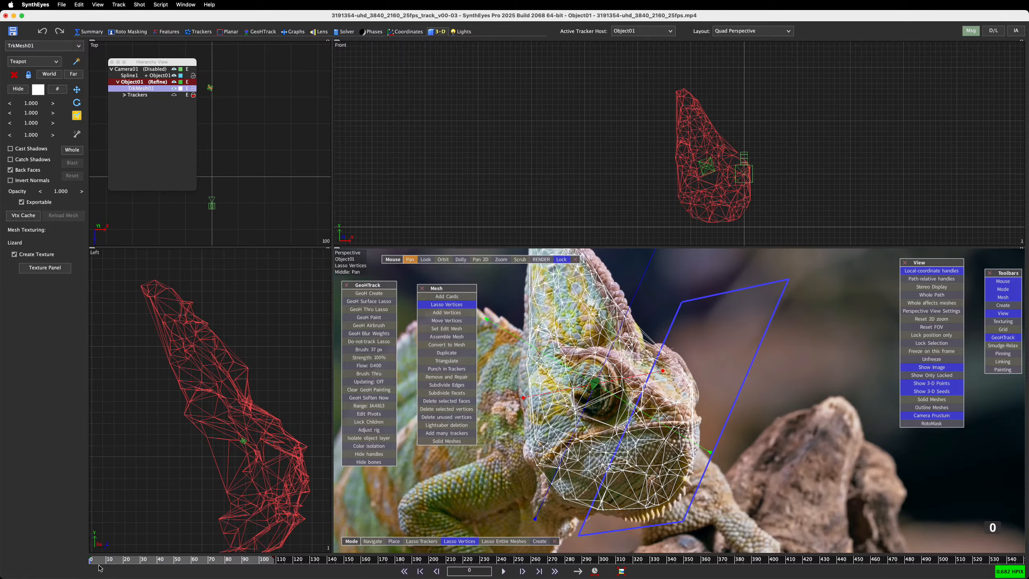
drag(97, 561, 352, 578)
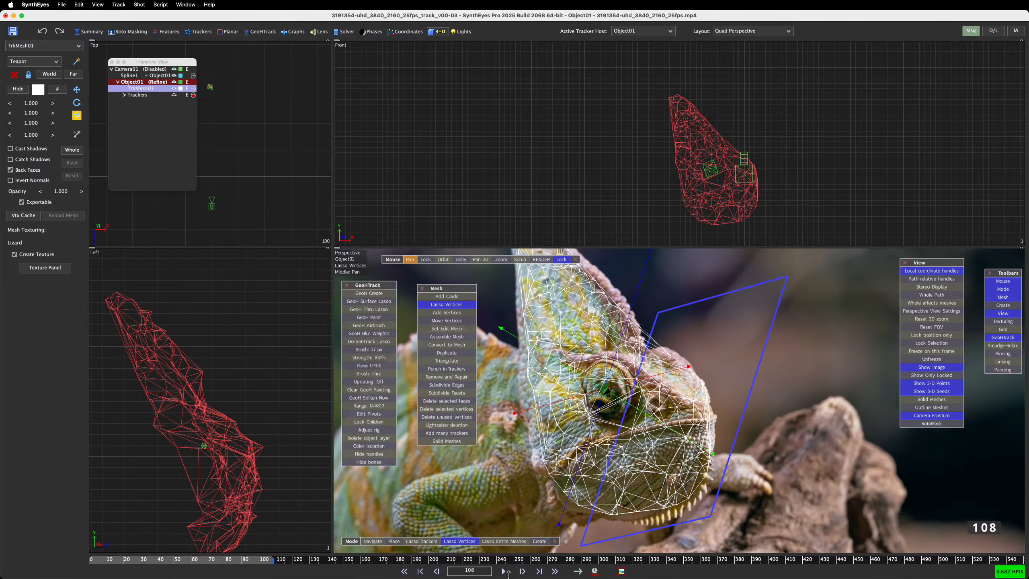
drag(509, 574, 2, 557)
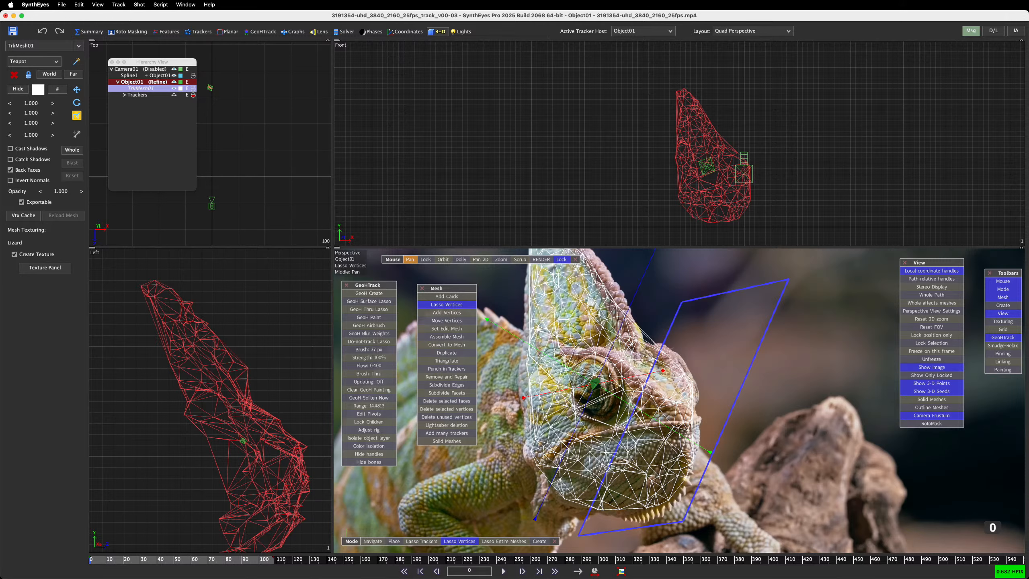
Switch to the GeoHTrack workspace and place the floating Hierarchy View window just below the built-in hierarchy list
click(140, 62)
drag(140, 61, 43, 299)
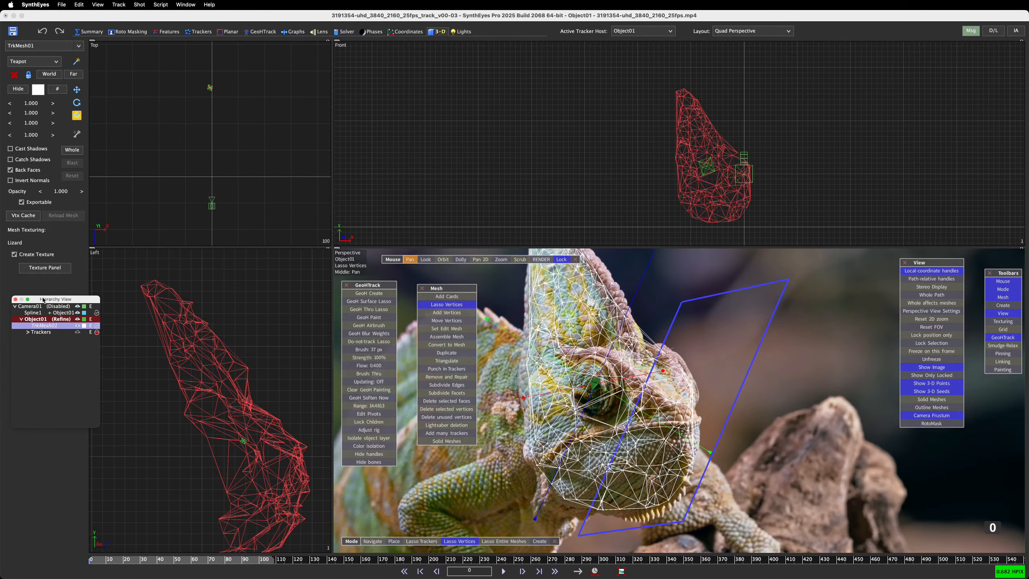
click(17, 209)
click(261, 32)
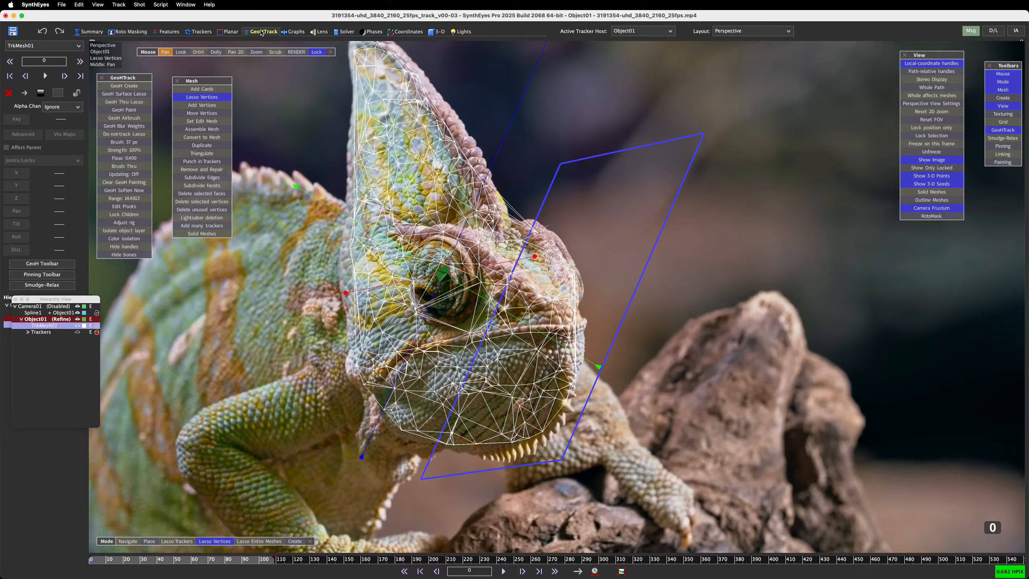
drag(53, 296, 53, 354)
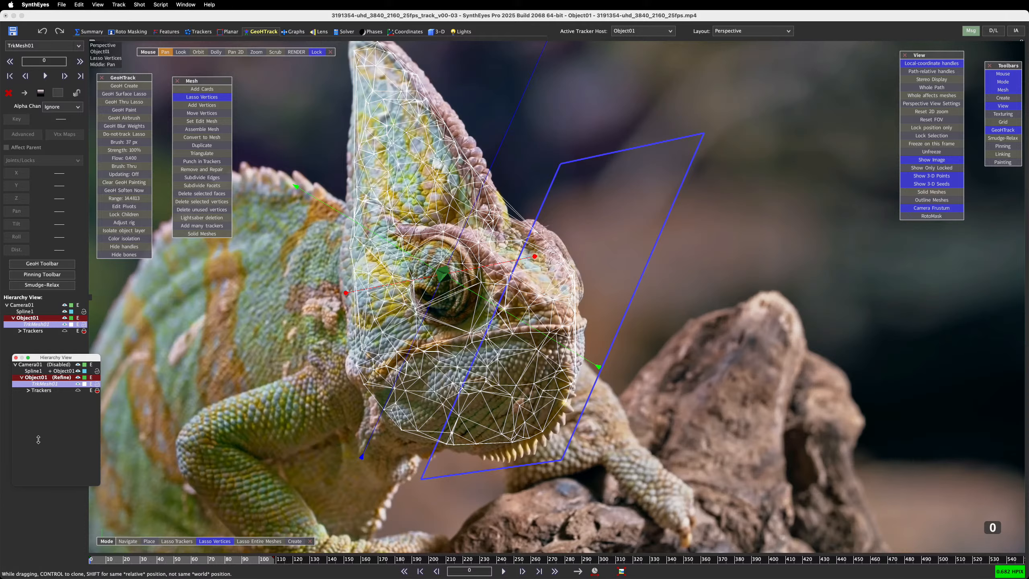
Clone TrkMesh01 out of Object01 to the root of the hierarchy, and hide the original mesh and Object01
ctrl+drag(38, 440, 40, 442)
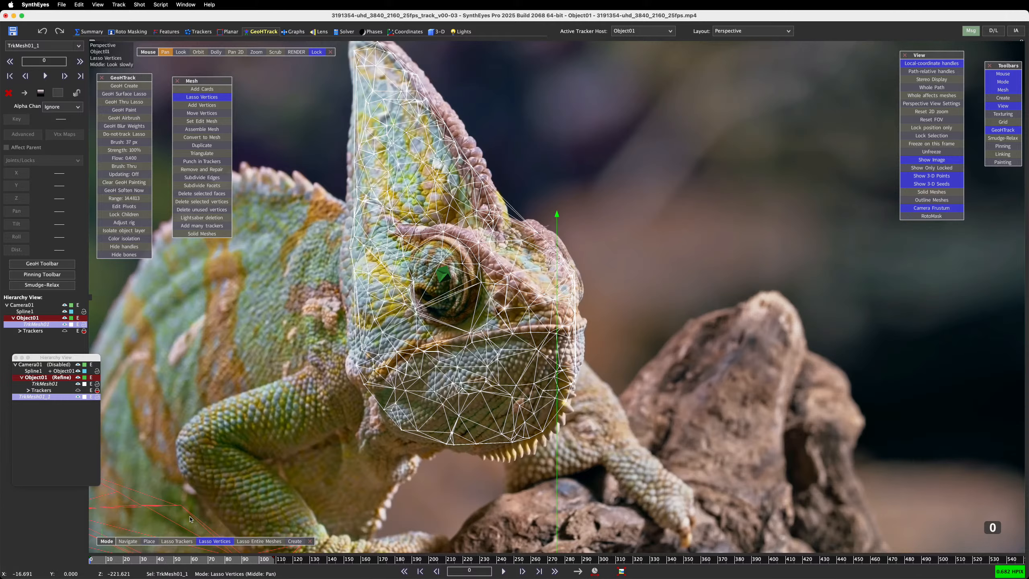
click(79, 384)
click(78, 378)
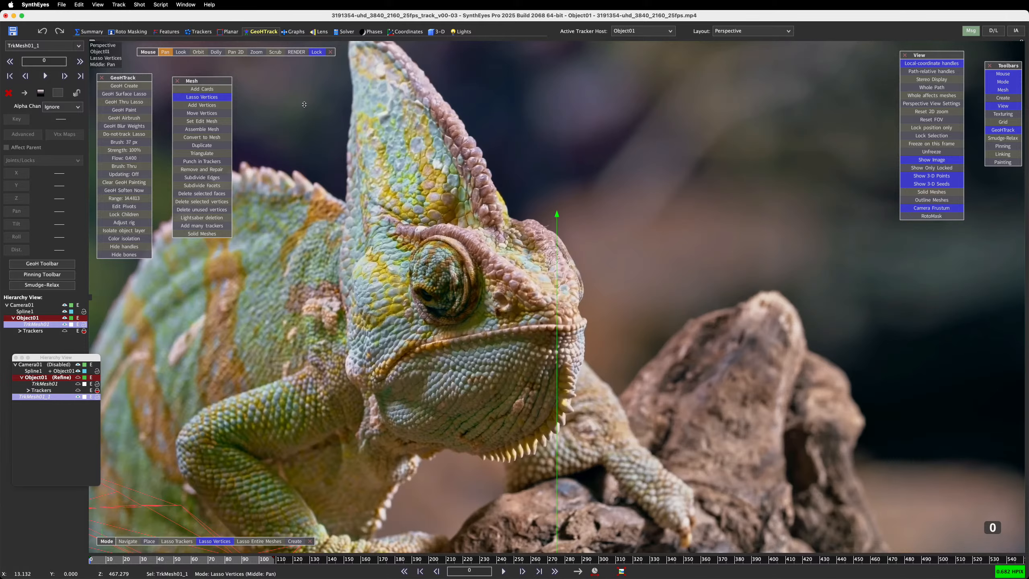
In the 3-D workspace, move the cloned head mesh in front of the camera to about -9.1, 11.7, -298.7
click(439, 31)
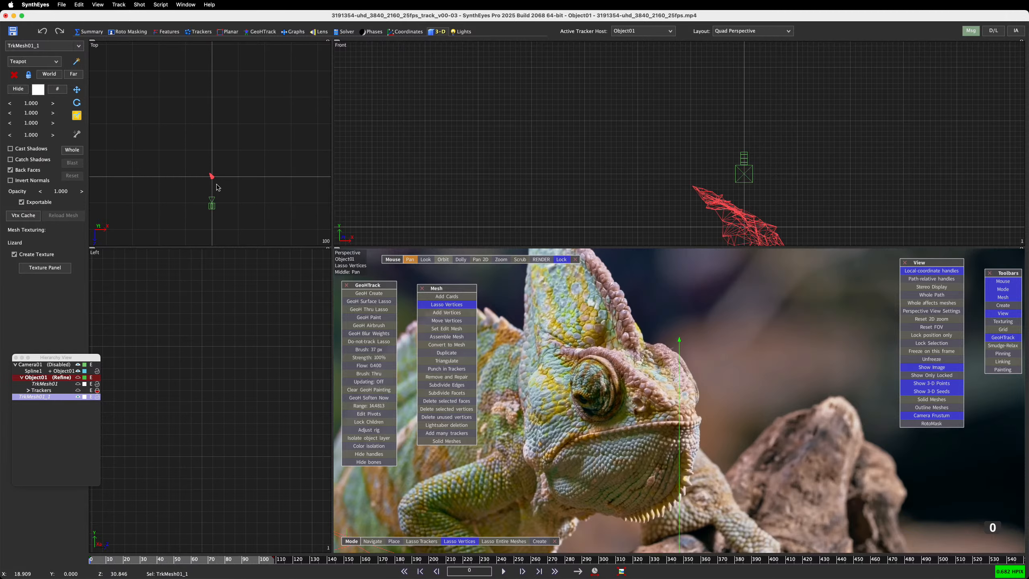
drag(211, 177, 209, 100)
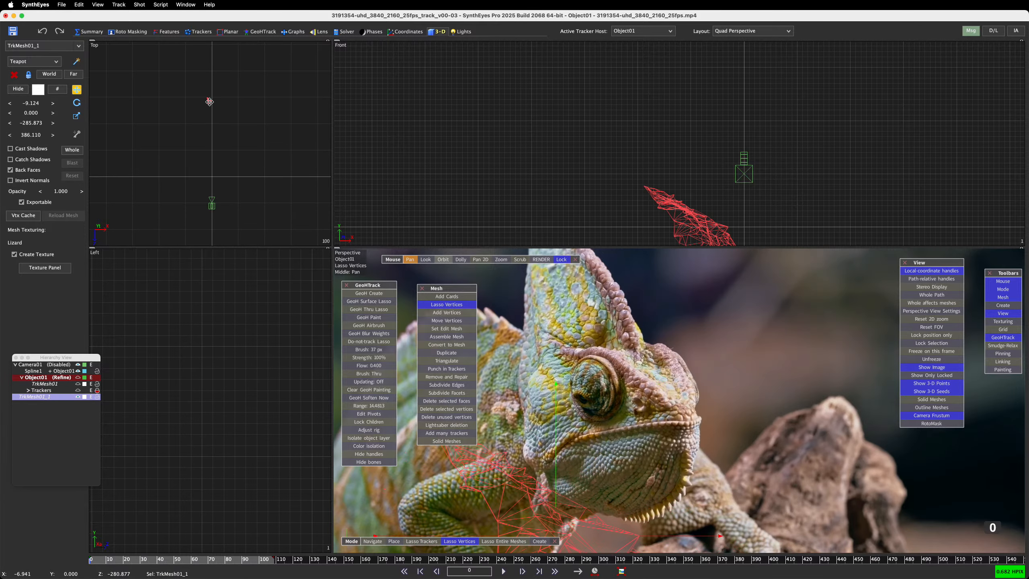
scroll(207, 420, down, 10)
middle_drag(258, 434, 143, 421)
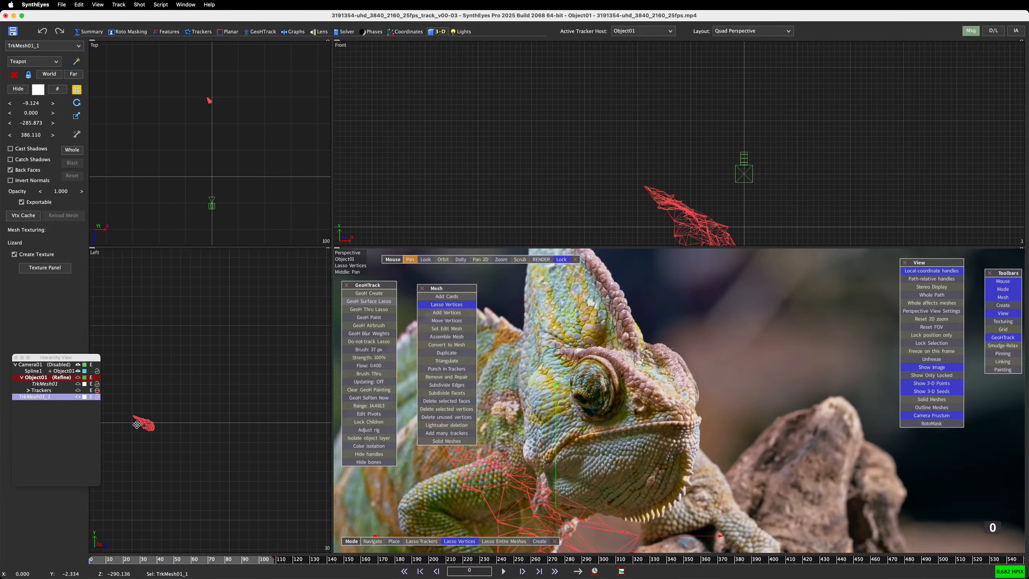
scroll(197, 427, down, 5)
drag(175, 426, 173, 421)
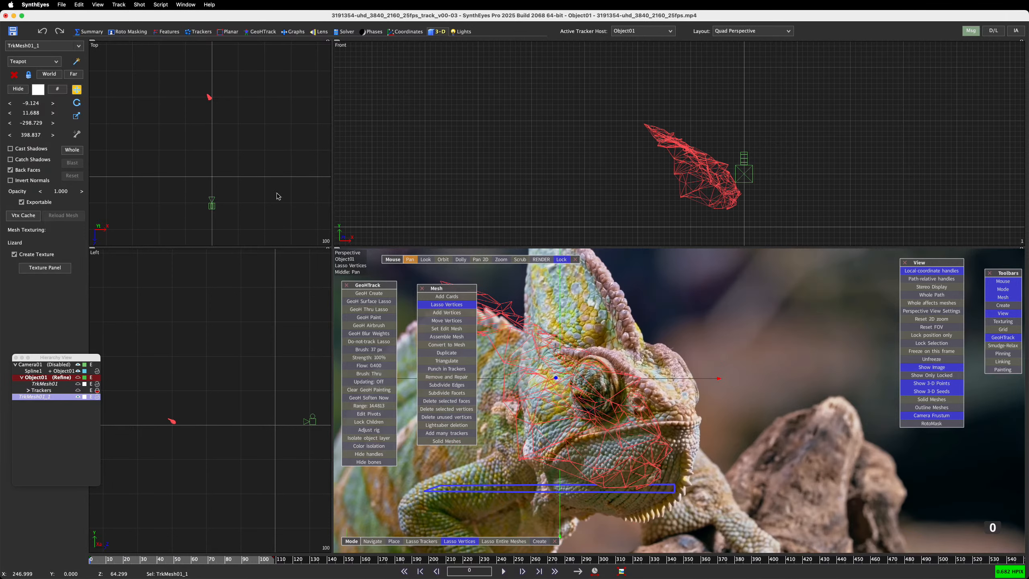
Show the Pinning toolbar, close the Mesh and GeoHTrack toolbars, and activate pin creation and editing
click(1012, 355)
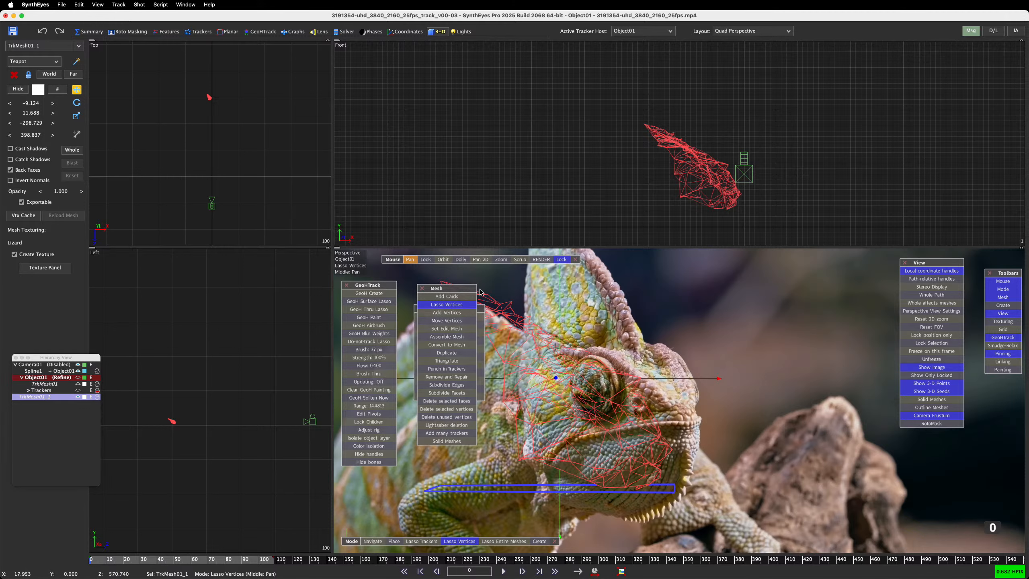
click(423, 288)
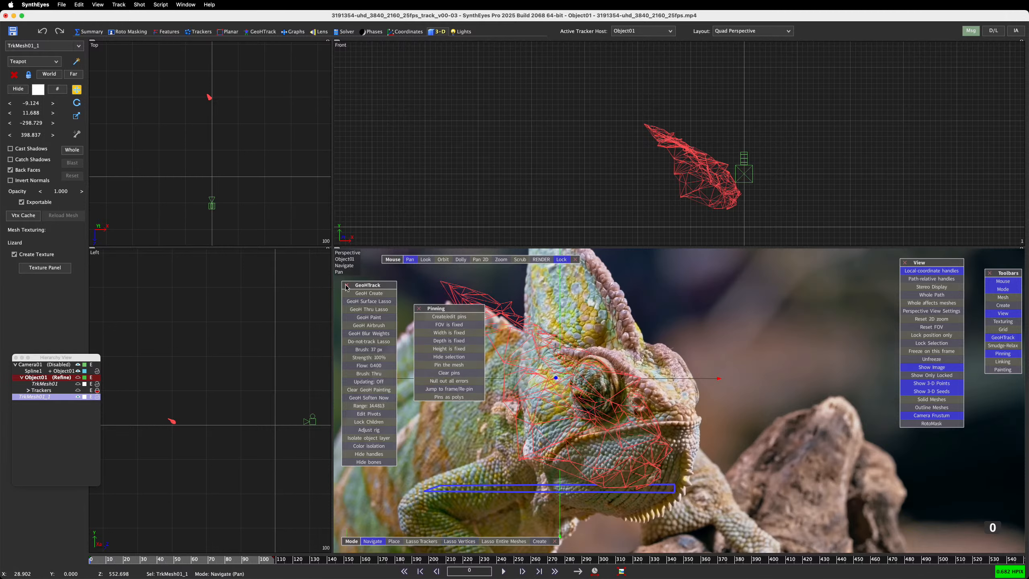
click(346, 285)
click(441, 317)
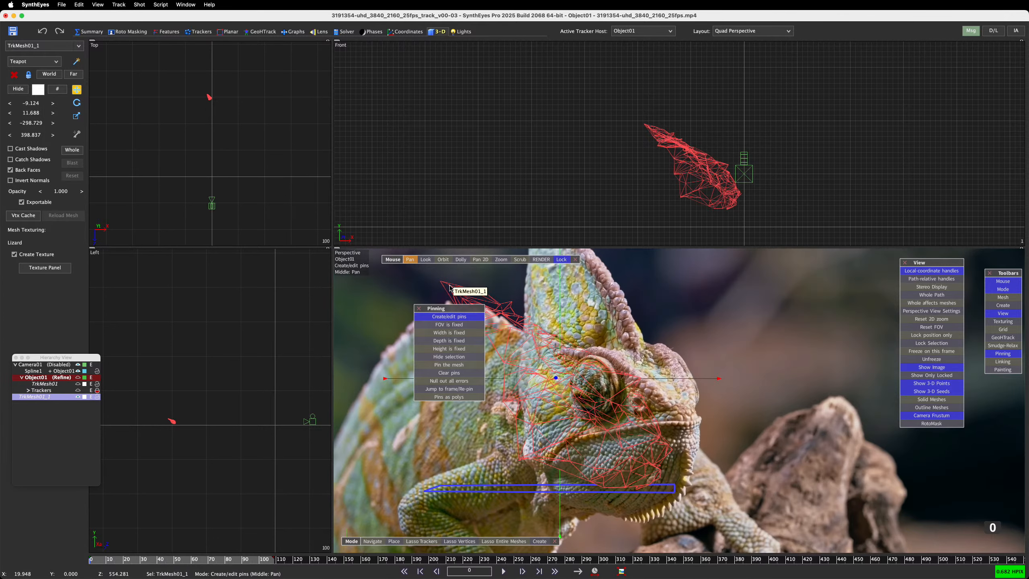
Place pins on the cloned mesh's crest tip, mouth, brow and rear jaw to roughly reorient it against the chameleon's head at frame 0
scroll(651, 337, down, 4)
scroll(652, 336, up, 1)
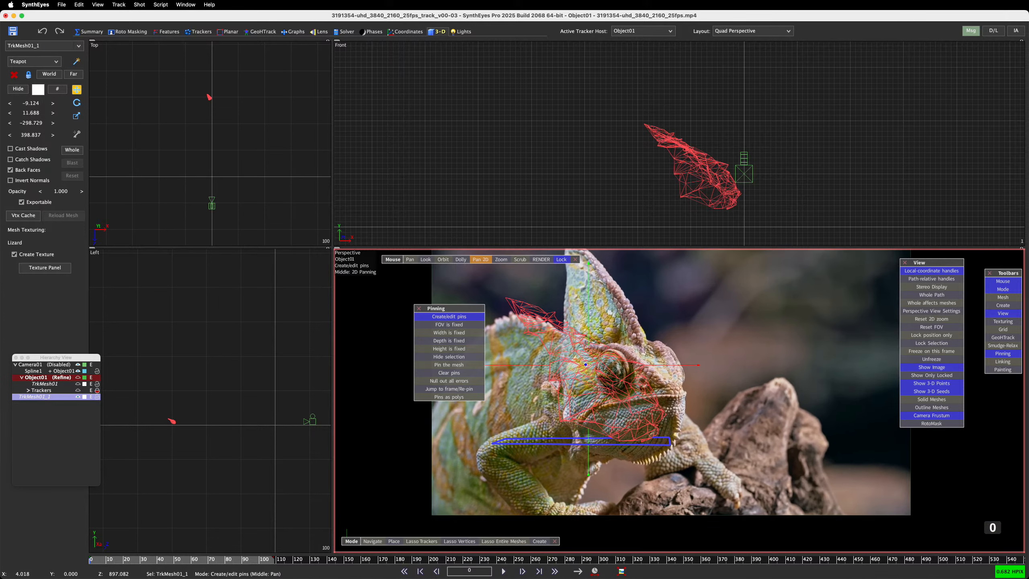
middle_drag(651, 337, 635, 358)
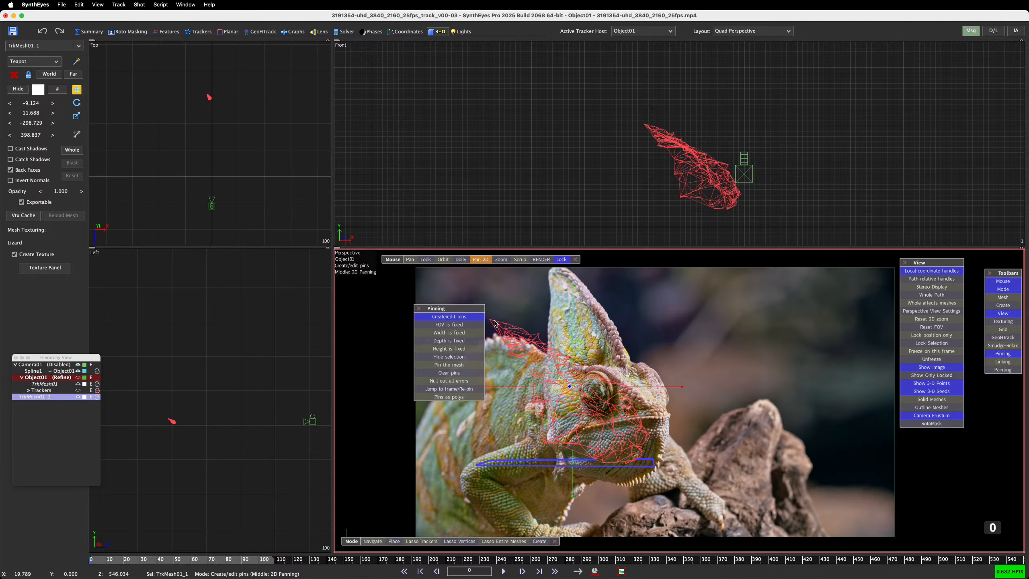
drag(494, 321, 554, 272)
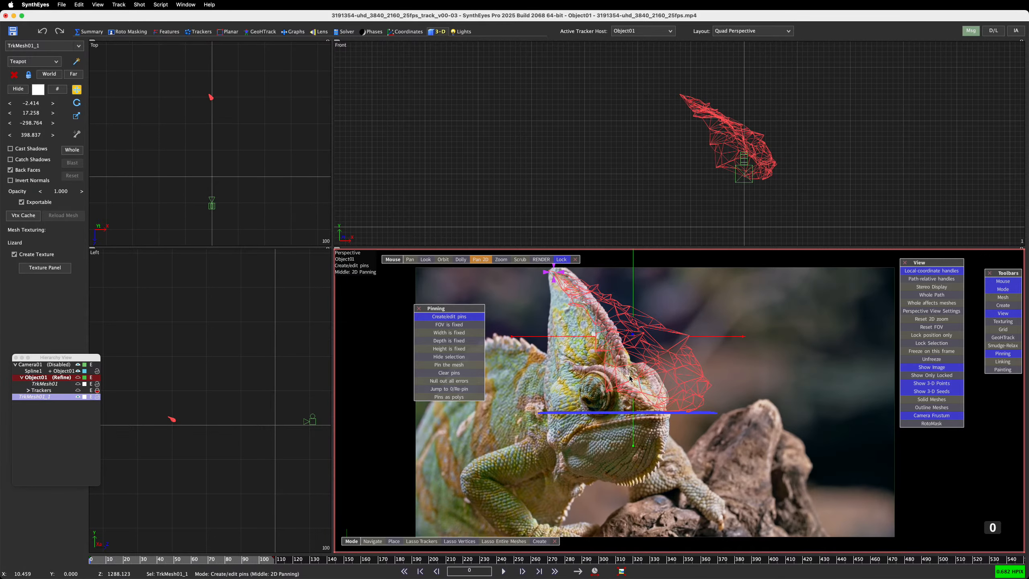
drag(709, 386, 655, 455)
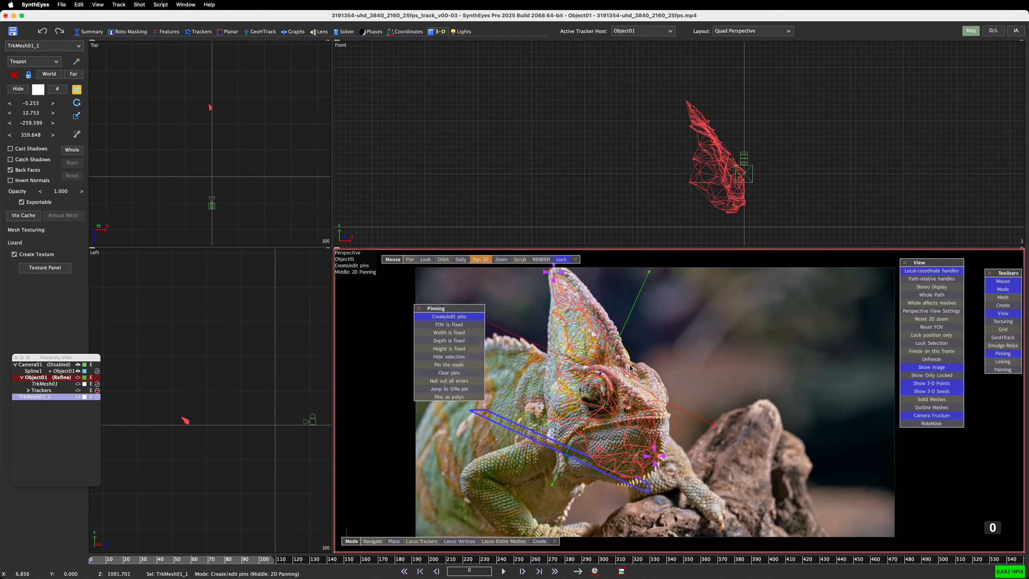
drag(630, 366, 637, 366)
drag(572, 382, 502, 489)
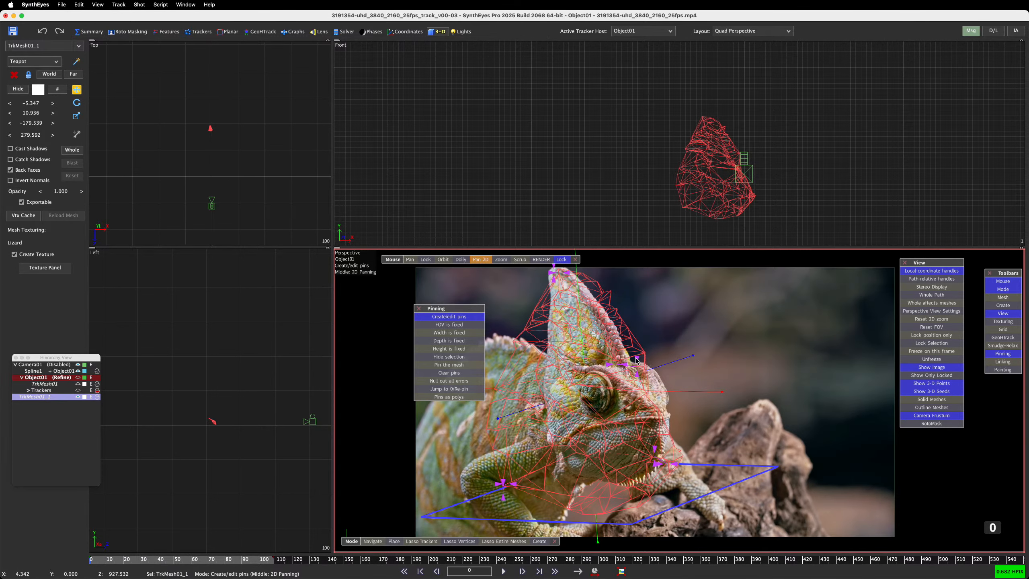
drag(636, 360, 449, 416)
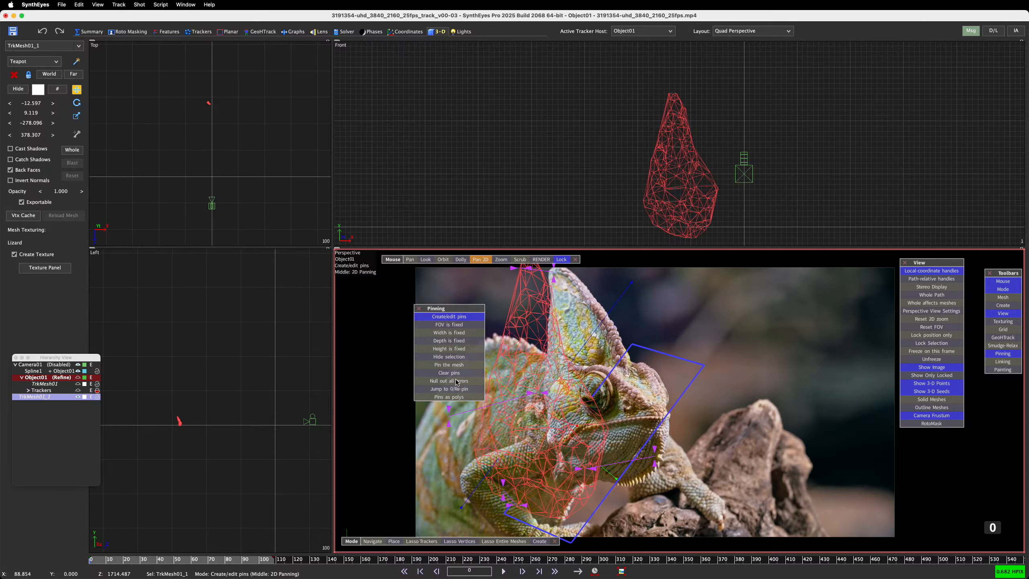
Move the Pinning toolbar clear of the chameleon, and at frame 6 shift the cloned mesh over the head with a single pin
drag(466, 309, 417, 299)
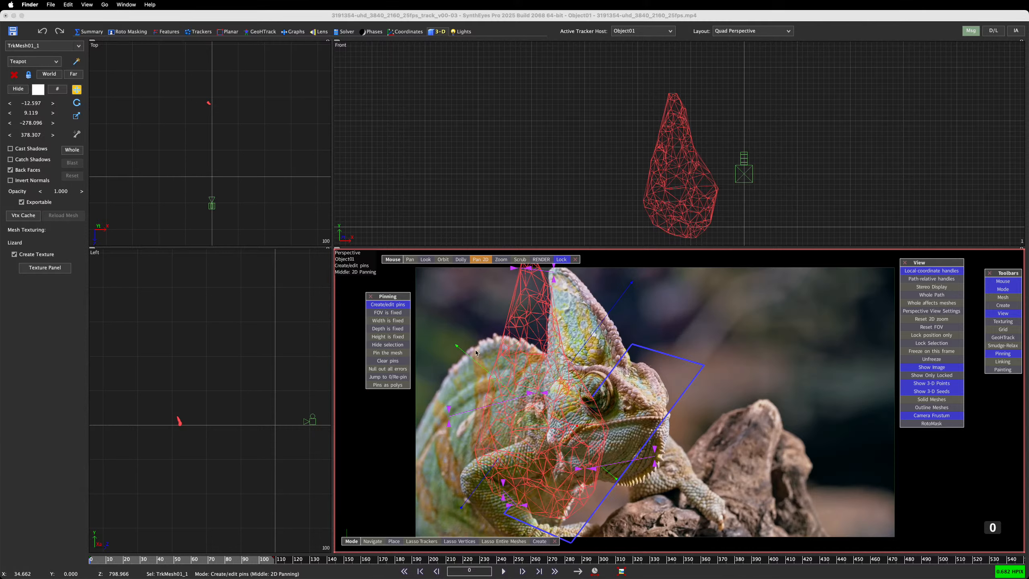
click(408, 370)
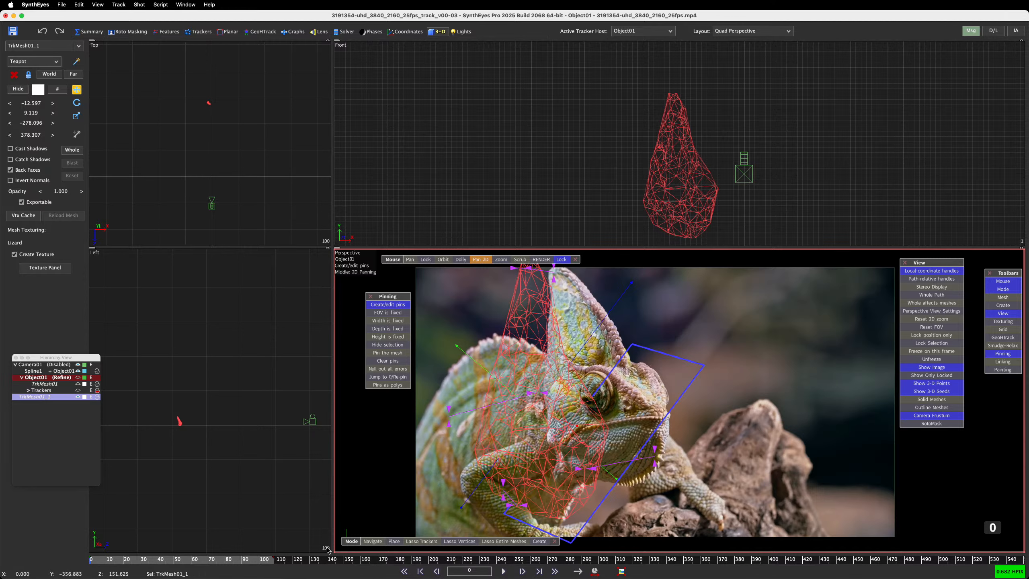
click(101, 562)
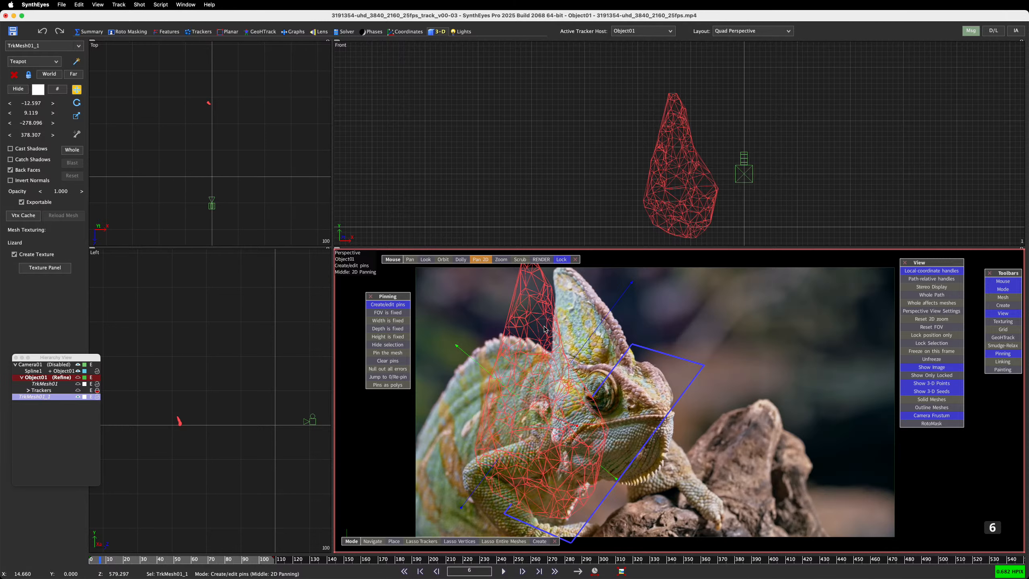
drag(547, 330, 591, 330)
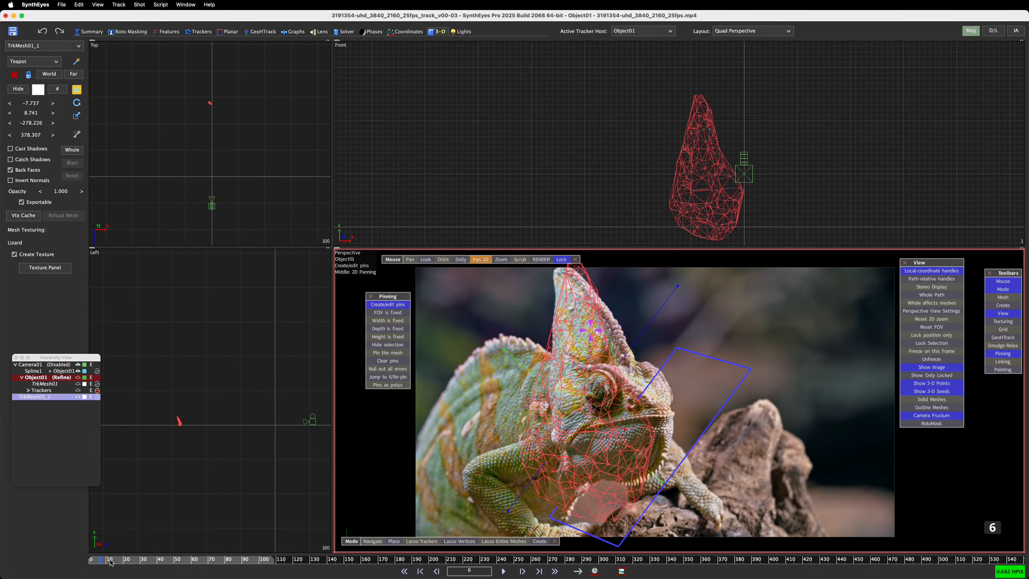
At frame 0, pin the cloned mesh's snout, crest tip and rear jaw to the image and fine-tune the pins to align the head
click(91, 559)
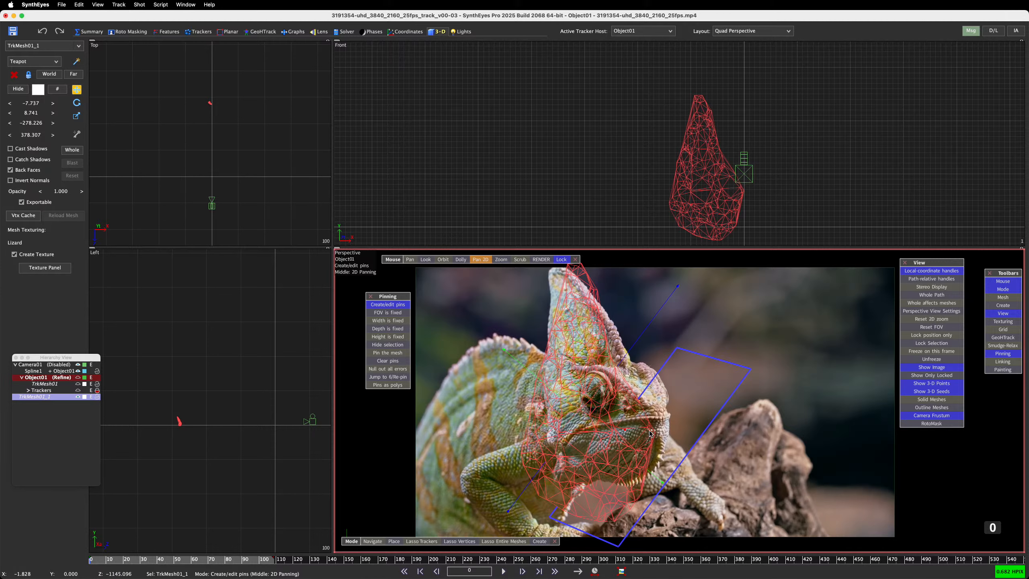
drag(647, 427, 665, 406)
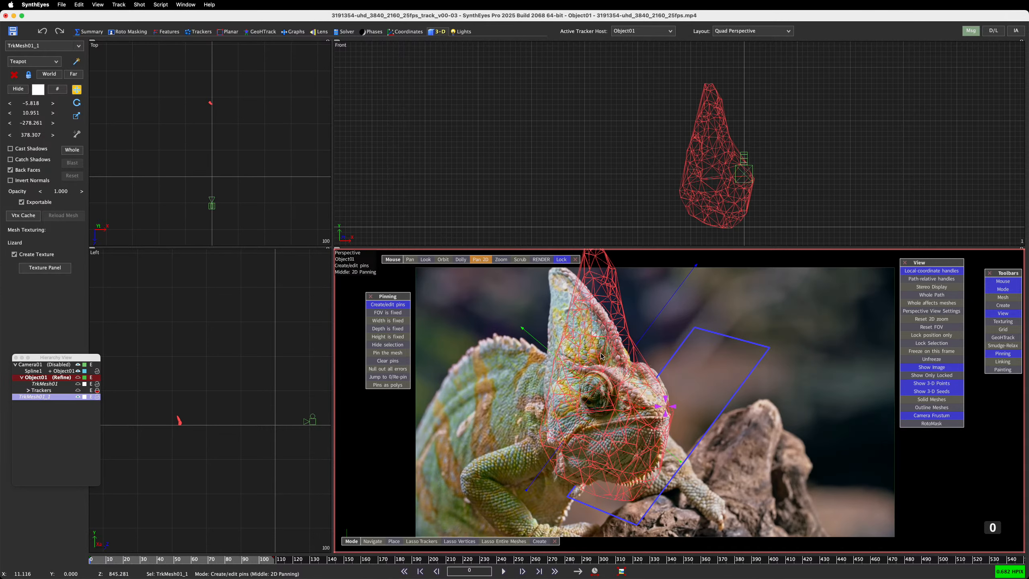
drag(596, 255, 563, 275)
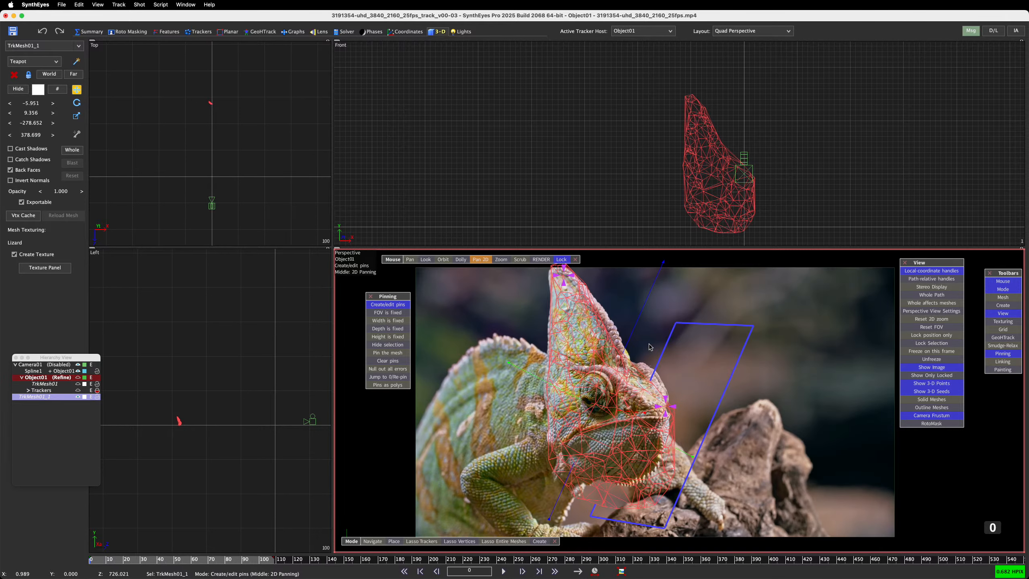
drag(675, 411, 667, 392)
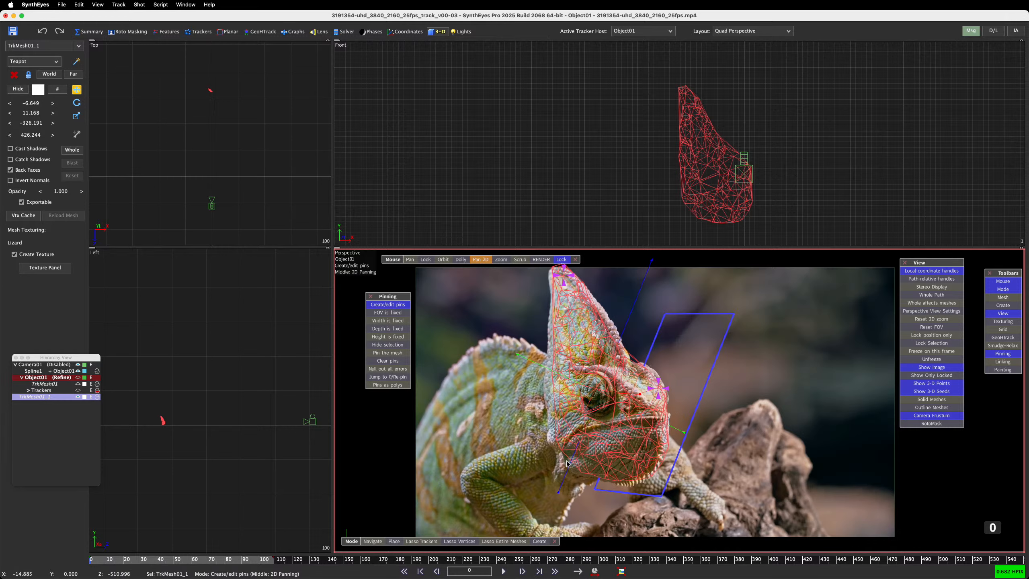
drag(566, 445, 553, 437)
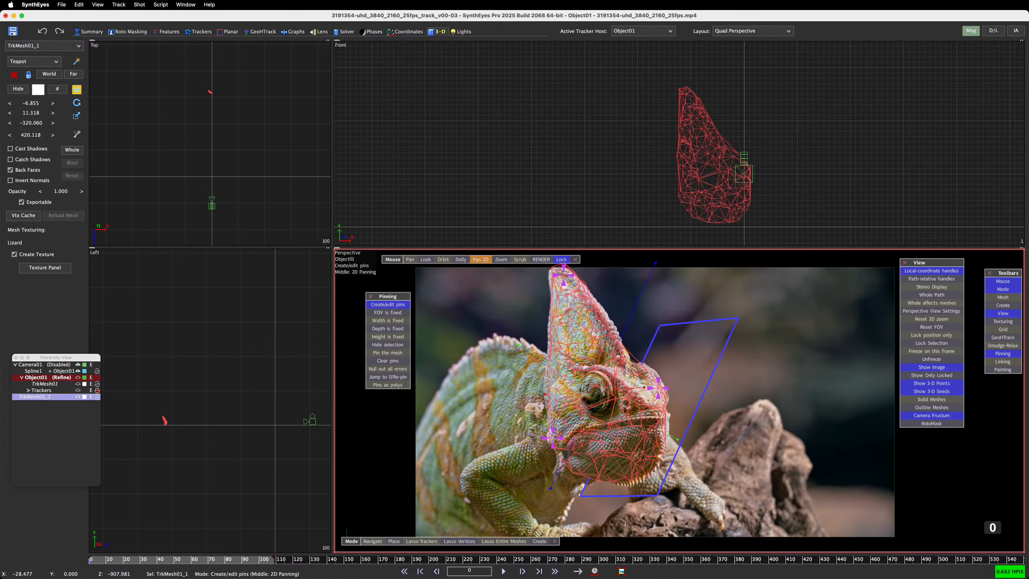
drag(659, 388, 660, 388)
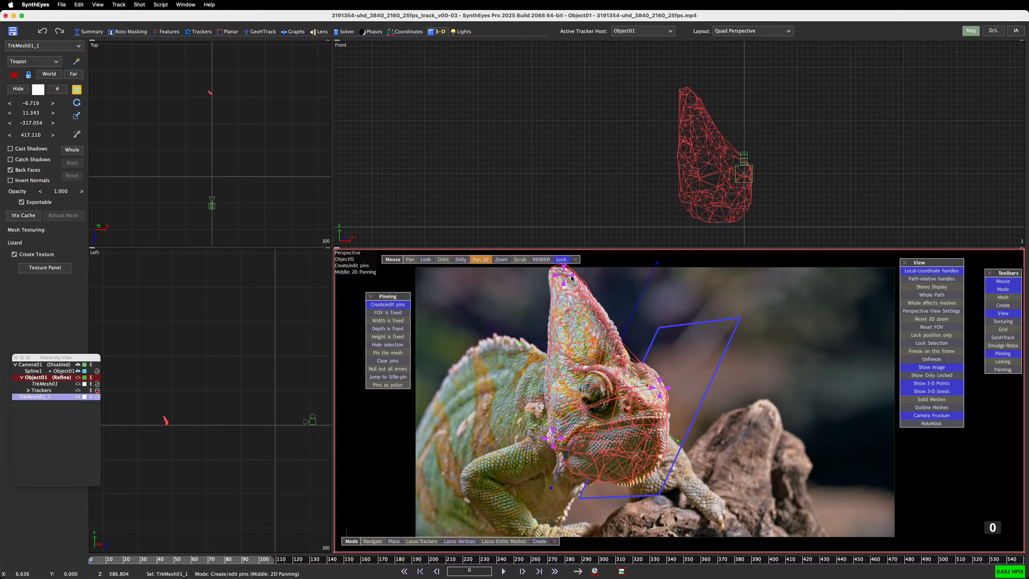
drag(571, 278, 571, 282)
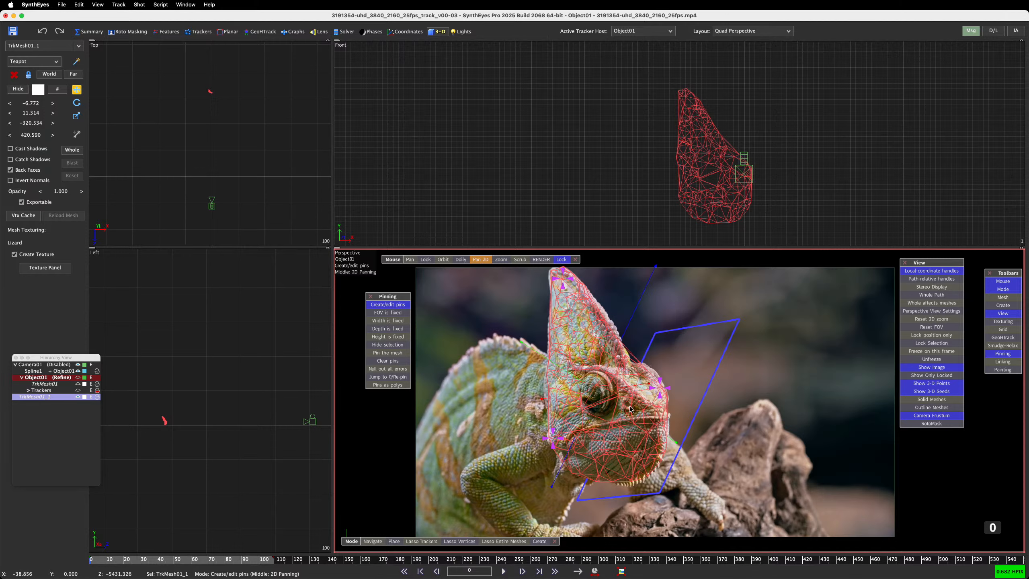
drag(661, 388, 658, 384)
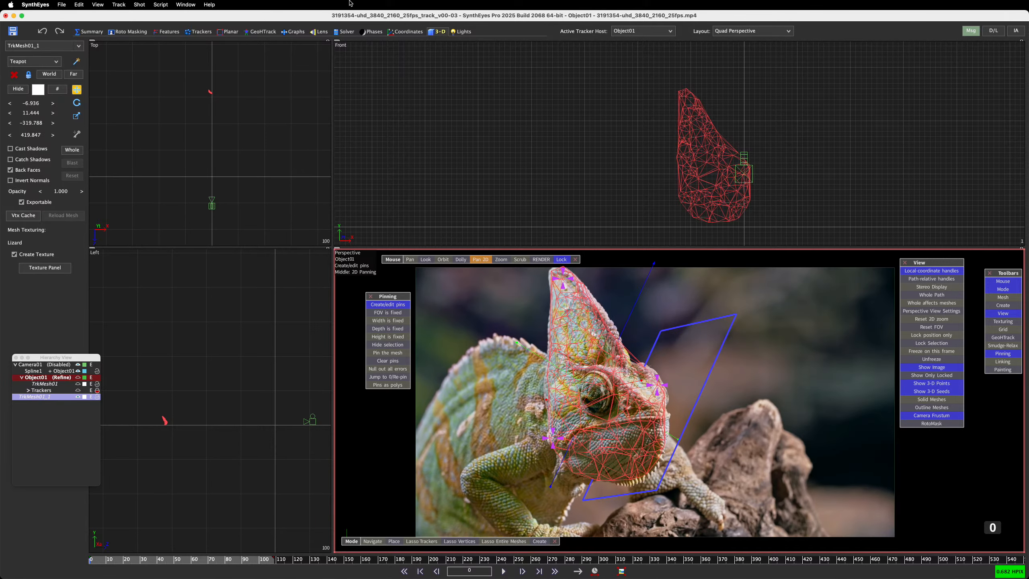
In the GeoHTrack workspace, create a GeoH object from the cloned head mesh, undoing the accidental shift
click(262, 32)
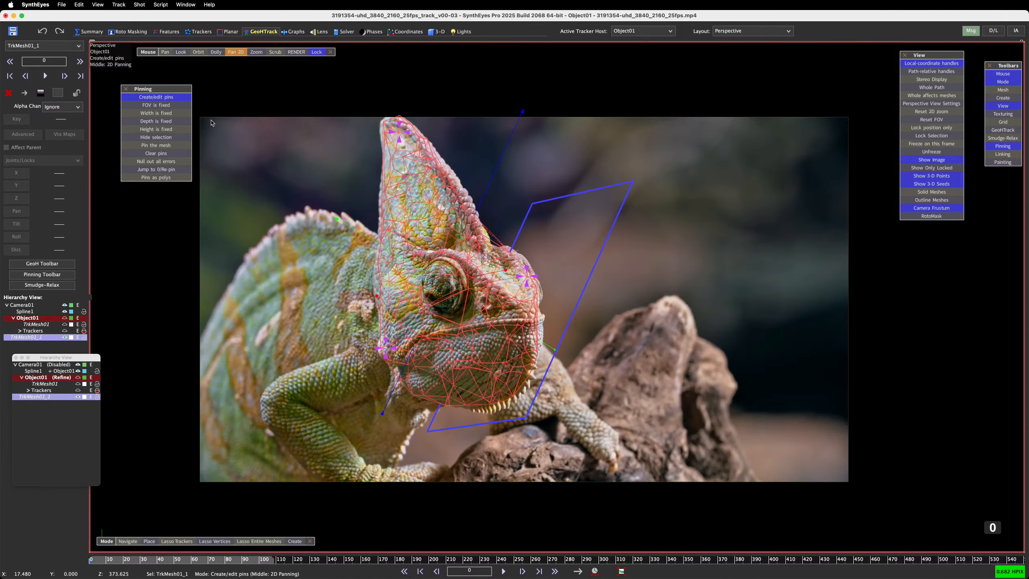
click(55, 262)
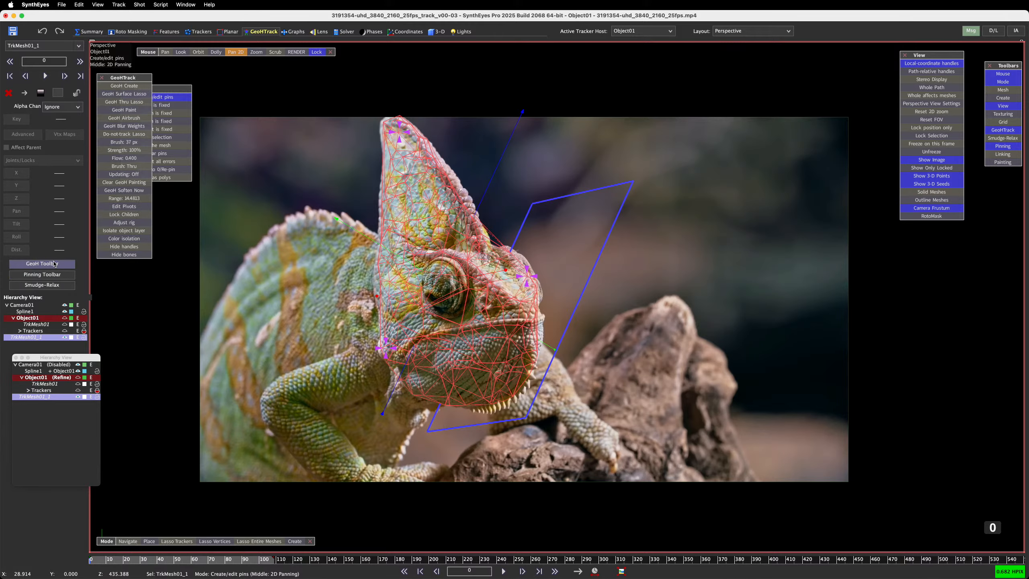
click(141, 87)
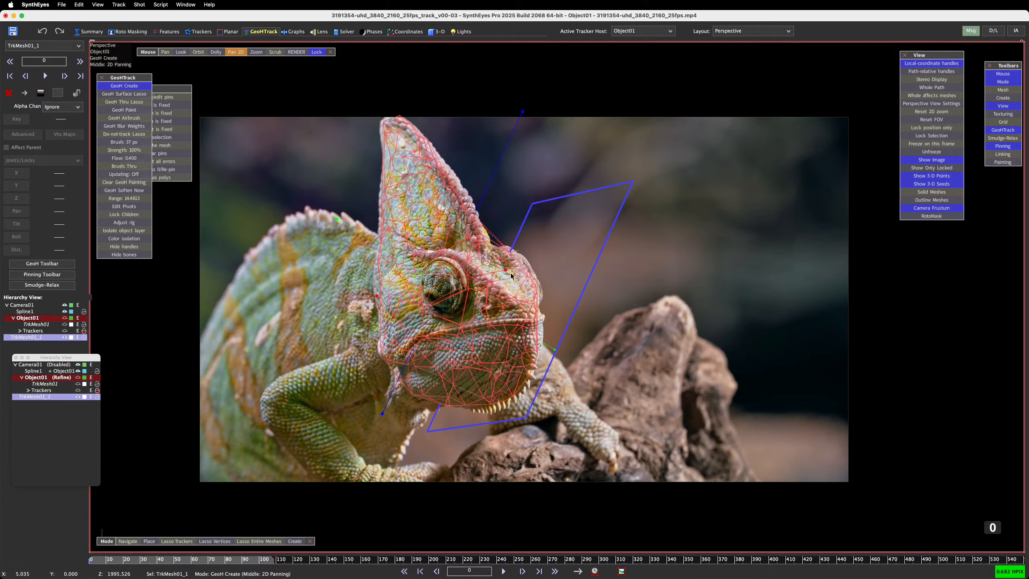
drag(479, 276, 481, 276)
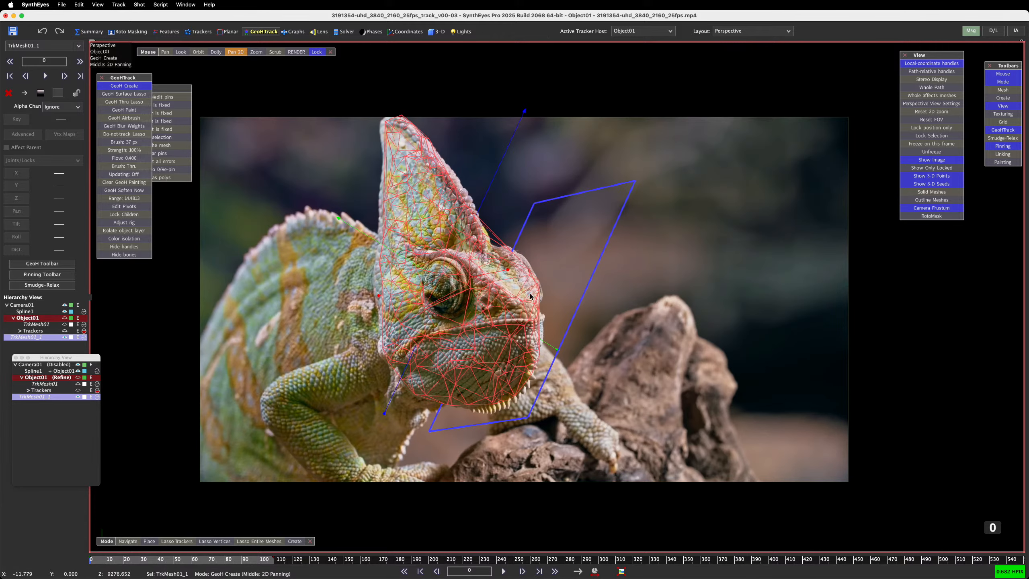
key(super+z)
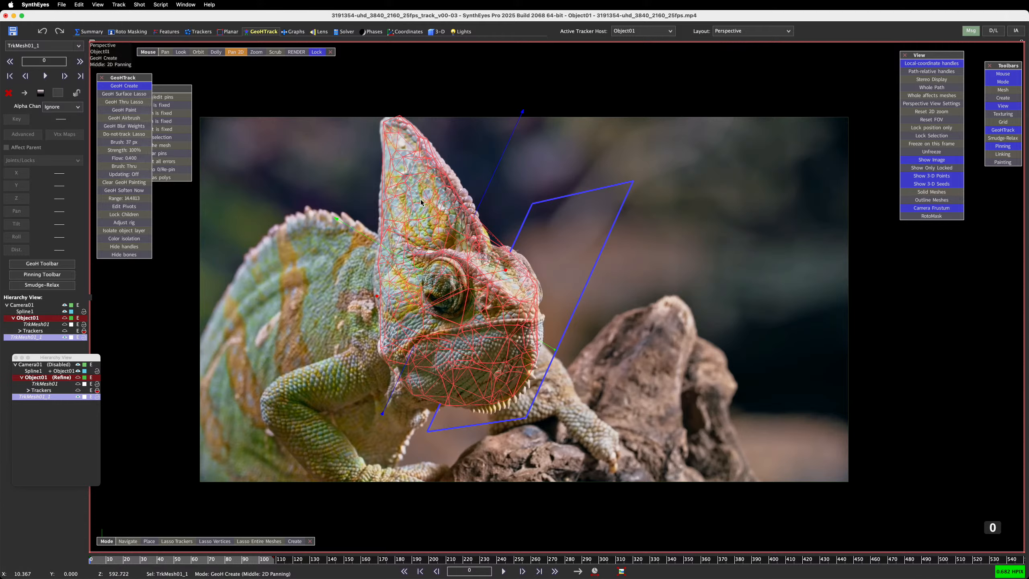
click(432, 316)
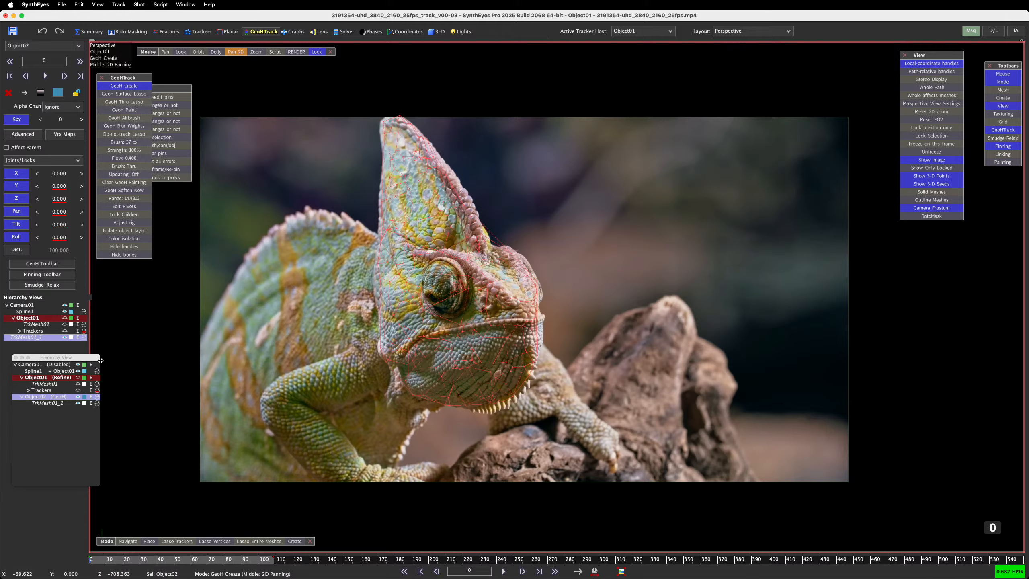
Turn off the X, Y, Z, Pan, Tilt and Roll locks for Object02 at frame 0 and toggle off its lock key
click(54, 396)
drag(92, 561, 88, 560)
click(16, 173)
click(16, 185)
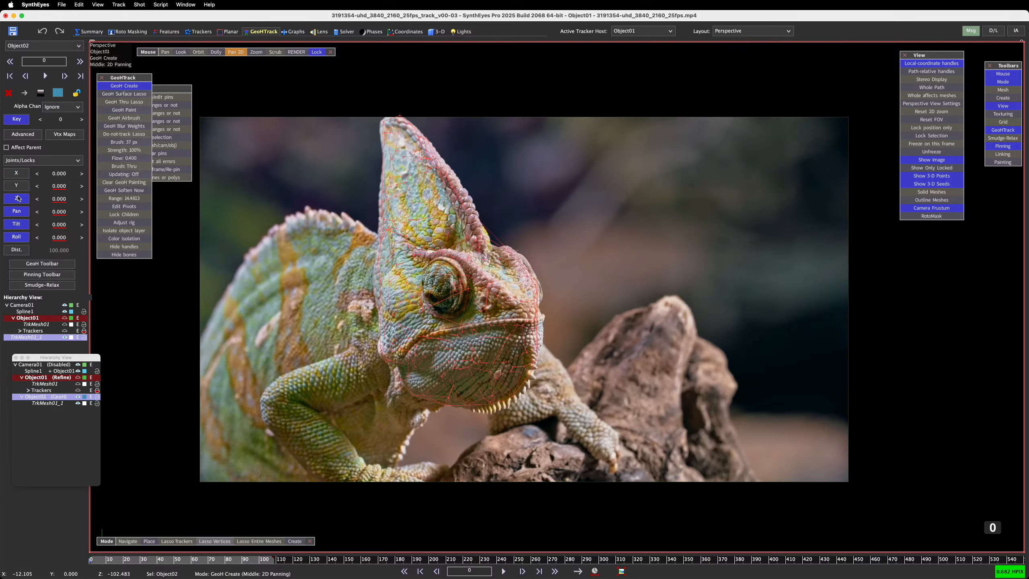
click(18, 199)
click(16, 211)
click(16, 224)
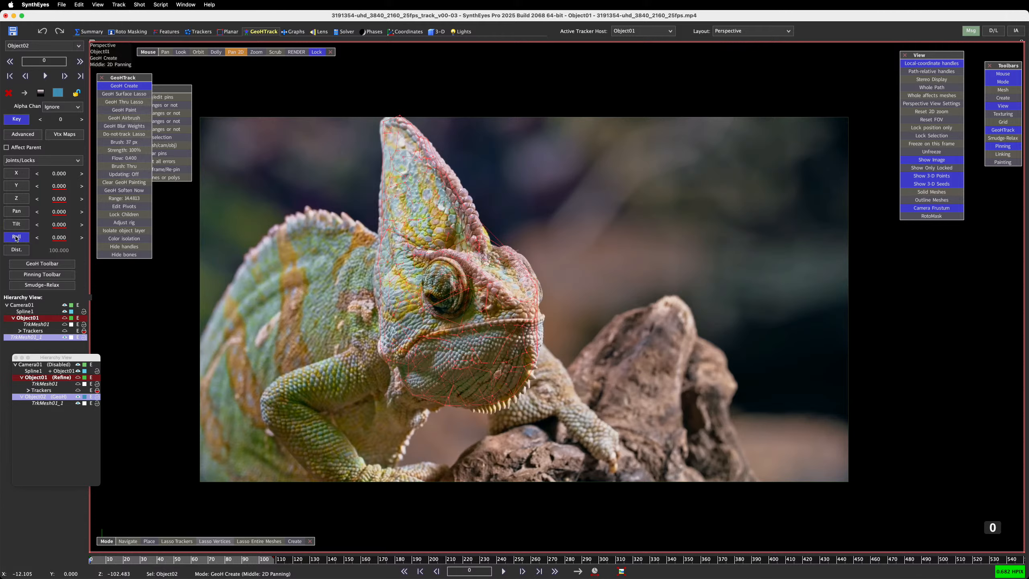
click(16, 237)
click(19, 119)
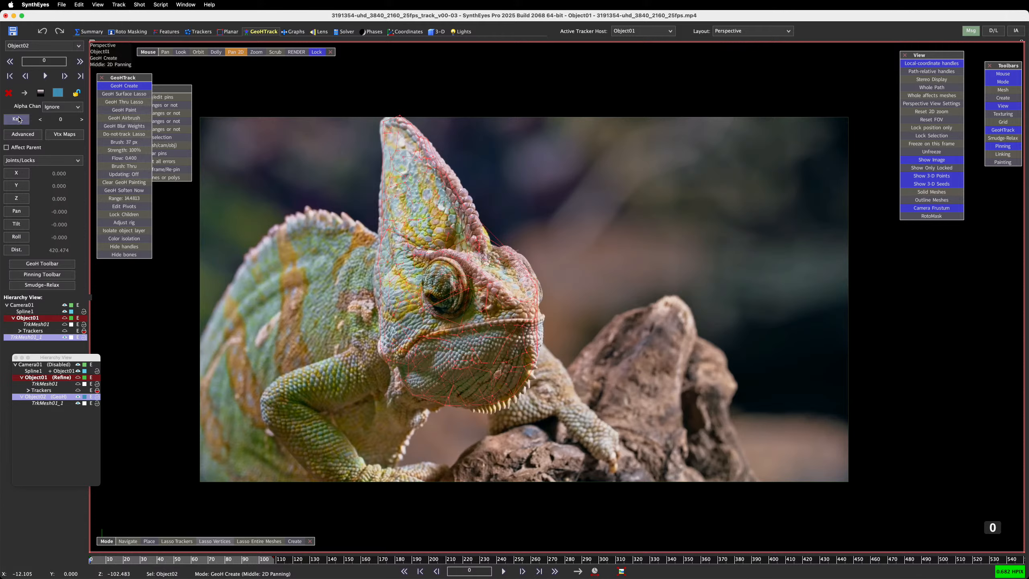
Make Object02 the active tracker host
click(100, 394)
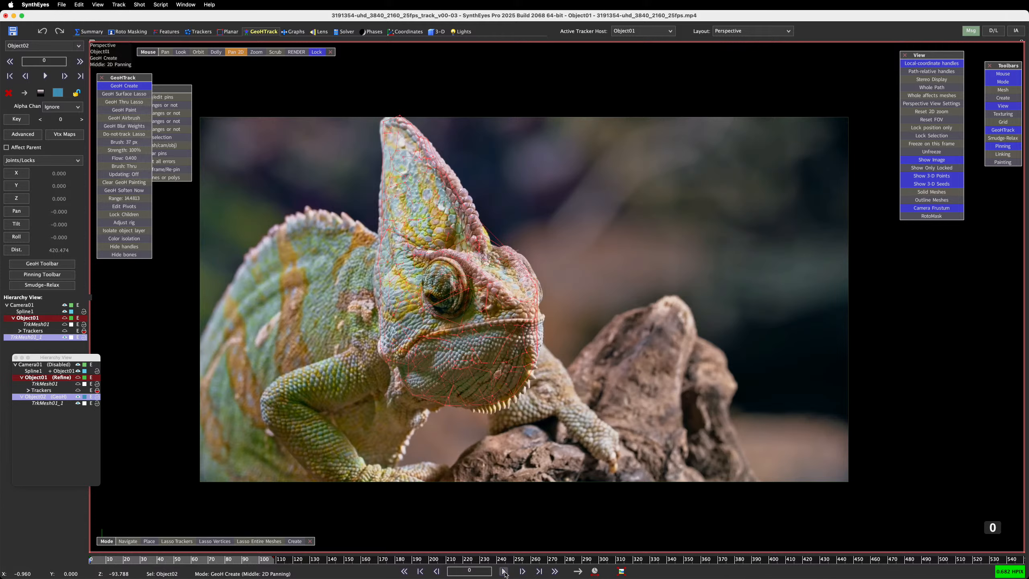
click(32, 396)
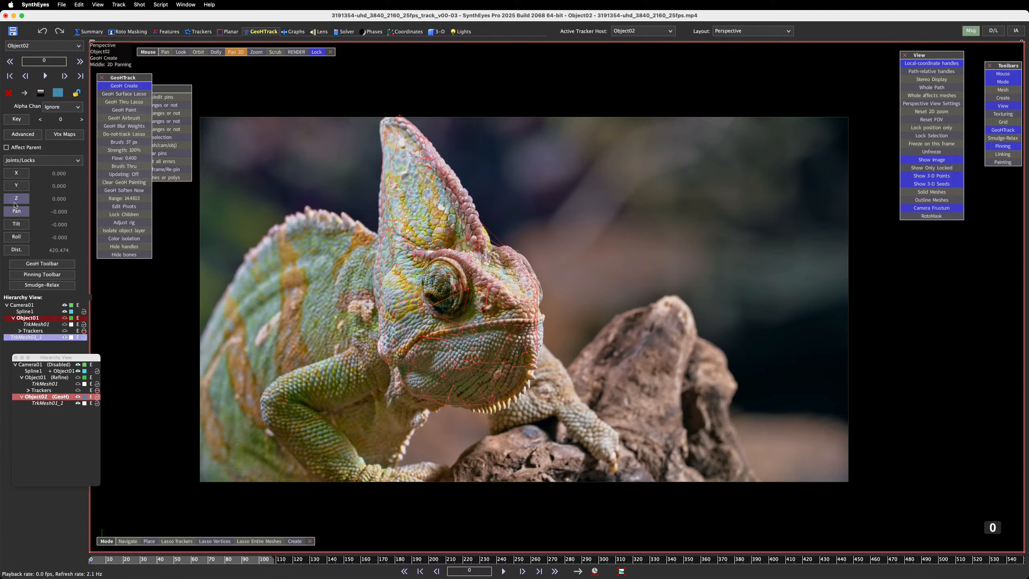
click(48, 358)
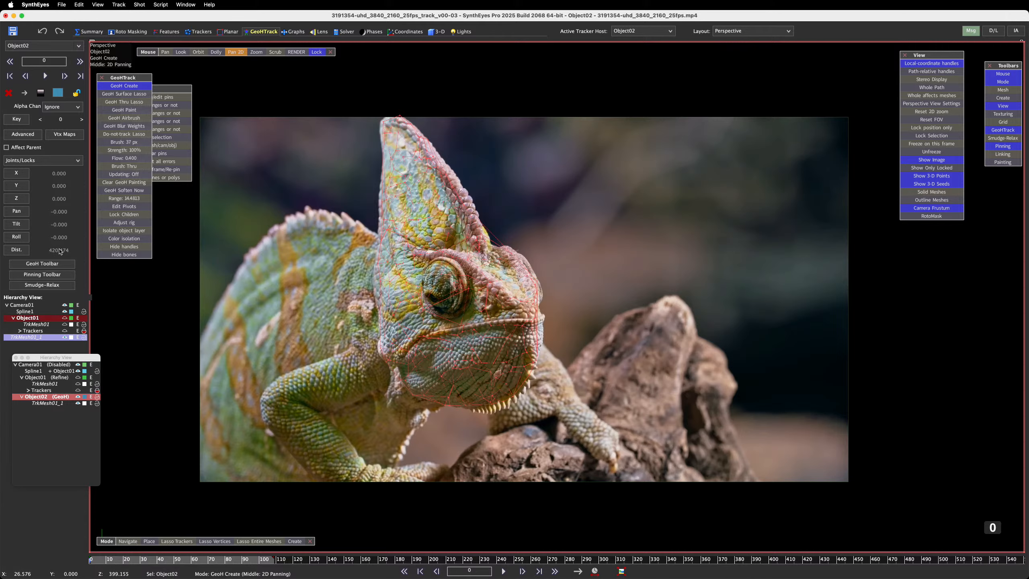
Close and reopen the GeoHTrack toolbar, and place it just below the Pinning toolbar
click(48, 285)
click(52, 266)
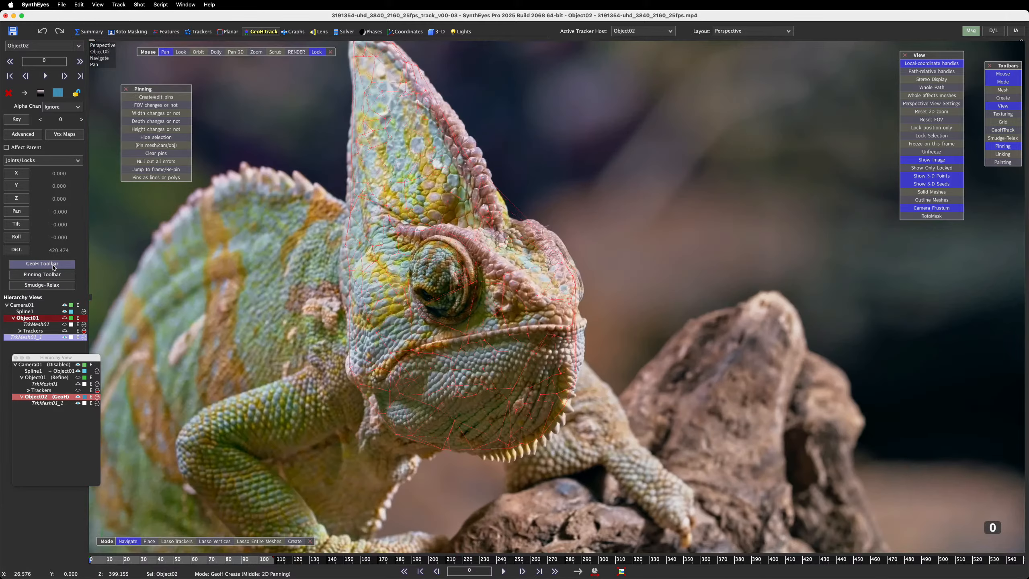
click(53, 266)
drag(135, 79, 141, 198)
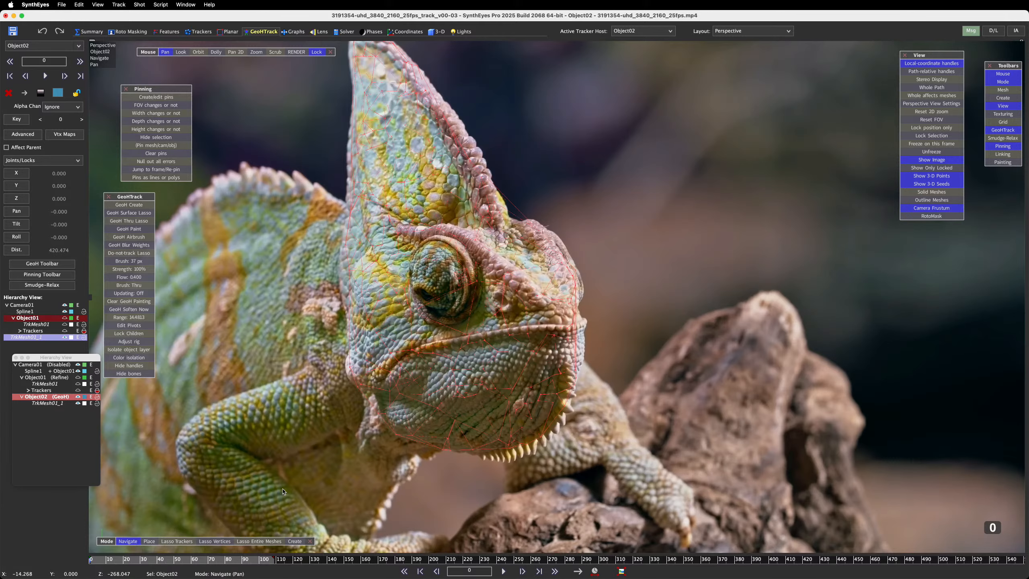
Step from frame 0 to frame 7 to check whether the mesh follows the chameleon's head, and return to frame 0
drag(93, 563, 89, 564)
key(Right)
key(Right)
key(Right)
key(Right)
key(Right)
key(Right)
key(Right)
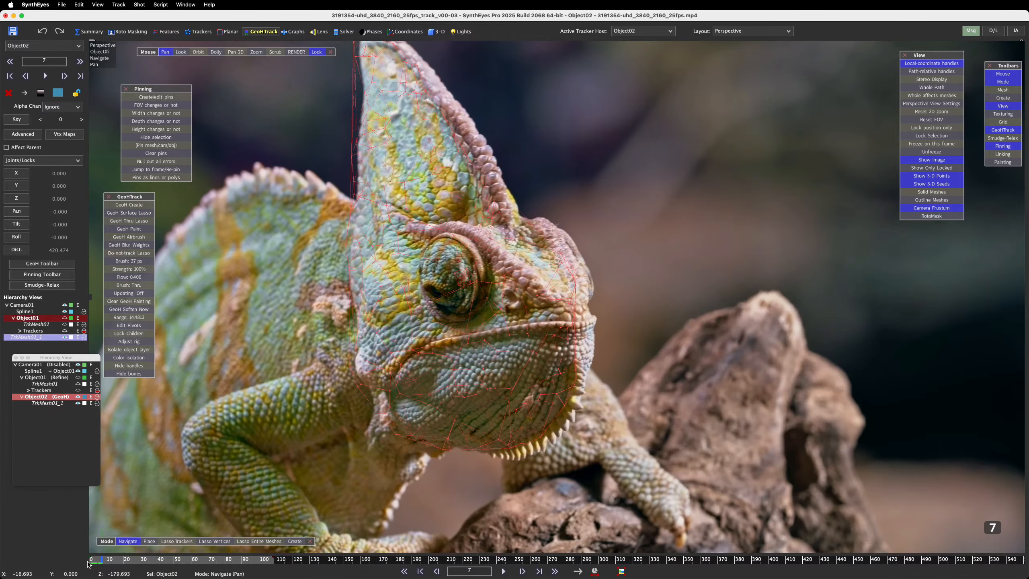
click(89, 562)
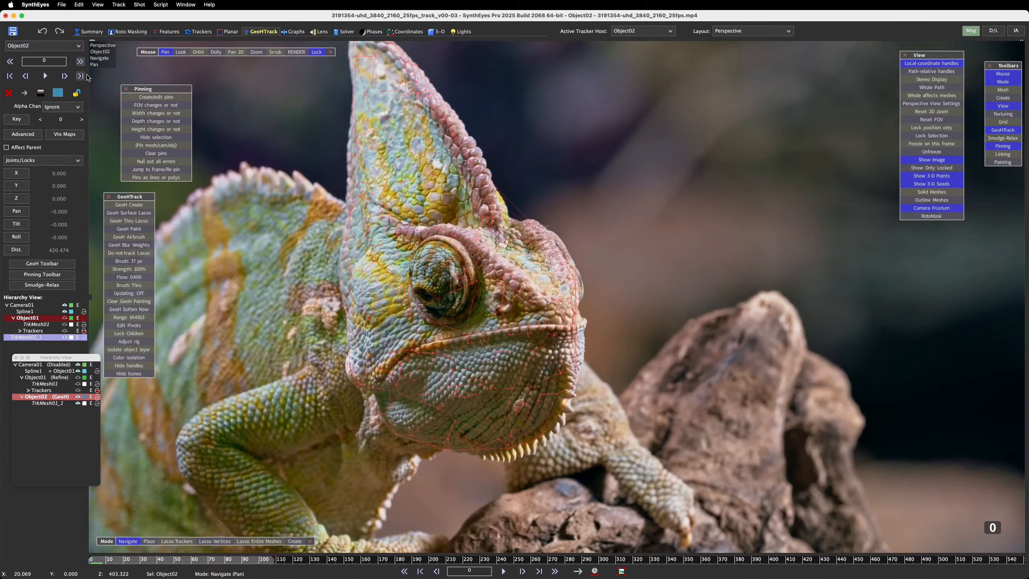
Set a lock key for Object02 at frame 0 and GeoH-track it frame by frame up to frame 7
click(45, 398)
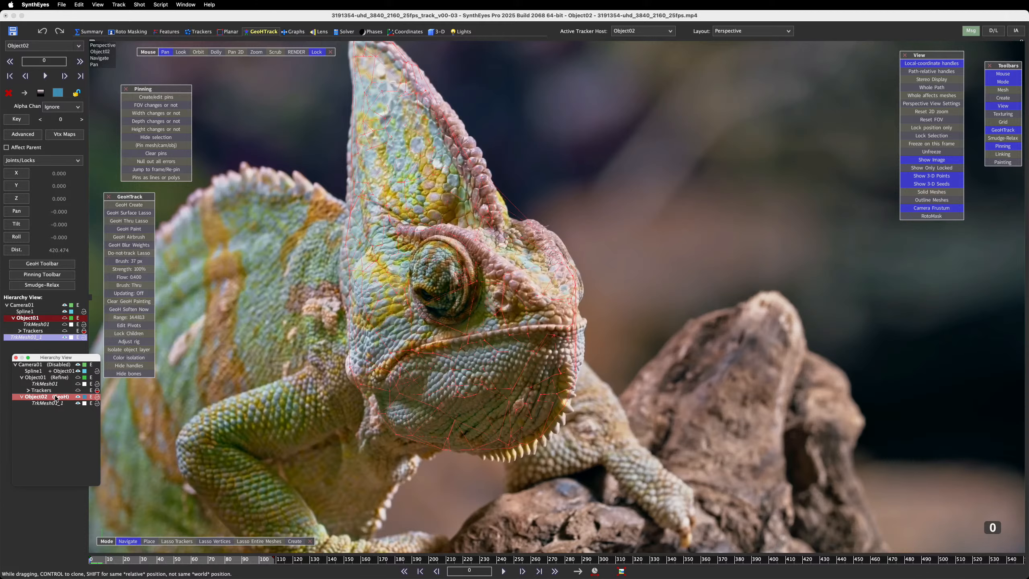
click(24, 120)
key(d)
key(d)
key(d)
key(d)
key(d)
key(d)
key(d)
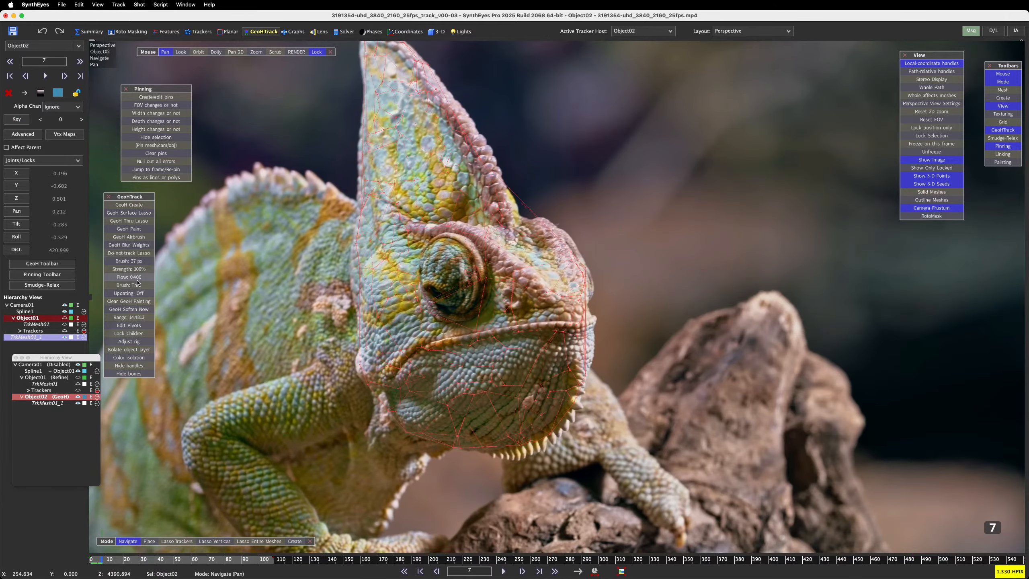
GeoH-track Object02 through the whole shot starting from frame 0, and return to frame 0
key(s)
key(s)
key(s)
key(s)
key(s)
key(s)
key(s)
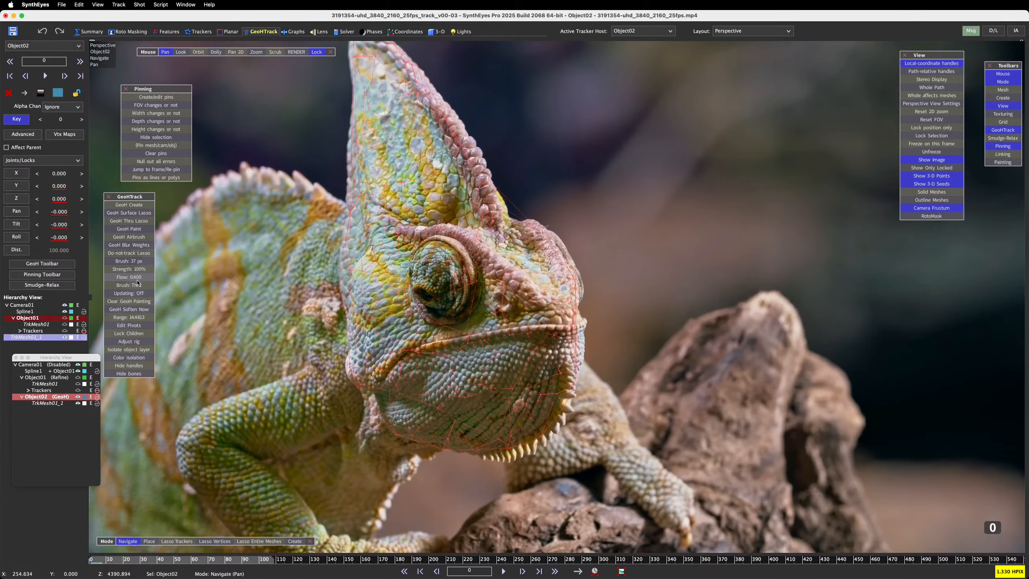
key(space)
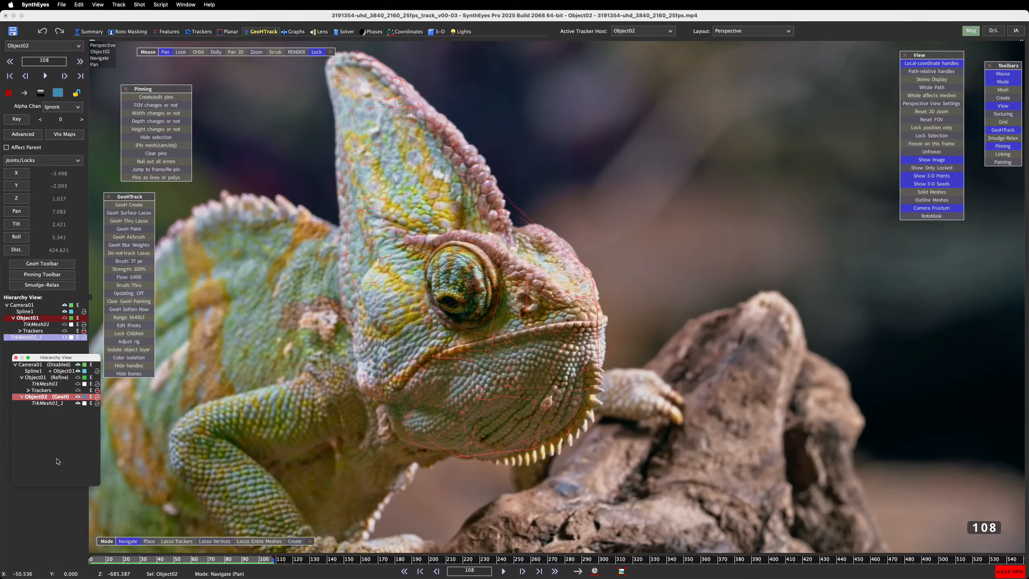
click(227, 560)
drag(227, 559, 85, 576)
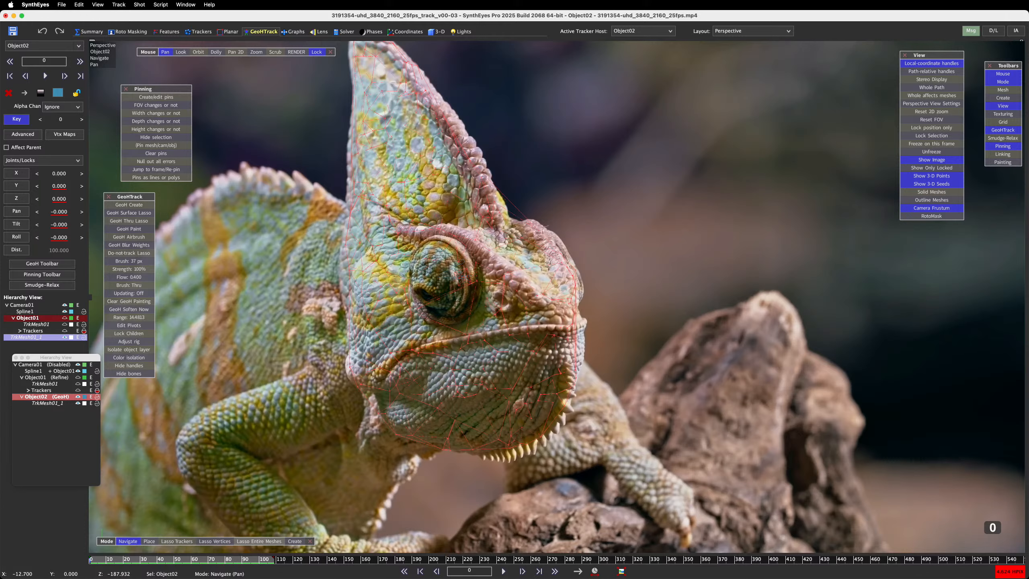
Open the 3-D workspace and choose Sphere as the primitive to create
key(super+Tab)
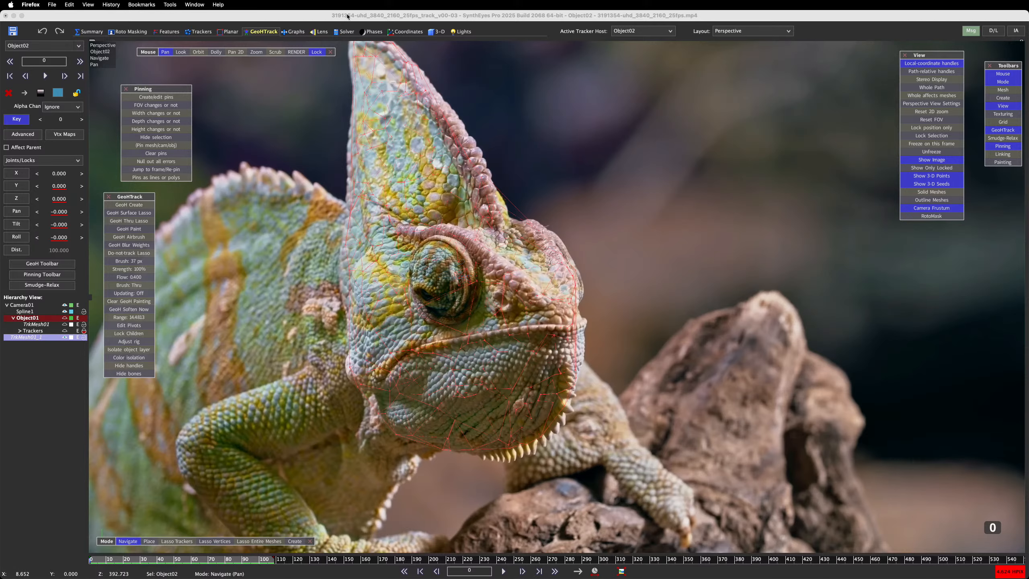
click(443, 34)
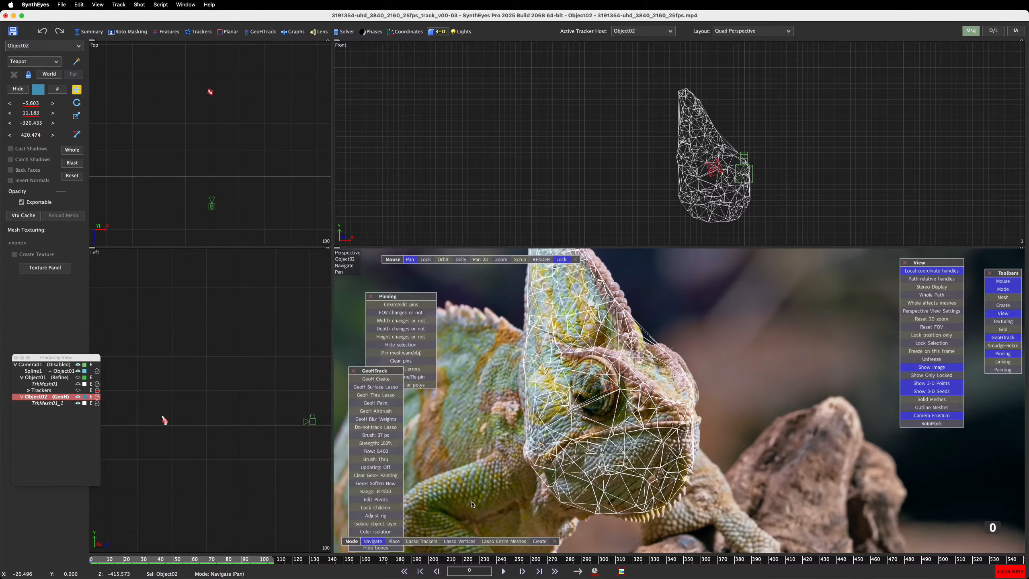
scroll(187, 96, up, 10)
middle_drag(284, 106, 124, 151)
scroll(218, 189, up, 5)
middle_drag(245, 140, 126, 210)
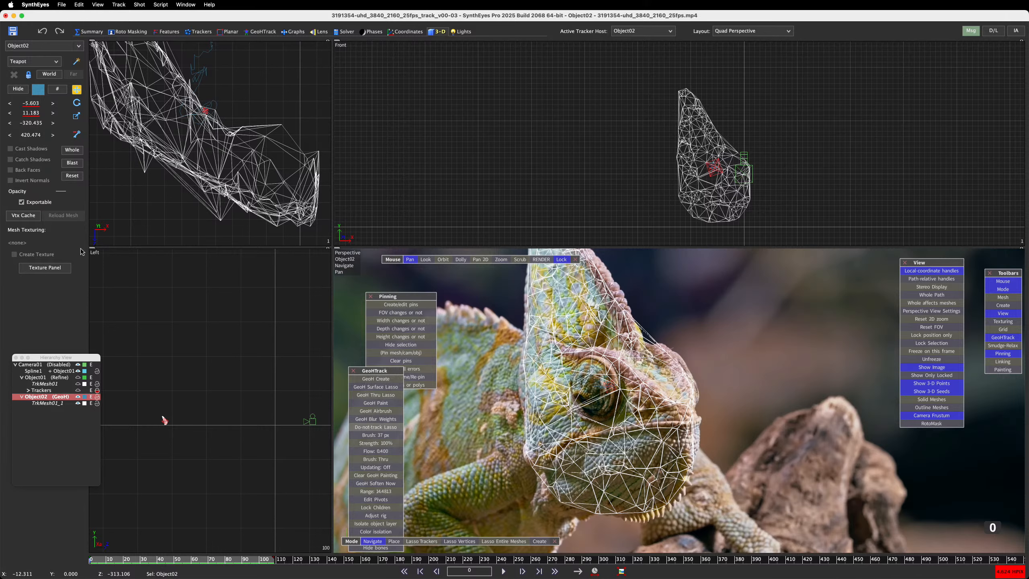
click(43, 62)
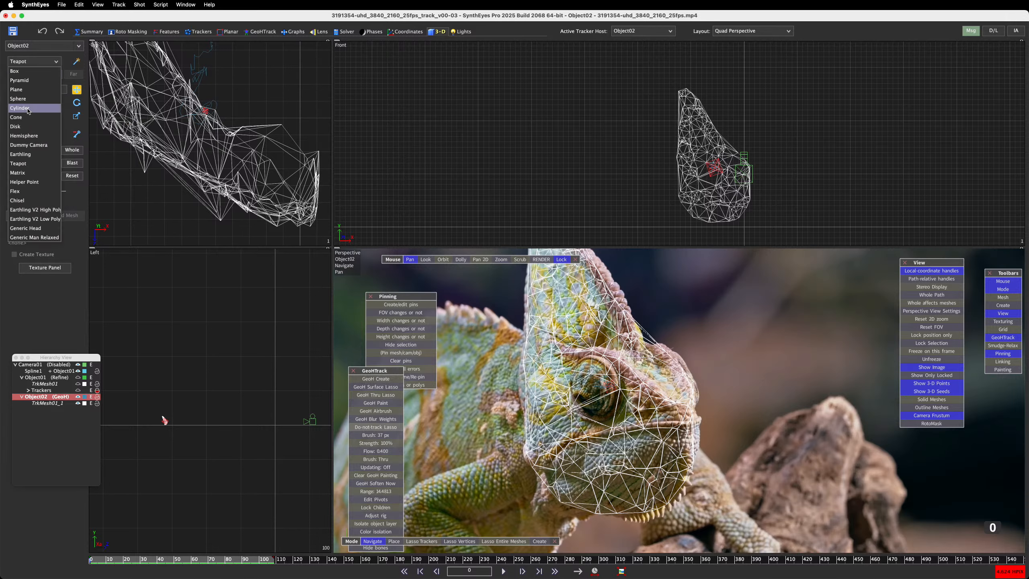
click(19, 99)
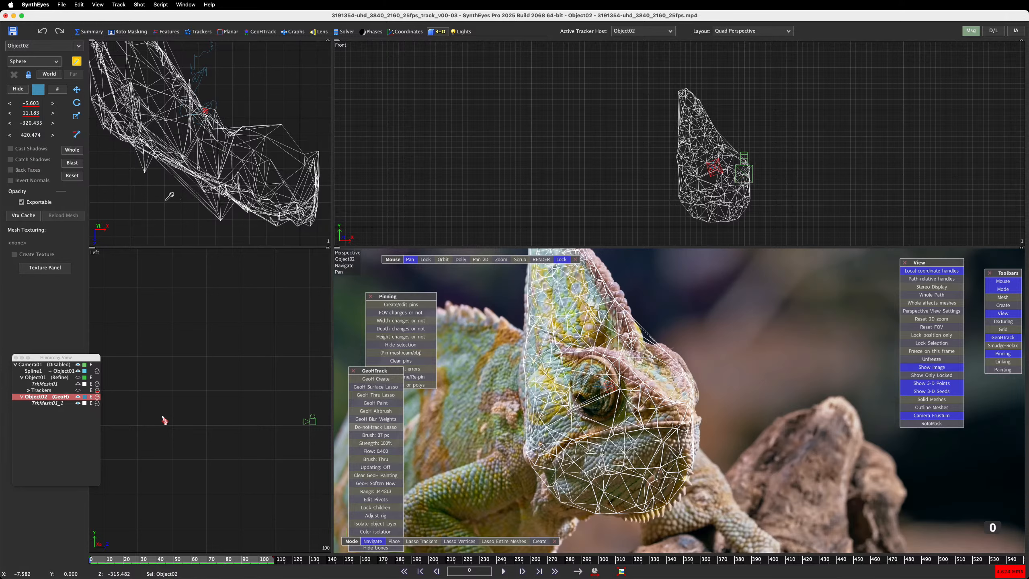
Create a sphere beside the head mesh in the Top view and scale it uniformly to about 4.562
scroll(189, 404, up, 5)
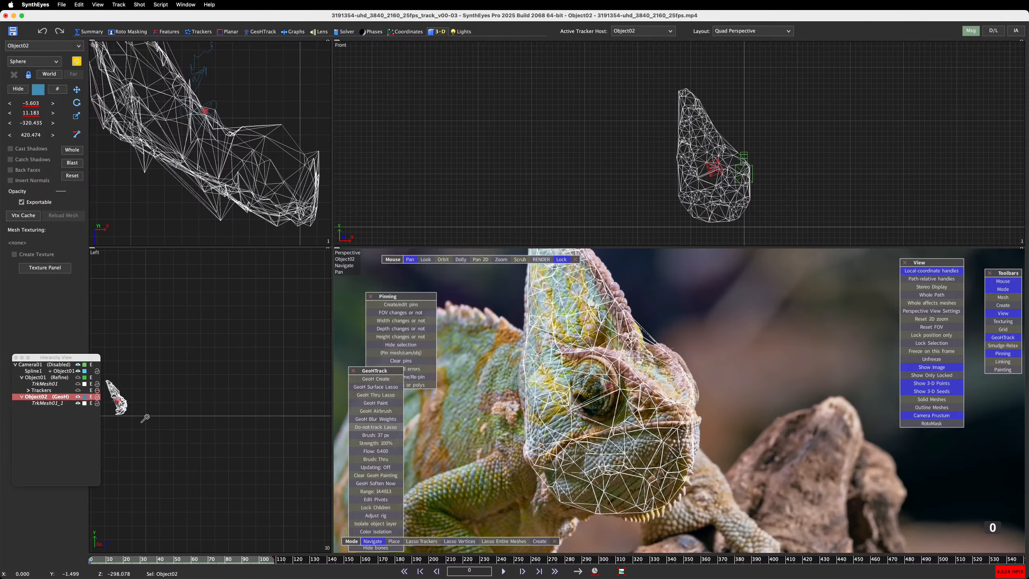
scroll(115, 399, up, 3)
middle_drag(124, 396, 176, 407)
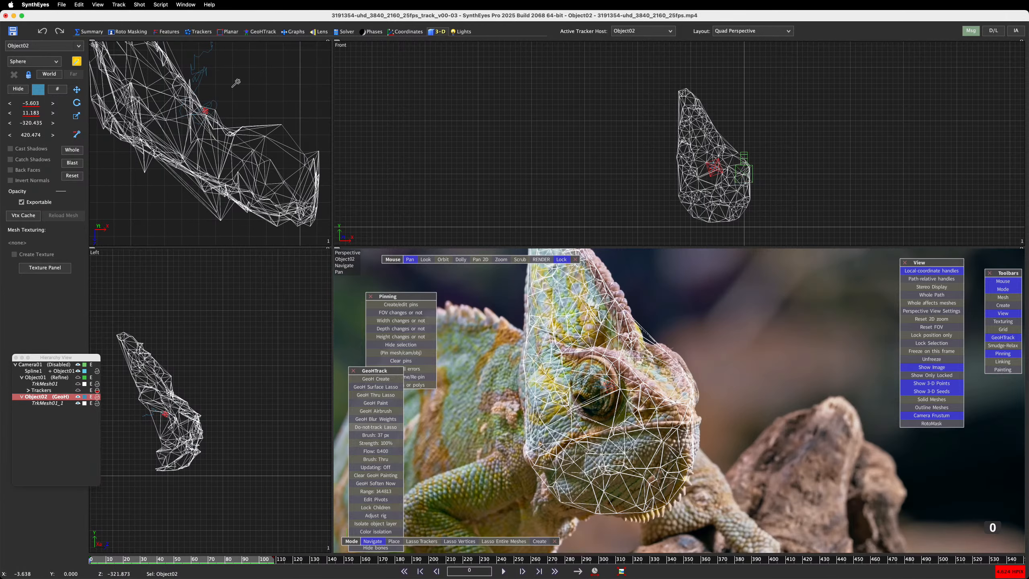
scroll(172, 161, up, 2)
scroll(653, 148, up, 6)
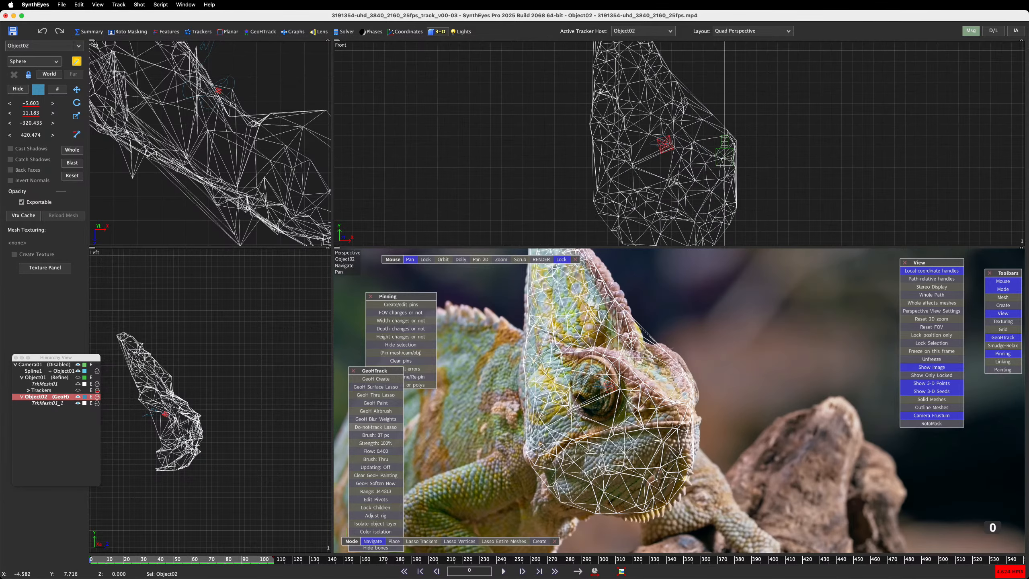
scroll(284, 164, down, 3)
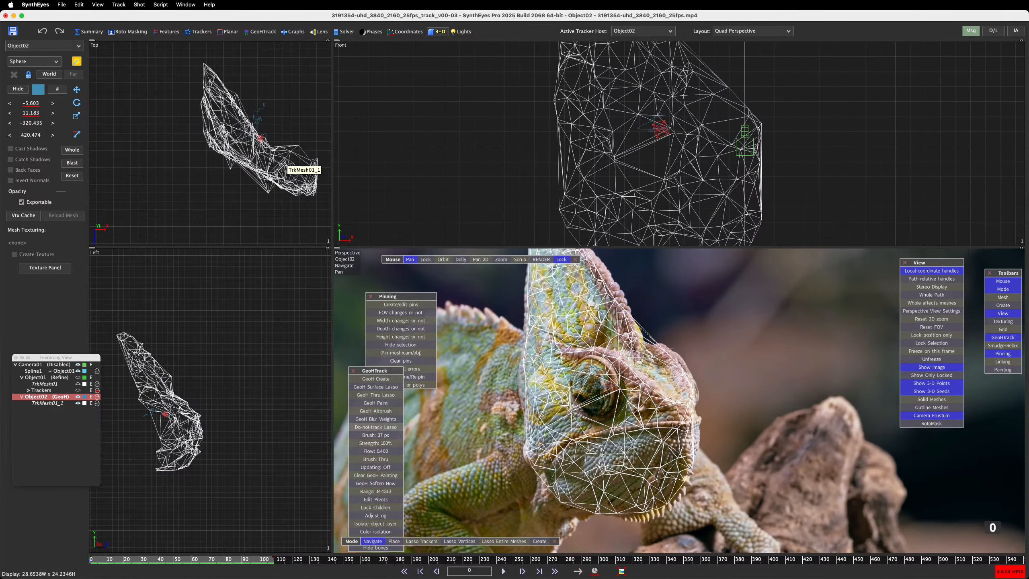
click(243, 187)
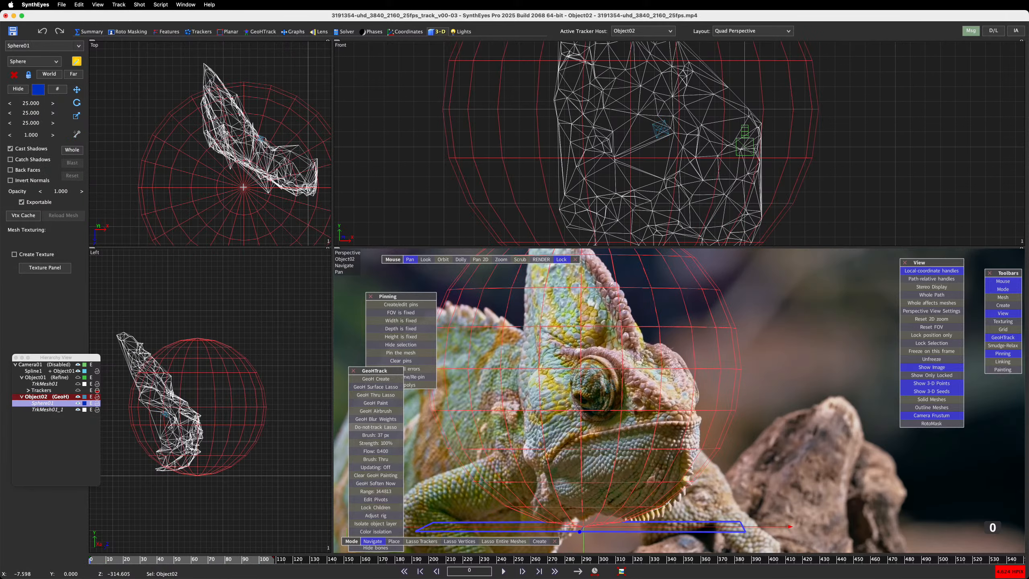
drag(244, 187, 267, 213)
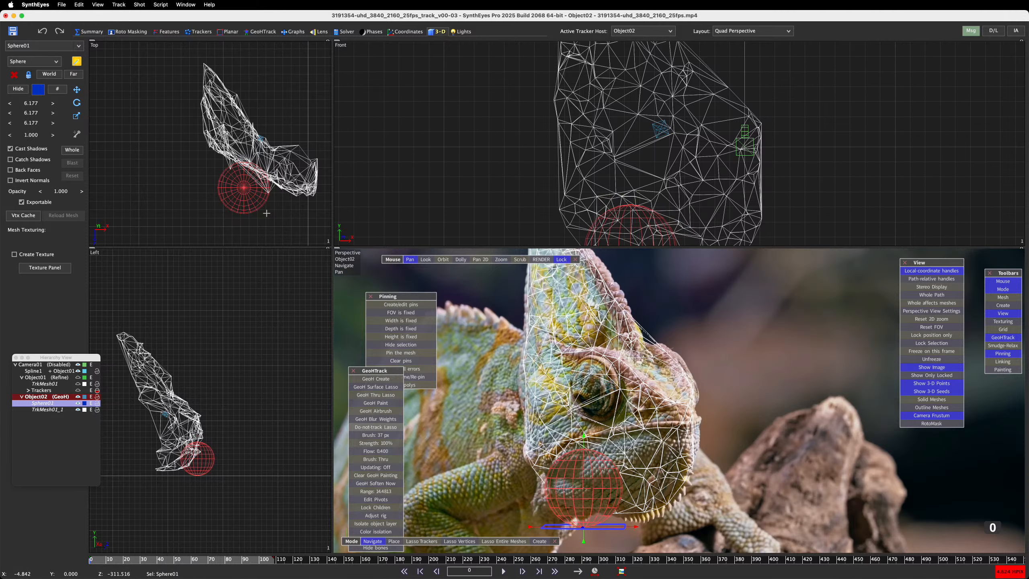
drag(266, 213, 258, 207)
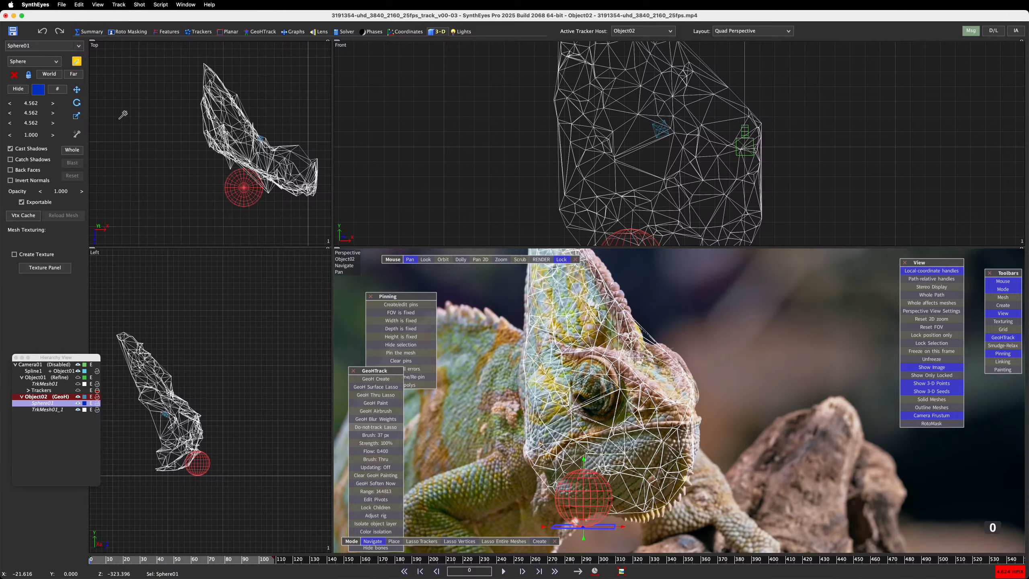
Edit the sphere's pivot, raising it from the base to the sphere's centre, and end pivot editing
click(386, 499)
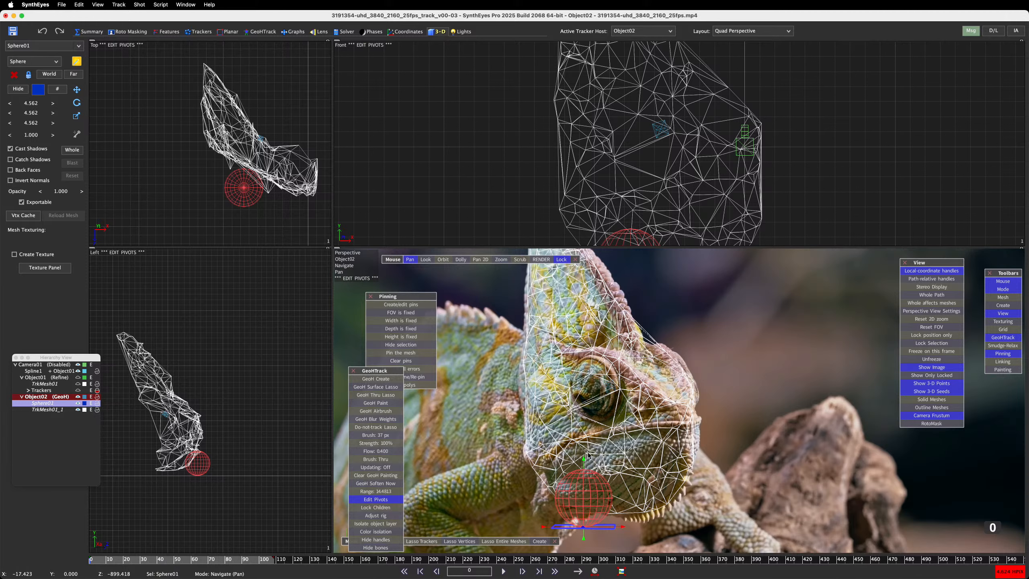
drag(585, 461, 588, 436)
click(384, 499)
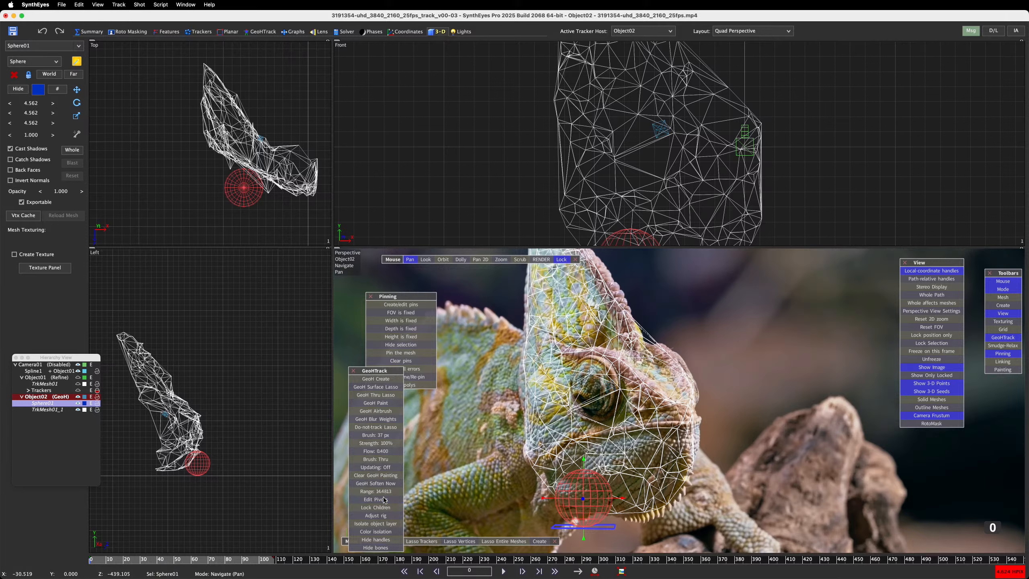
drag(604, 530, 696, 515)
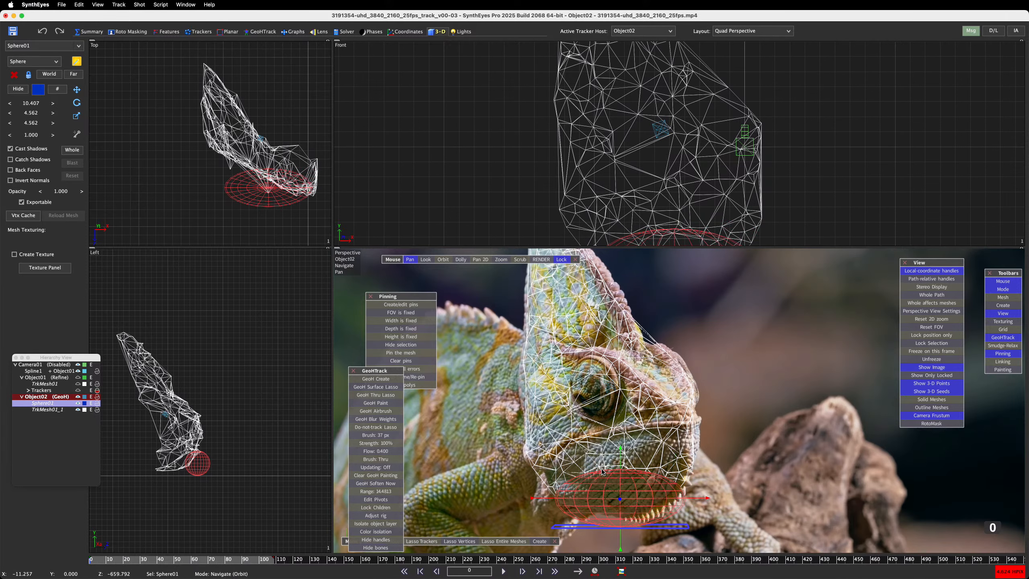
key(super+z)
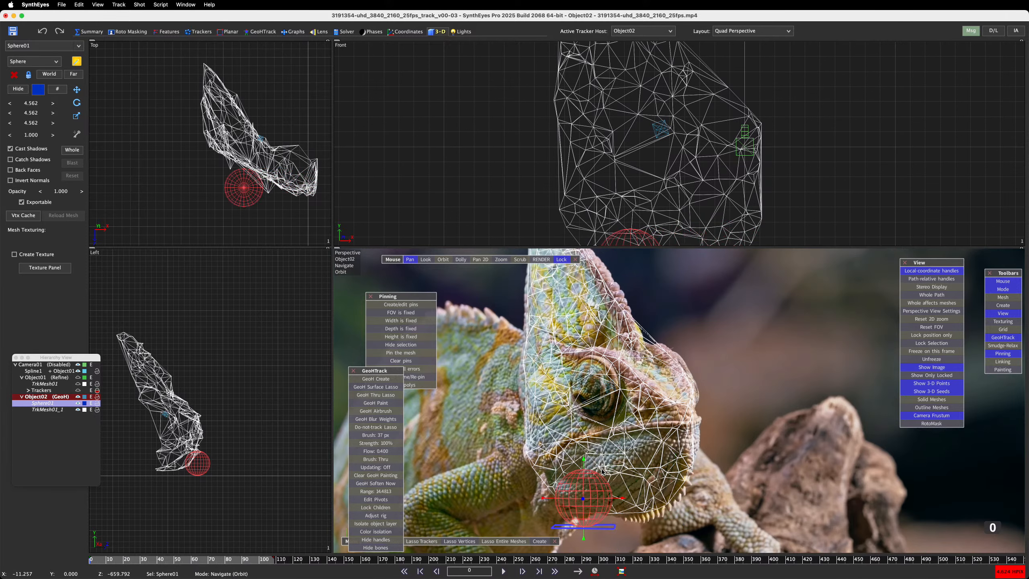
right_click(724, 312)
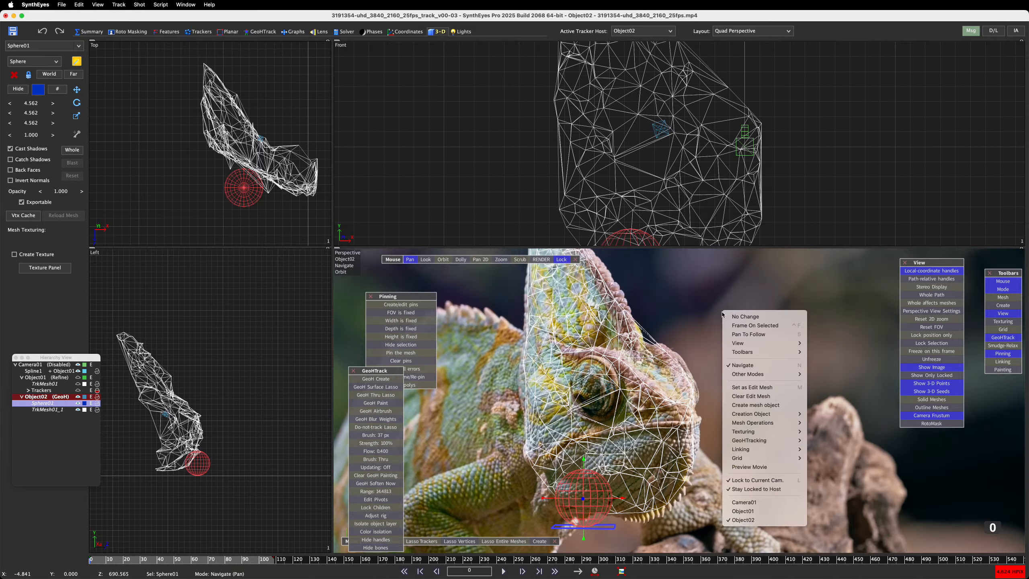
mouse_move(757, 345)
click(415, 201)
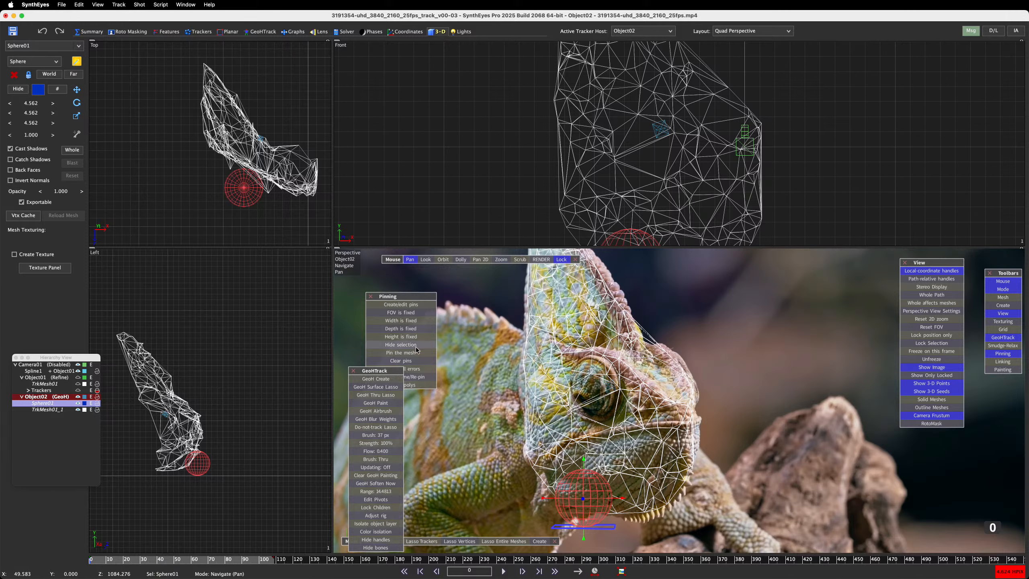
Close the GeoHTrack toolbar and scale the sphere uniformly to 4.607
click(353, 370)
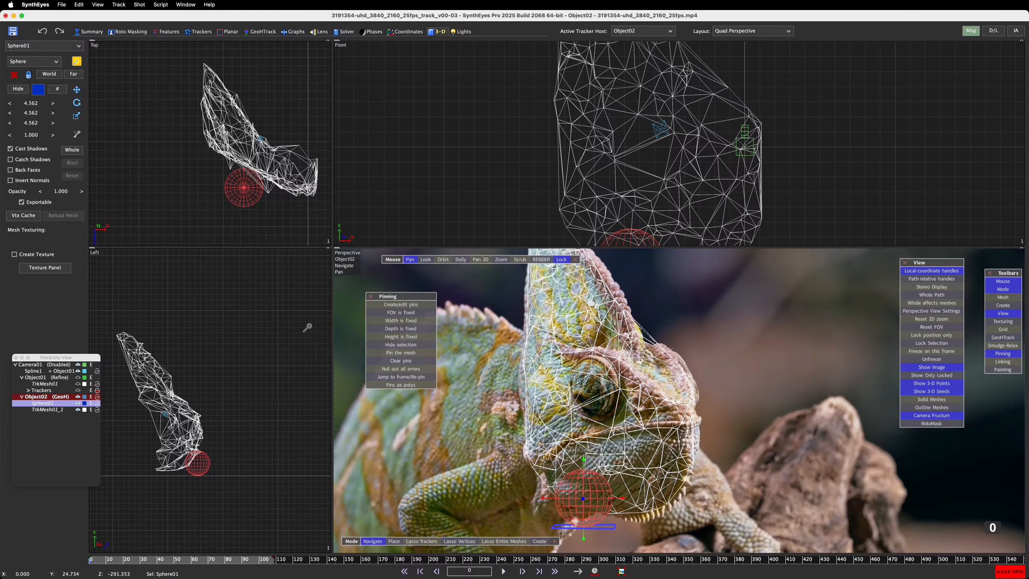
click(77, 115)
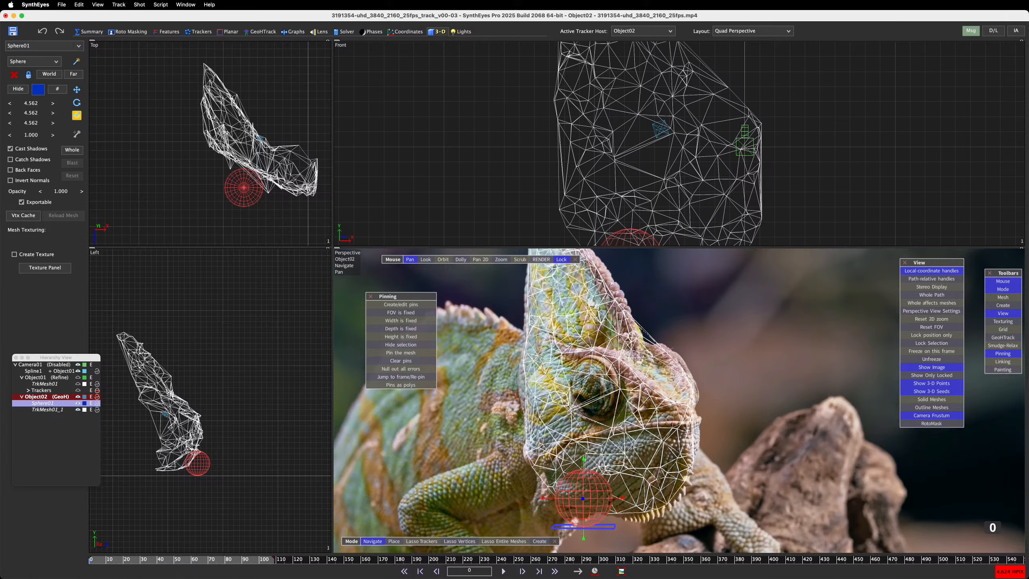
mouse_move(36, 134)
mouse_down()
mouse_move(61, 134)
mouse_move(37, 134)
mouse_up()
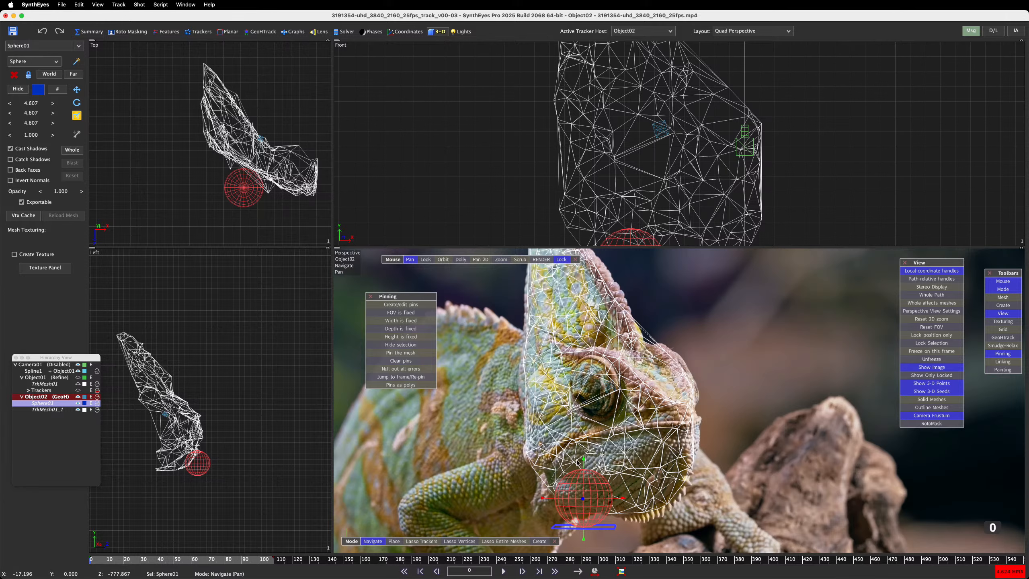
Move the sphere over the chameleon's eye and, in the Top view, back into the head mesh's surface
drag(587, 461, 636, 367)
key(l)
mouse_move(623, 386)
alt+middle_down()
mouse_move(612, 386)
mouse_move(624, 385)
alt+middle_up()
click(563, 260)
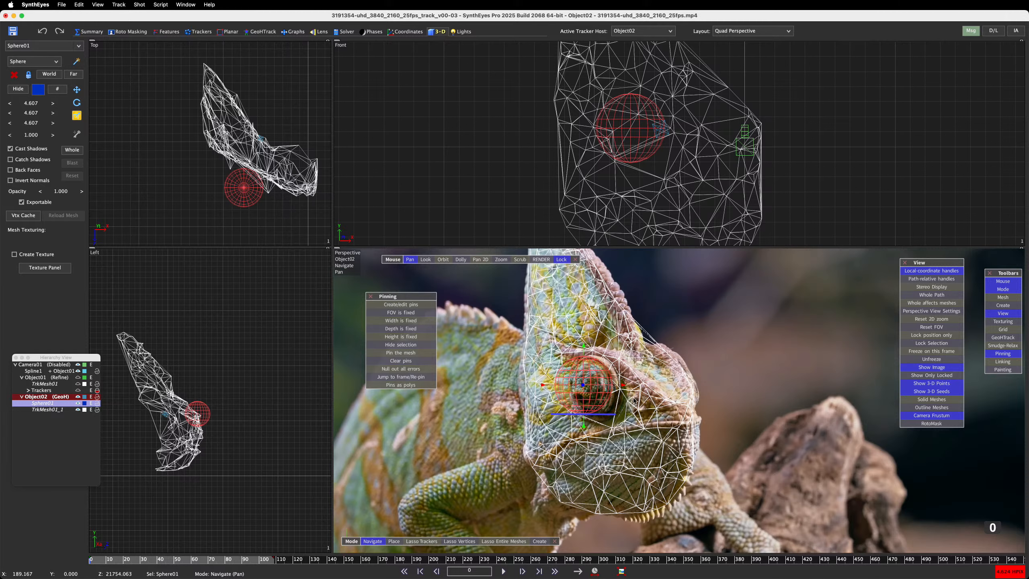
drag(624, 387, 634, 385)
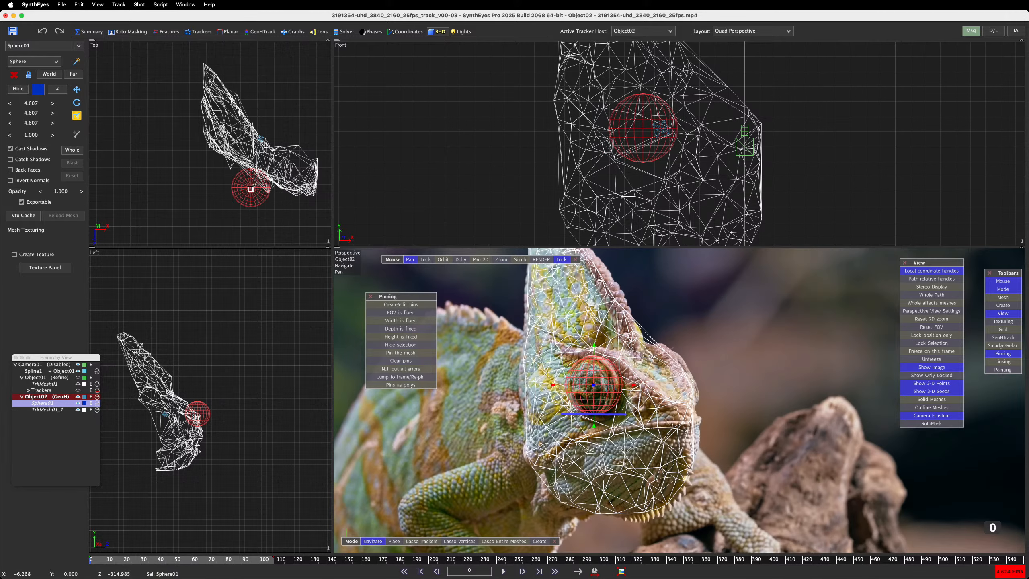
key(w)
mouse_move(251, 188)
mouse_down()
mouse_move(255, 165)
mouse_move(254, 174)
mouse_up()
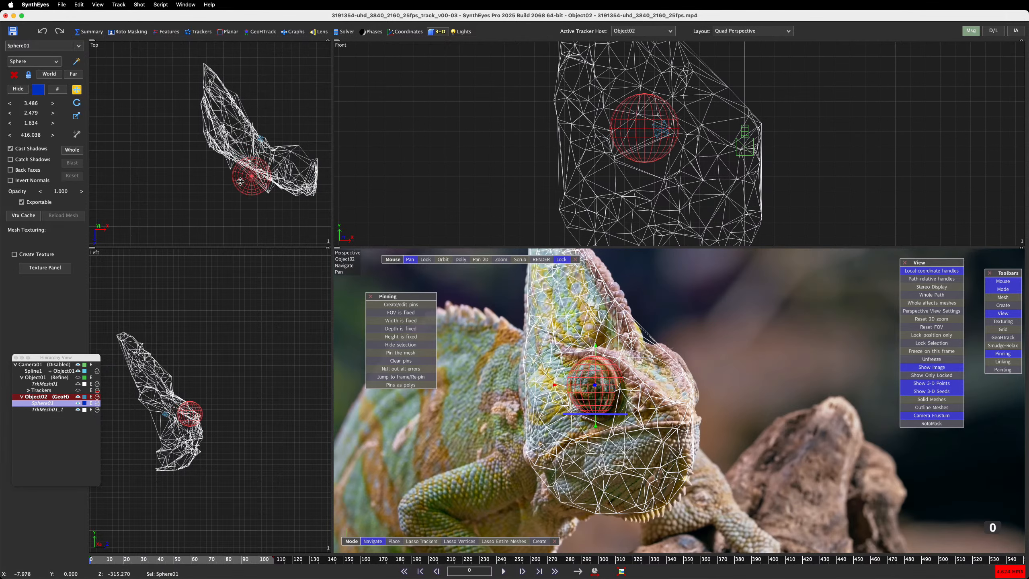
Rotate the sphere to about 102.232, 28.988, -55.794 so that its pole points along the eye's gaze
key(e)
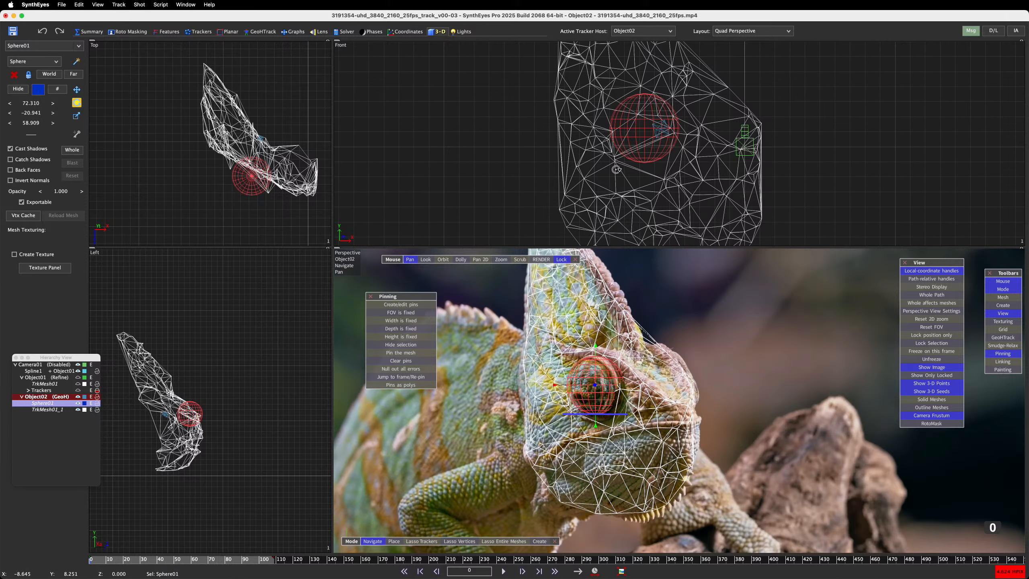
drag(646, 130, 685, 552)
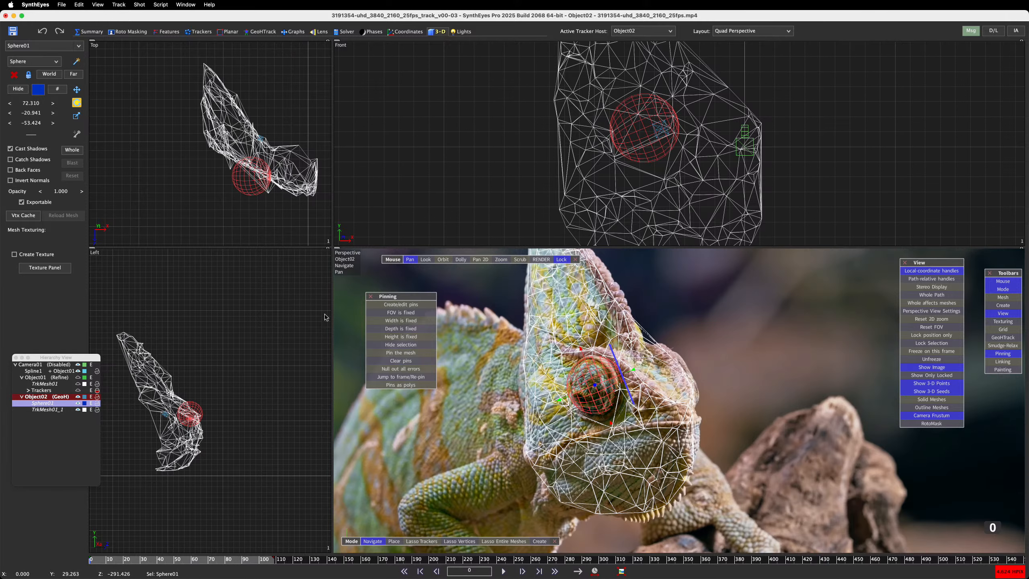
drag(246, 185, 257, 115)
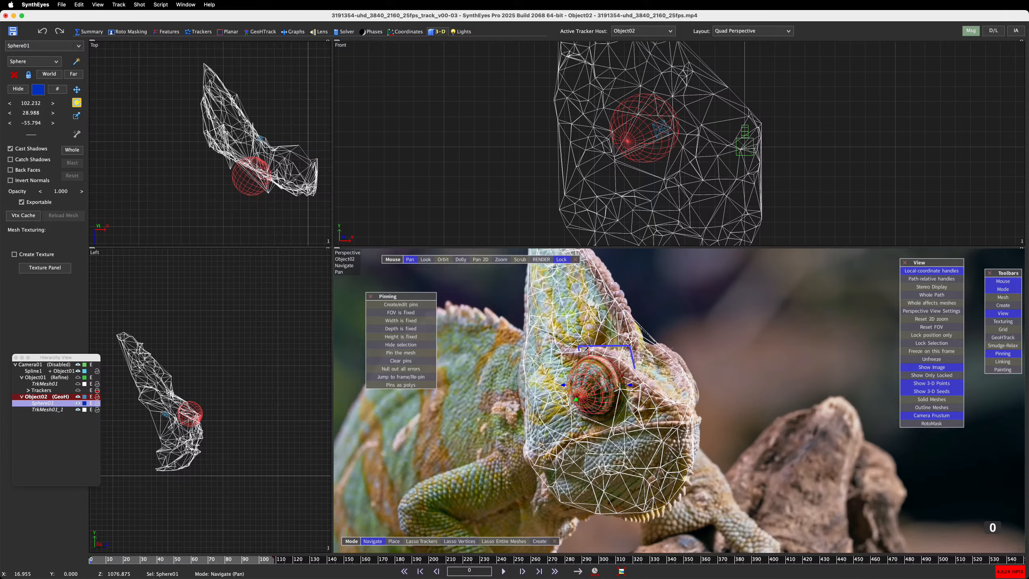
mouse_move(586, 349)
mouse_down()
mouse_move(600, 368)
mouse_move(601, 355)
mouse_up()
key(super+z)
key(super+z)
drag(585, 351, 585, 351)
Nudge the sphere sideways over the eye and refine its rotation to about 86.561, 17.928, -57.344
drag(630, 386, 634, 386)
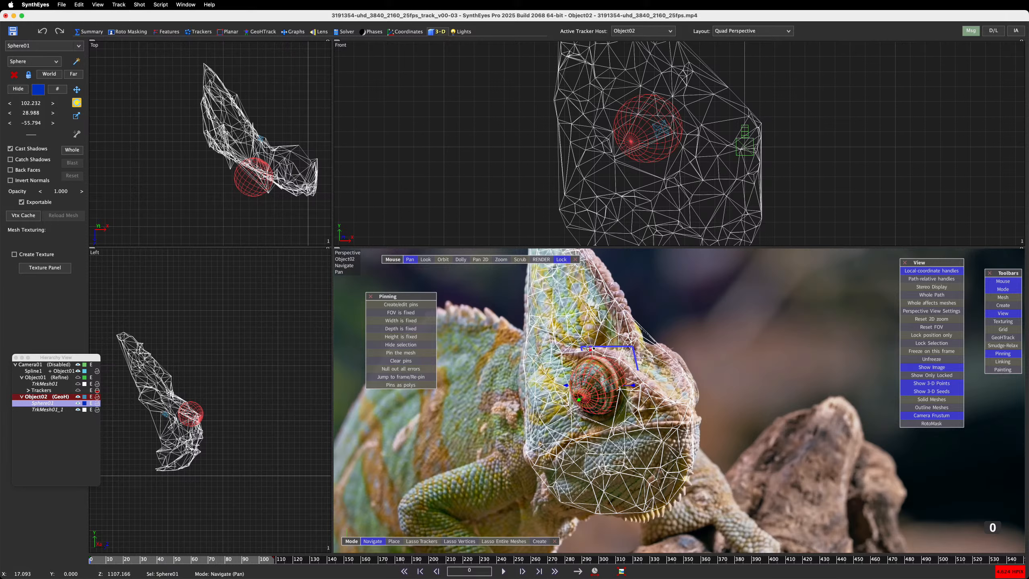
ctrl+drag(590, 349, 576, 387)
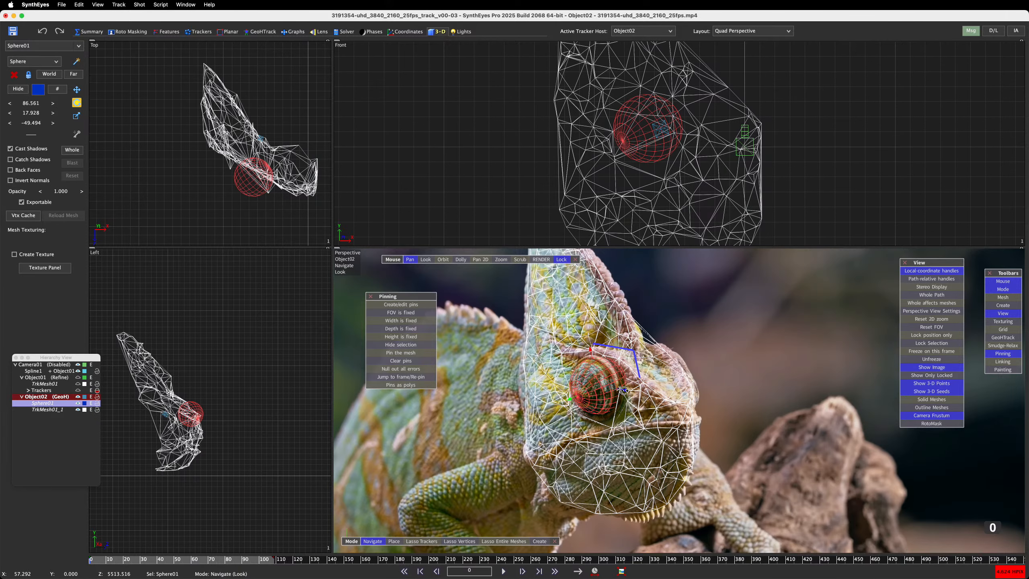
ctrl+drag(626, 384, 636, 382)
mouse_move(608, 578)
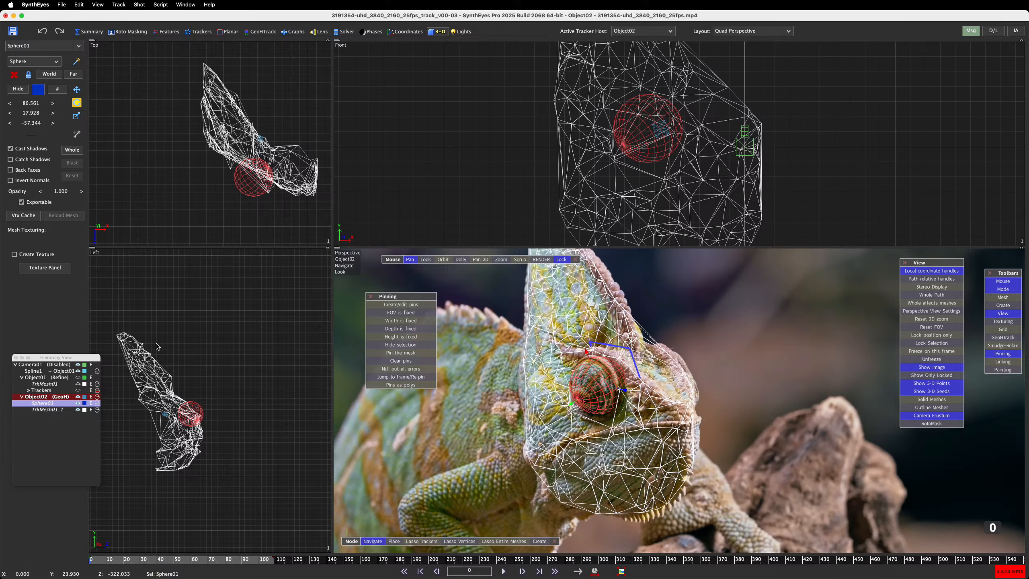
click(34, 422)
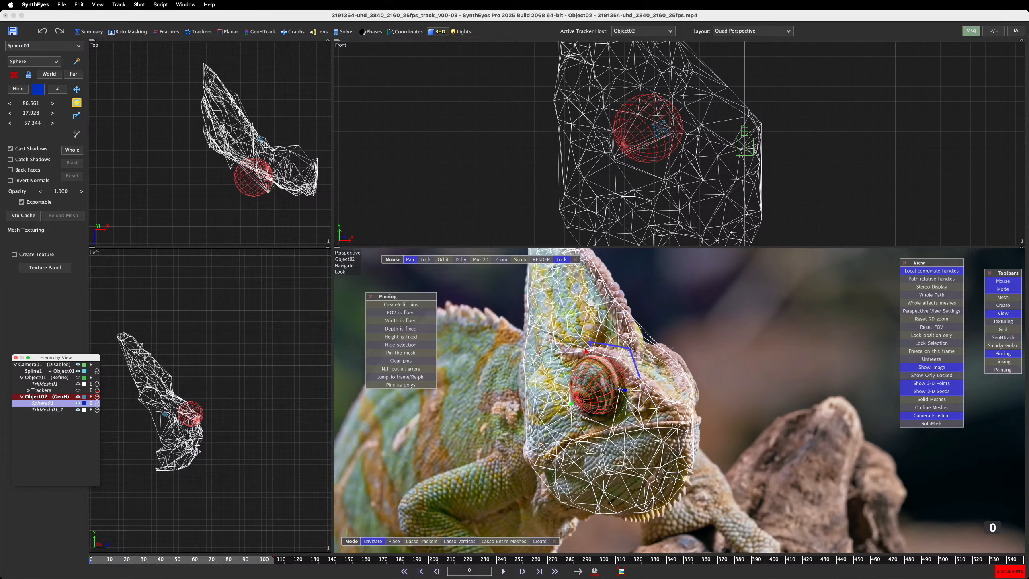